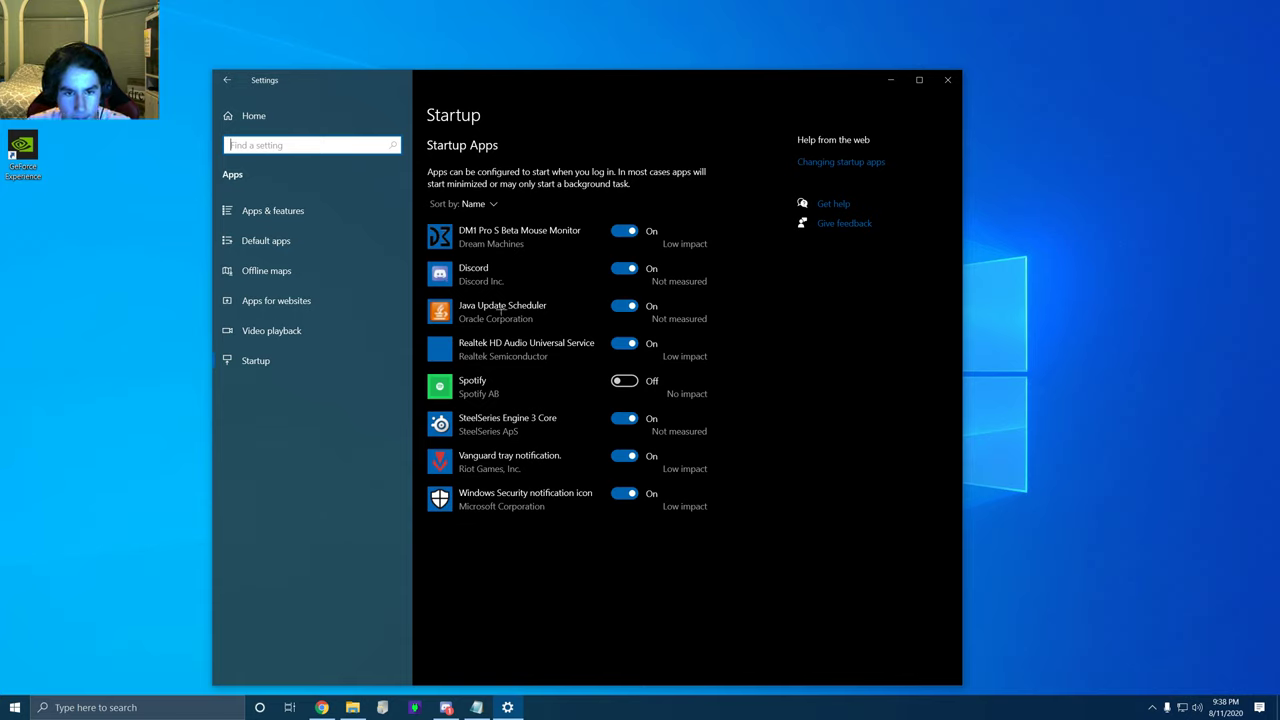
Step: Turn off Java Update Scheduler and Vanguard tray notification in the startup apps, and minimize the Settings window
click(622, 308)
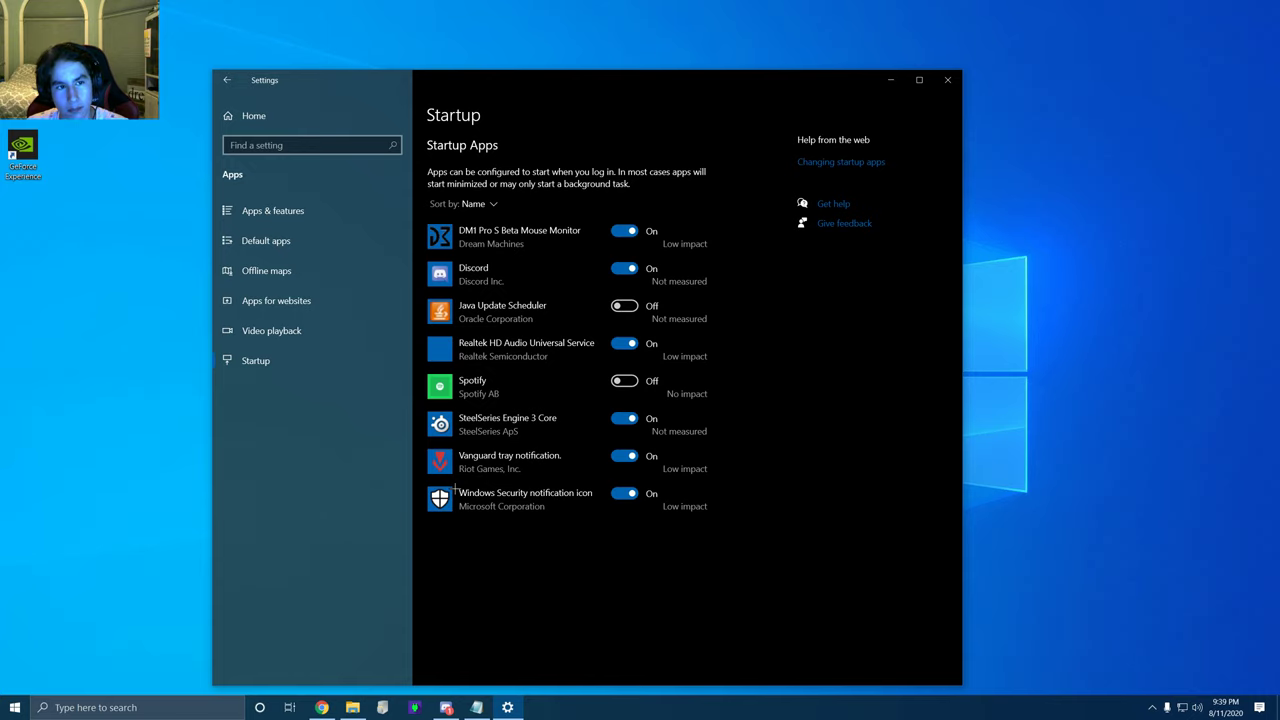
click(625, 455)
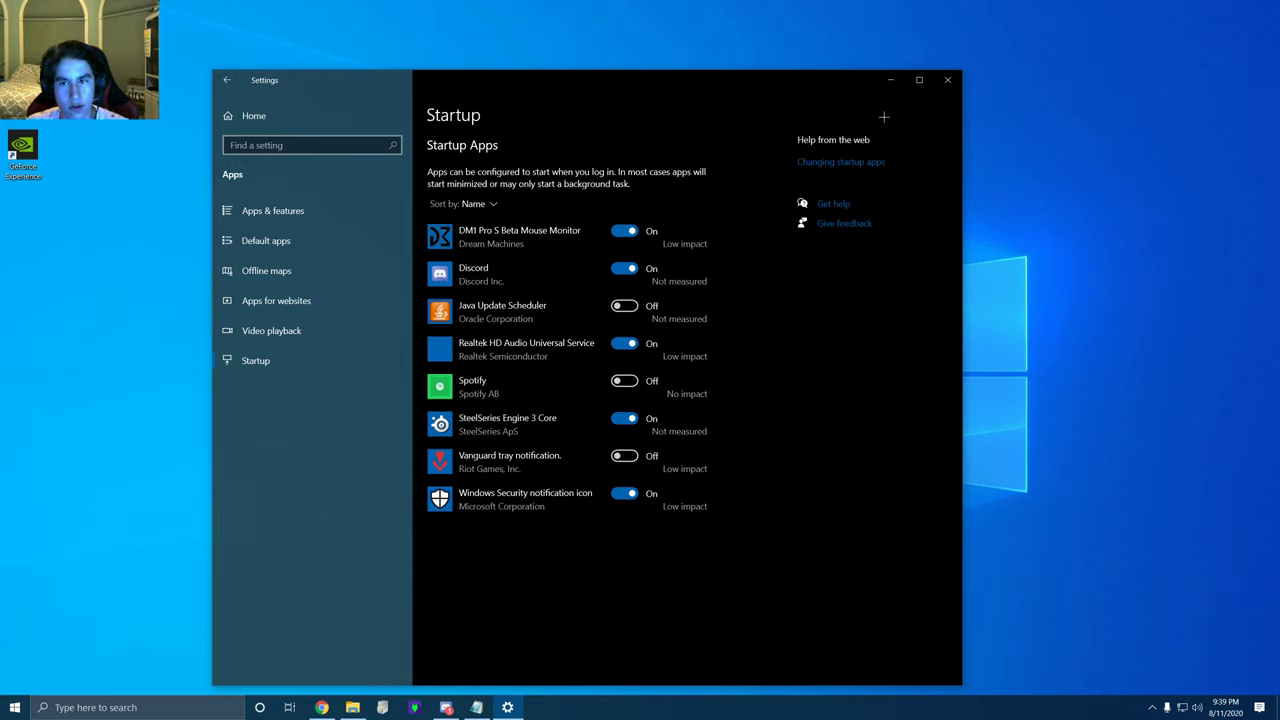
click(892, 80)
click(130, 707)
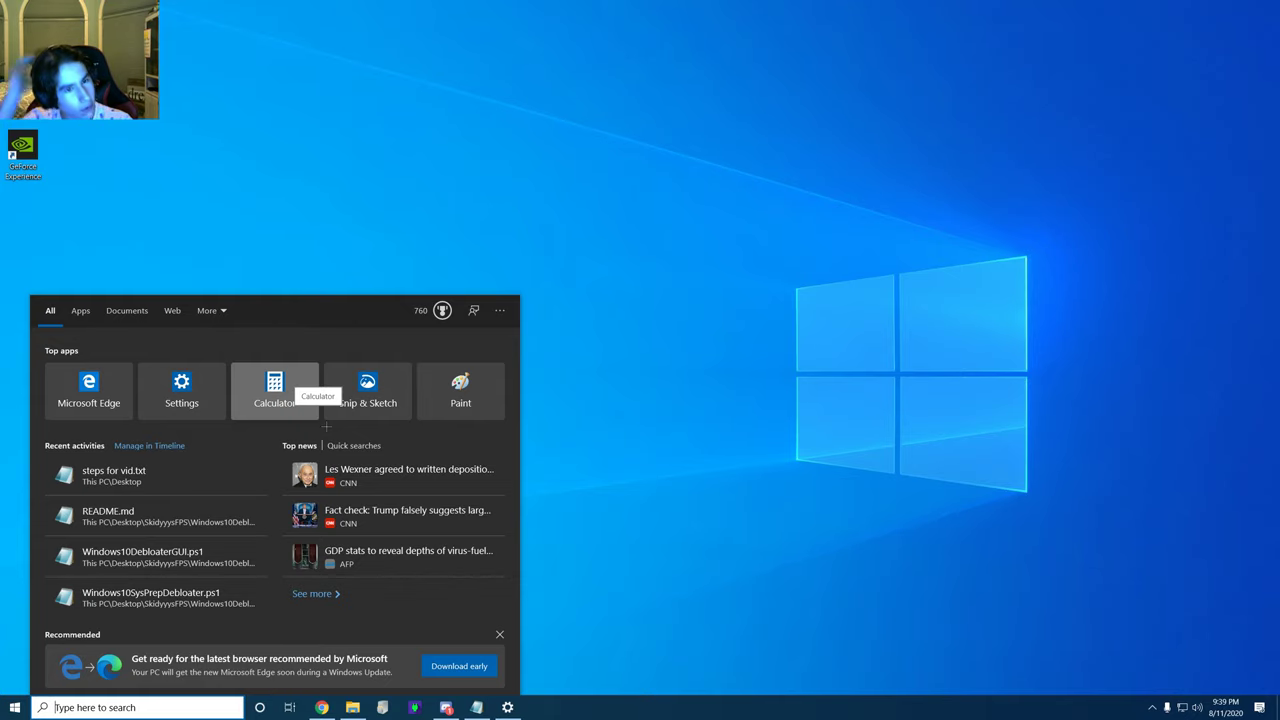
text(valorant)
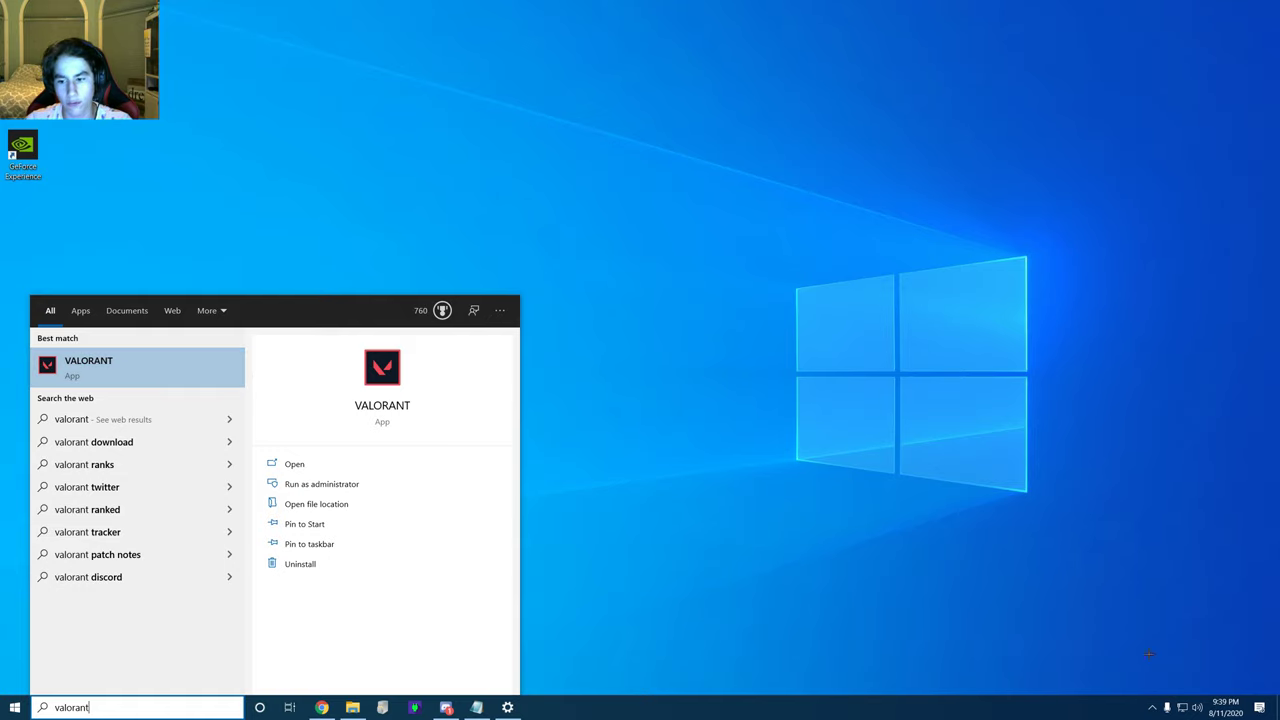
click(1152, 707)
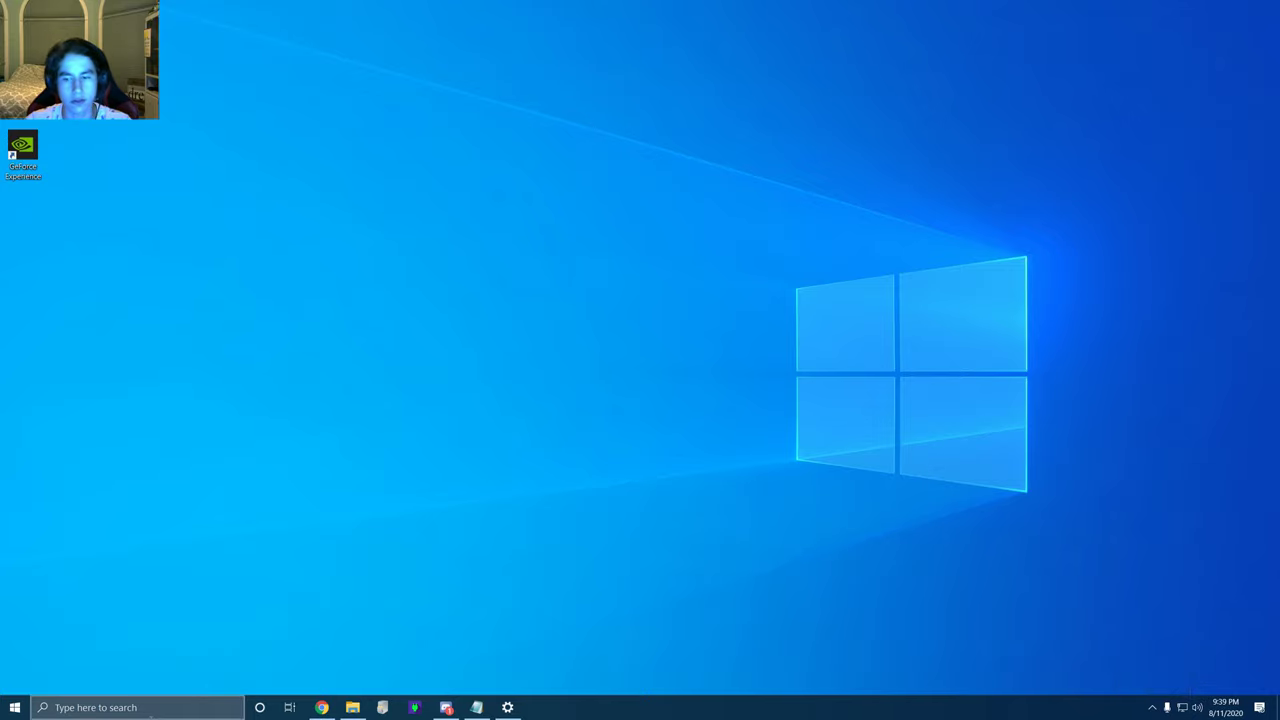
Step: Search Windows for "valorant" and choose to uninstall the app so that the Programs and Features list opens
click(150, 707)
text(valorant)
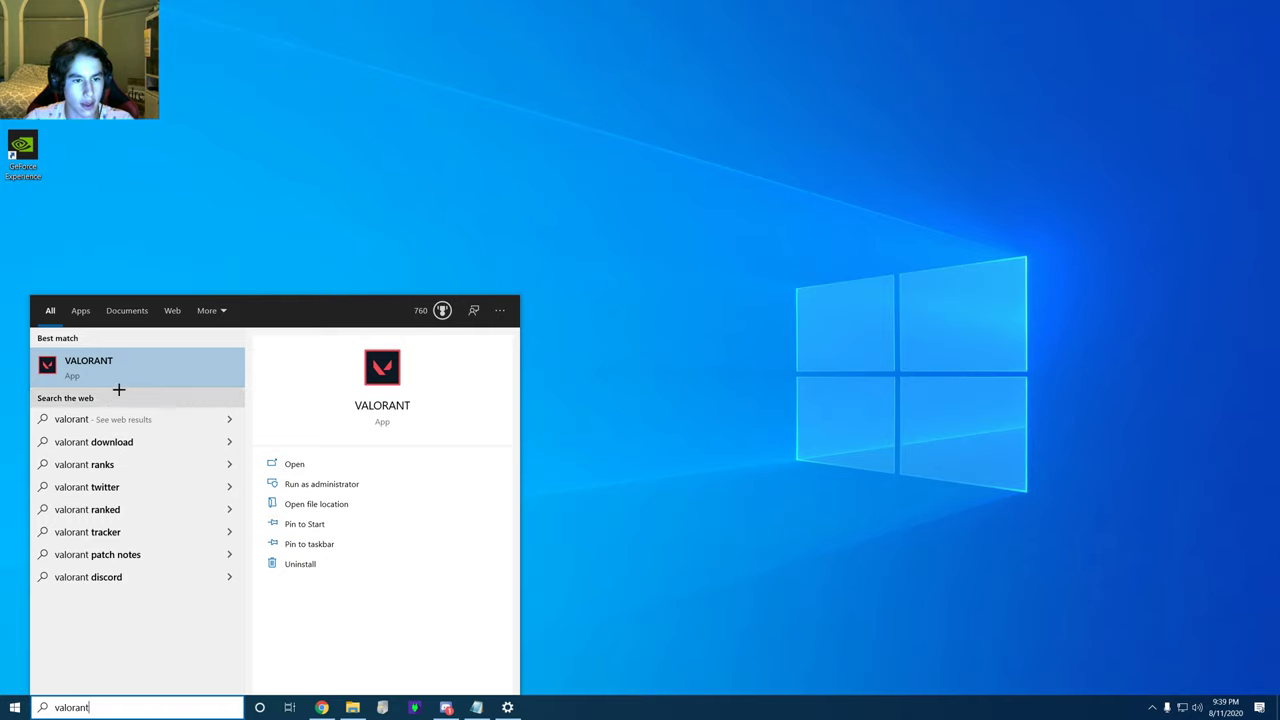
right_click(126, 370)
click(171, 472)
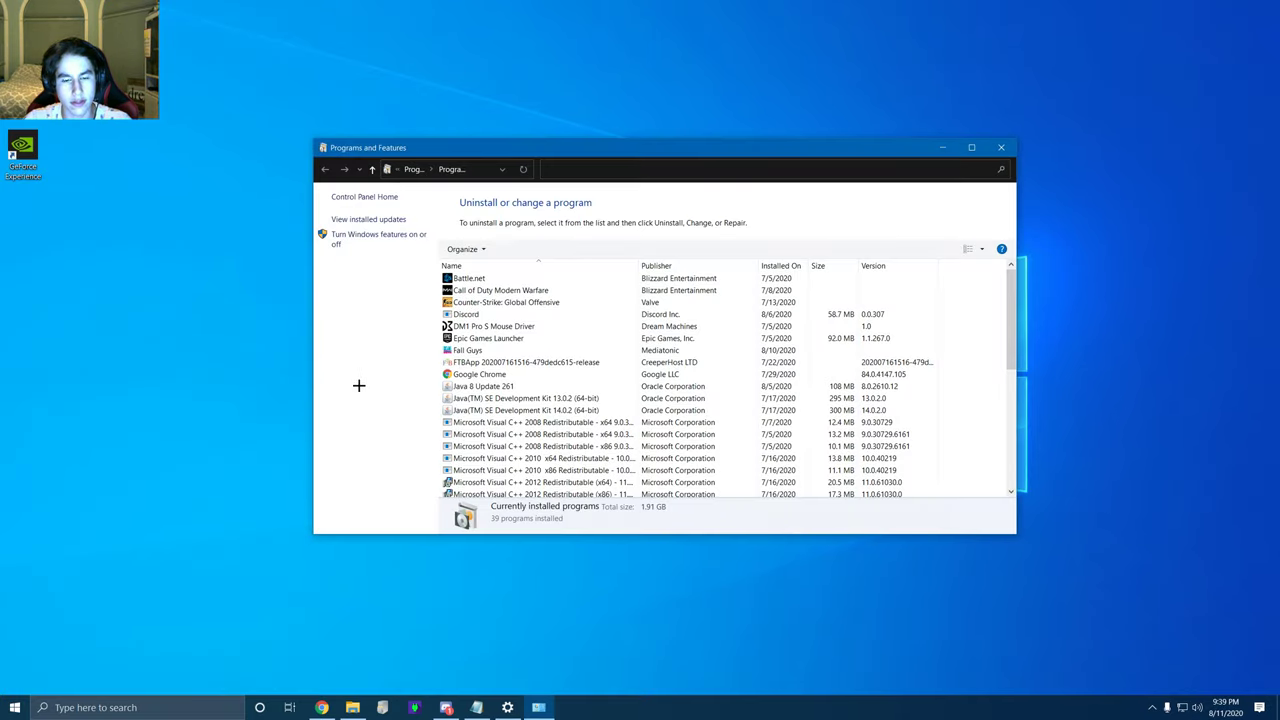
Step: Look through the whole installed programs list for games to uninstall, selecting Tom Clancy's Rainbow Six Siege and VALORANT
scroll(580, 357, down, 7)
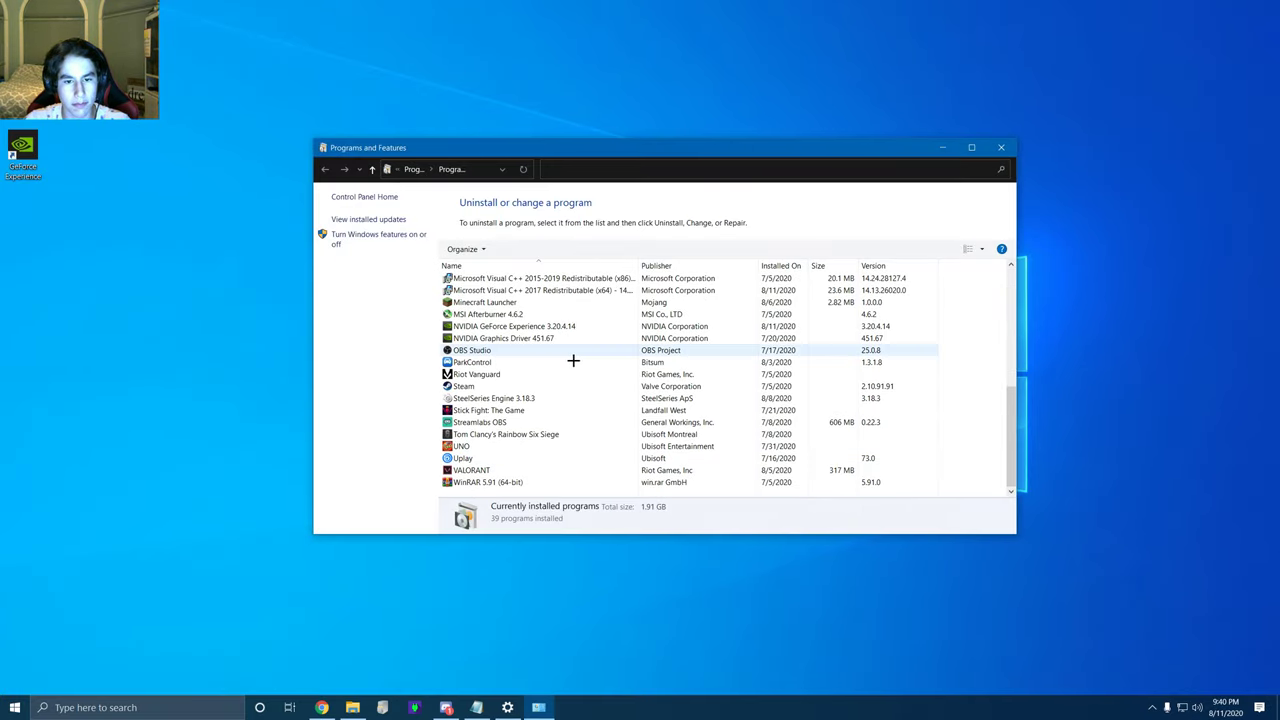
scroll(470, 400, up, 7)
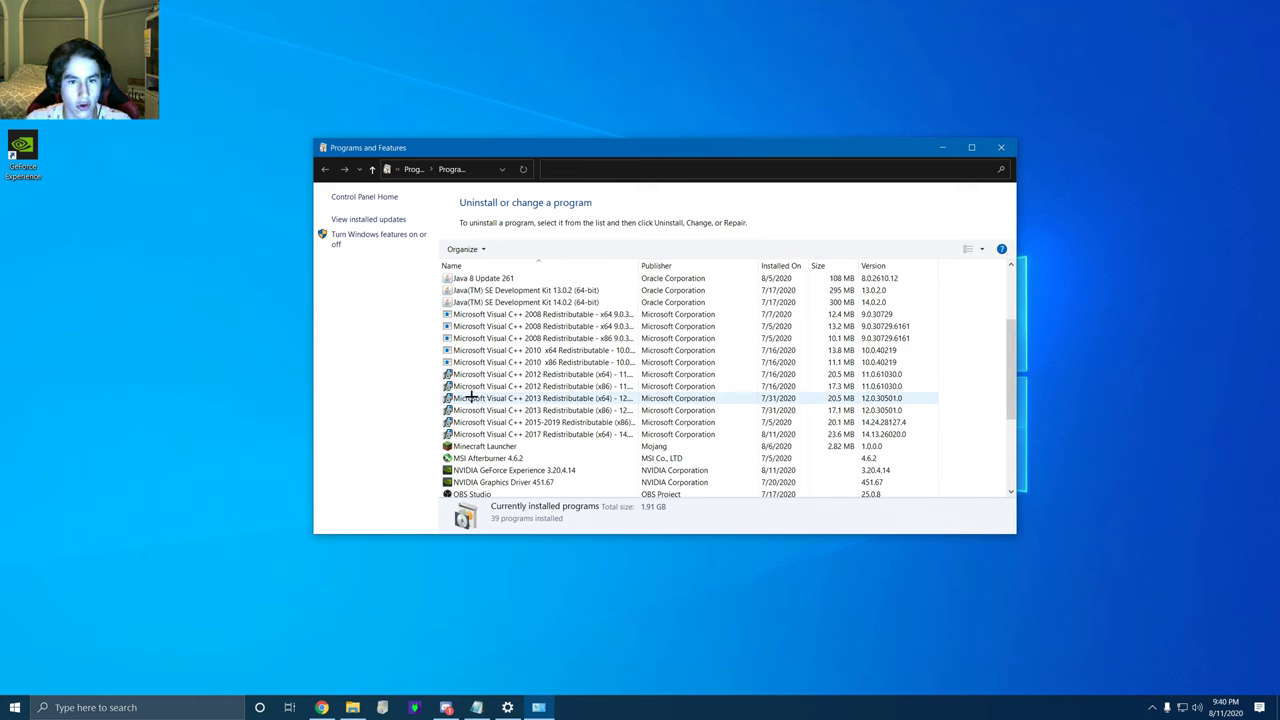
scroll(472, 380, up, 3)
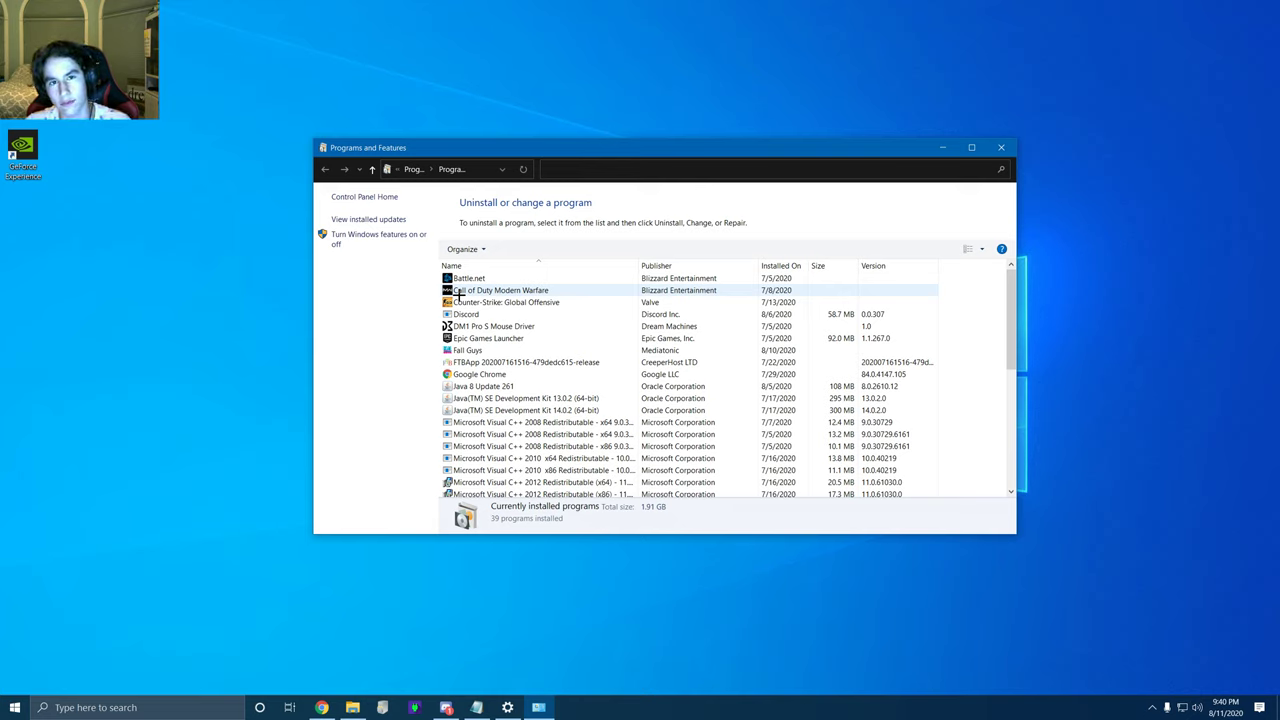
scroll(490, 320, down, 6)
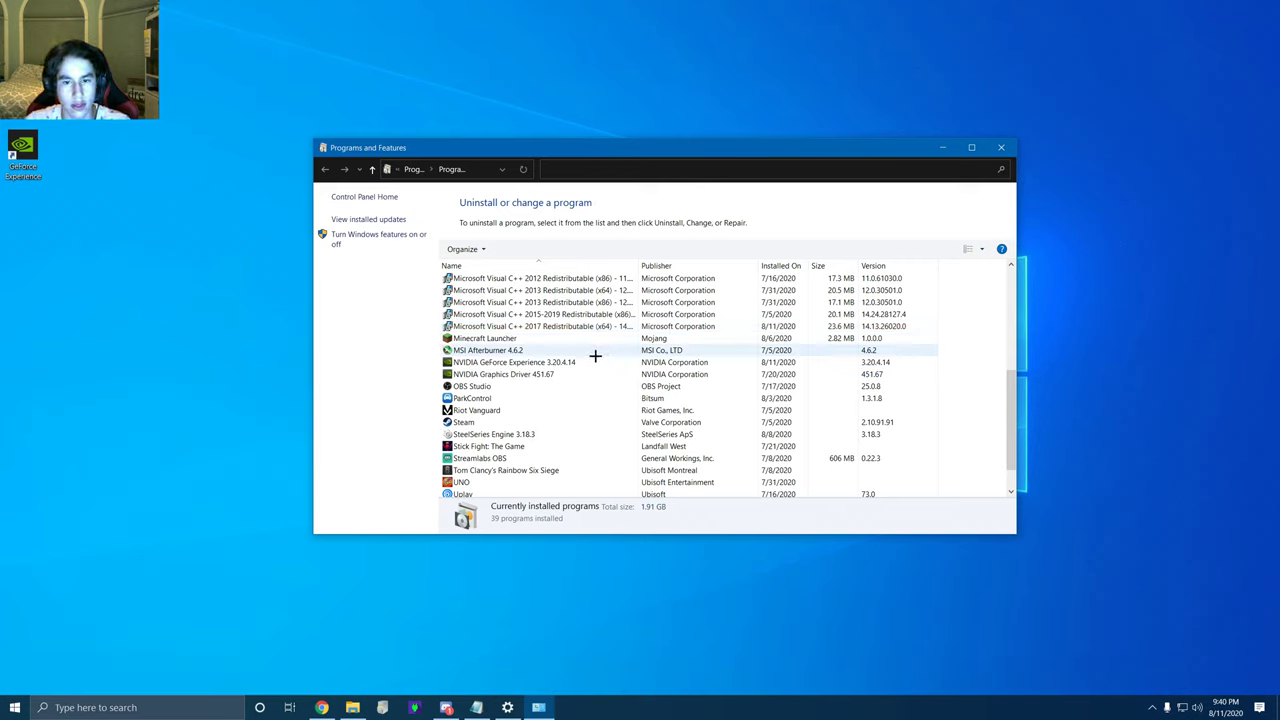
scroll(523, 397, down, 1)
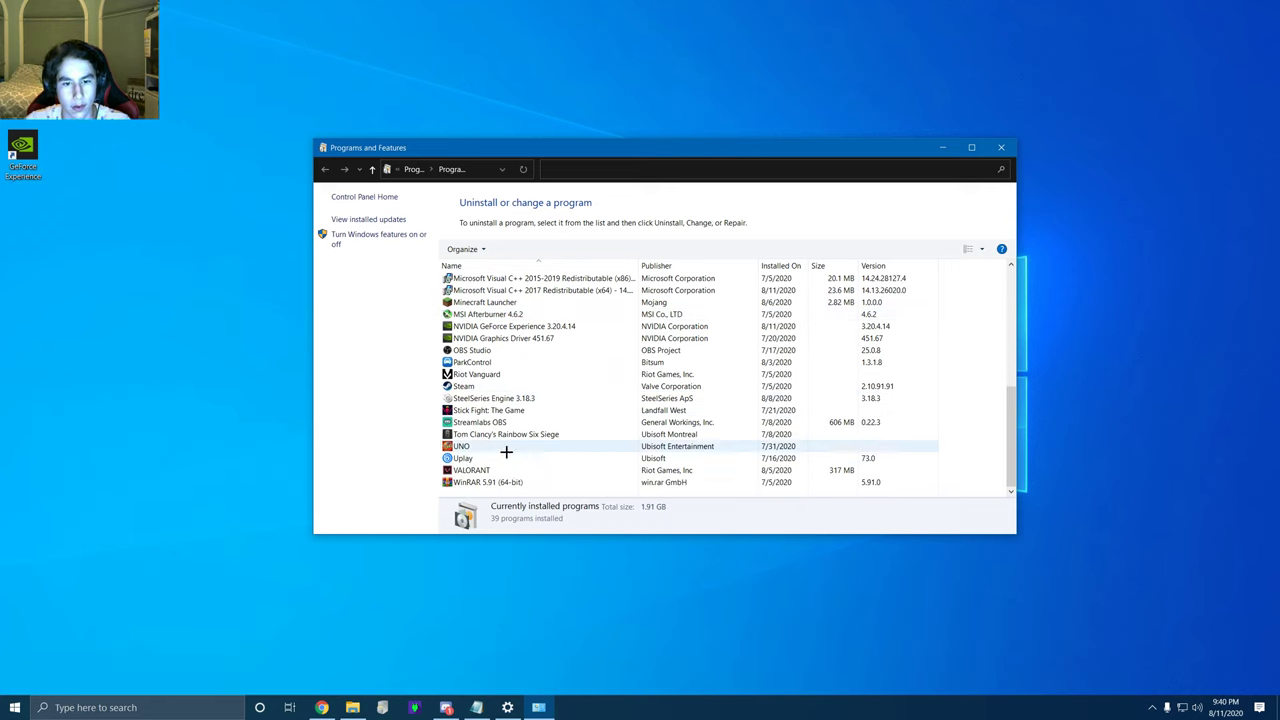
click(502, 436)
scroll(502, 430, up, 6)
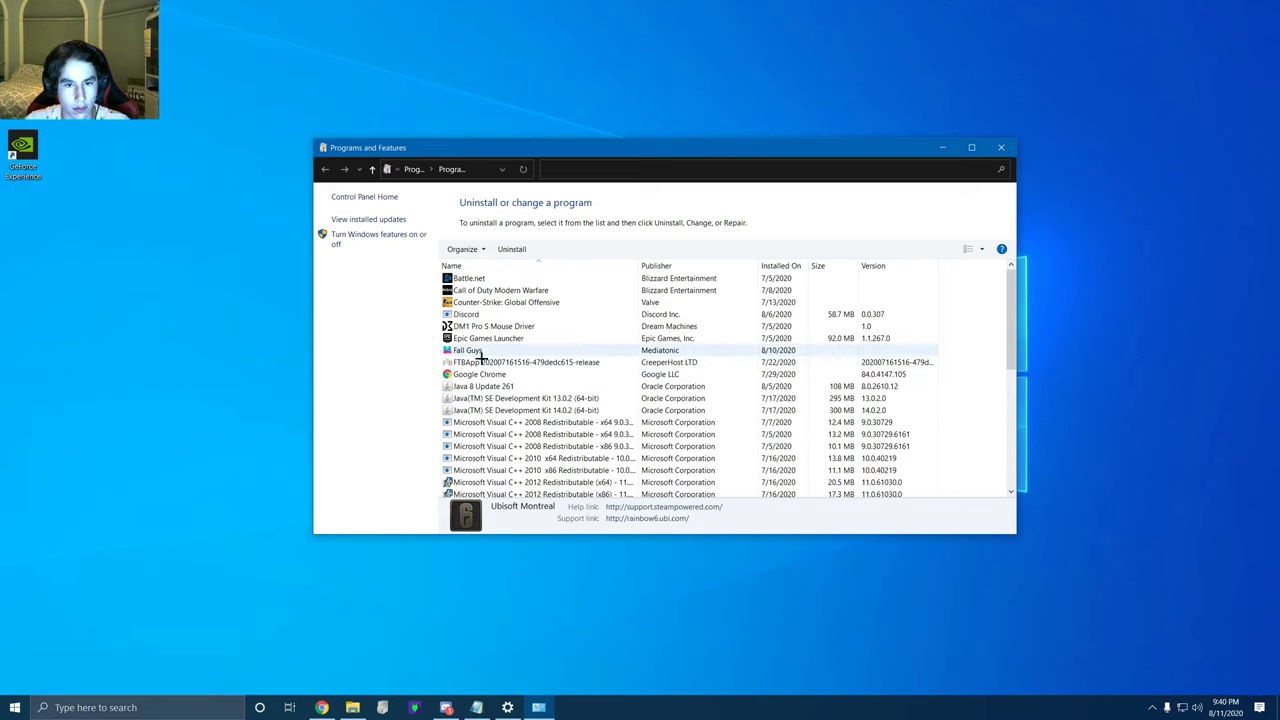
scroll(498, 360, down, 6)
click(497, 472)
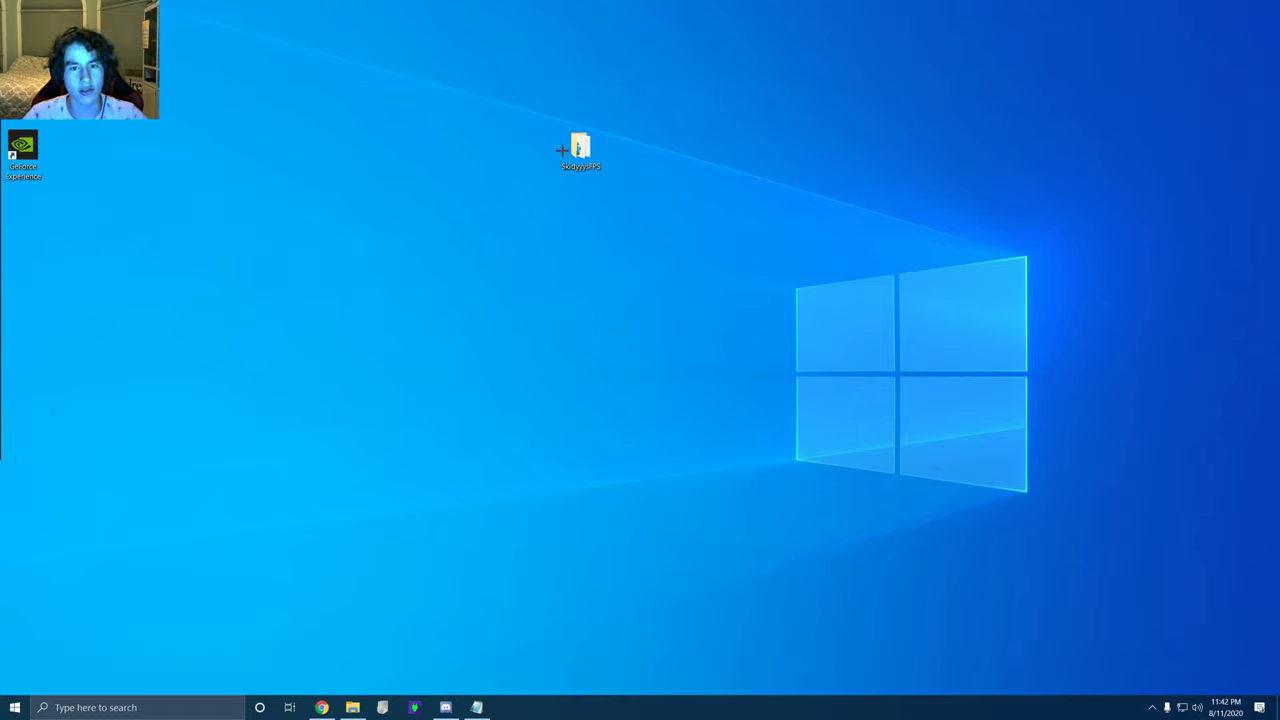
Step: Open the SkidyyysFPS folder from the desktop and place its window in the upper part of the desktop
mouse_move(585, 158)
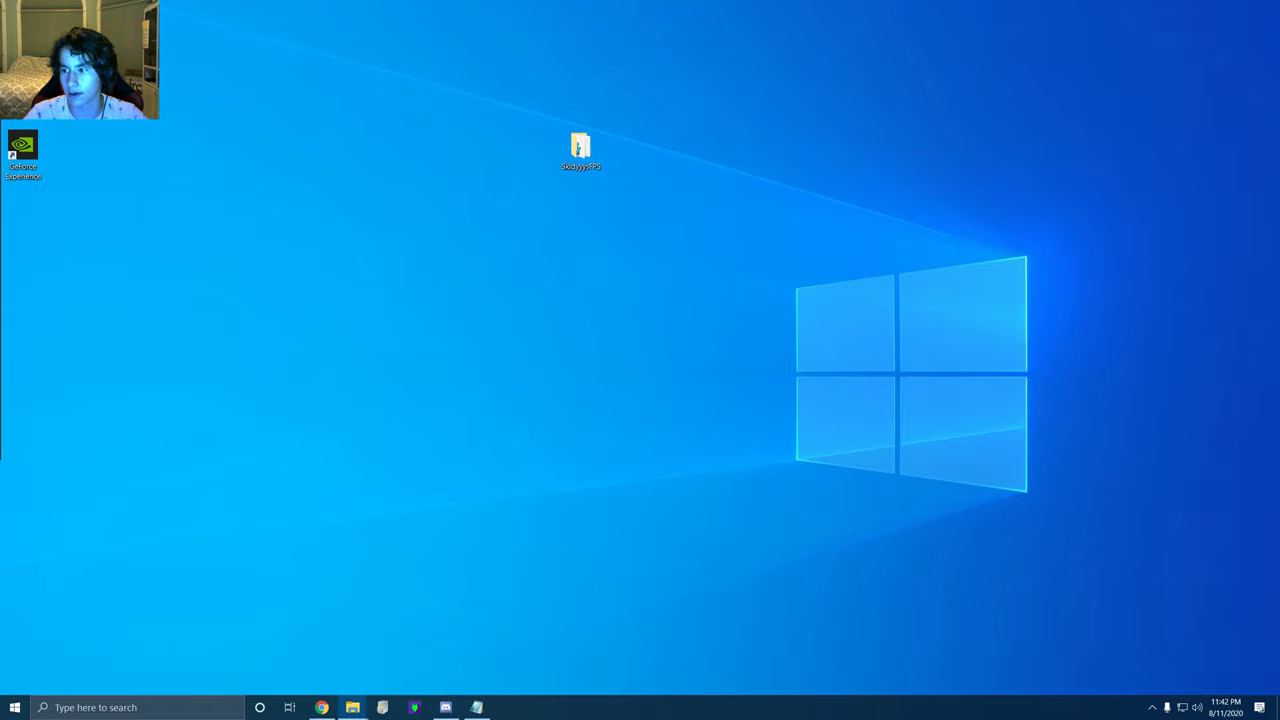
double_click(580, 150)
drag(560, 77, 583, 145)
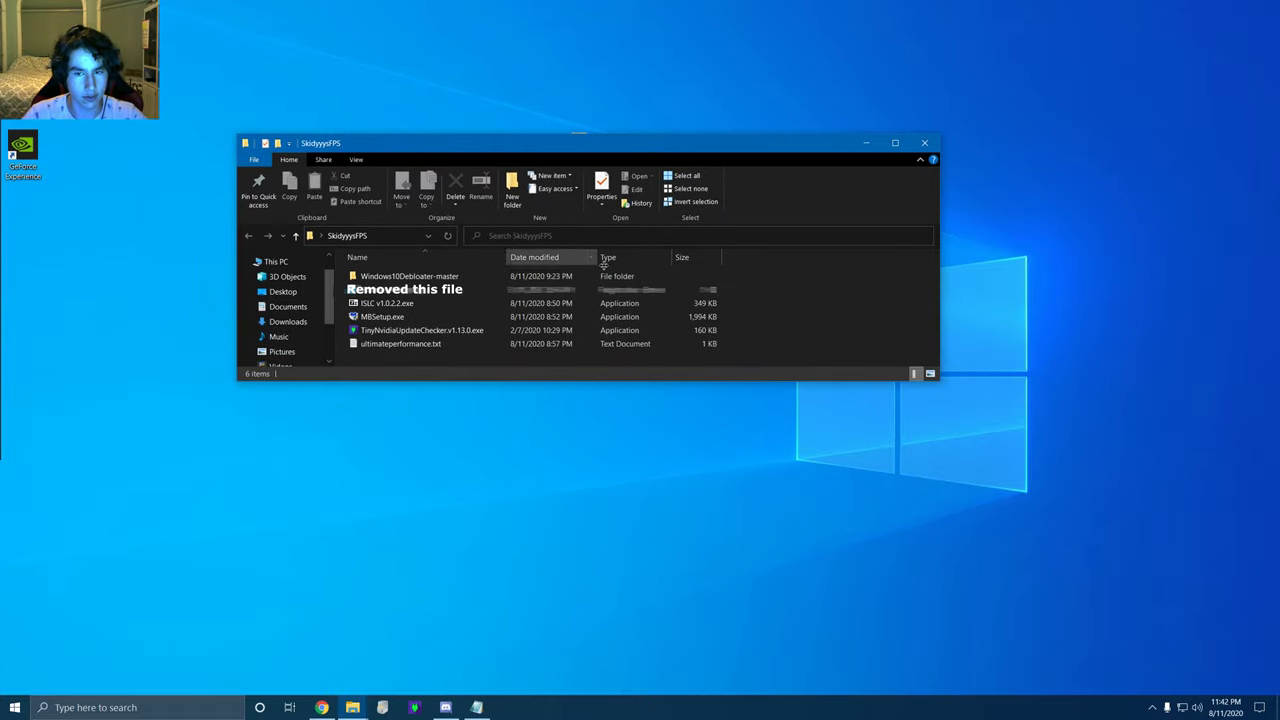
drag(755, 274, 732, 343)
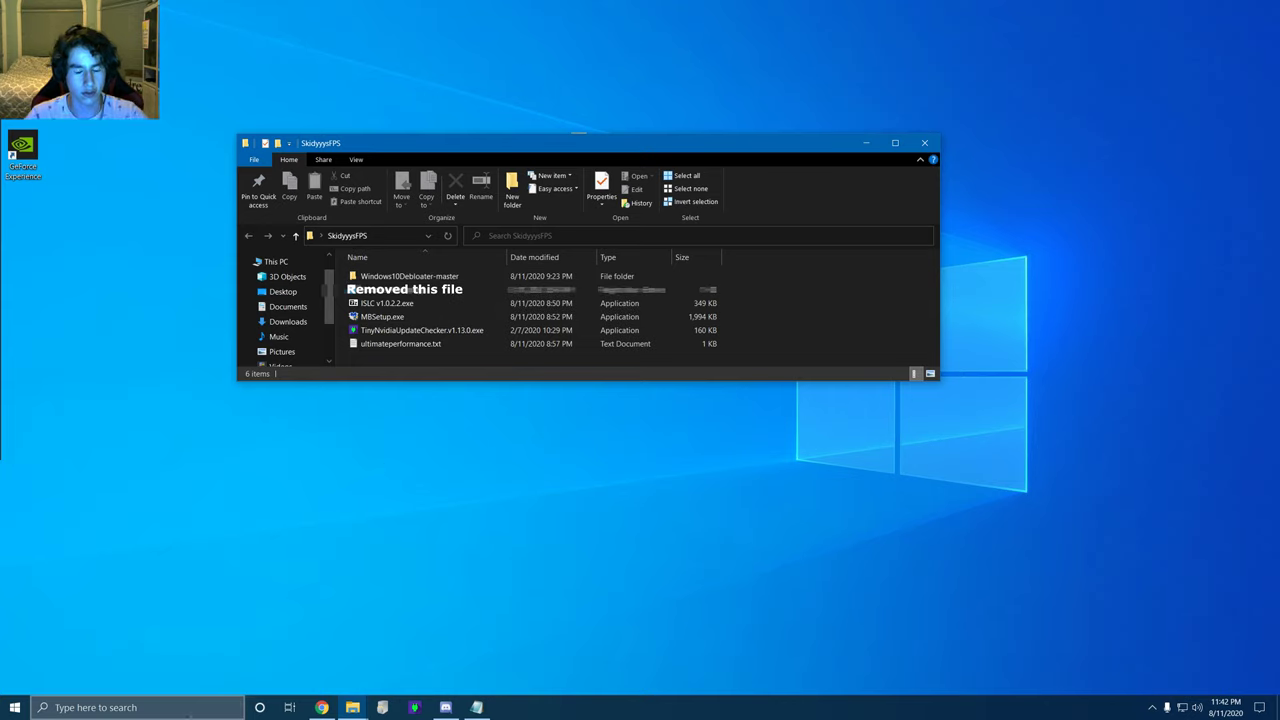
Step: Search Windows for PowerShell and run it as administrator, approving the elevation request
click(100, 707)
text(p)
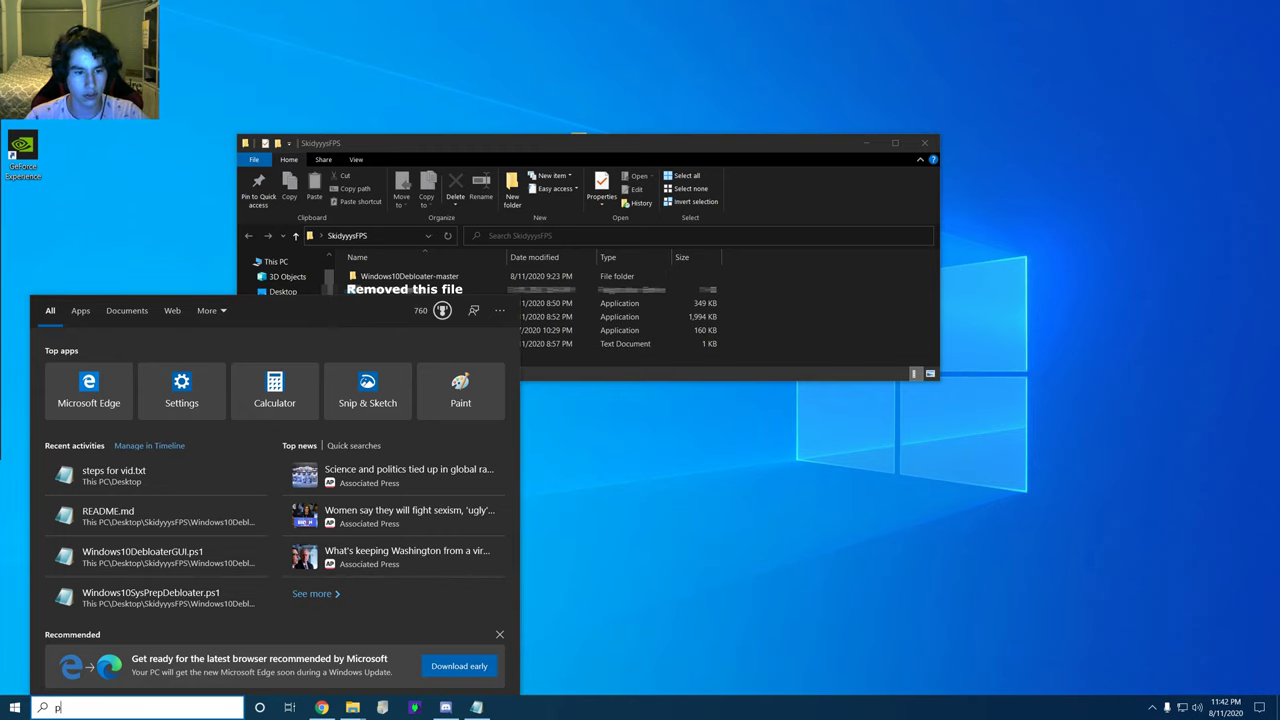
text(owers)
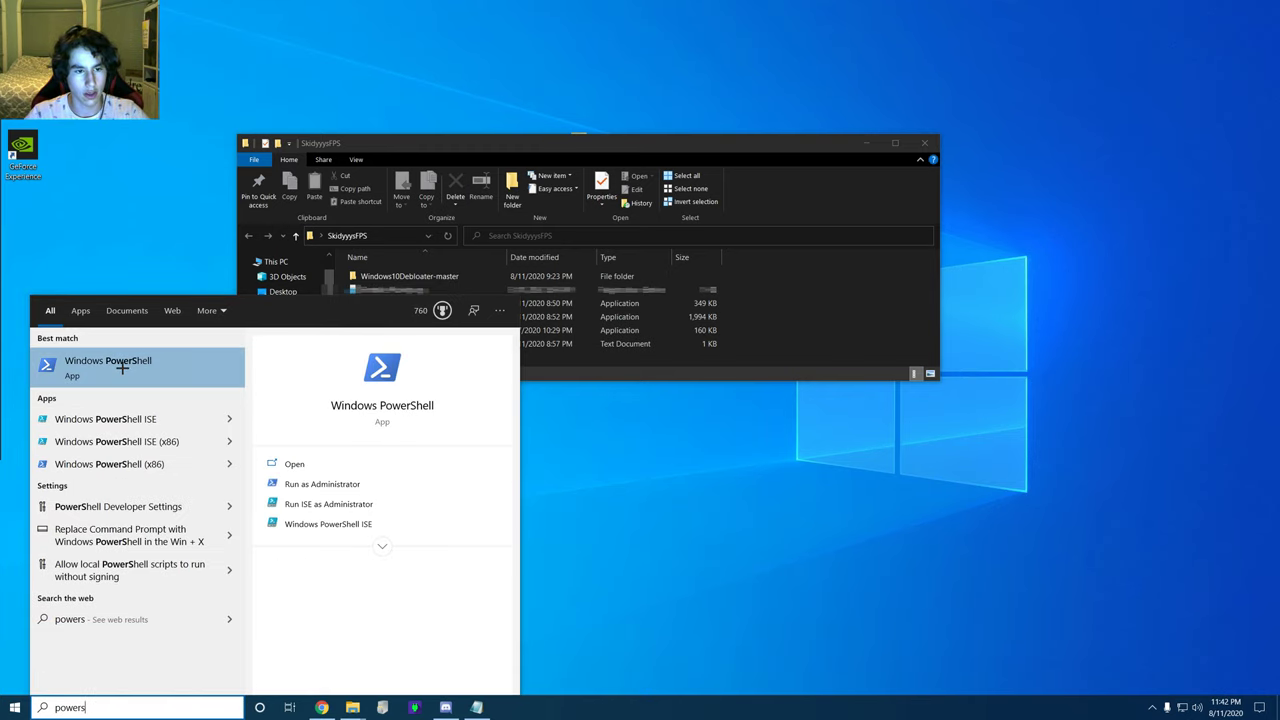
right_click(122, 368)
click(172, 373)
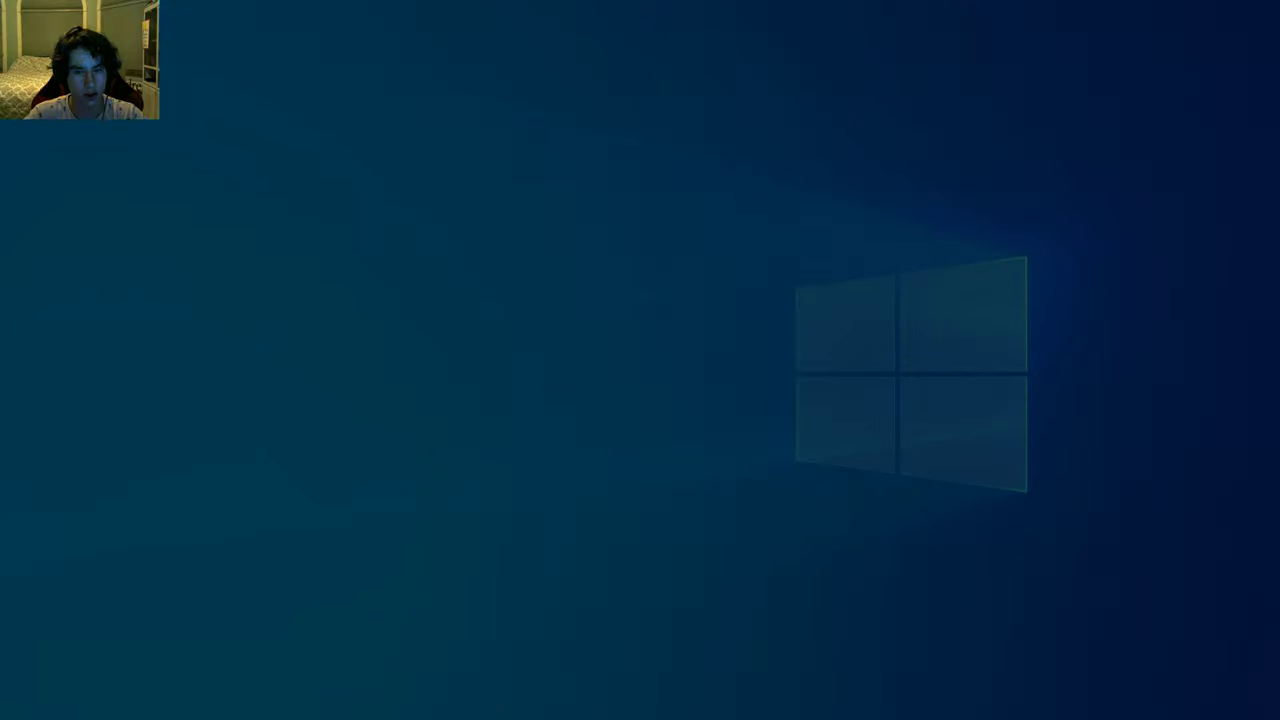
click(563, 434)
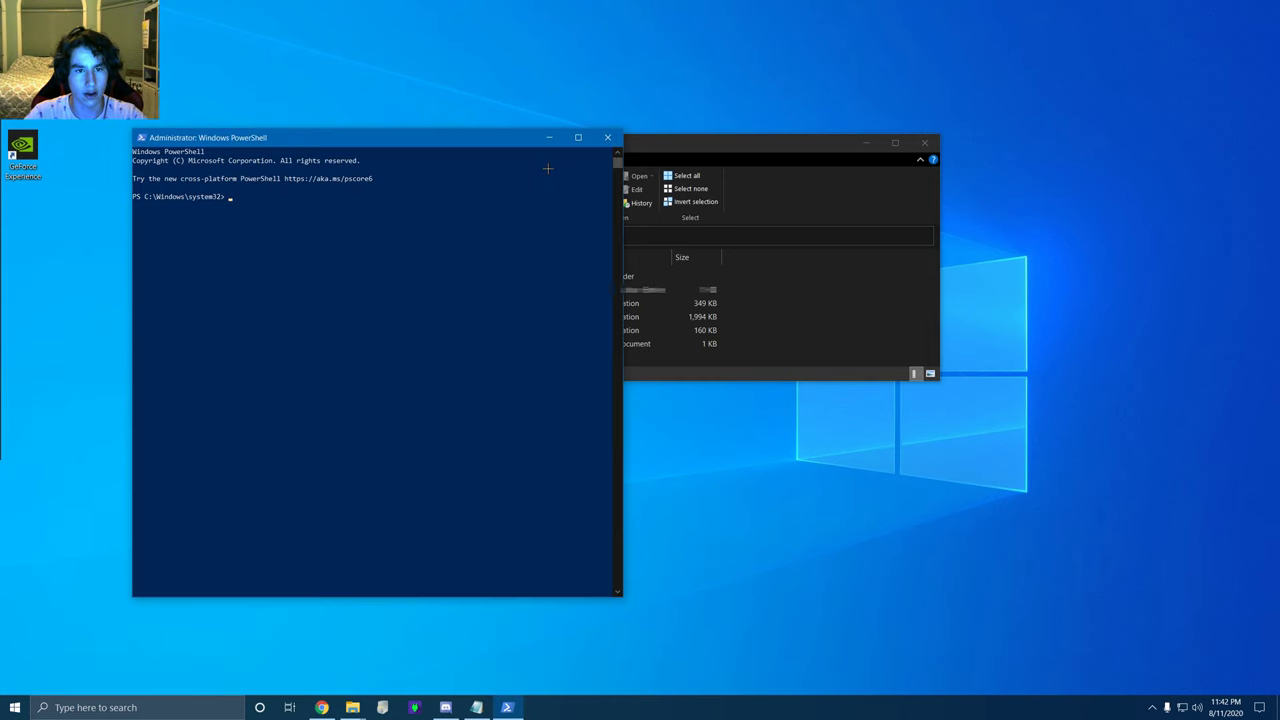
Step: Arrange the PowerShell window and a narrowed SkidyyysFPS folder window side by side without overlap
drag(416, 140, 867, 110)
drag(420, 143, 266, 172)
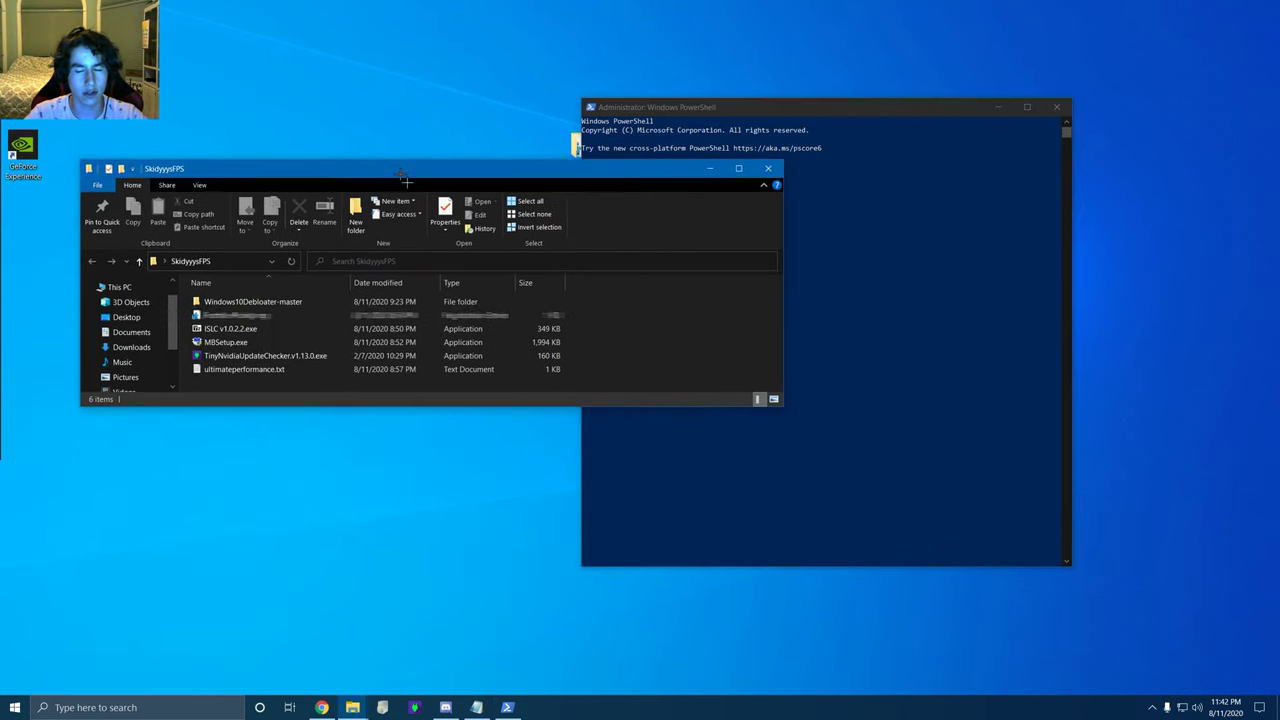
drag(788, 219, 395, 200)
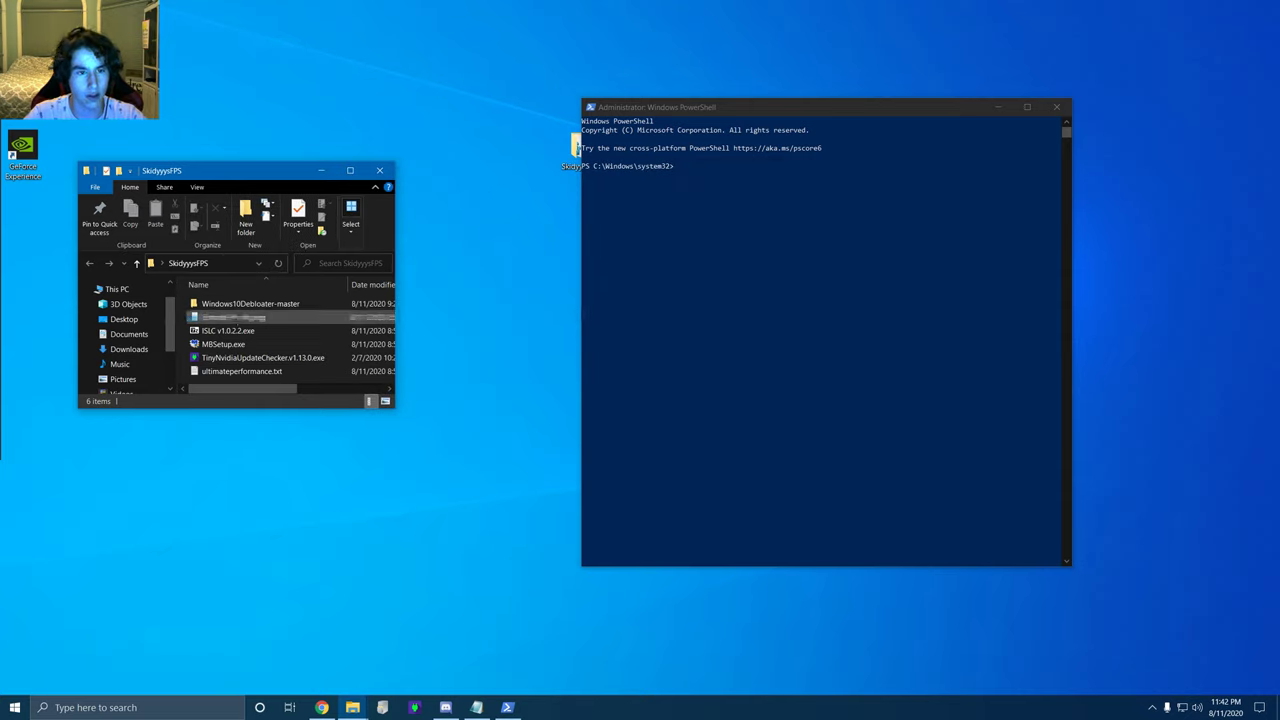
drag(245, 170, 256, 136)
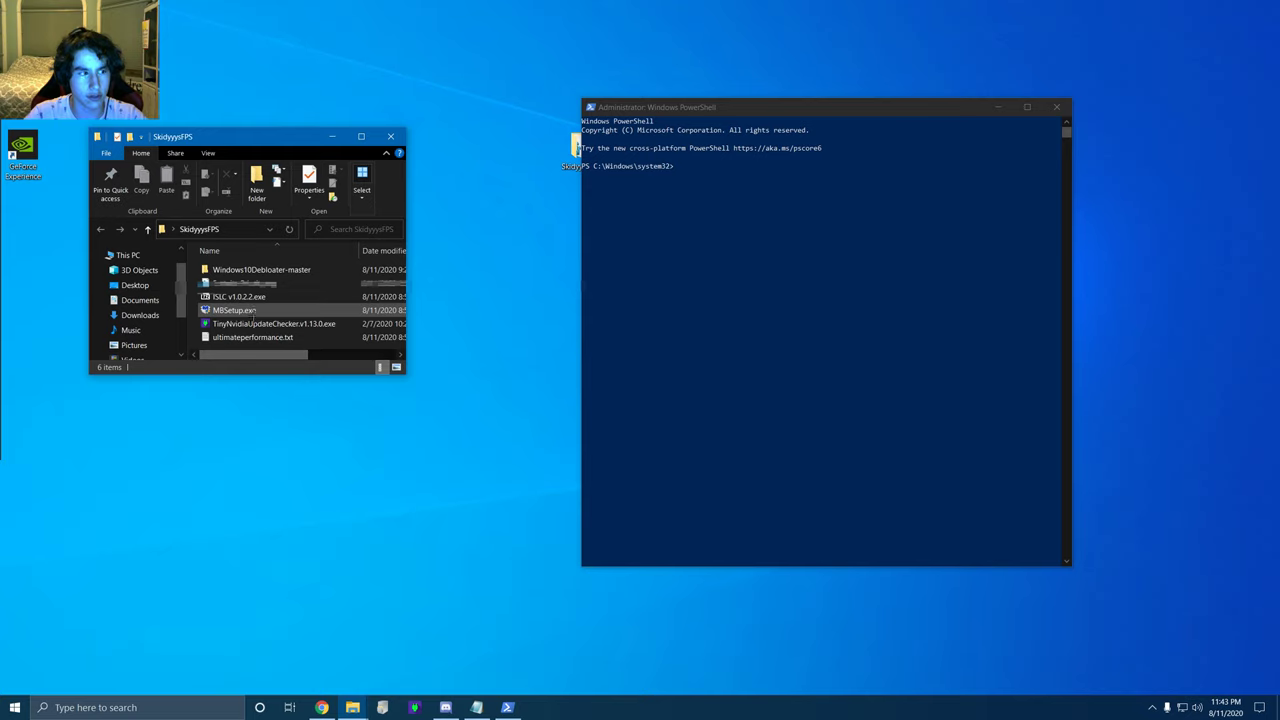
Step: Open the Windows10Debloater-master folder, widen its window, and open Windows10DebloaterGUI.ps1 with Notepad
double_click(260, 270)
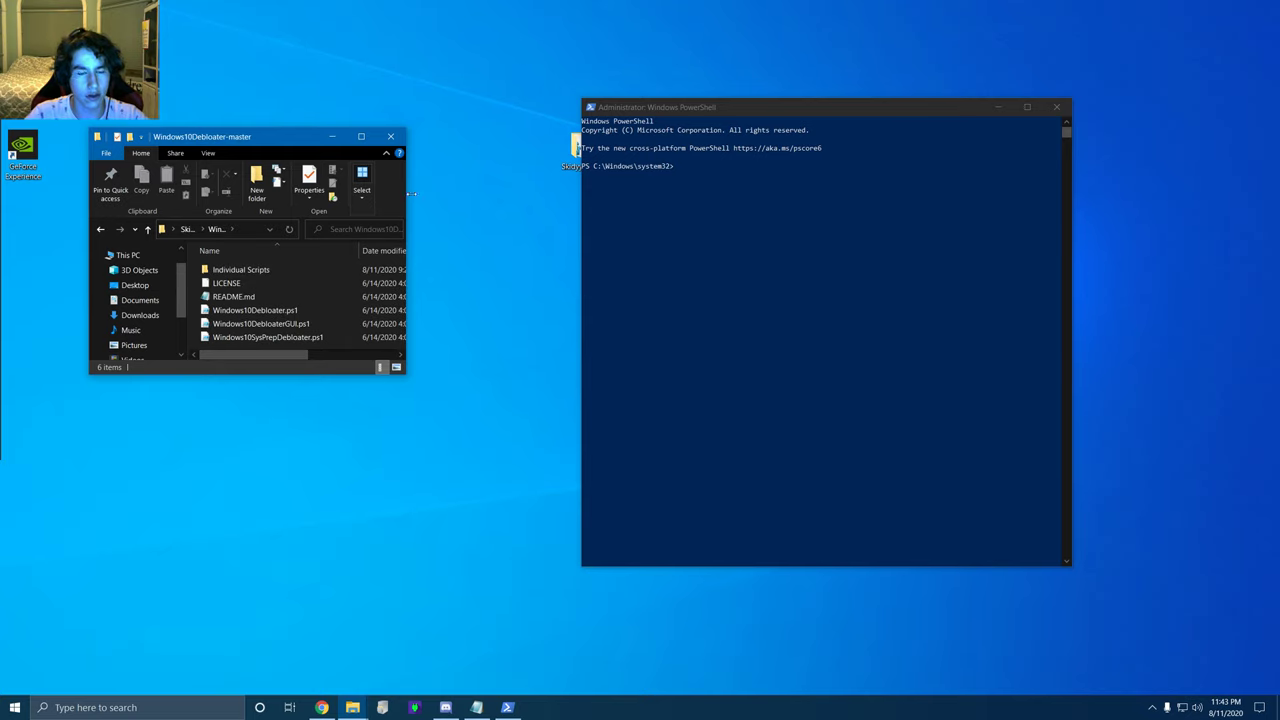
drag(410, 200, 543, 200)
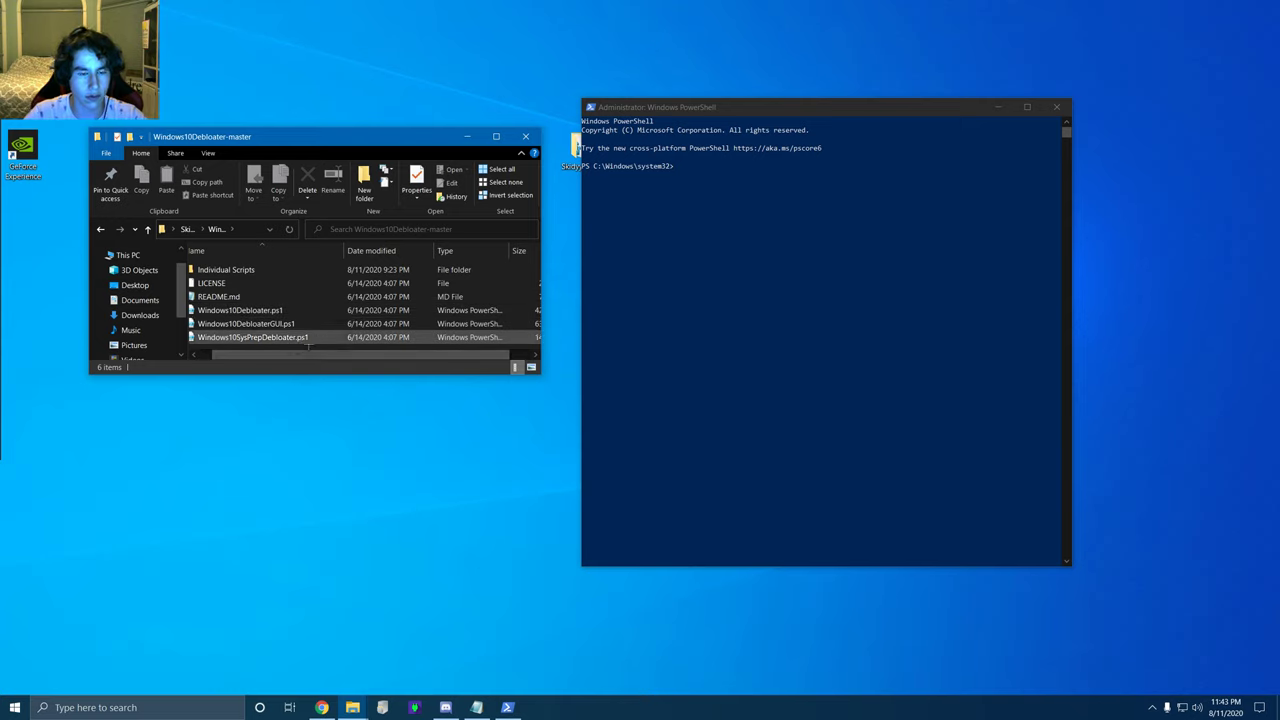
click(295, 324)
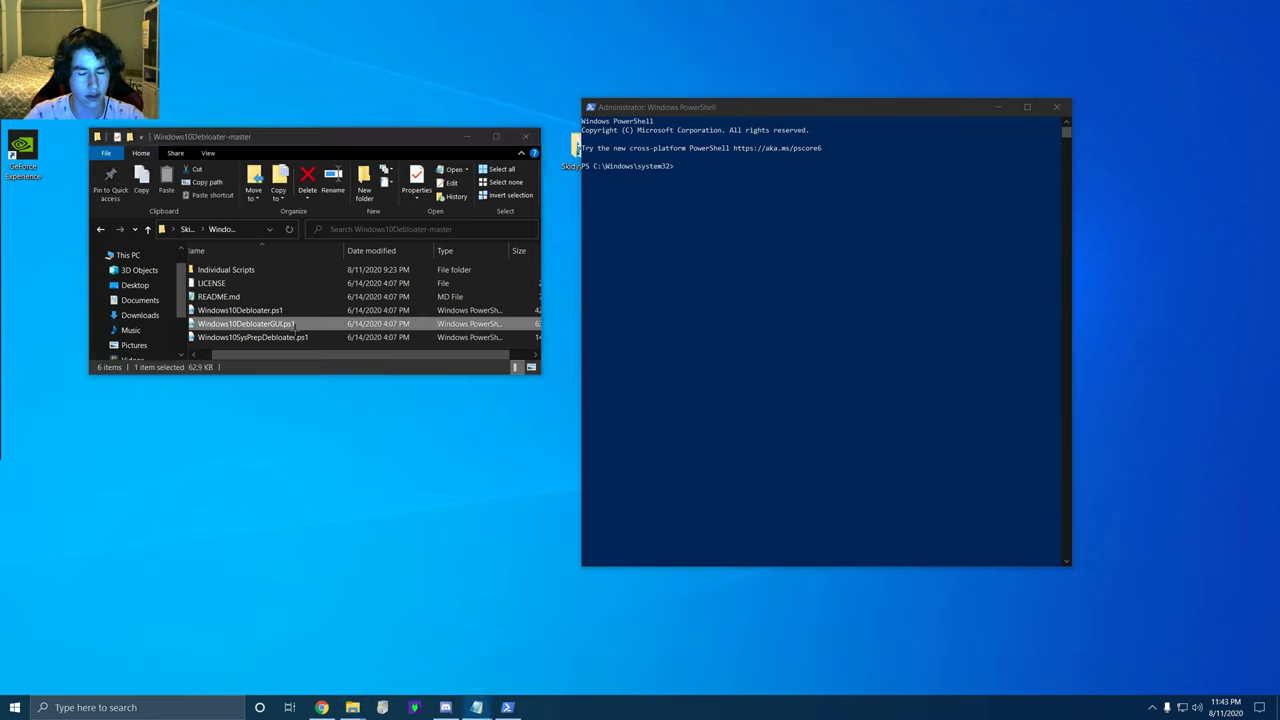
right_click(293, 326)
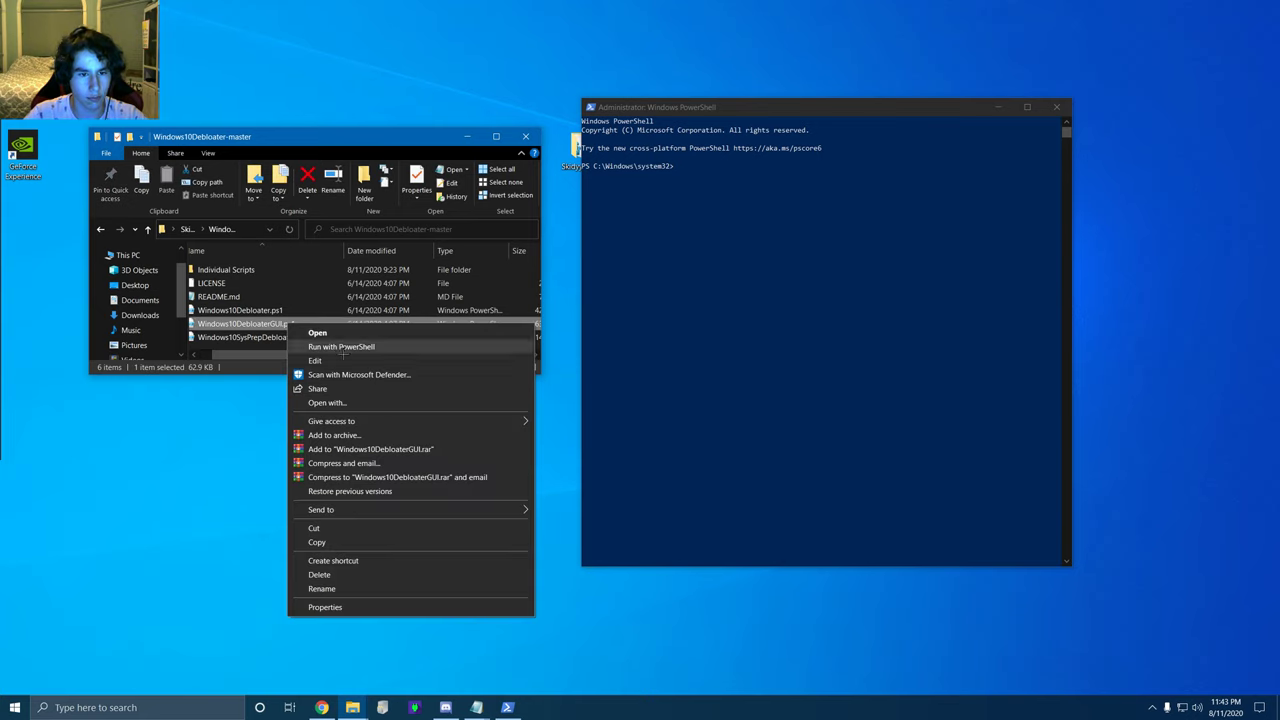
click(353, 404)
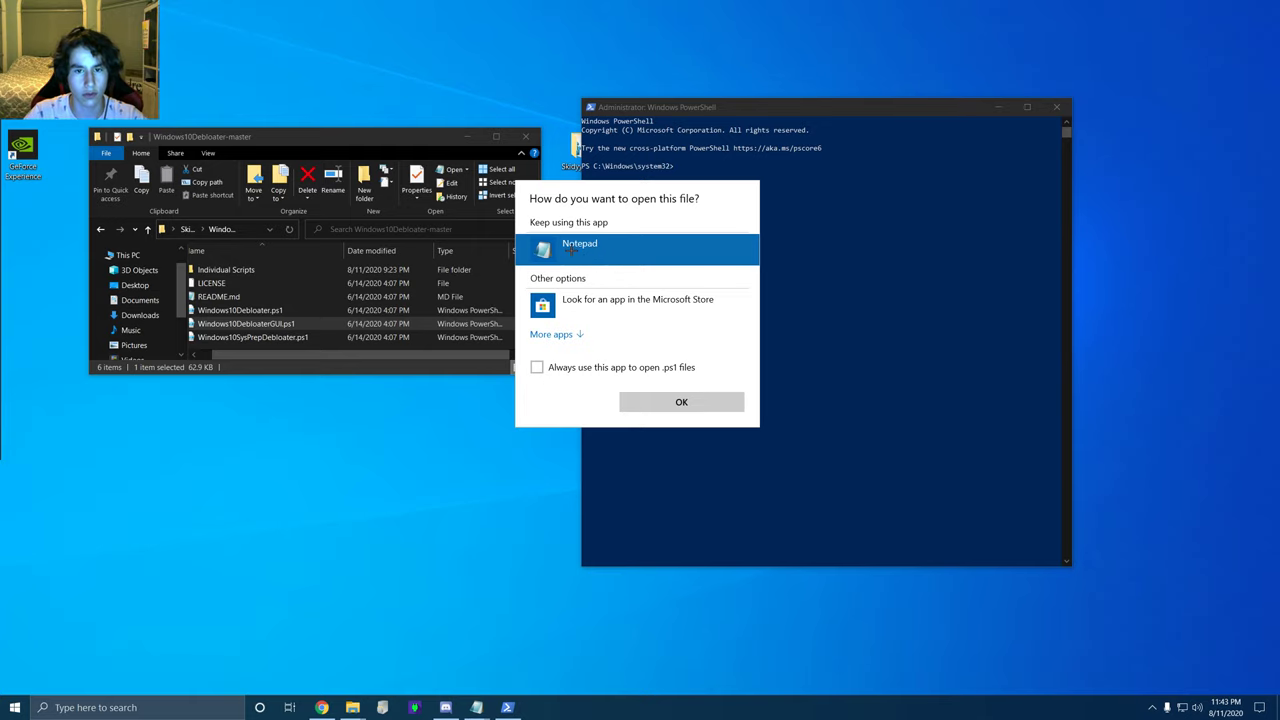
double_click(571, 250)
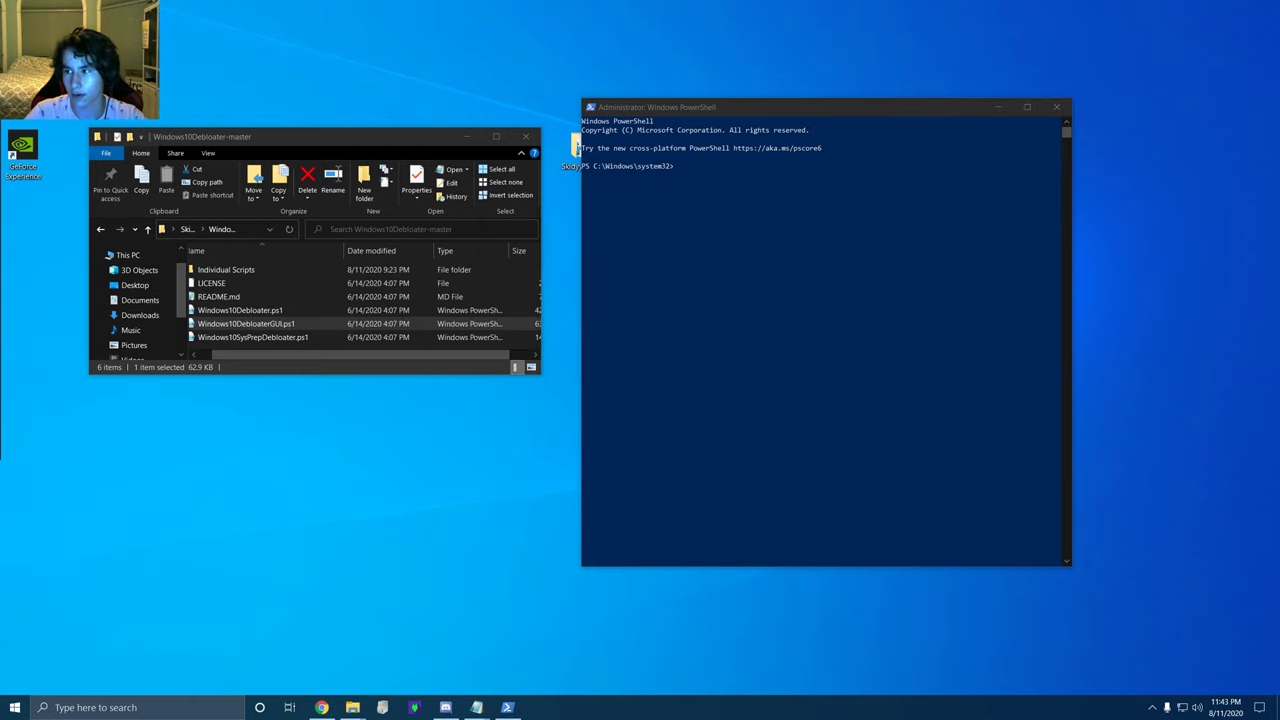
drag(450, 263, 359, 212)
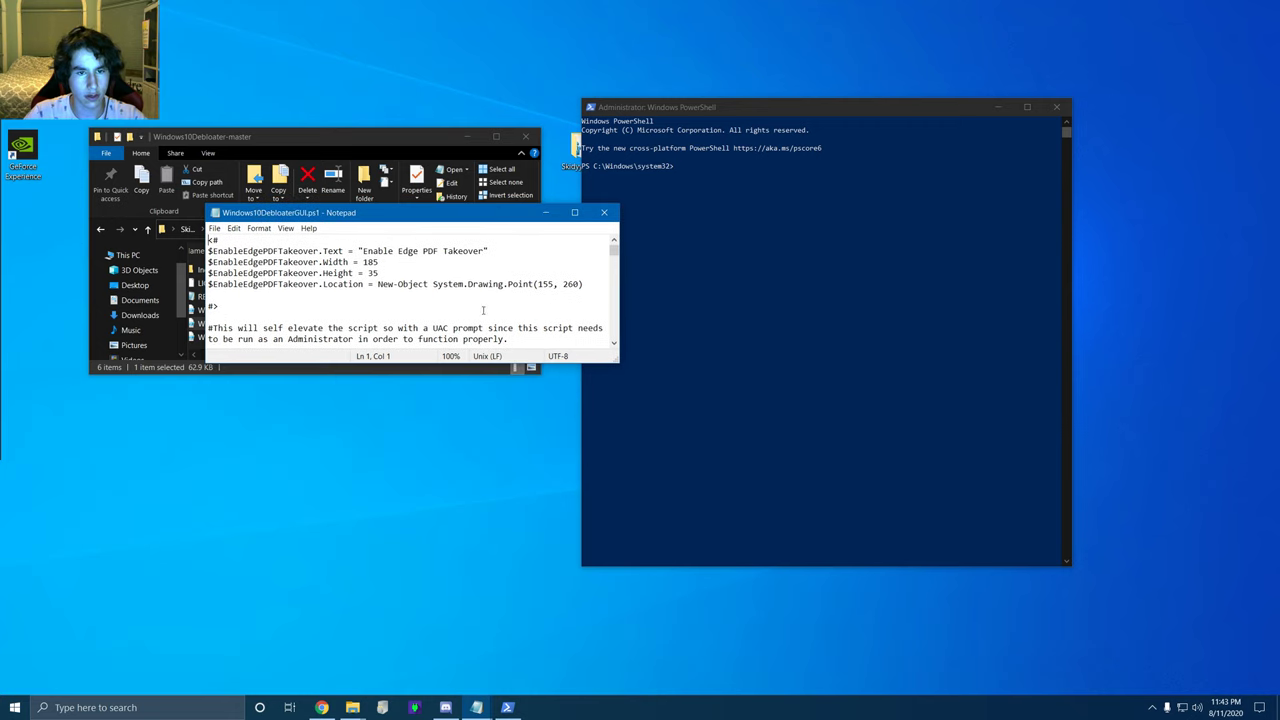
Step: Copy the entire Windows10DebloaterGUI.ps1 script, keeping its text intact, and run it by pasting it into the administrator PowerShell window
click(258, 231)
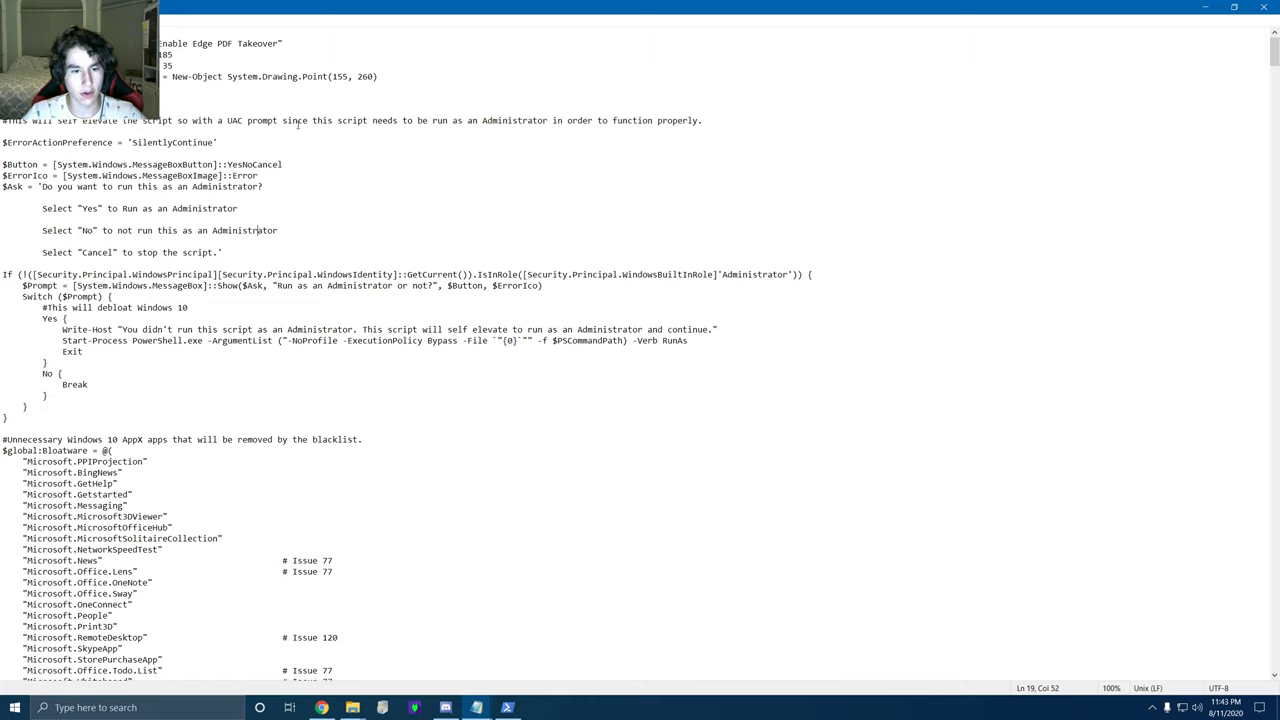
key(ctrl+a)
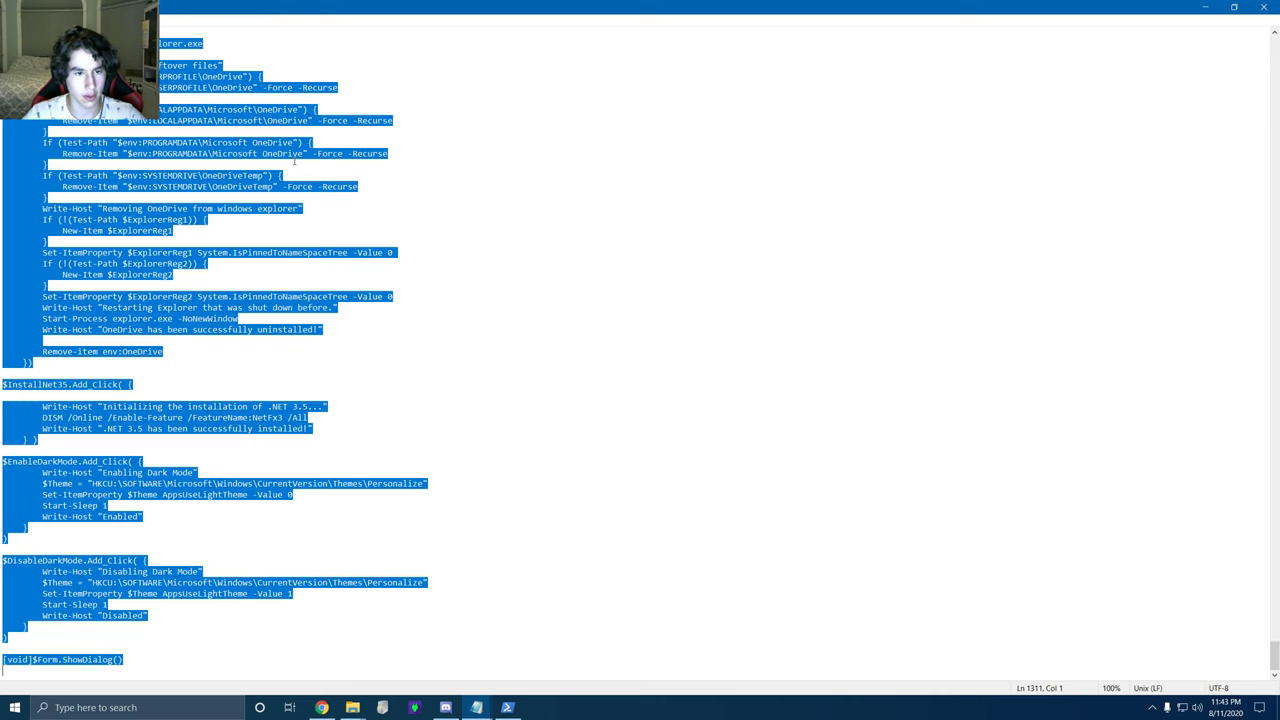
key(BackSpace)
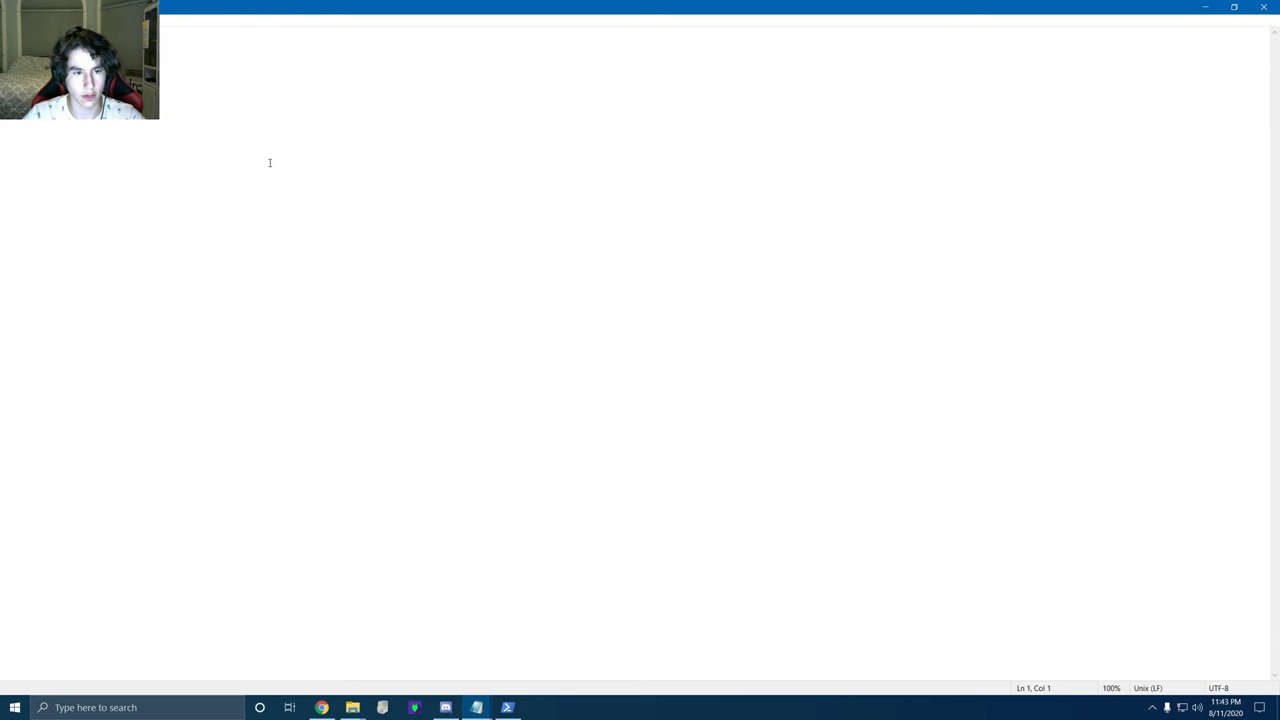
key(ctrl+z)
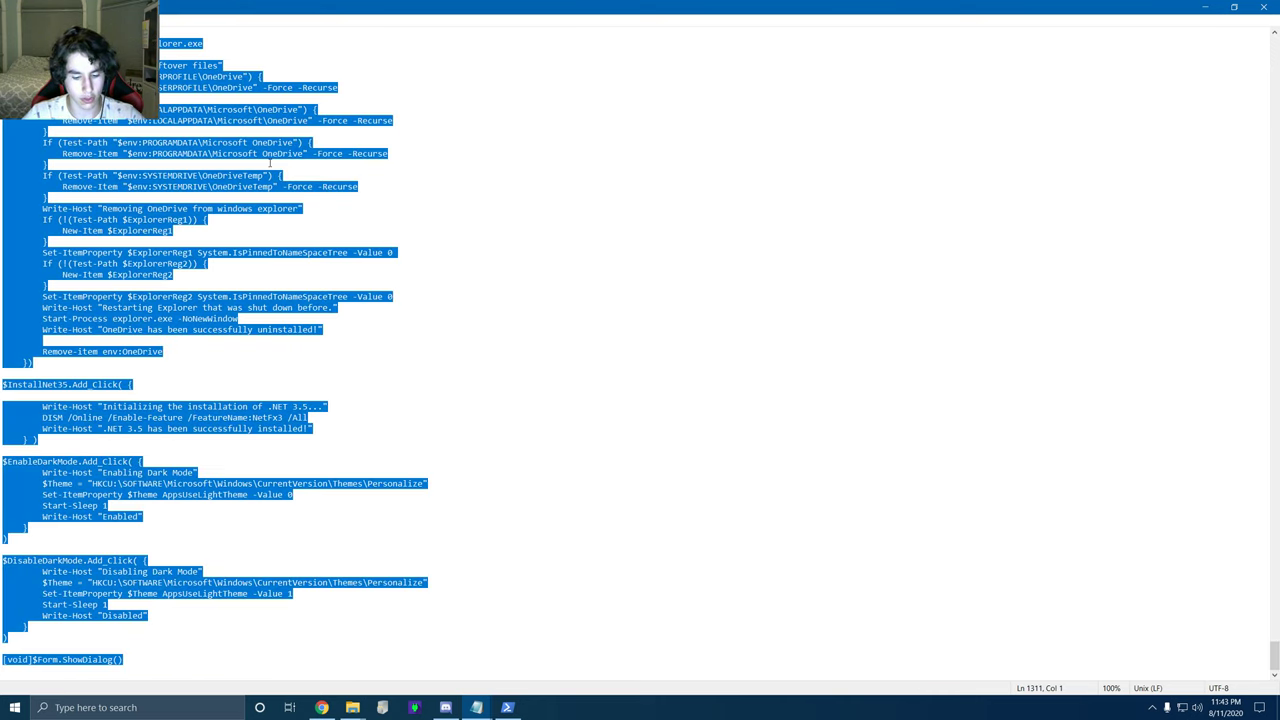
drag(389, 7, 389, 324)
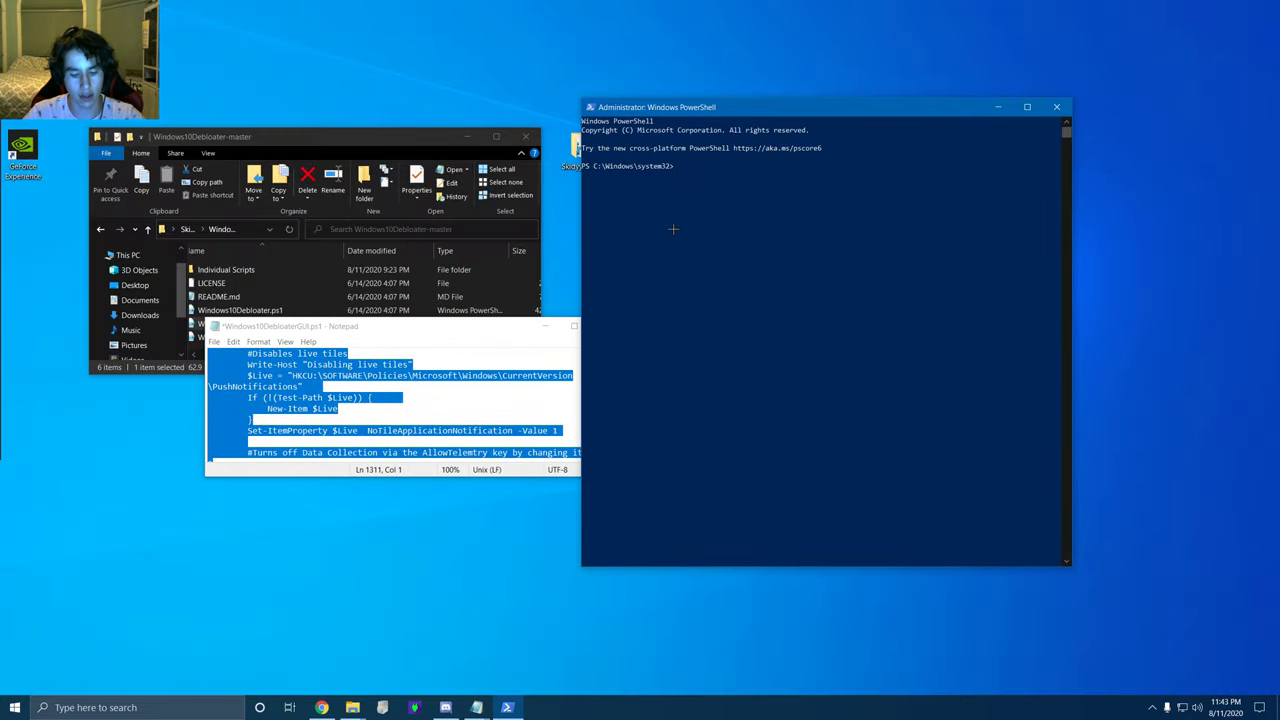
right_click(676, 228)
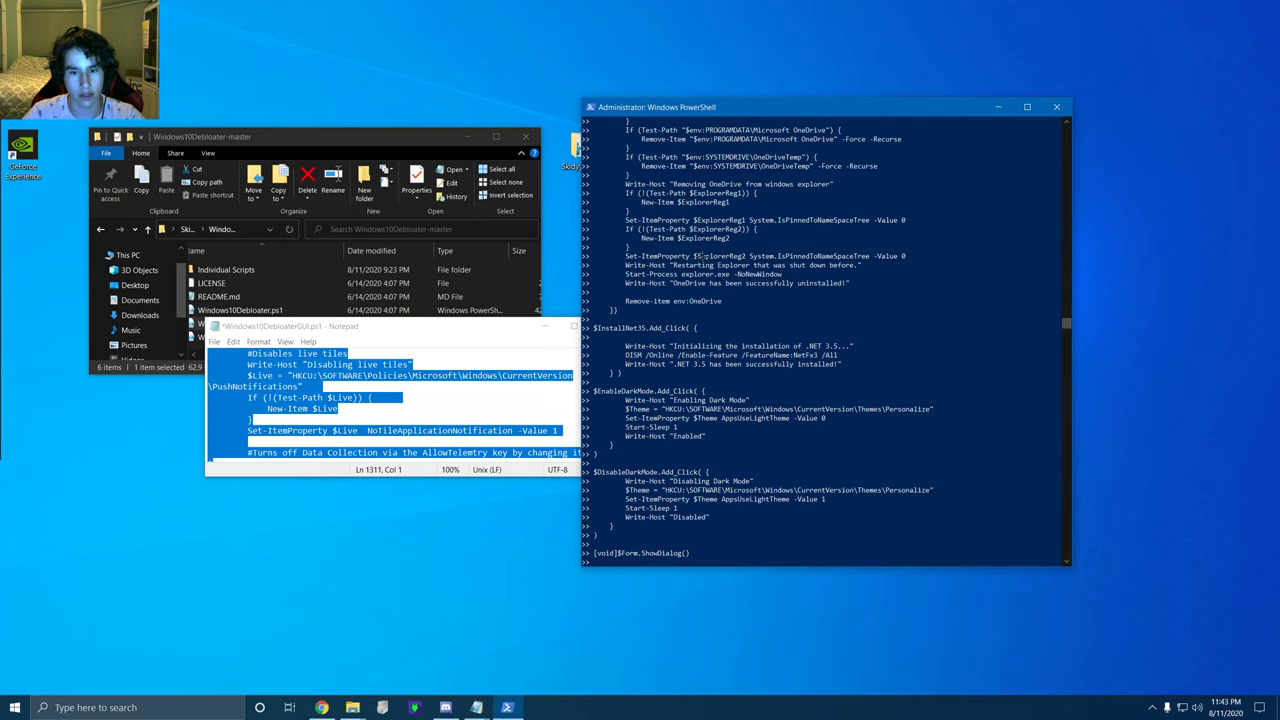
key(Return)
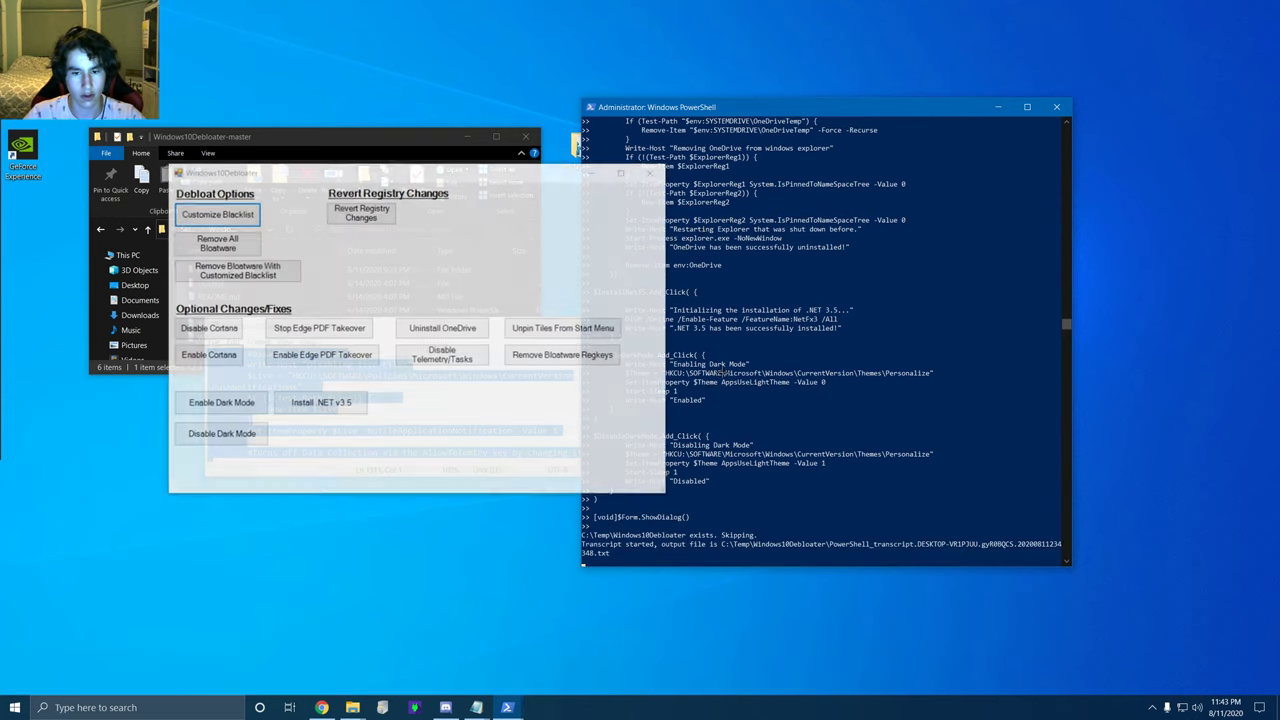
Step: Move the Windows10Debloater window over the PowerShell window and close the script's Notepad window
drag(731, 233, 882, 202)
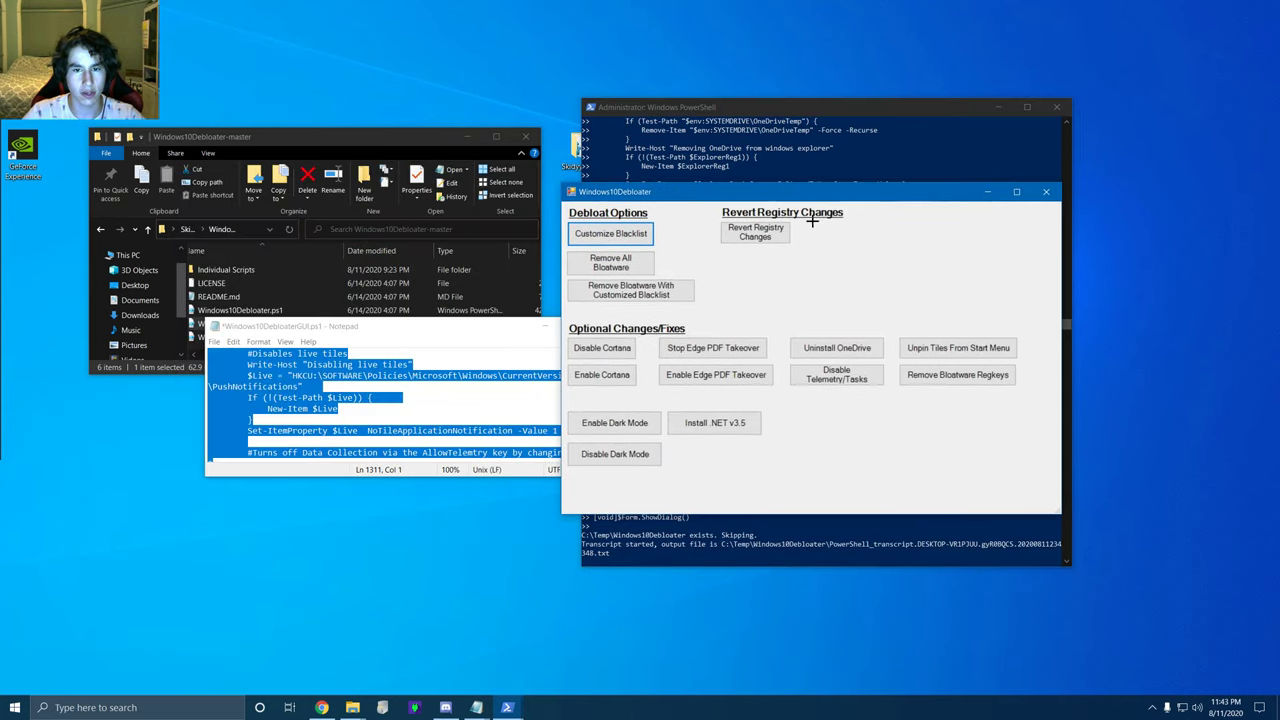
click(454, 330)
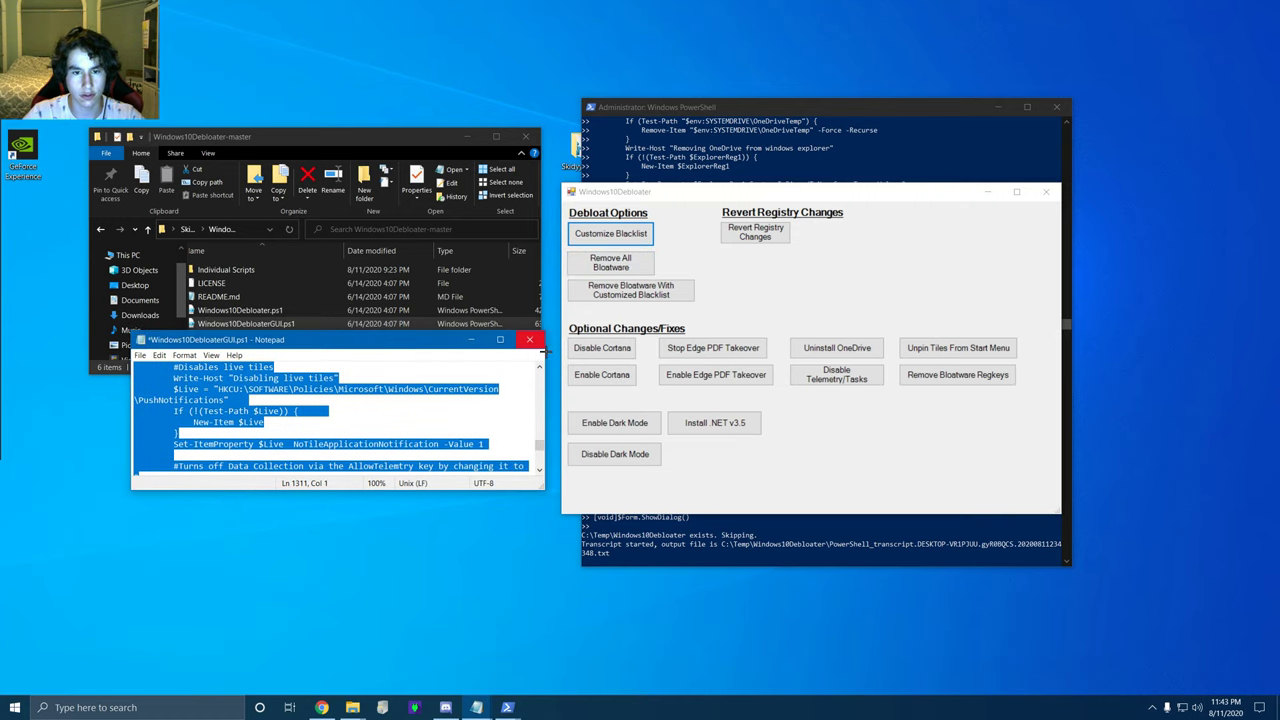
click(600, 326)
click(662, 364)
Step: View the Customize Blacklist app list, close it, and reposition the Windows10Debloater window
drag(629, 193, 180, 187)
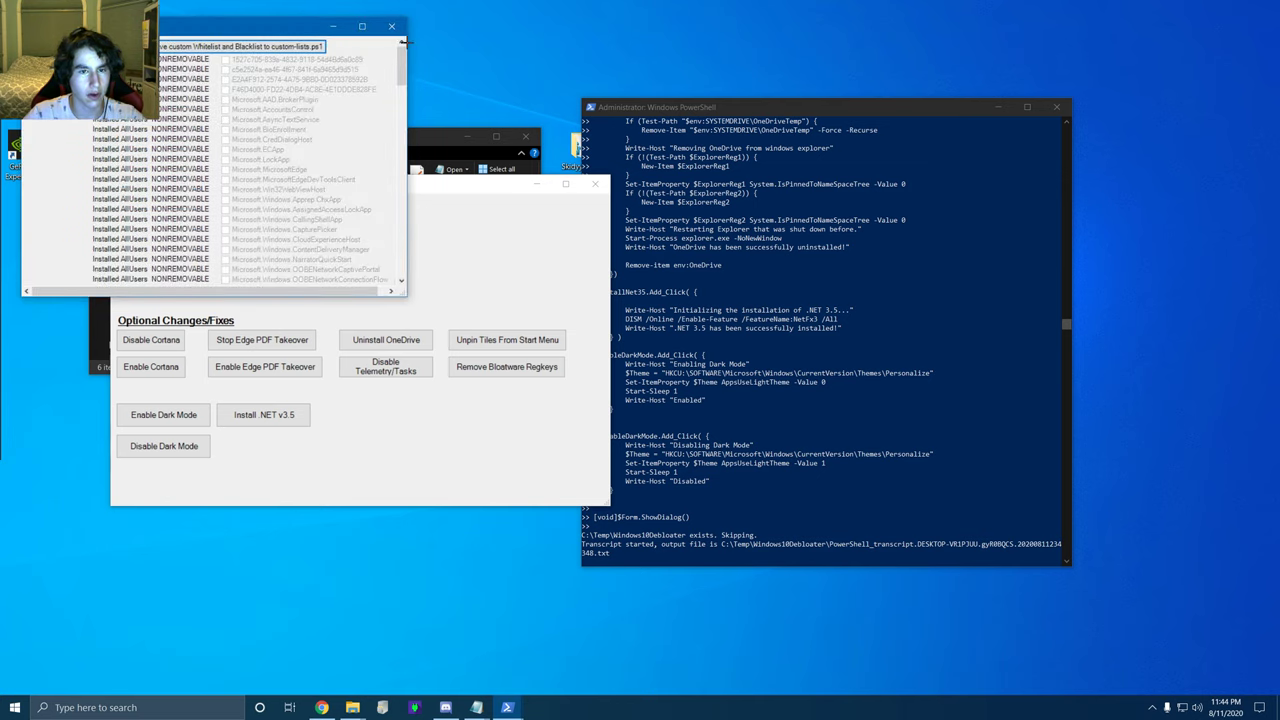
click(391, 26)
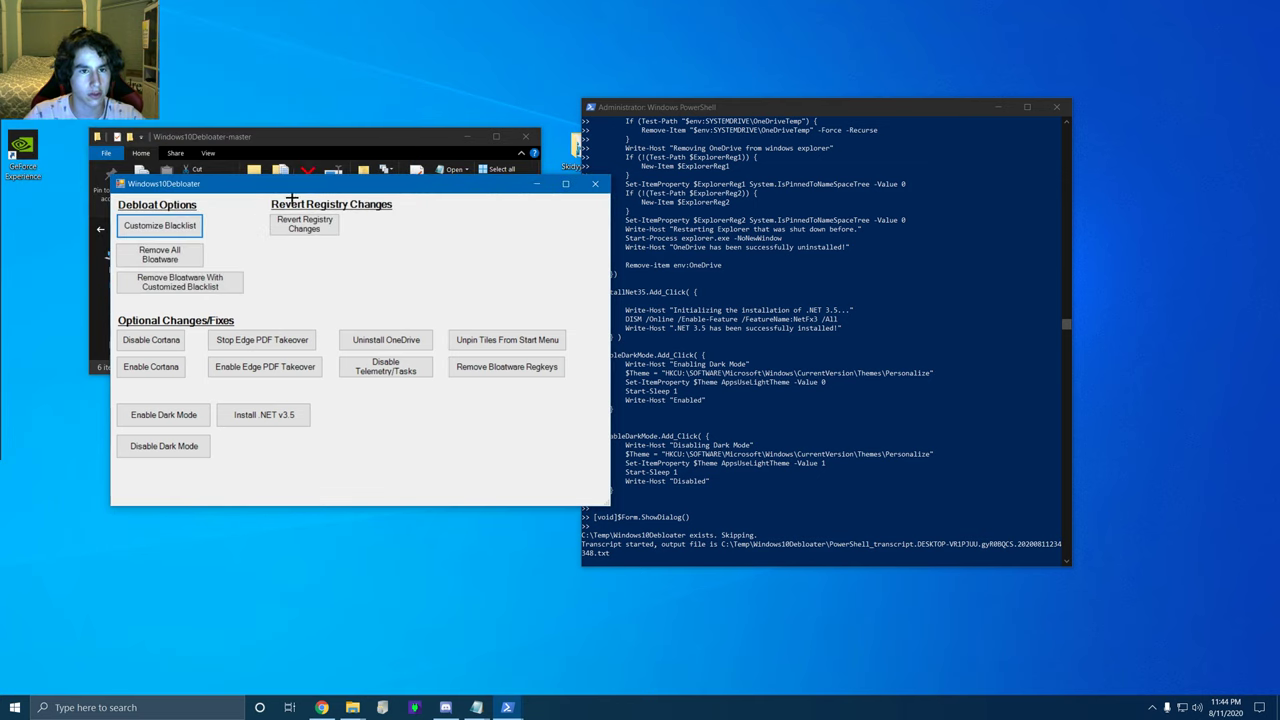
drag(290, 186, 405, 193)
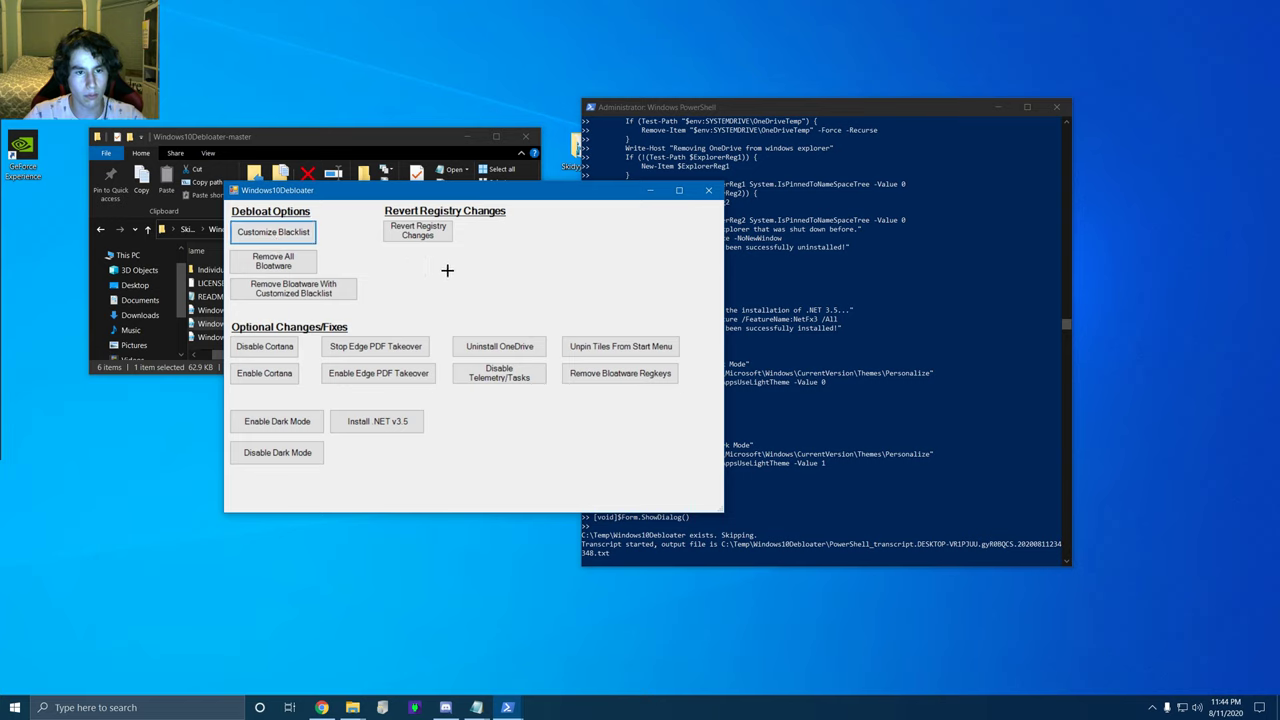
Step: Remove all bloatware and arrange the PowerShell and Windows10Debloater windows side by side, closing the extra File Explorer window
click(288, 267)
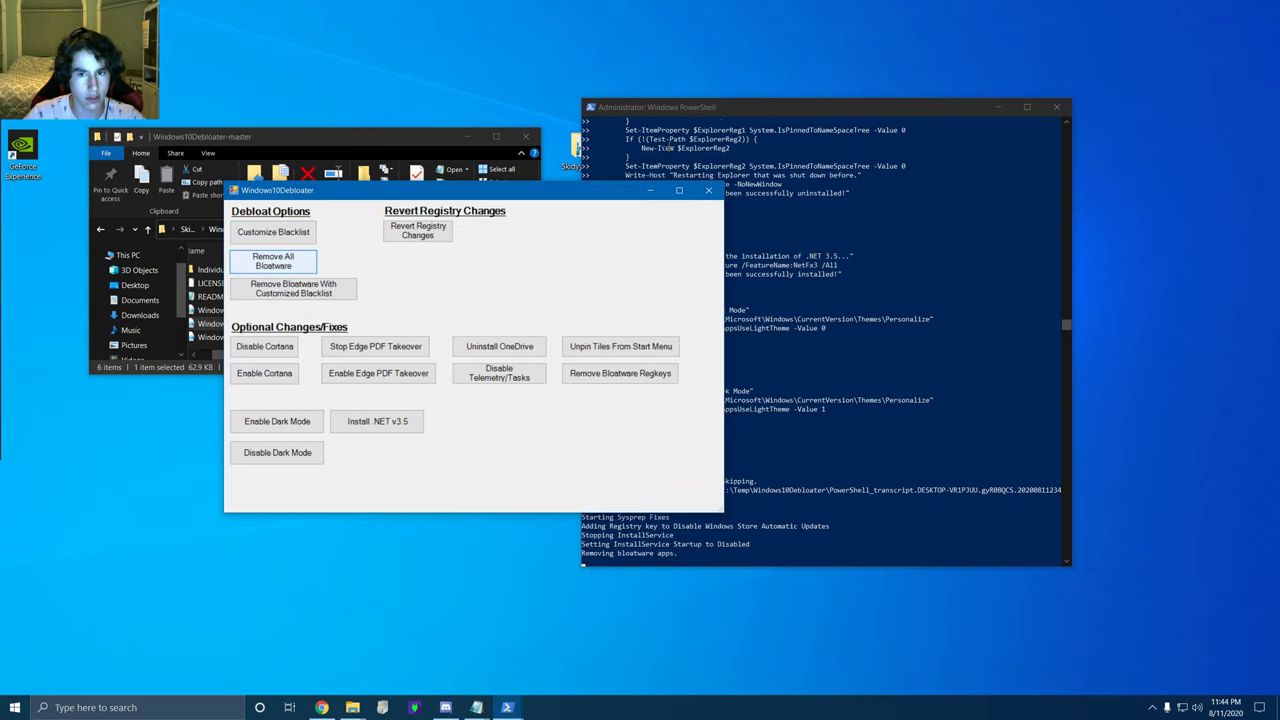
click(760, 106)
drag(760, 106, 822, 84)
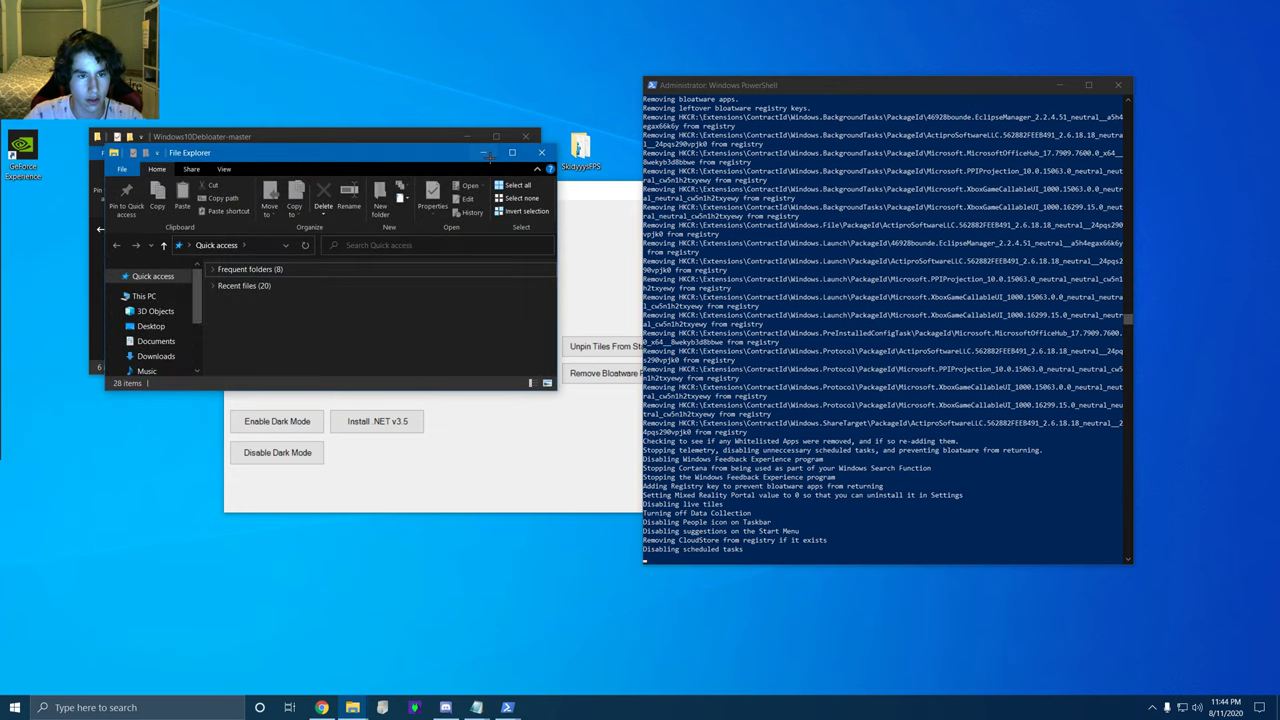
click(541, 152)
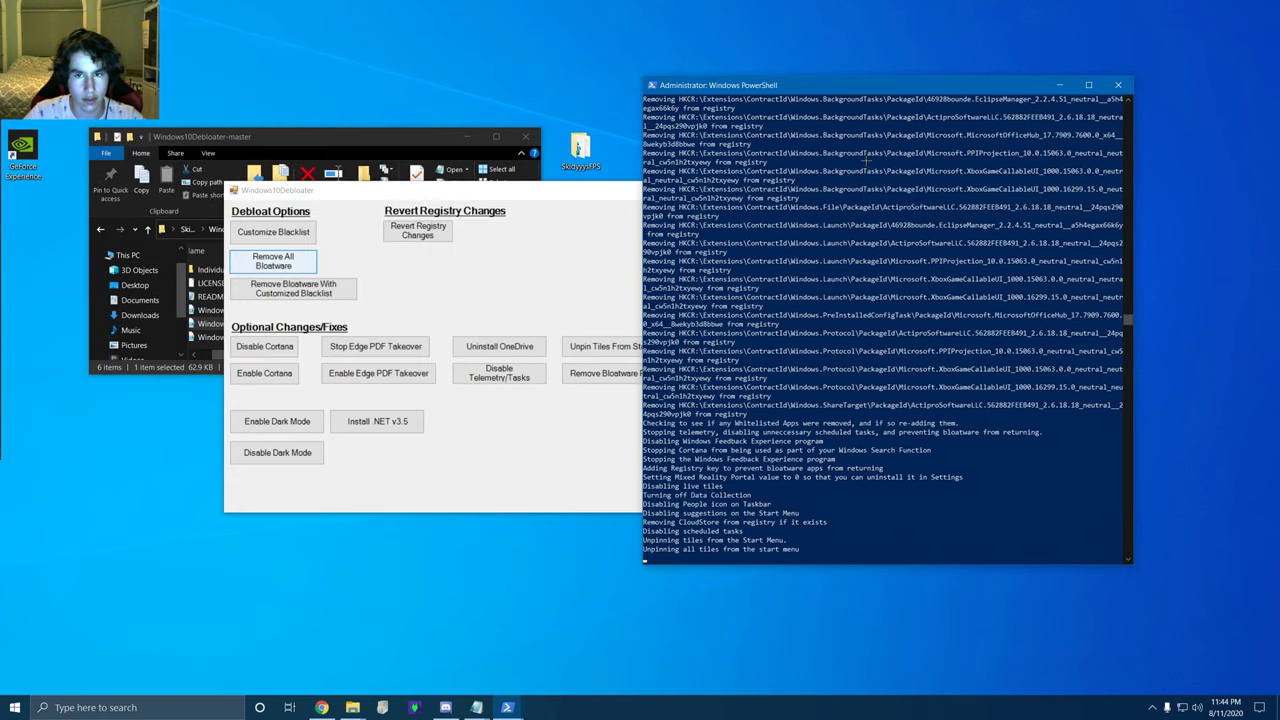
drag(812, 79, 850, 69)
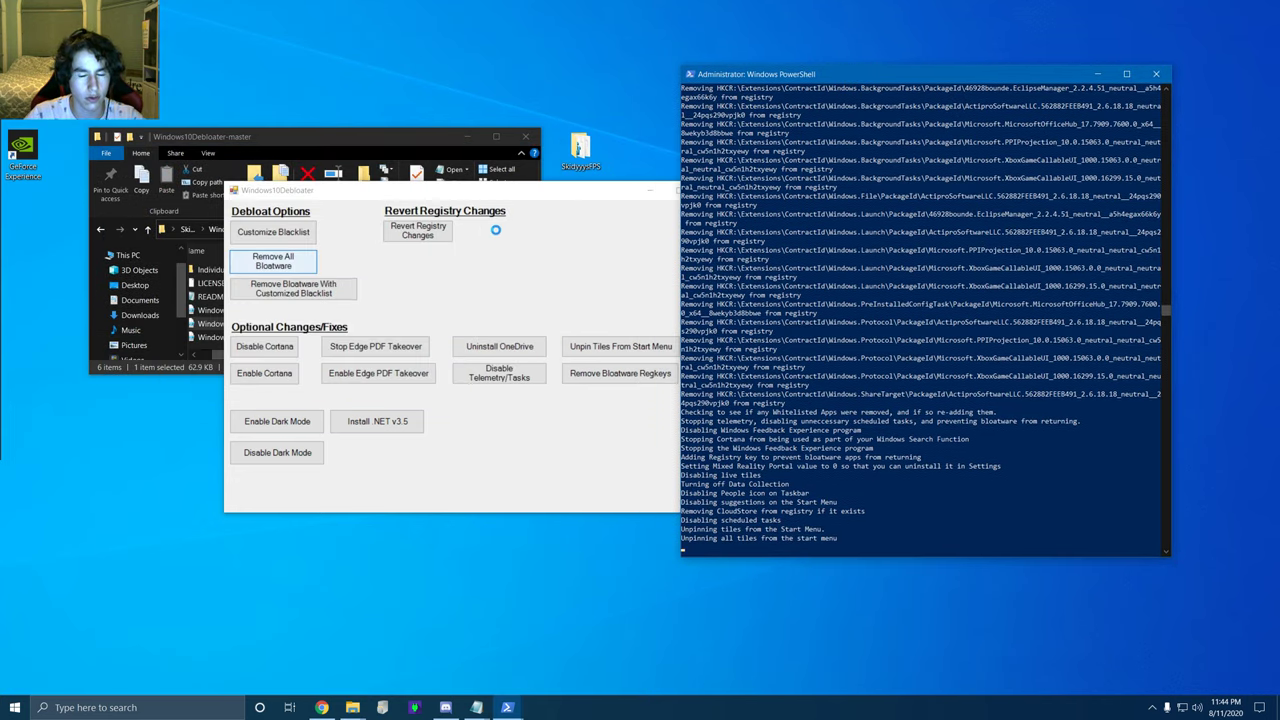
drag(553, 200, 627, 279)
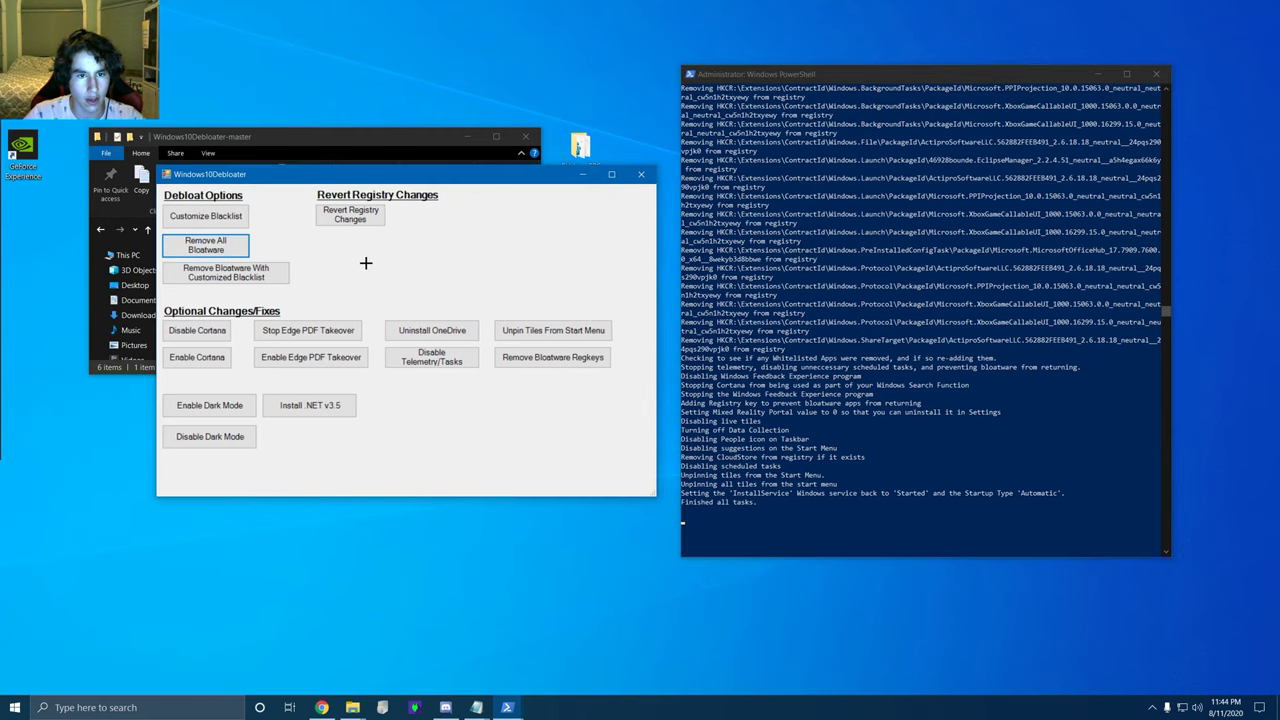
Step: Disable Cortana and stop the Edge PDF takeover with Windows10Debloater
click(205, 334)
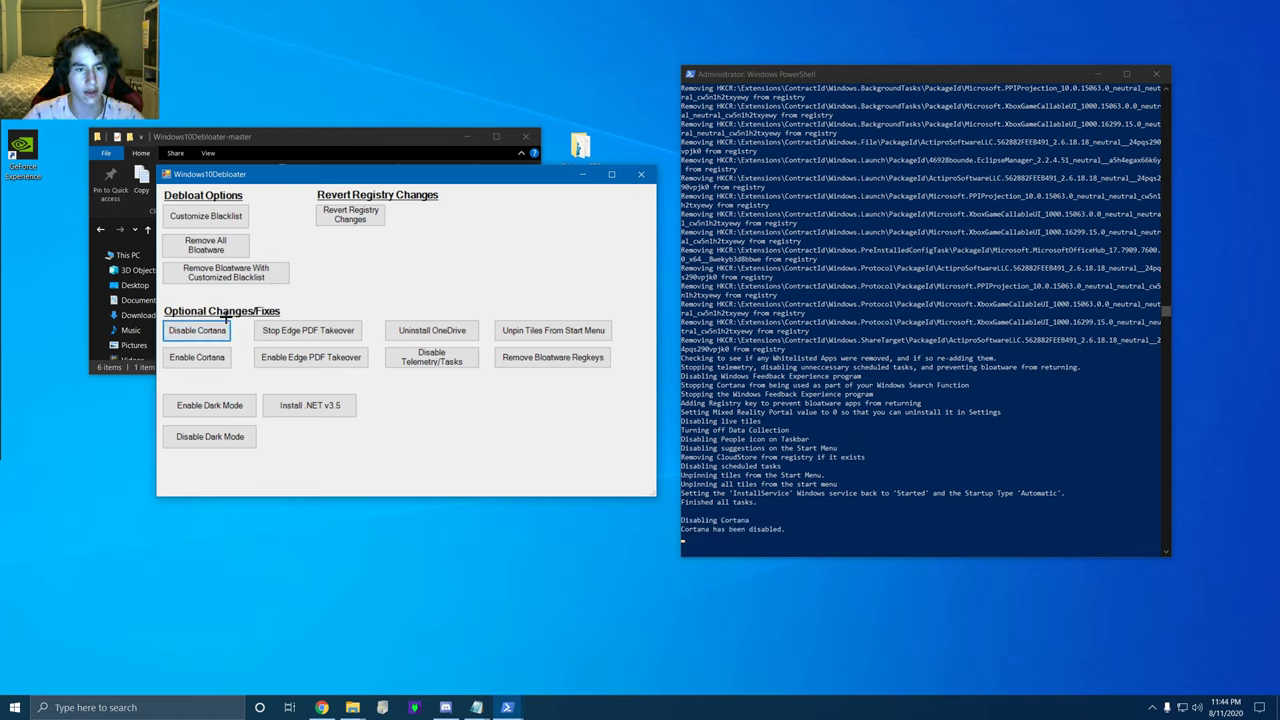
click(328, 331)
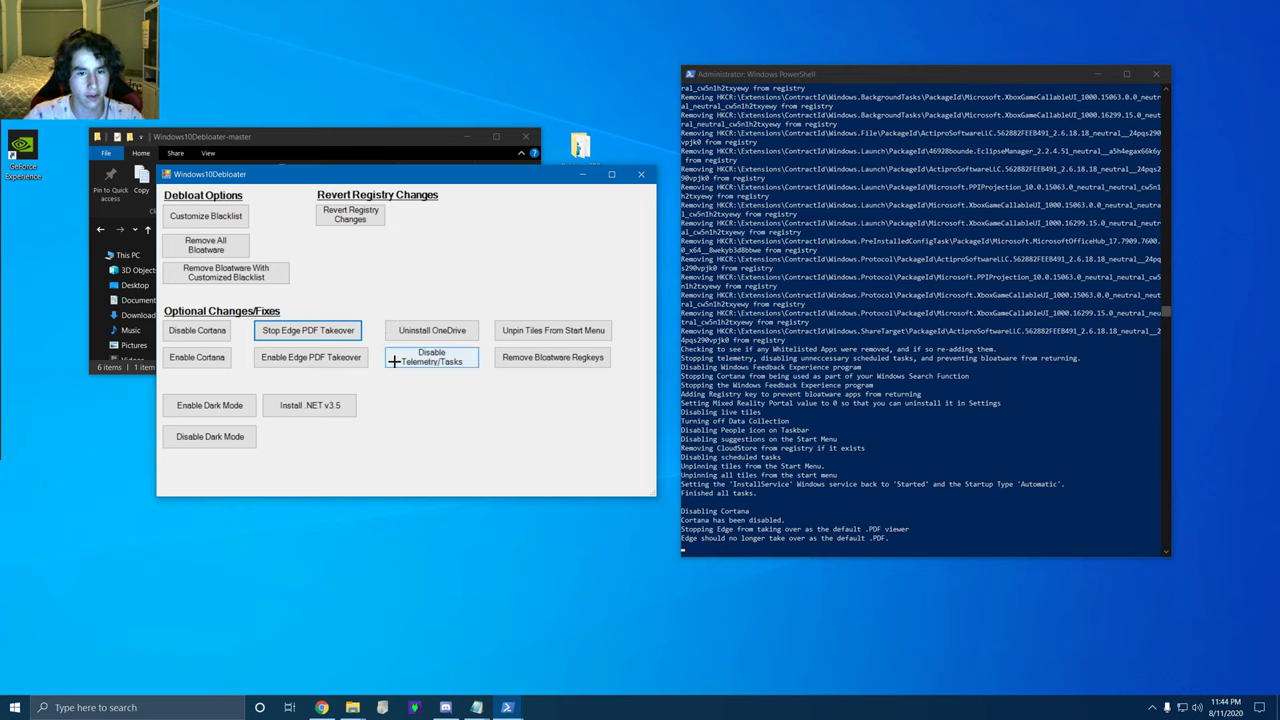
Step: Disable telemetry and its scheduled tasks, and uninstall OneDrive
click(467, 362)
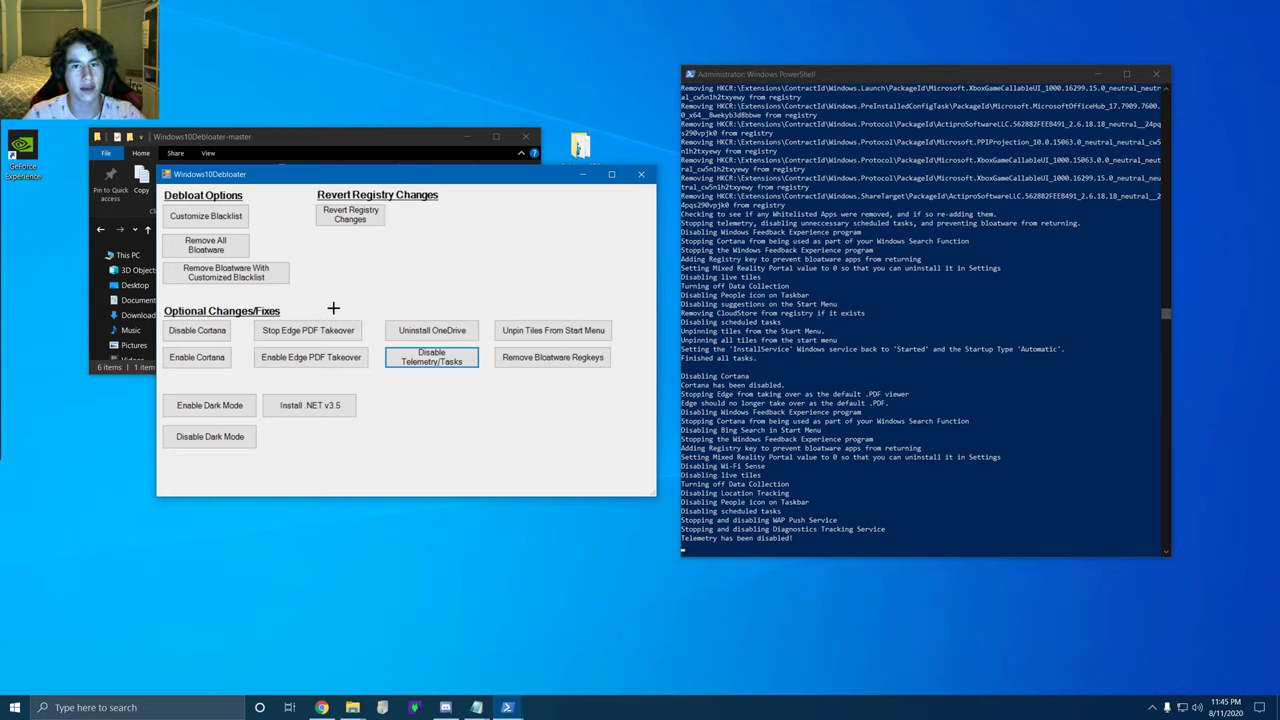
click(433, 335)
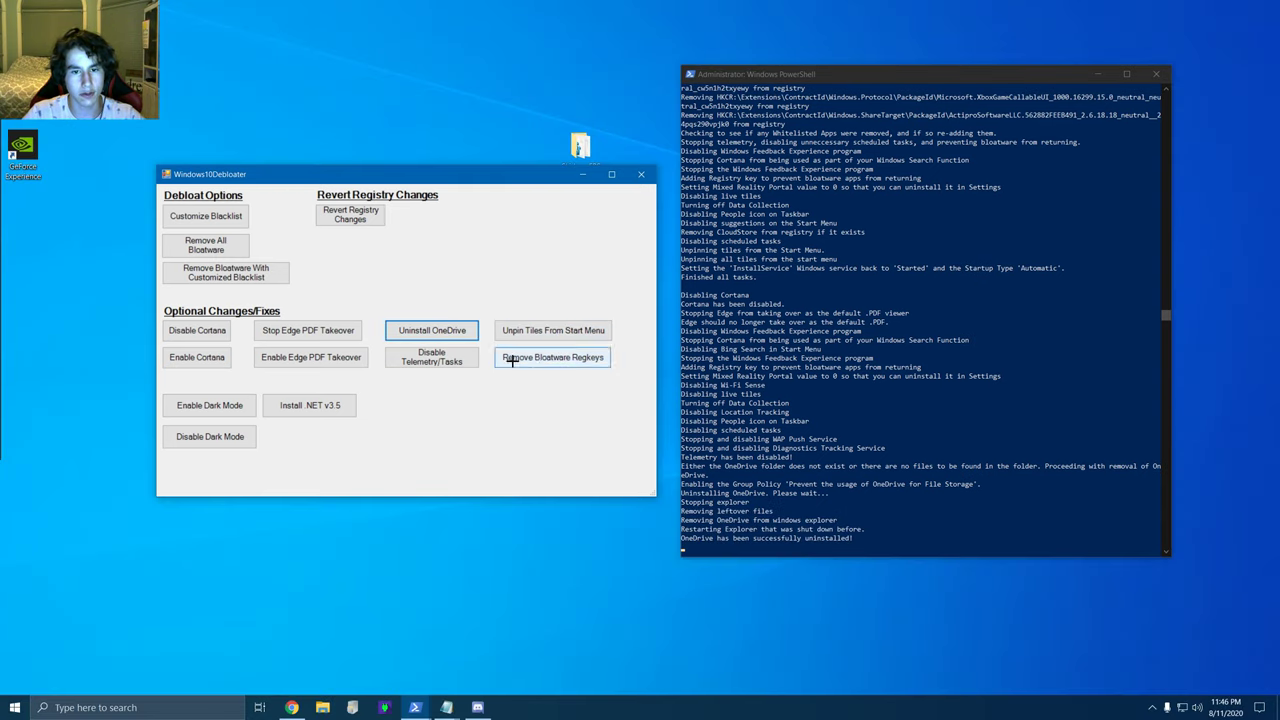
Step: Unpin all tiles from the Start menu and remove the bloatware registry keys
click(555, 335)
click(553, 331)
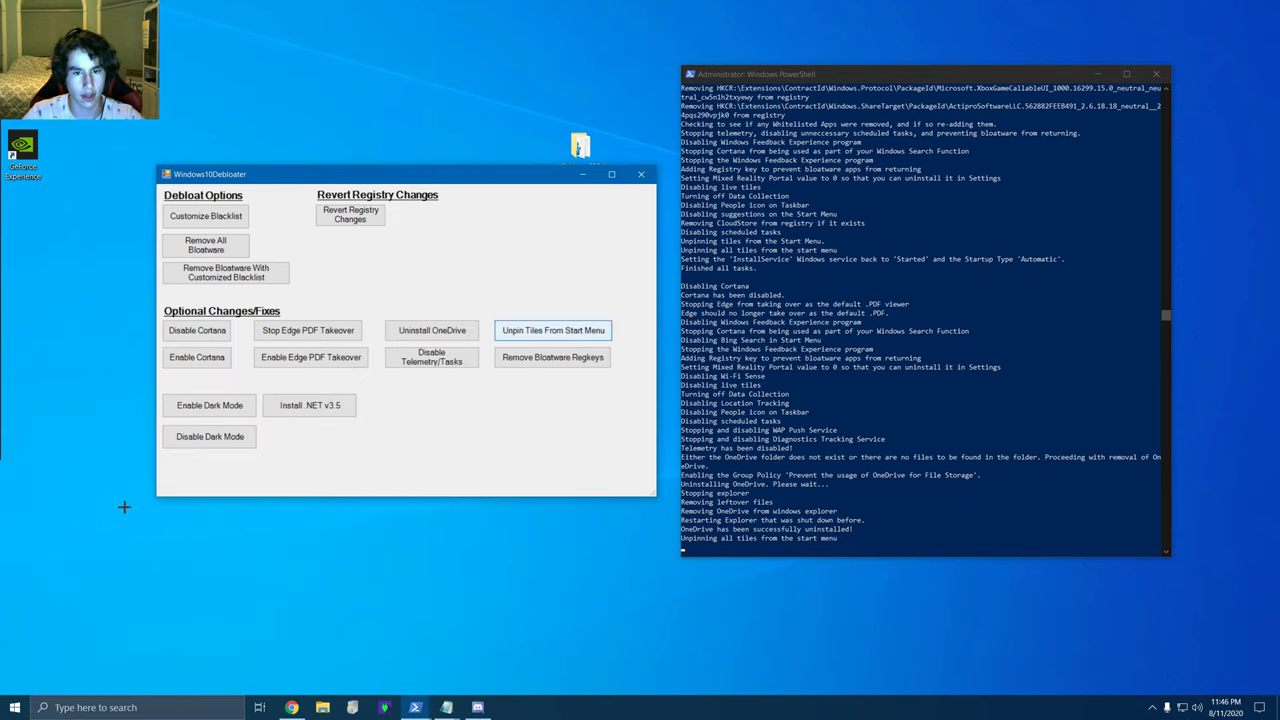
click(550, 366)
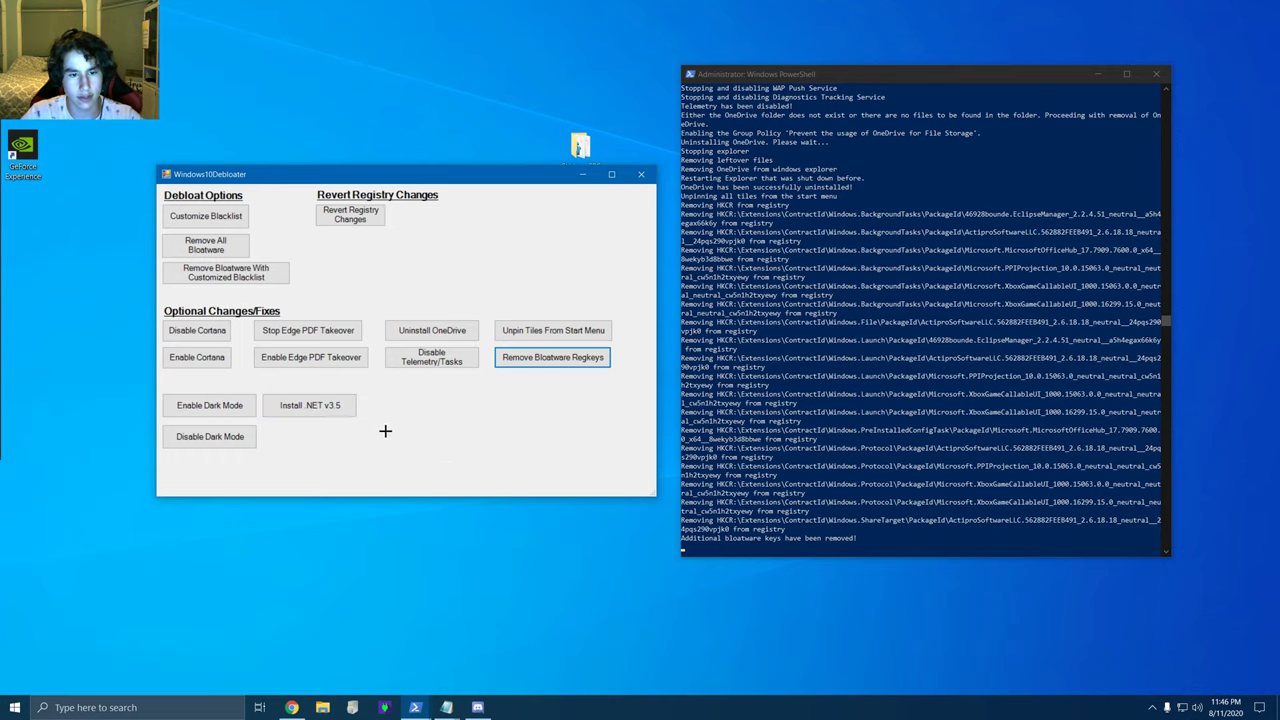
Step: Install .NET v3.5 and enable dark mode, closing the Windows10Debloater window when finished
click(324, 414)
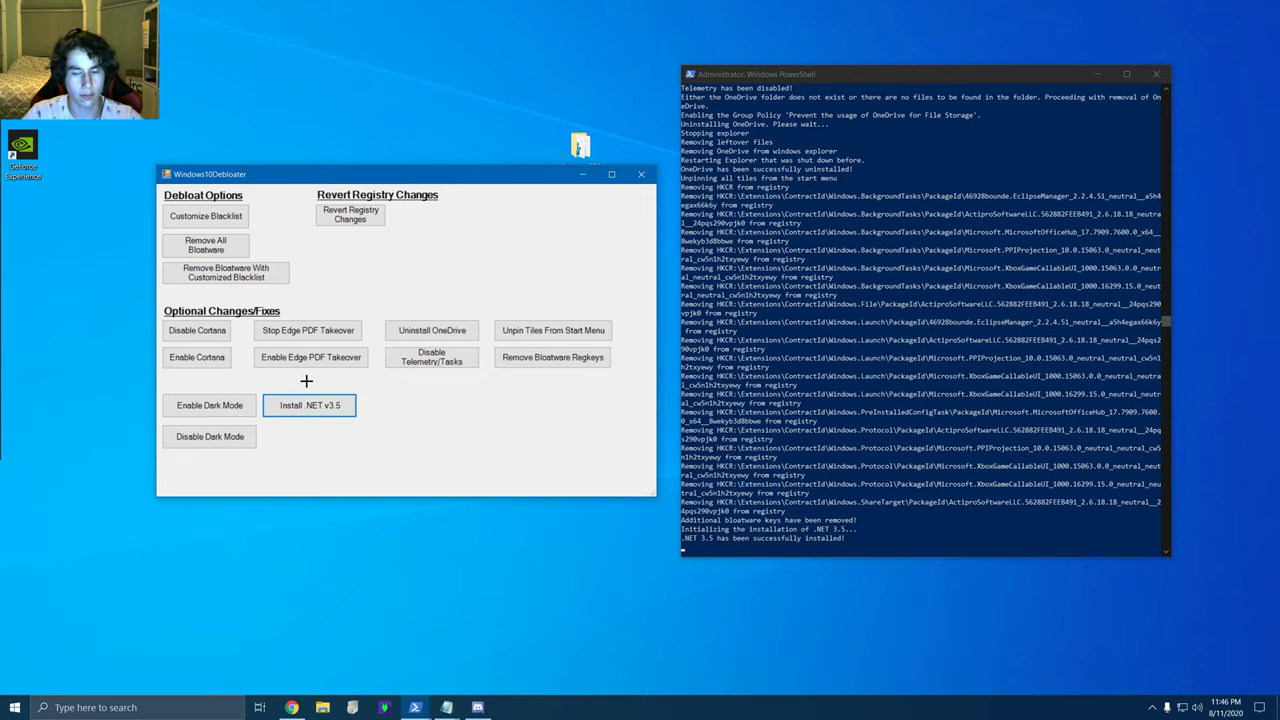
click(246, 414)
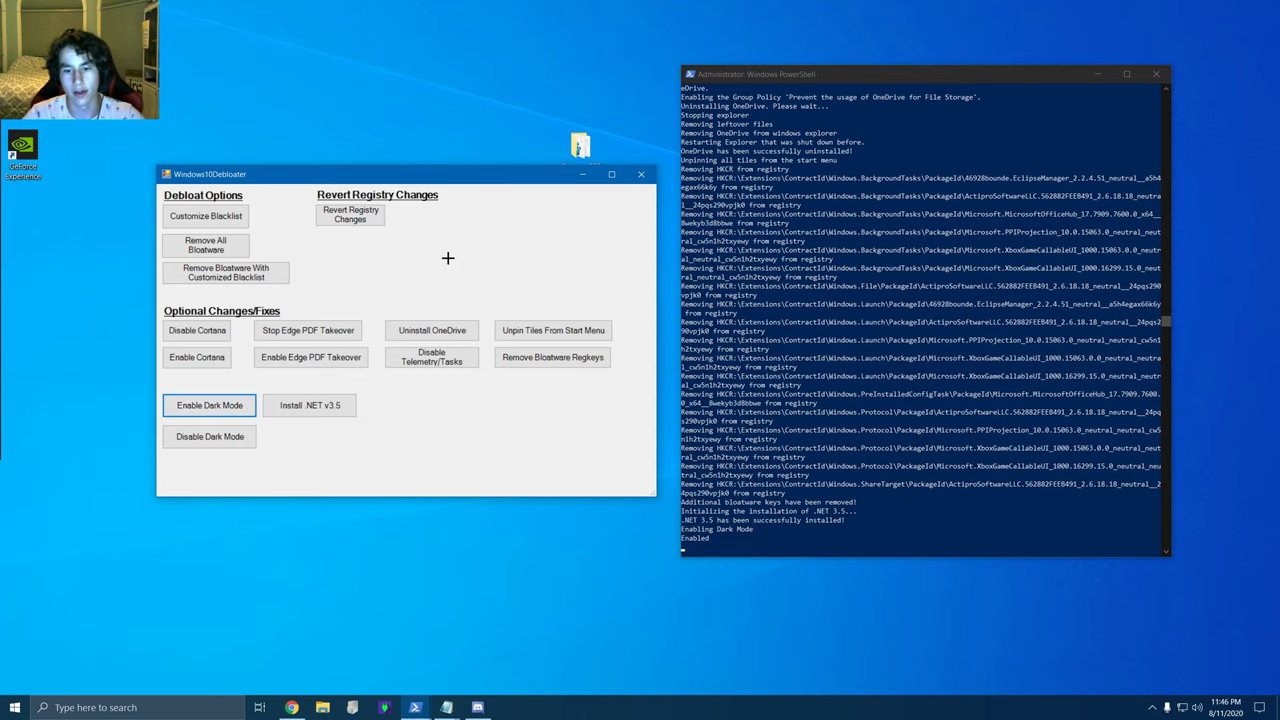
drag(476, 173, 421, 181)
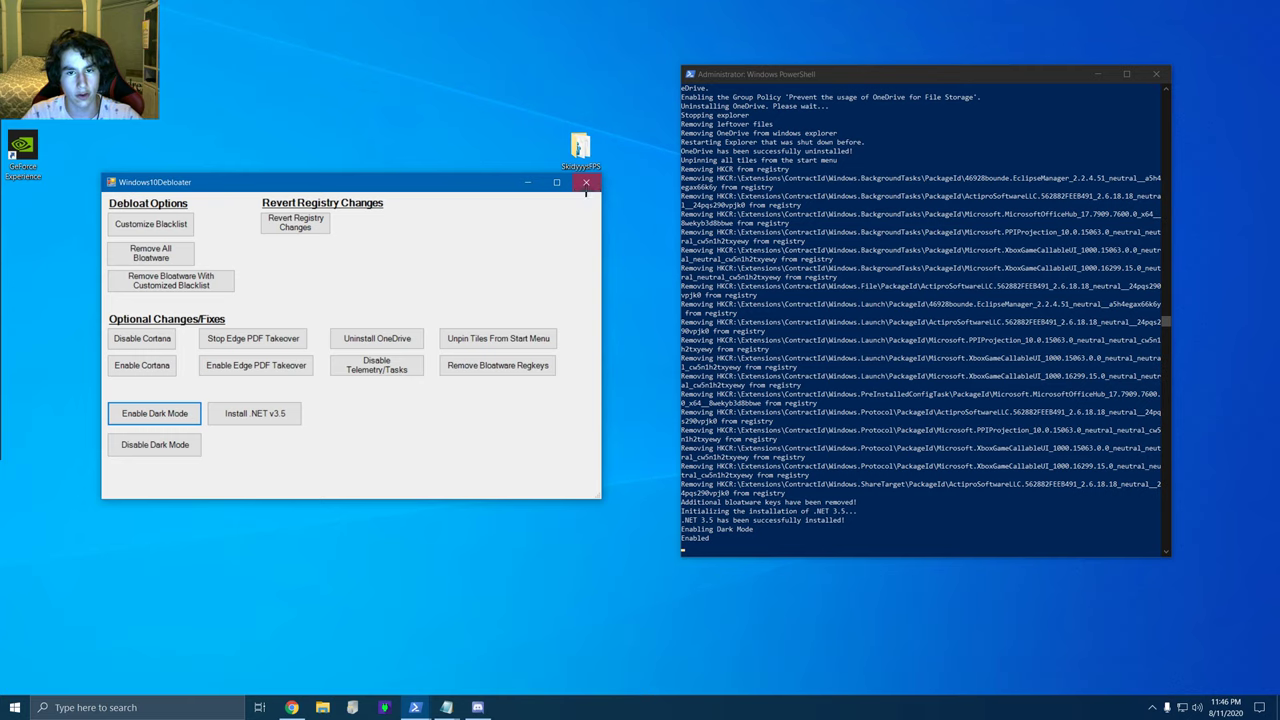
click(596, 188)
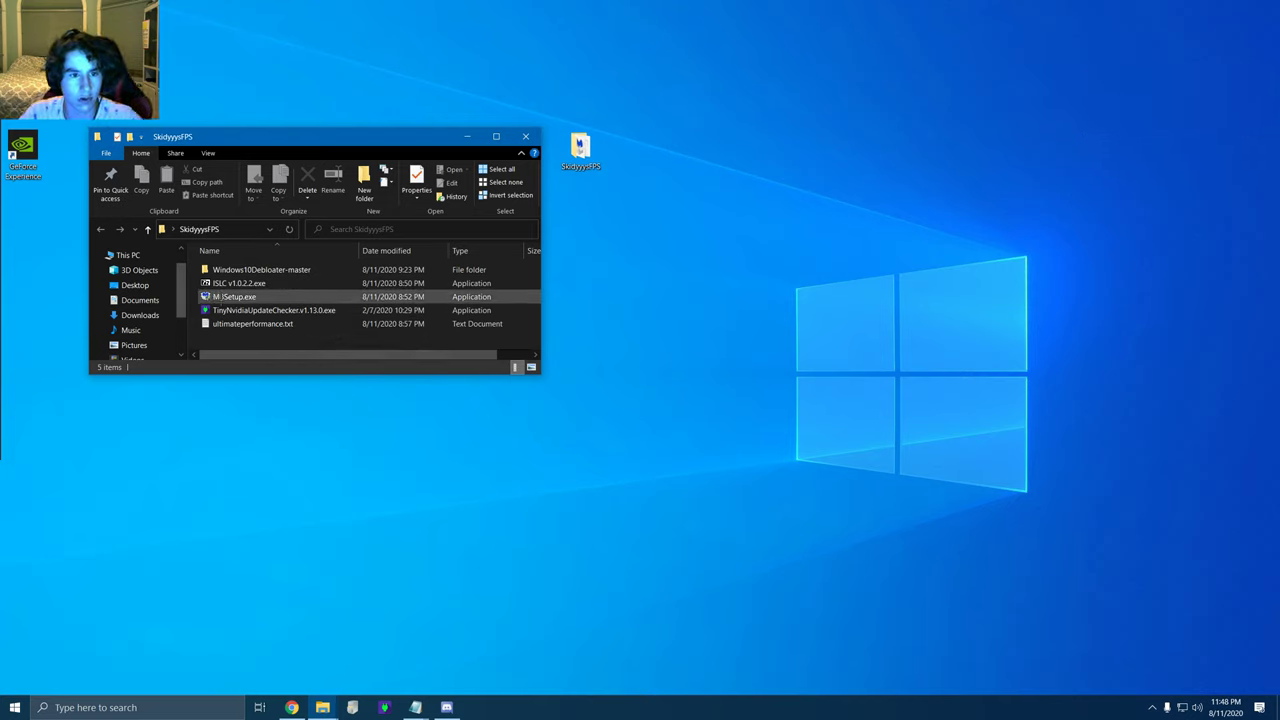
Step: Run ISLC v1.0.2.2.exe, extract its archive into the SkidyyysFPS folder, and move the folder window toward the middle of the desktop
double_click(238, 284)
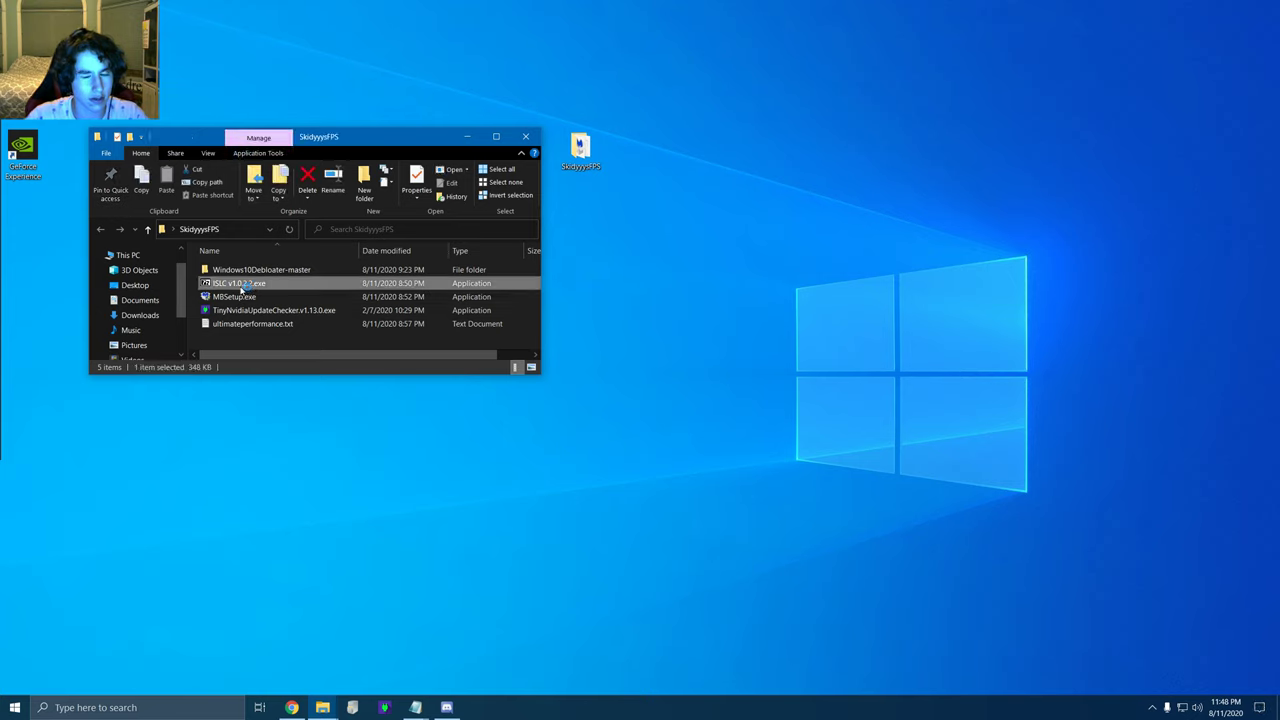
click(604, 348)
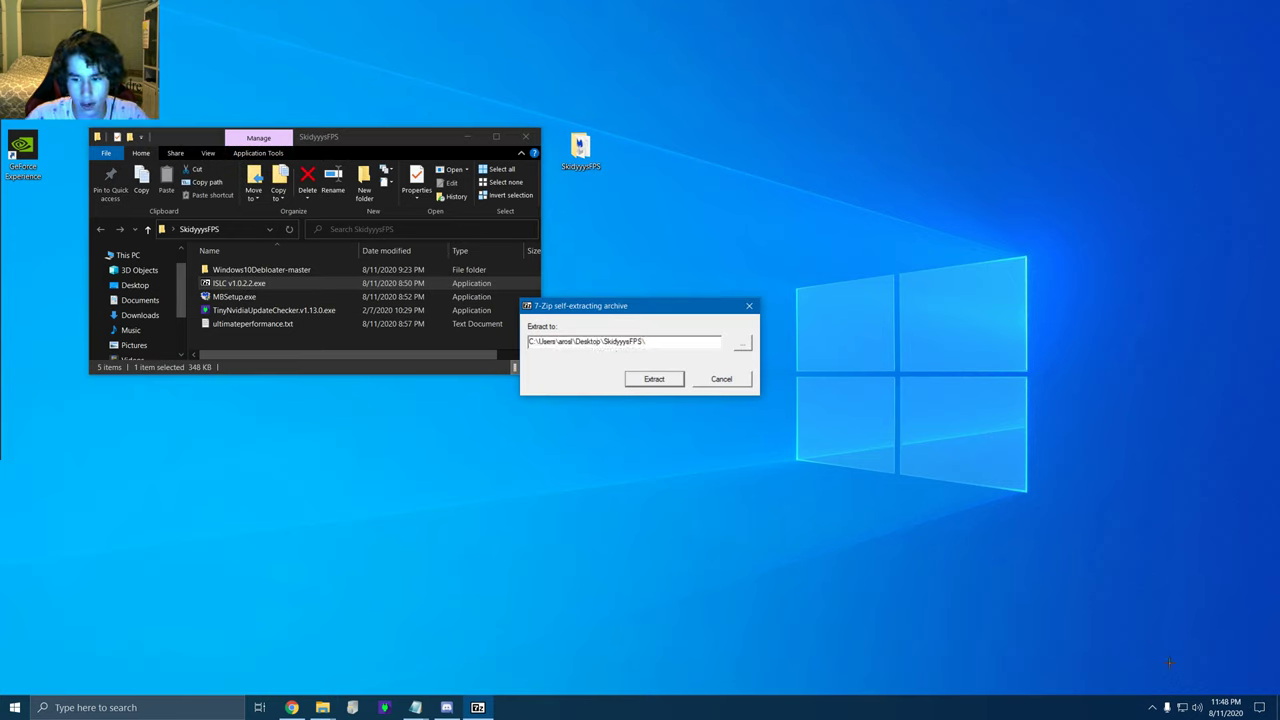
click(1152, 707)
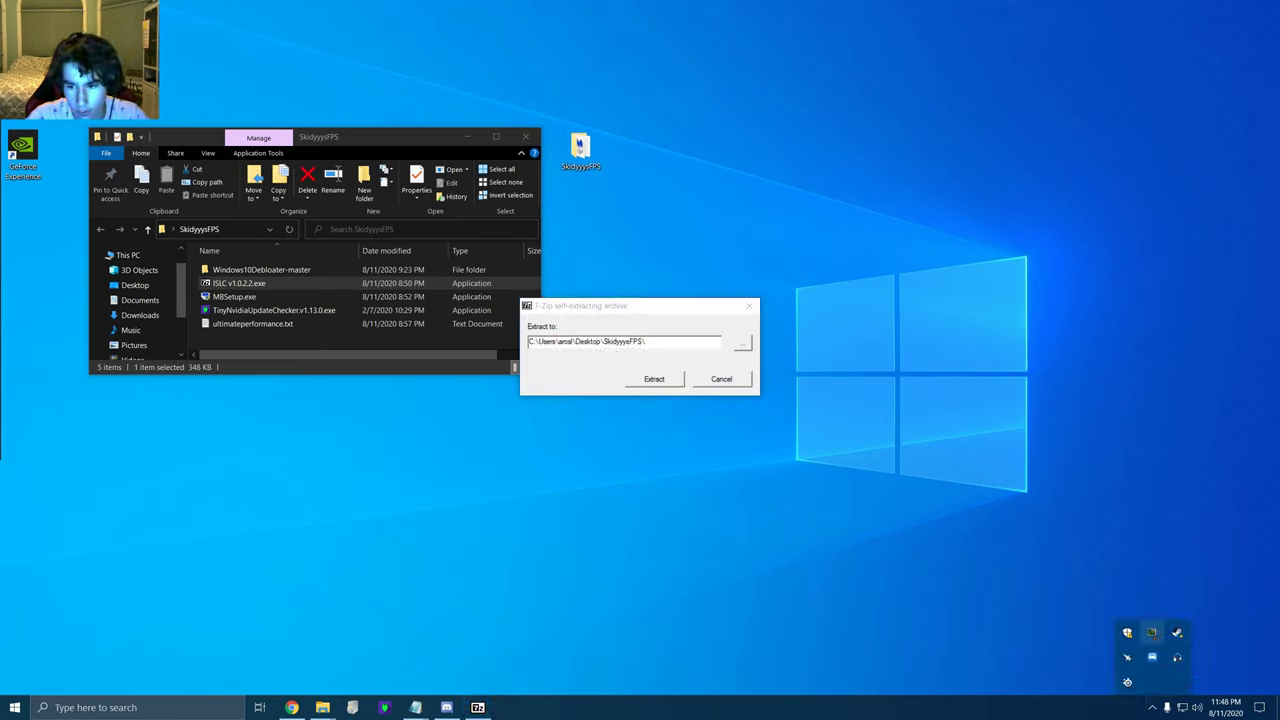
click(678, 378)
drag(340, 137, 606, 172)
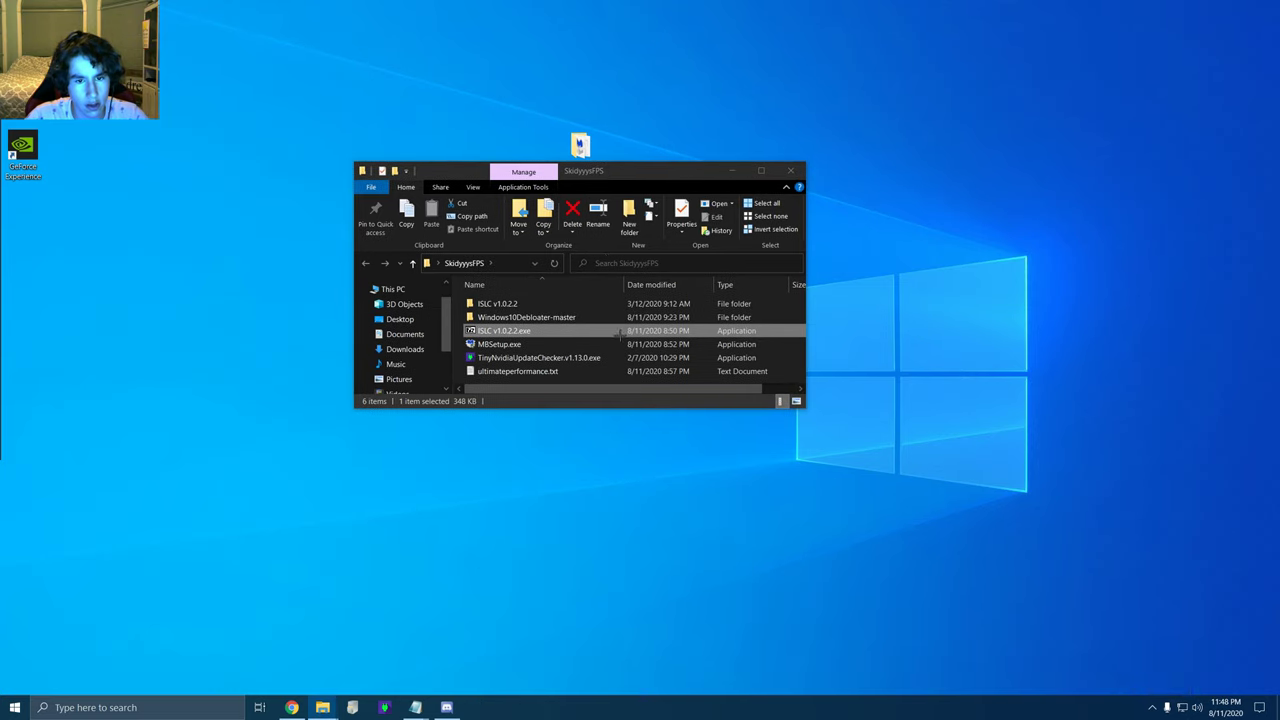
Step: Open the extracted ISLC v1.0.2.2 folder and try to launch Intelligent standby list cleaner ISLC.exe, dismissing the resulting message
click(568, 317)
double_click(565, 304)
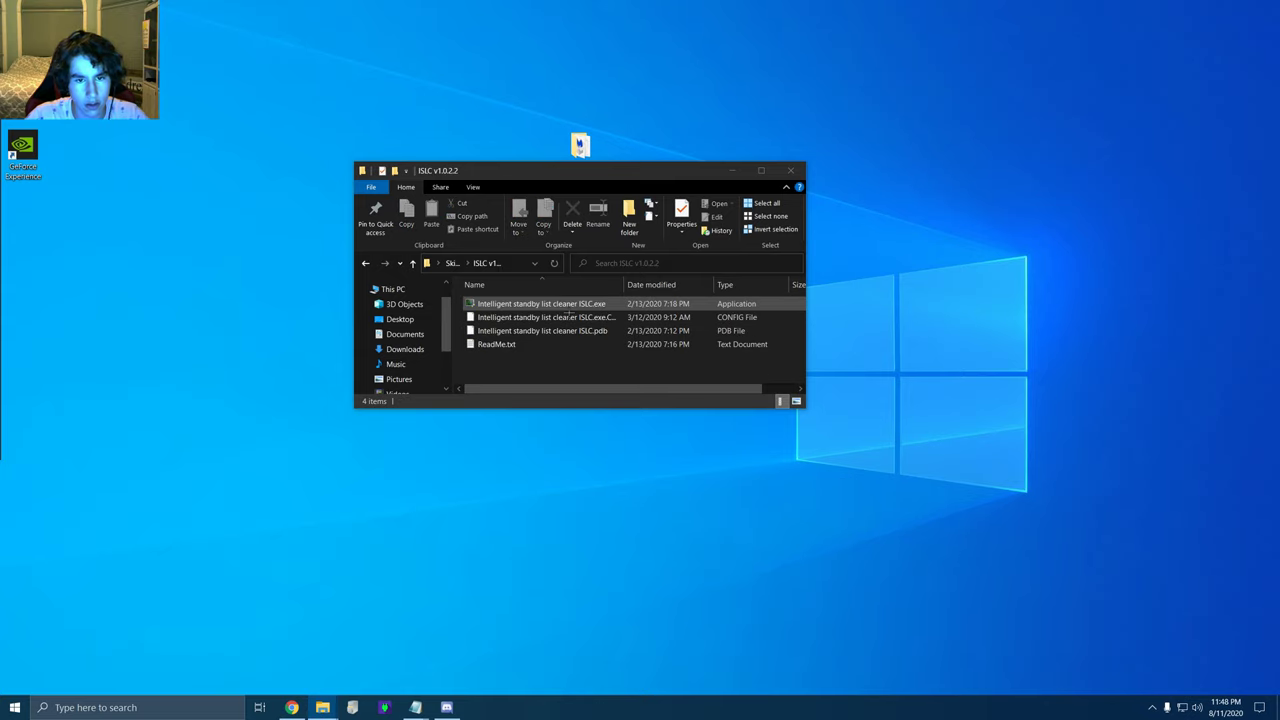
double_click(540, 305)
click(580, 439)
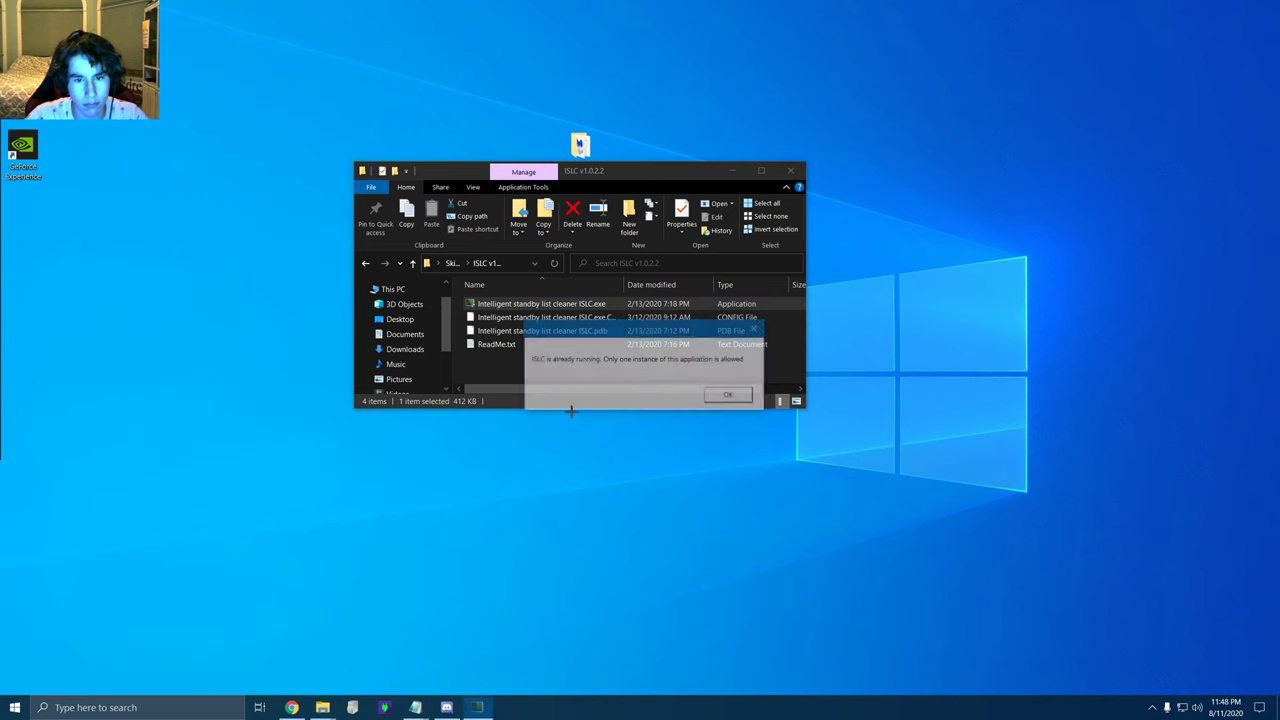
click(729, 398)
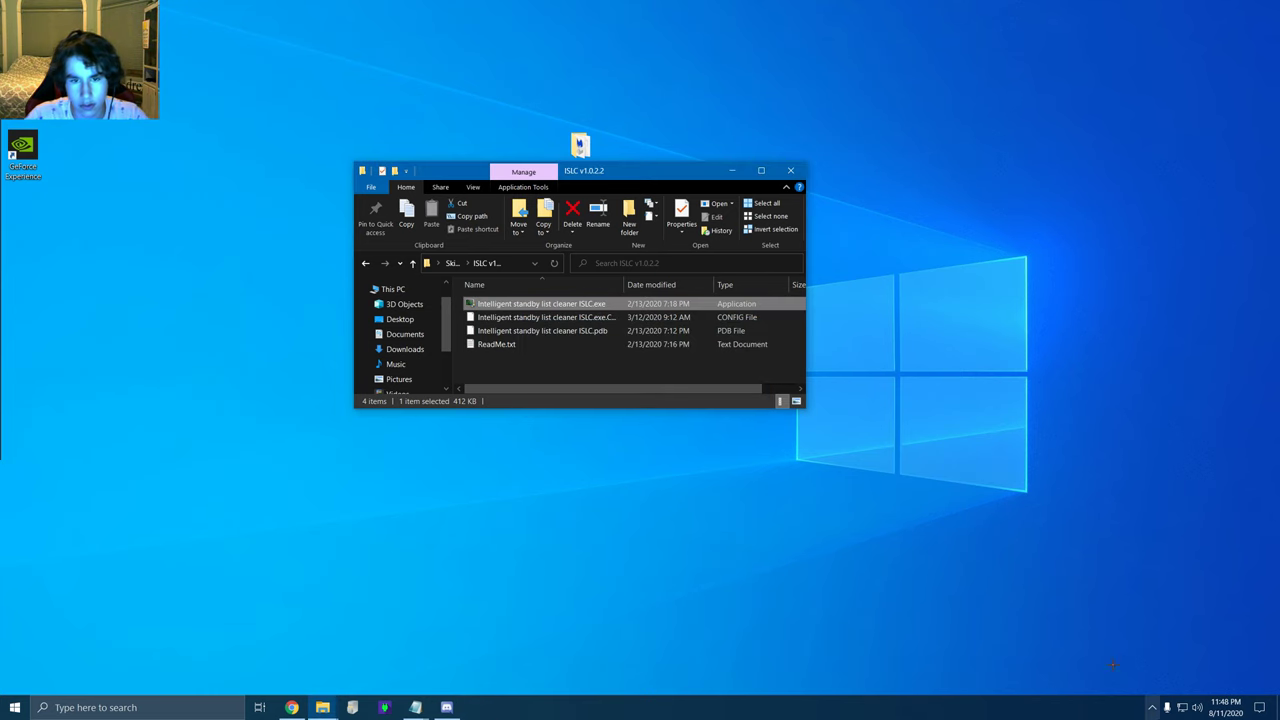
Step: Open Intelligent standby list cleaner from its background session, move its window toward the folder window, and stop its monitoring
click(1152, 707)
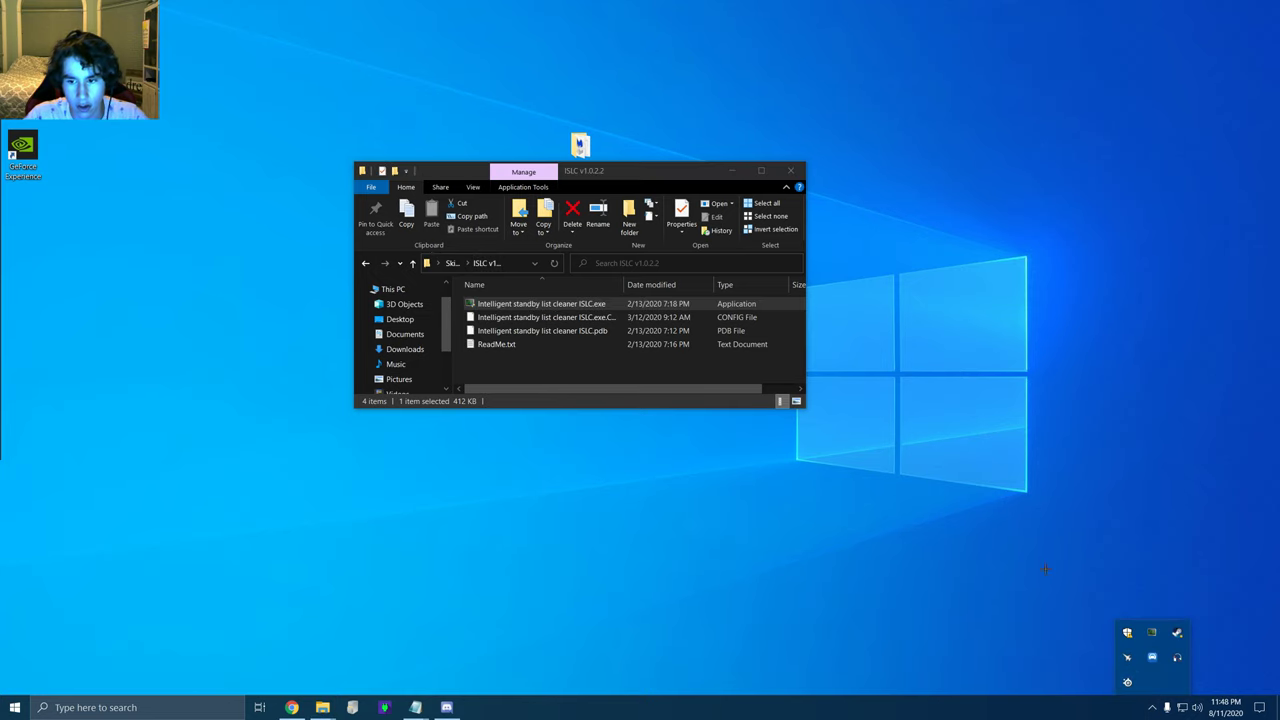
double_click(1177, 657)
drag(275, 81, 410, 183)
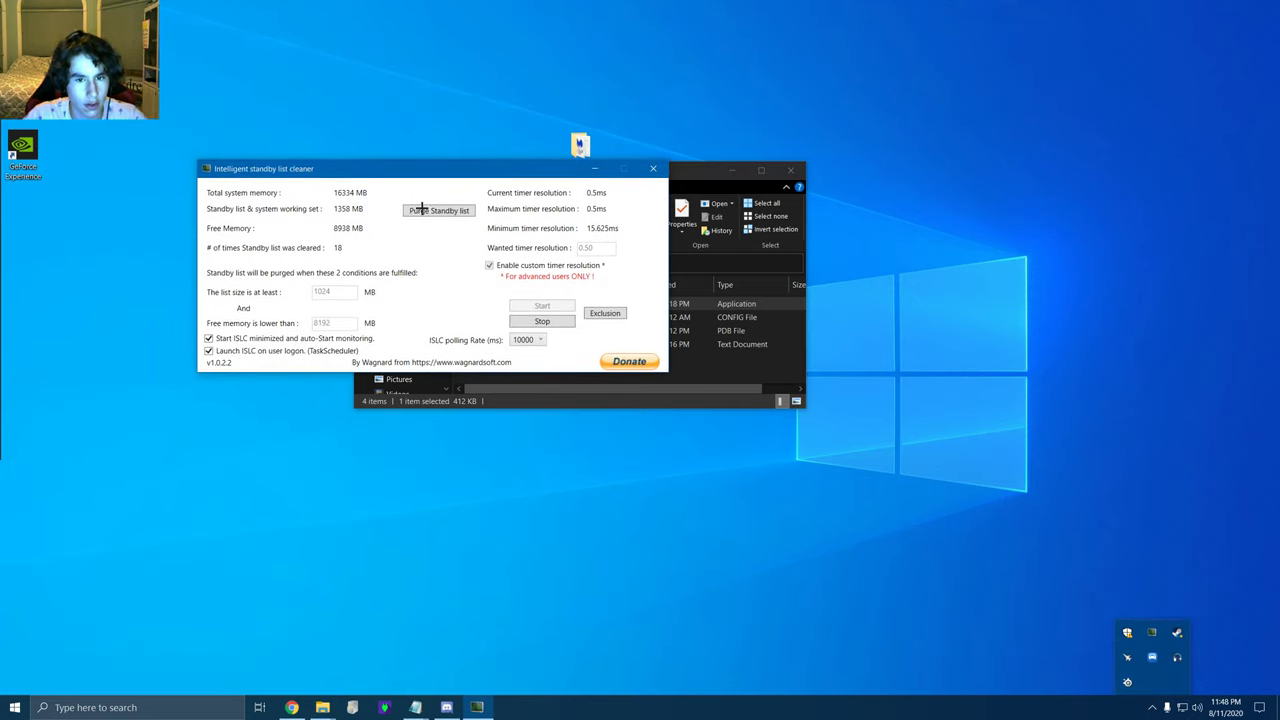
click(522, 325)
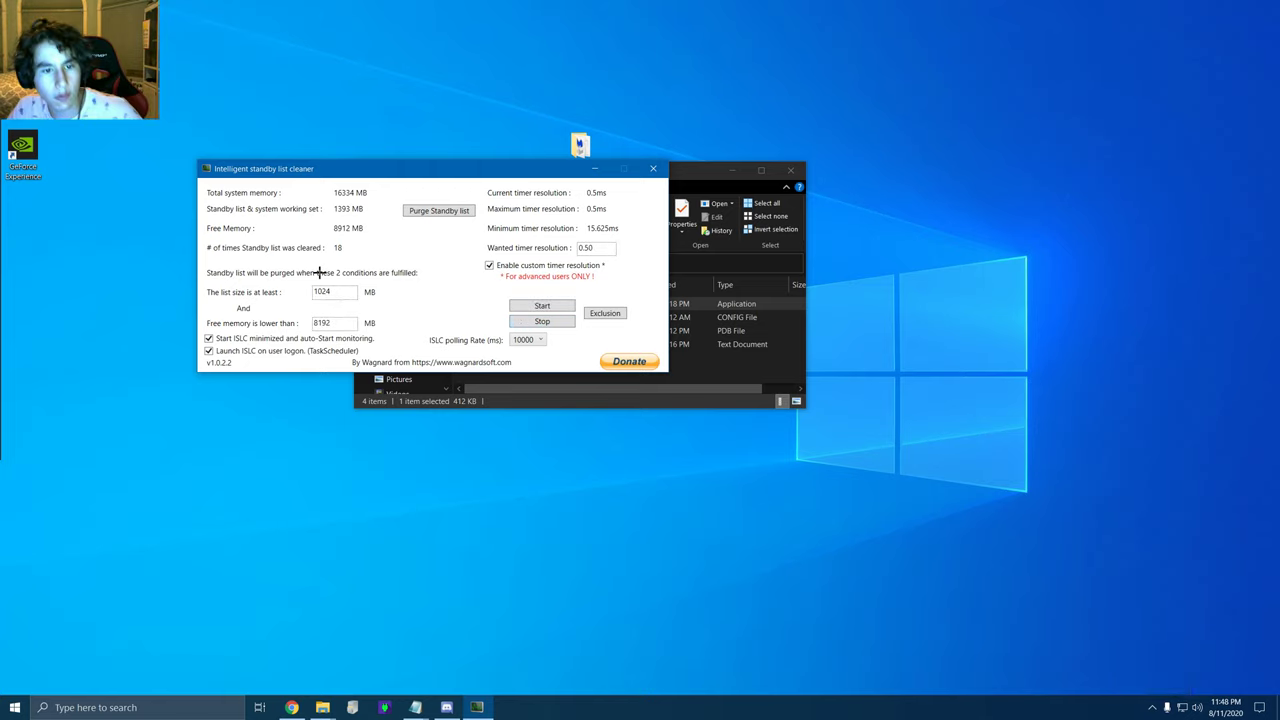
Step: Check the minimum list size condition for purging the standby list
drag(352, 296, 276, 300)
click(335, 298)
click(339, 297)
double_click(339, 297)
click(339, 297)
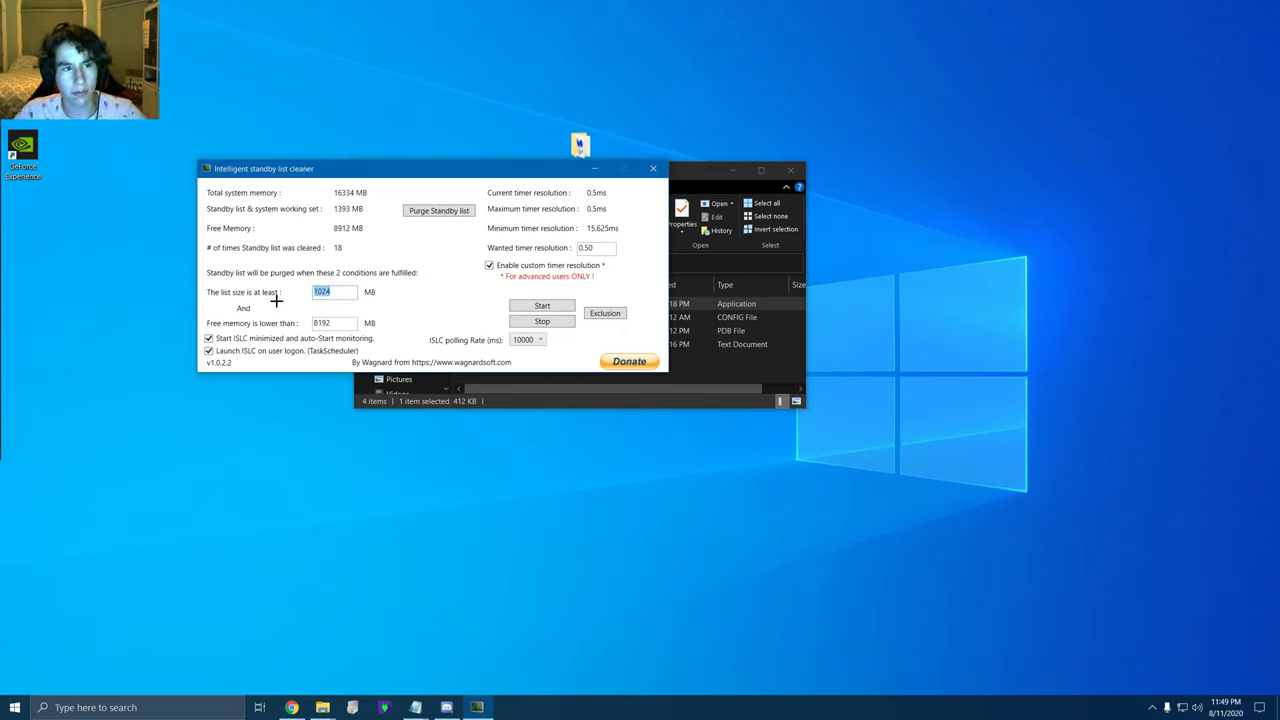
click(312, 297)
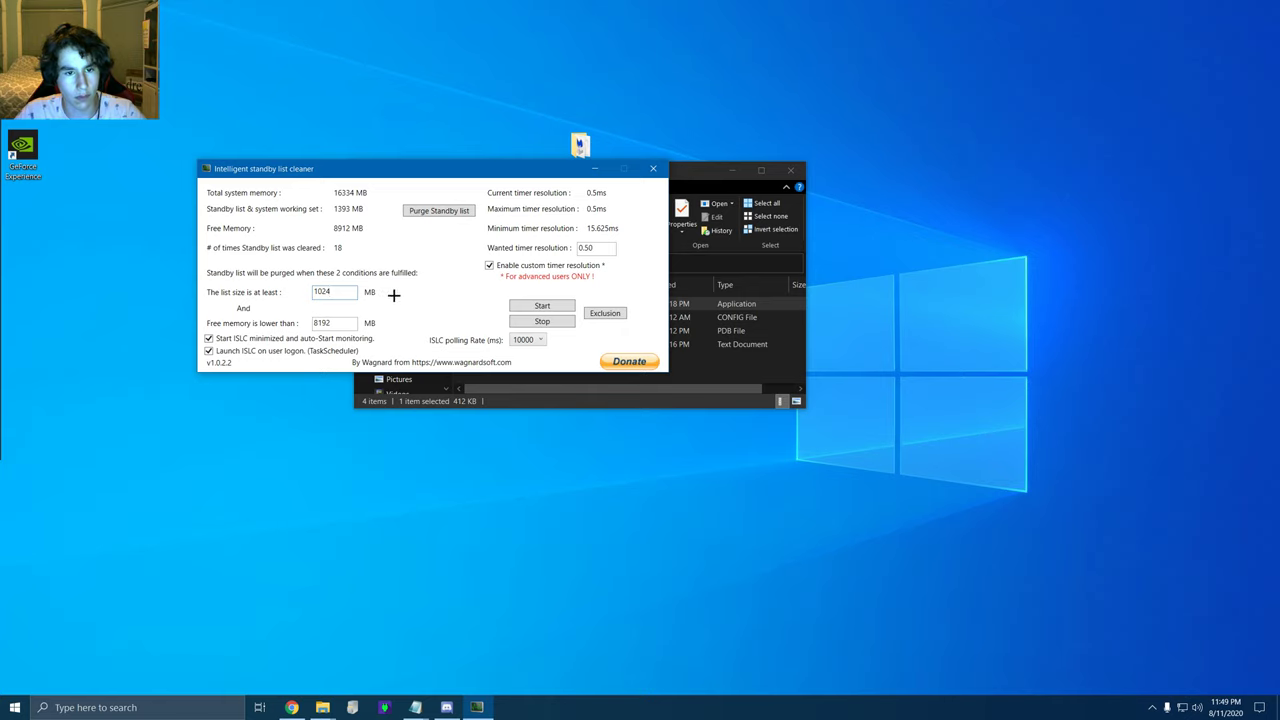
Step: Check the free memory threshold that triggers purging of the standby list
drag(331, 322, 310, 330)
click(336, 326)
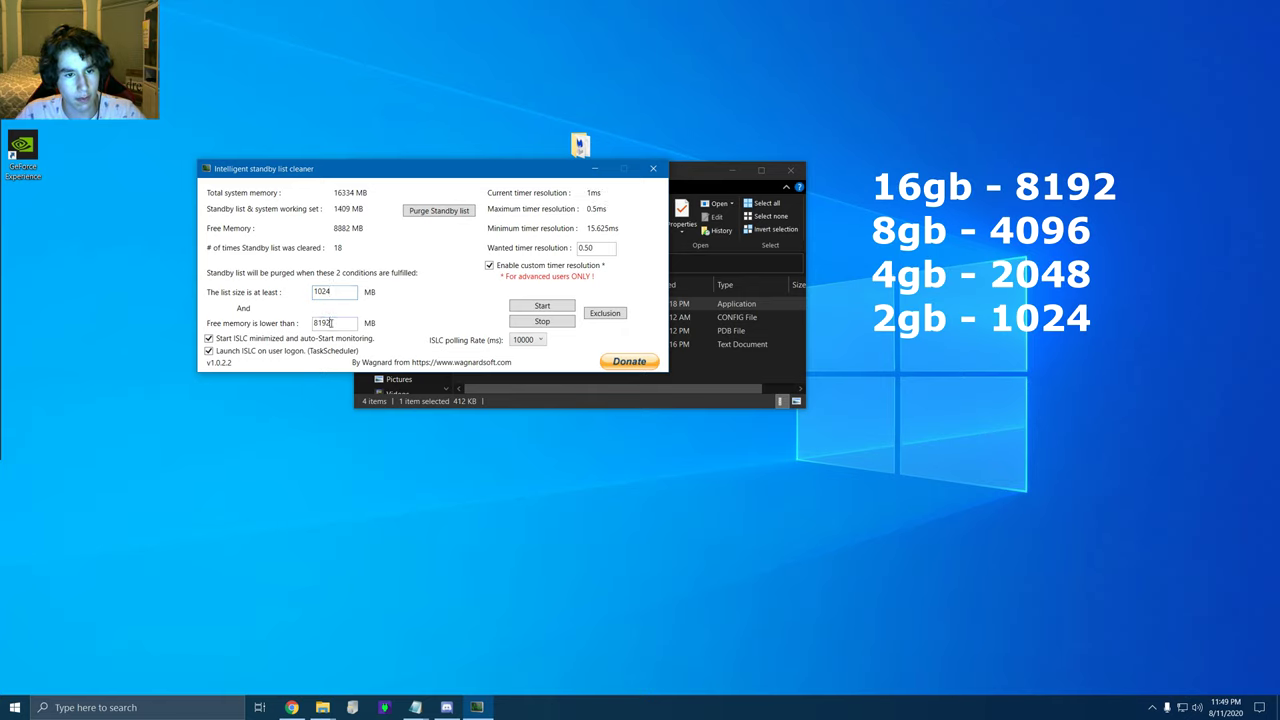
drag(349, 325, 288, 323)
click(340, 325)
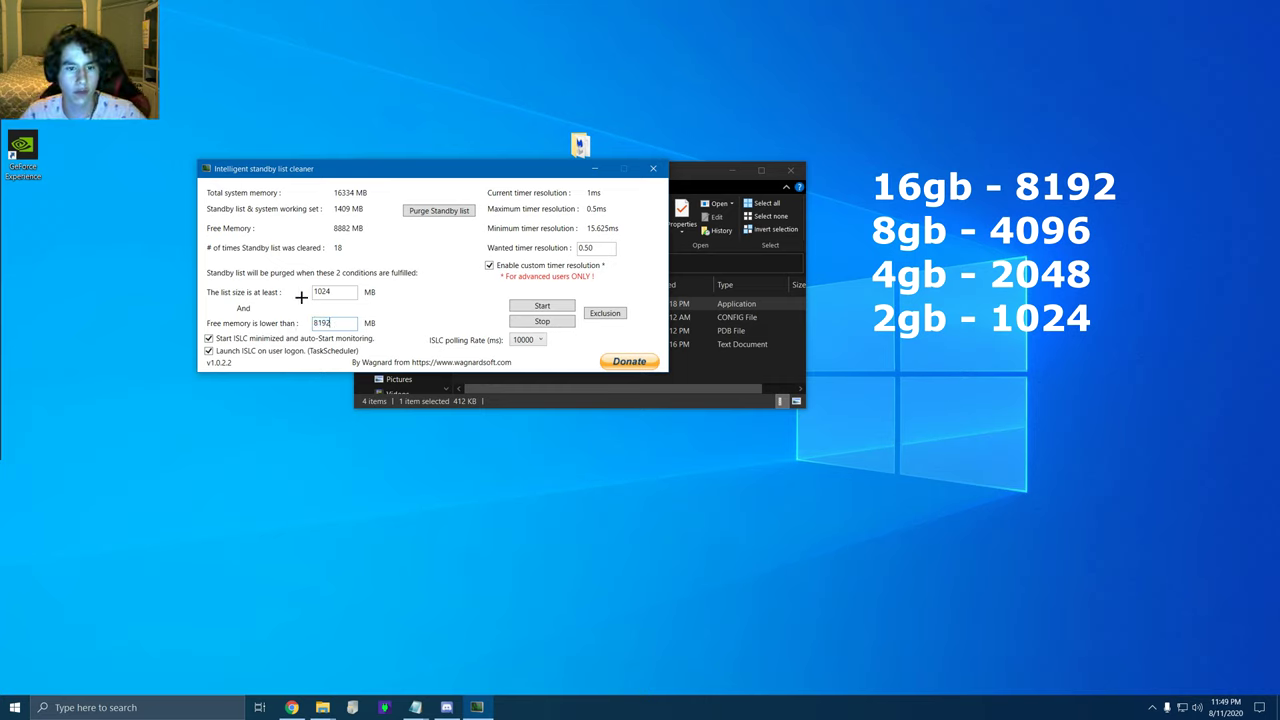
double_click(326, 325)
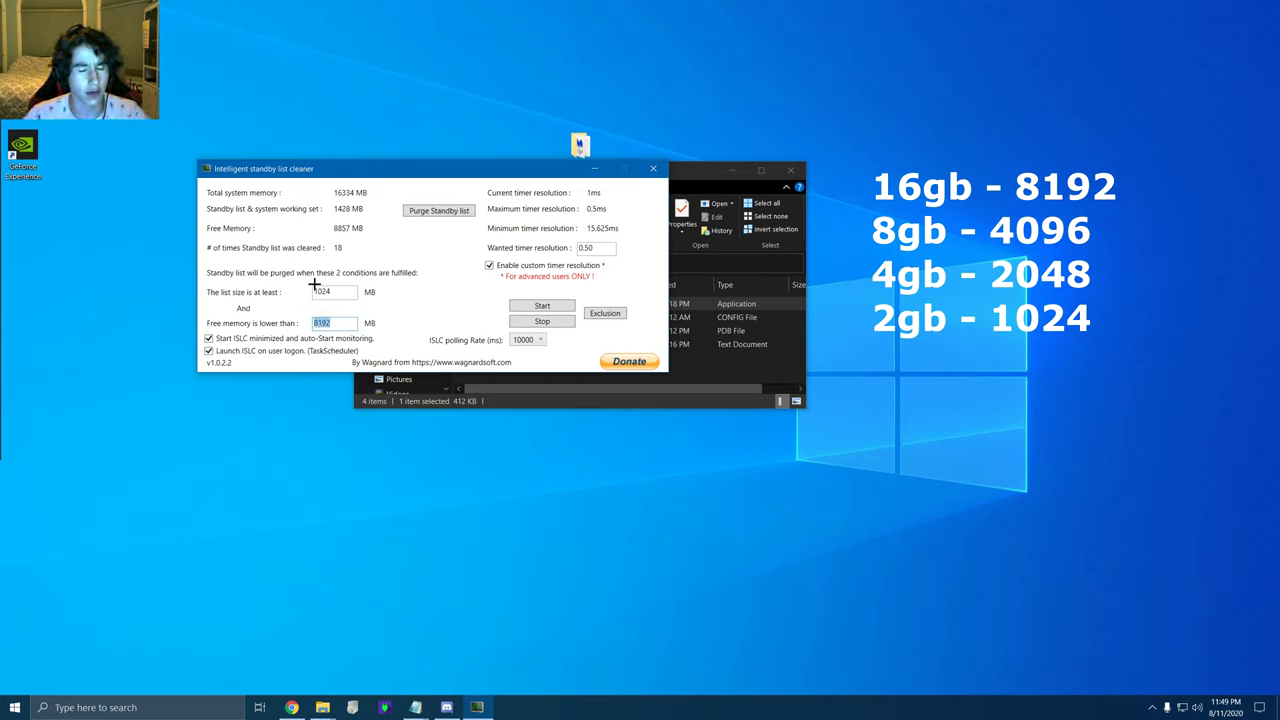
click(356, 324)
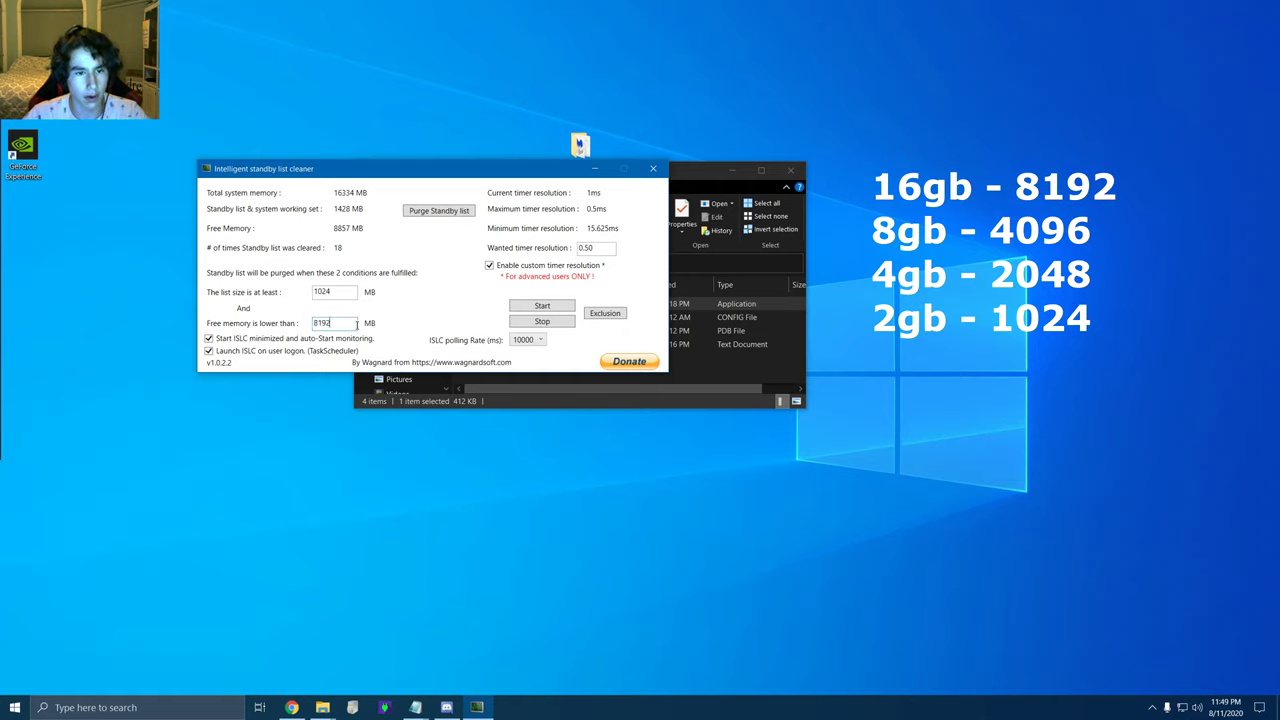
drag(335, 330, 309, 333)
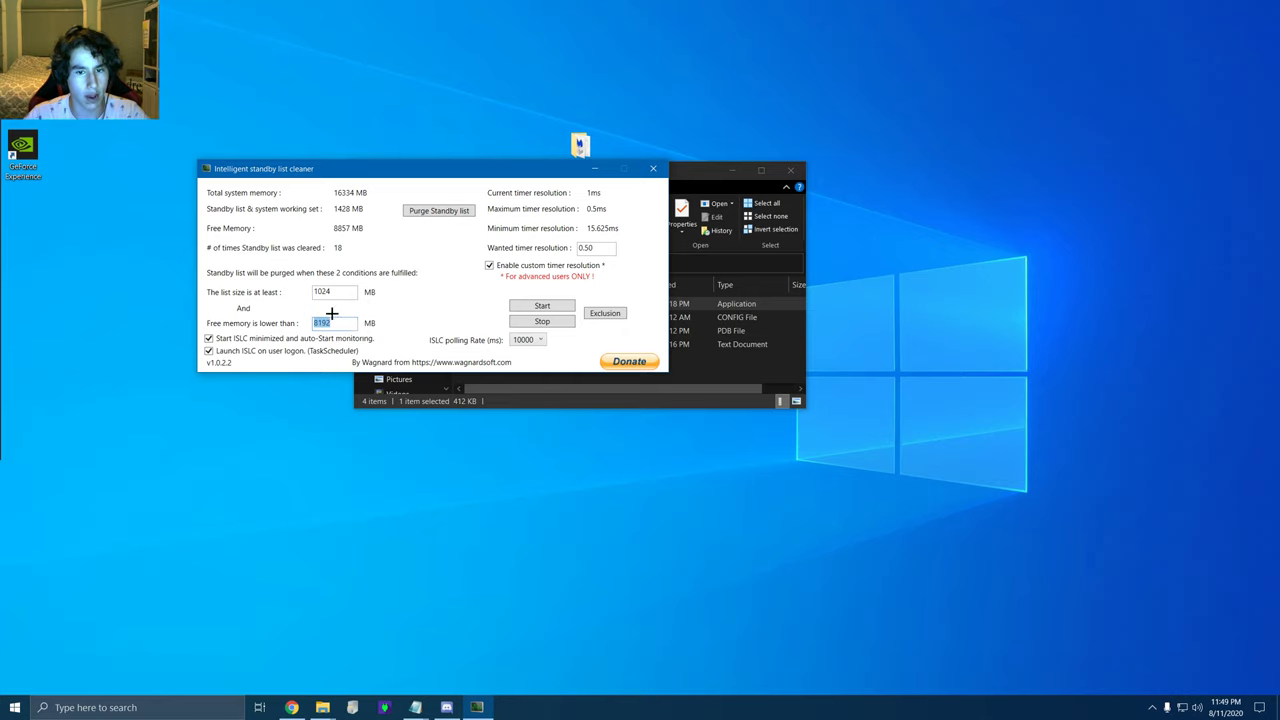
click(336, 322)
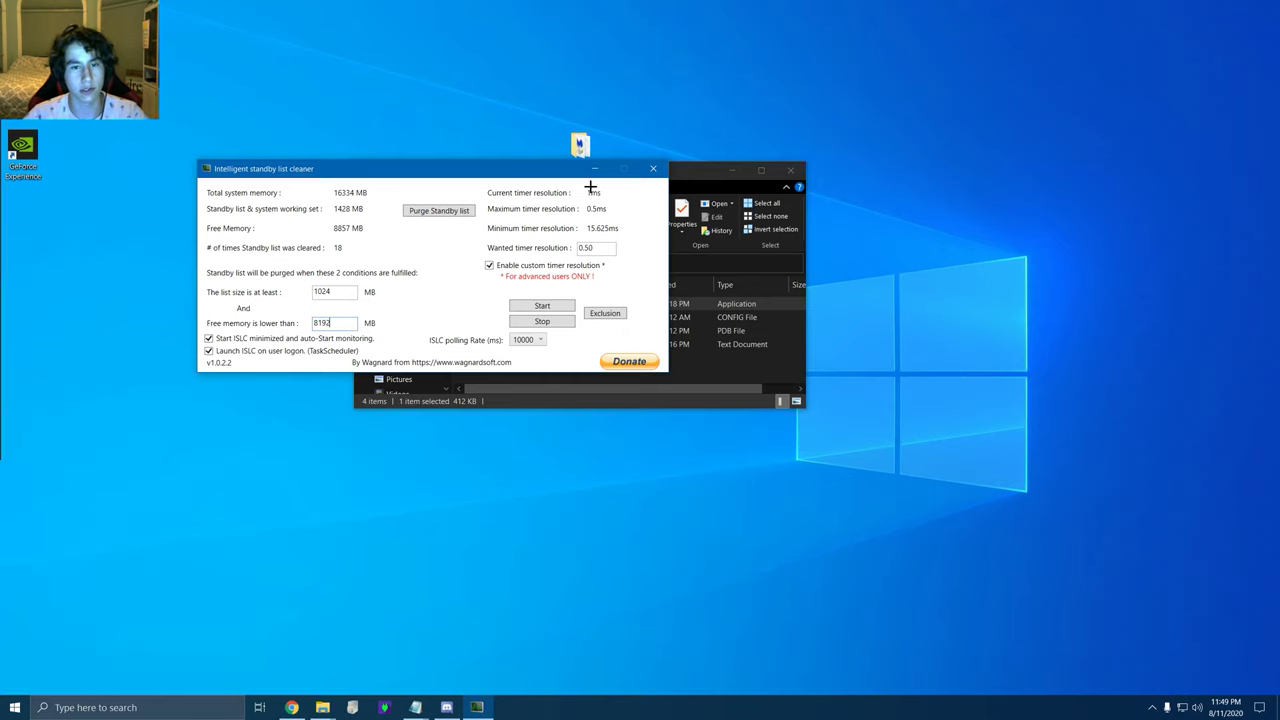
Step: Check the wanted timer resolution and the ISLC polling rate settings
double_click(590, 249)
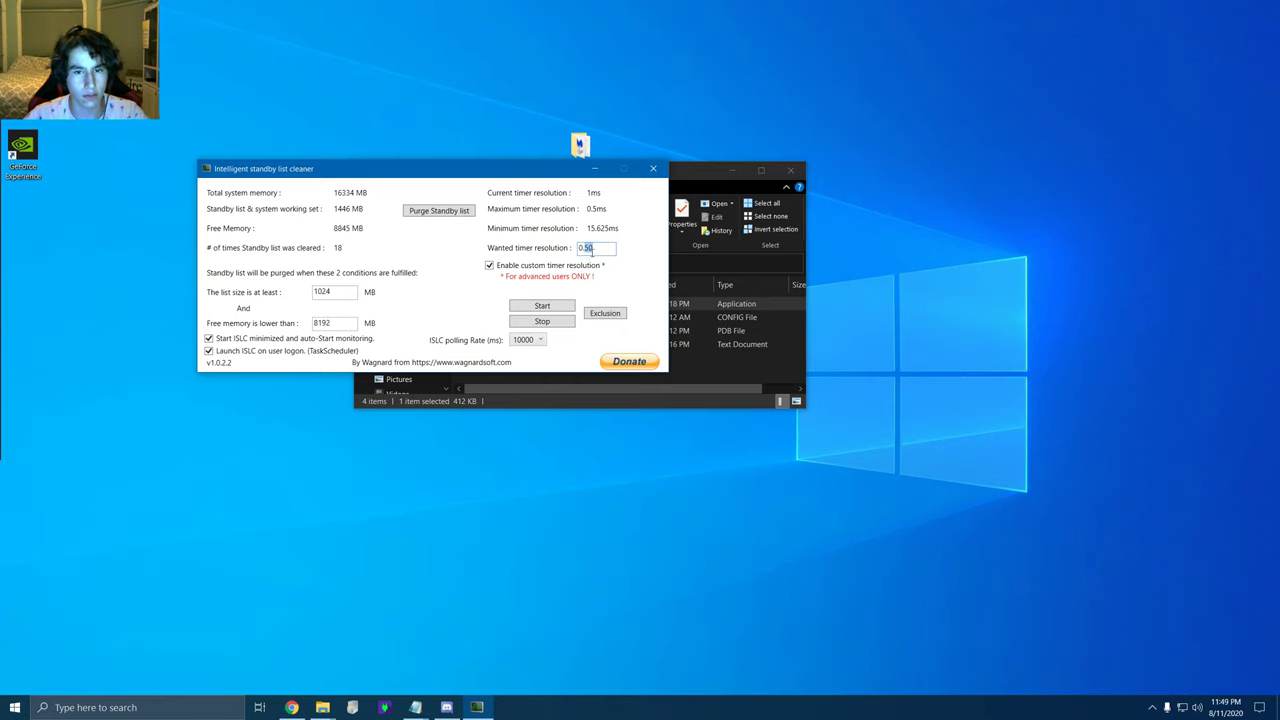
click(594, 248)
double_click(599, 248)
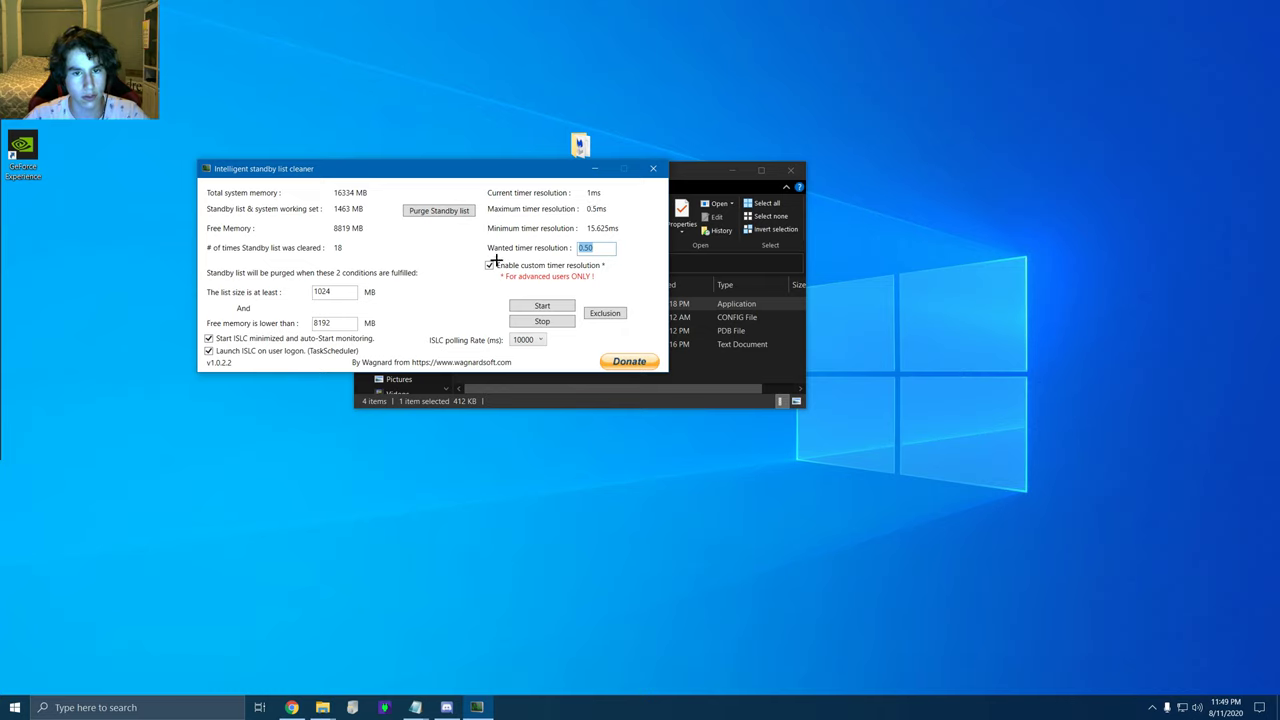
click(533, 345)
click(572, 345)
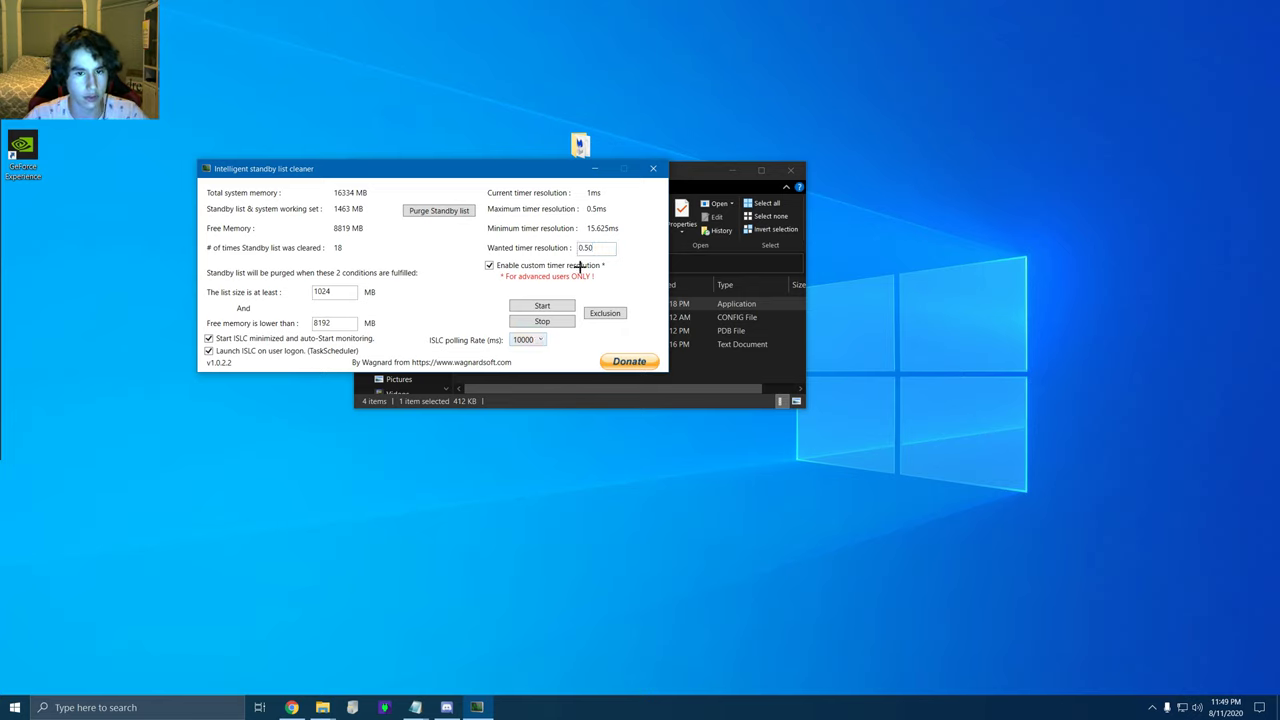
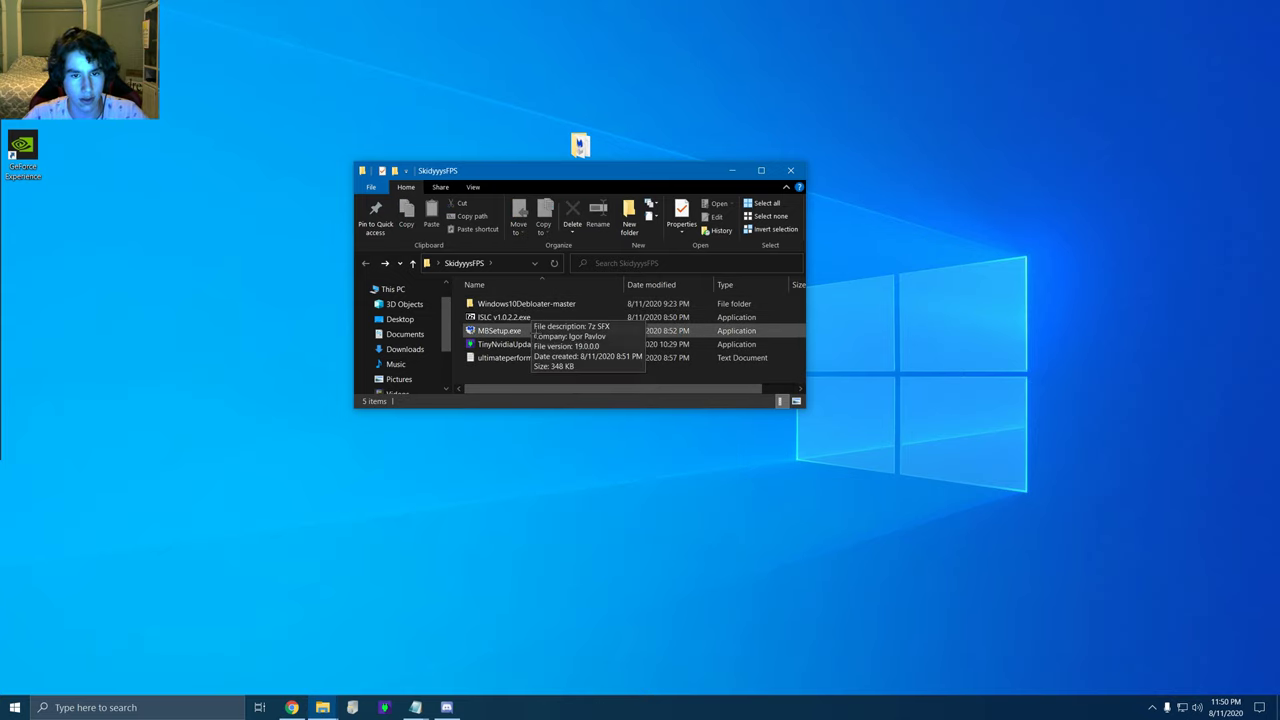
Step: Run MBSetup.exe from the SkidyyysFPS folder and start installing Malwarebytes for a personal computer
double_click(533, 331)
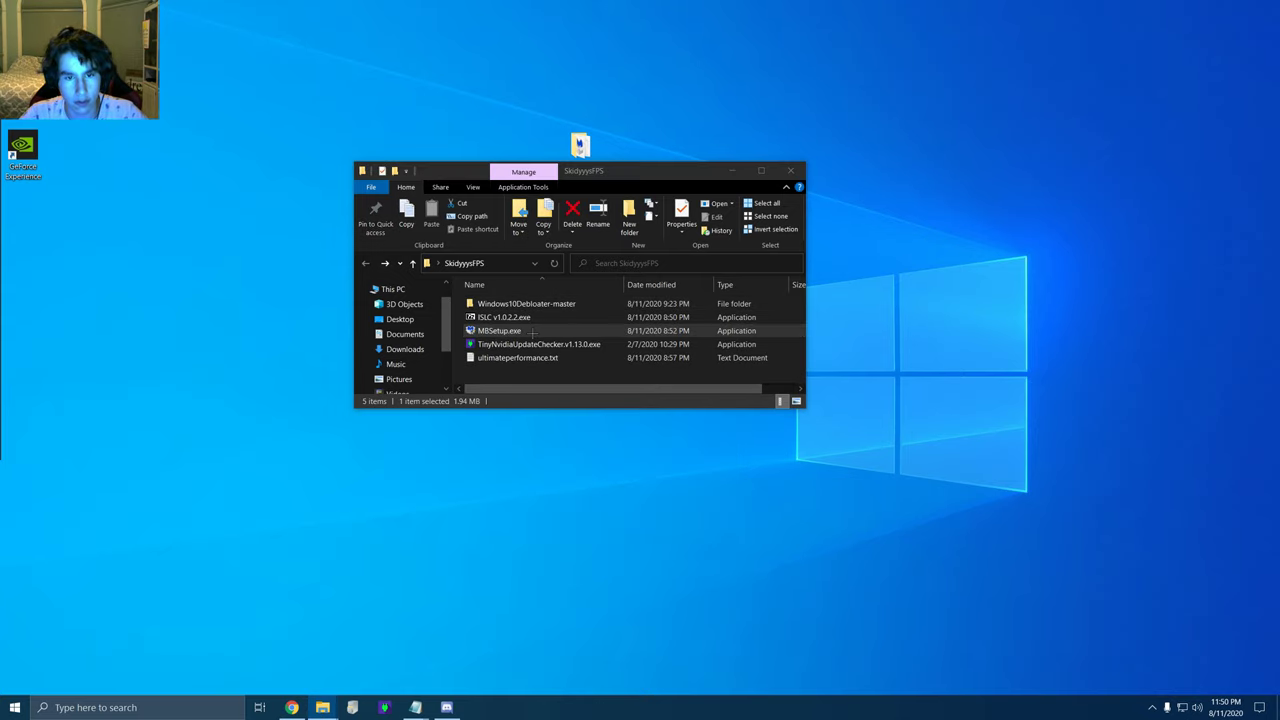
click(575, 438)
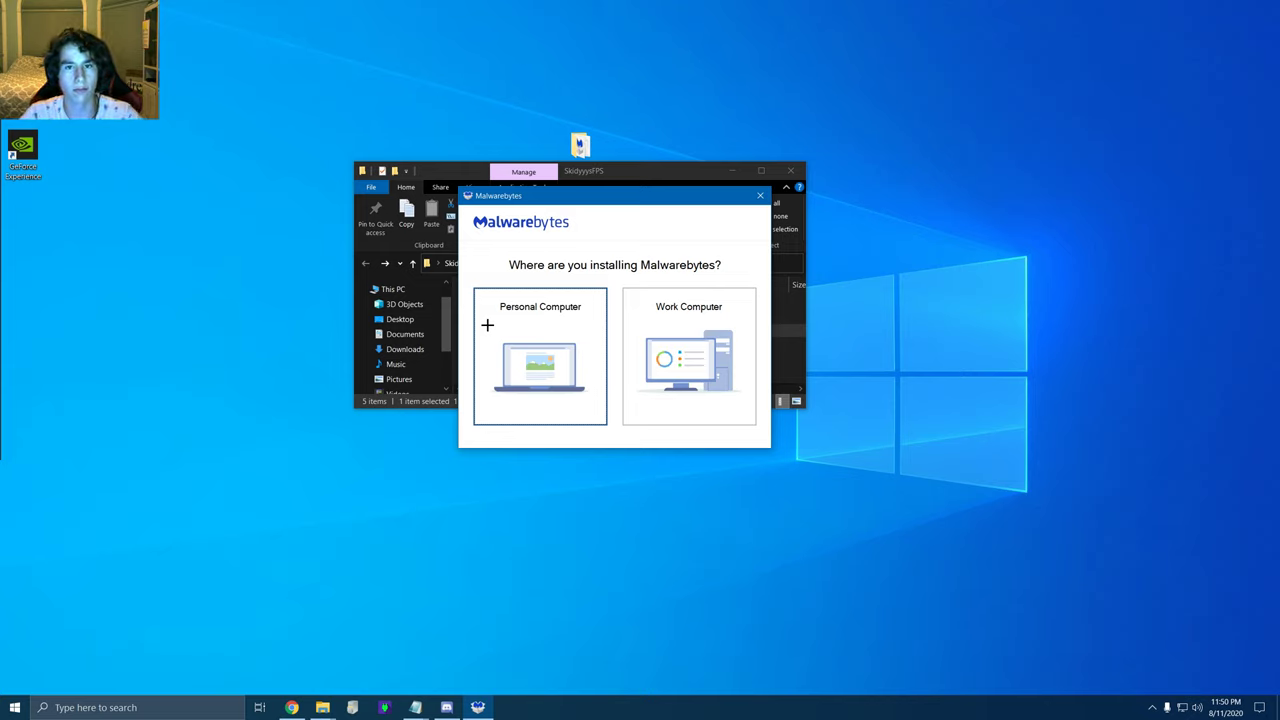
click(561, 408)
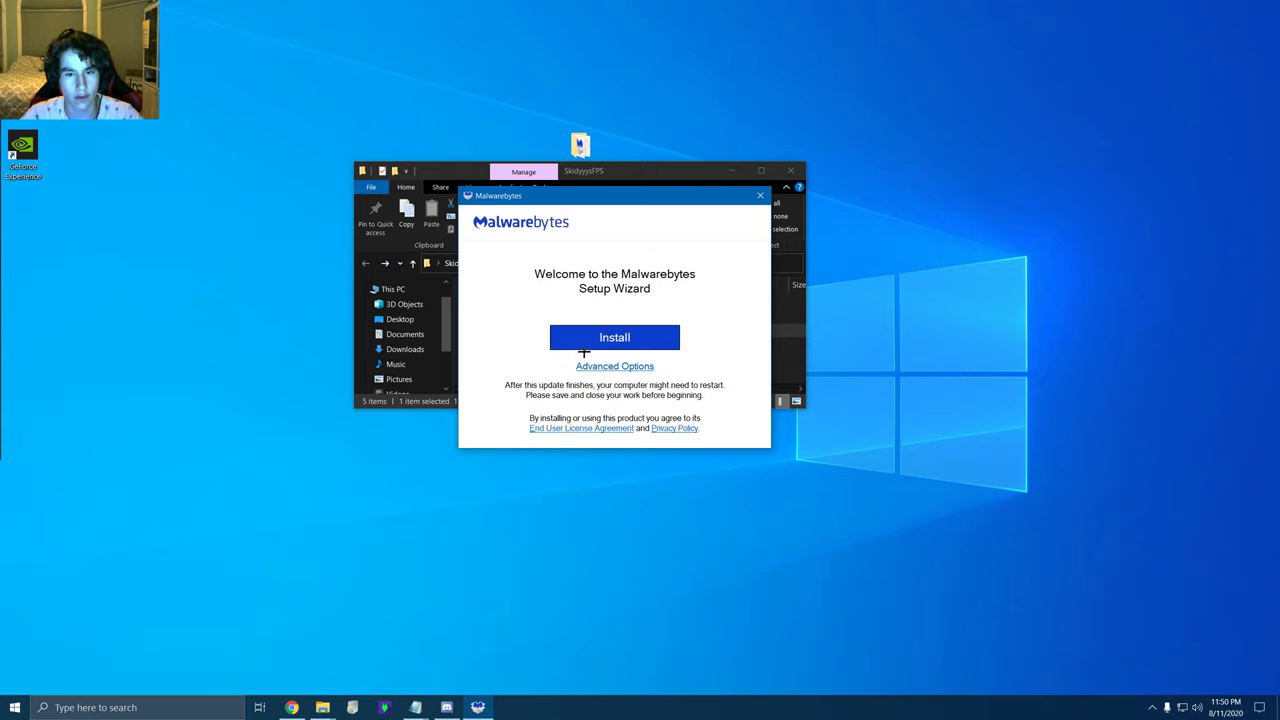
click(576, 328)
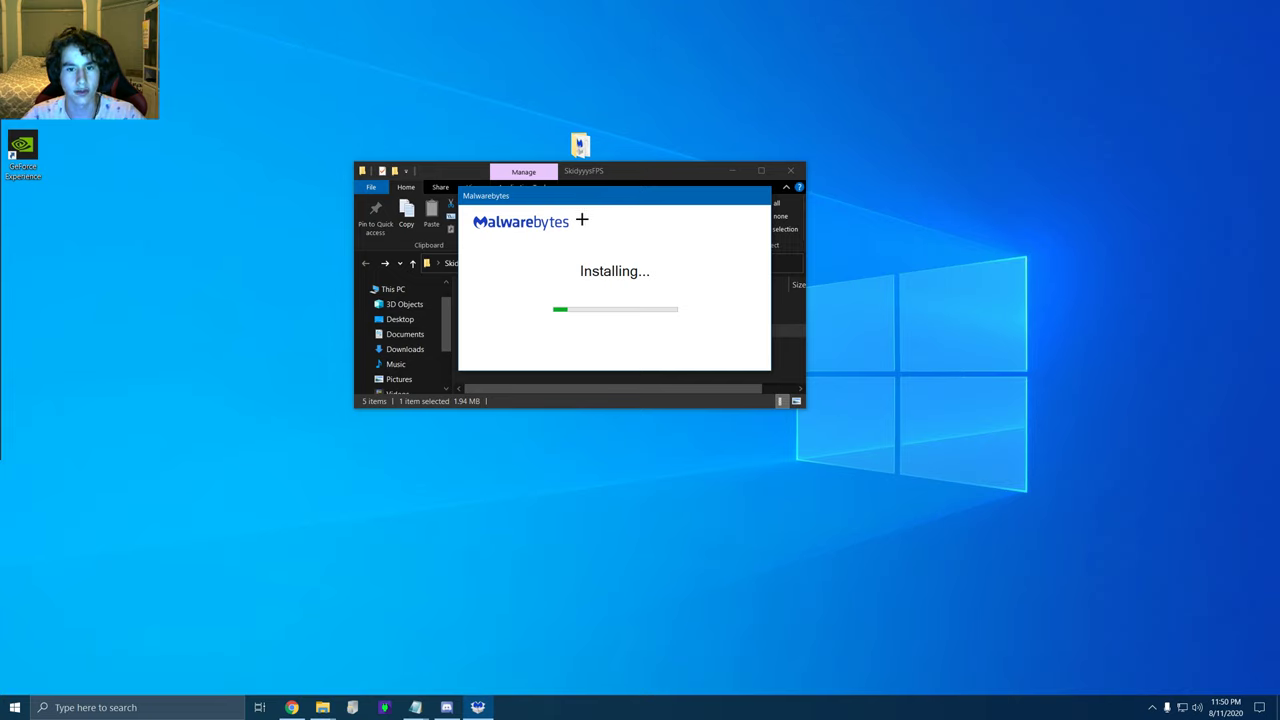
Step: Move the Malwarebytes installer window above the SkidyyysFPS folder window and make the folder window taller to show its files
mouse_move(572, 197)
mouse_down()
mouse_move(685, 205)
mouse_move(567, 192)
mouse_up()
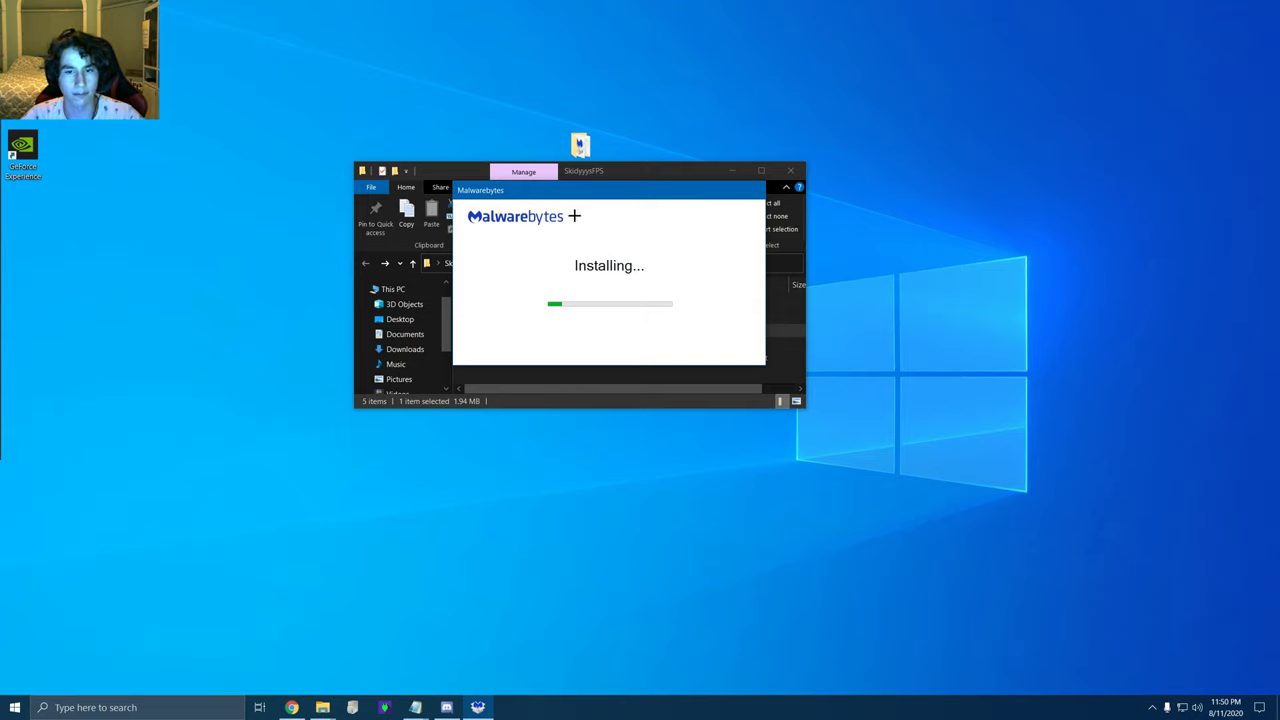
drag(570, 193, 568, 139)
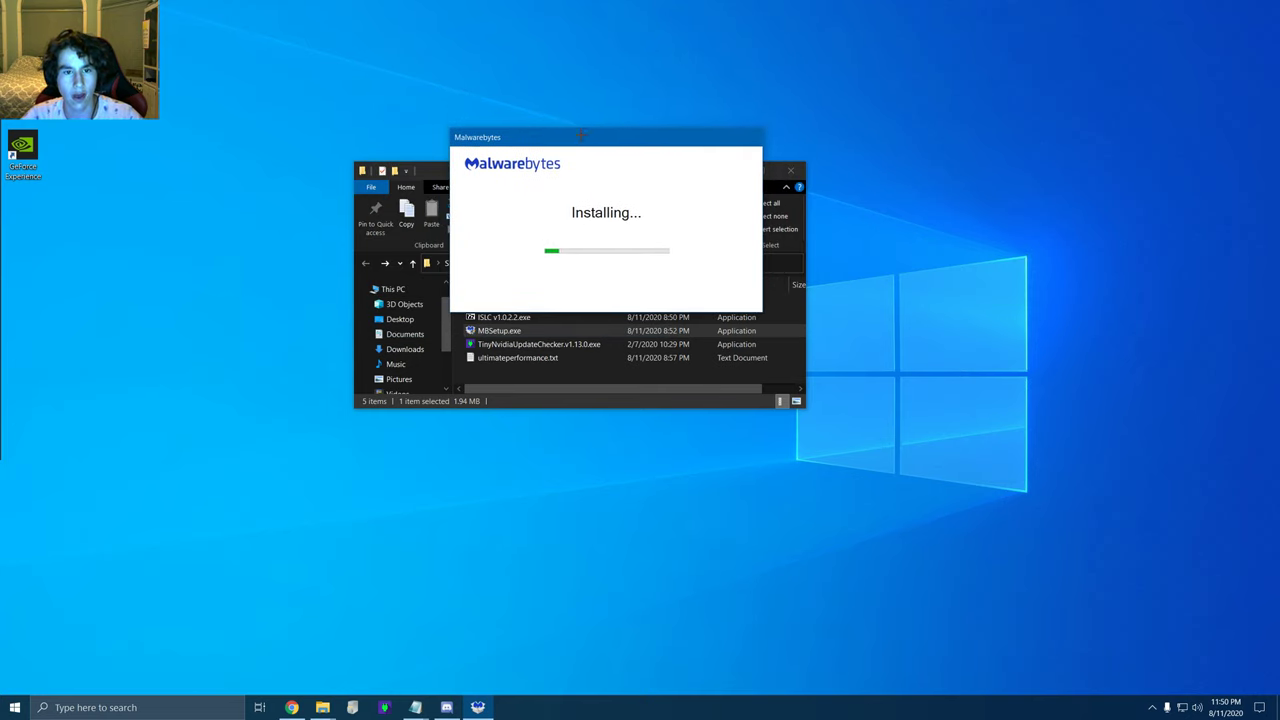
drag(440, 163, 479, 425)
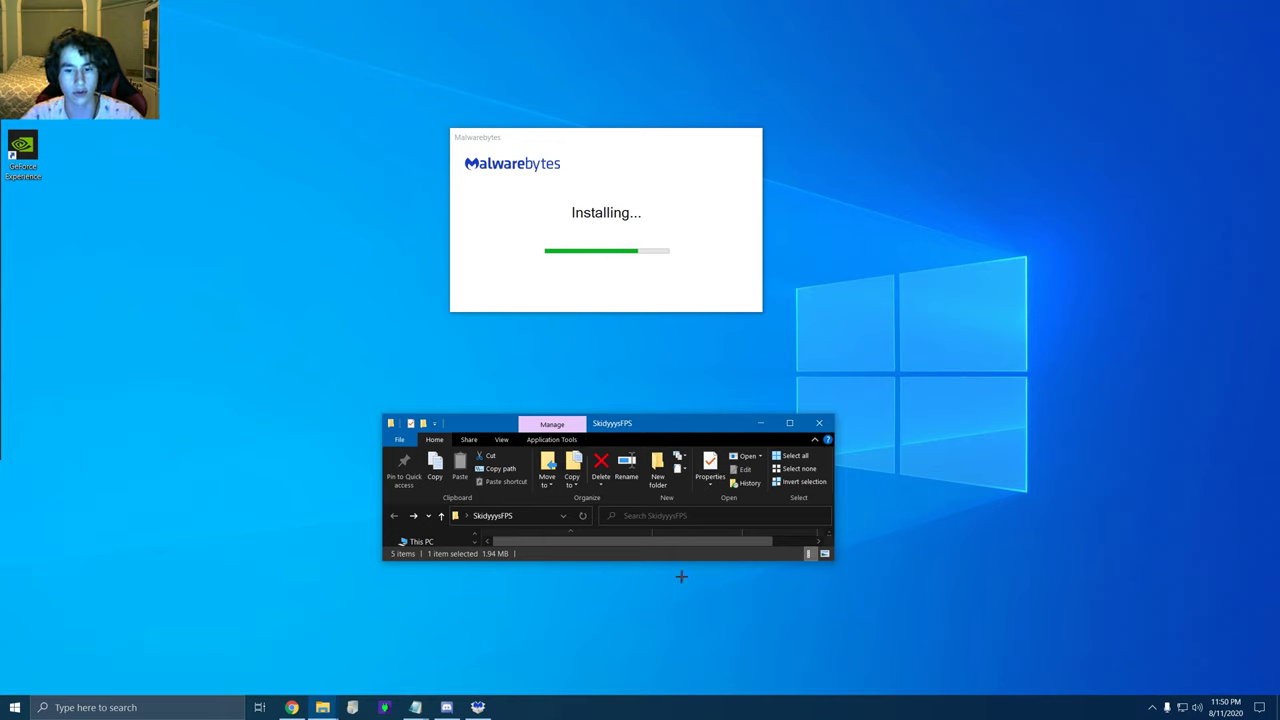
drag(671, 561, 671, 658)
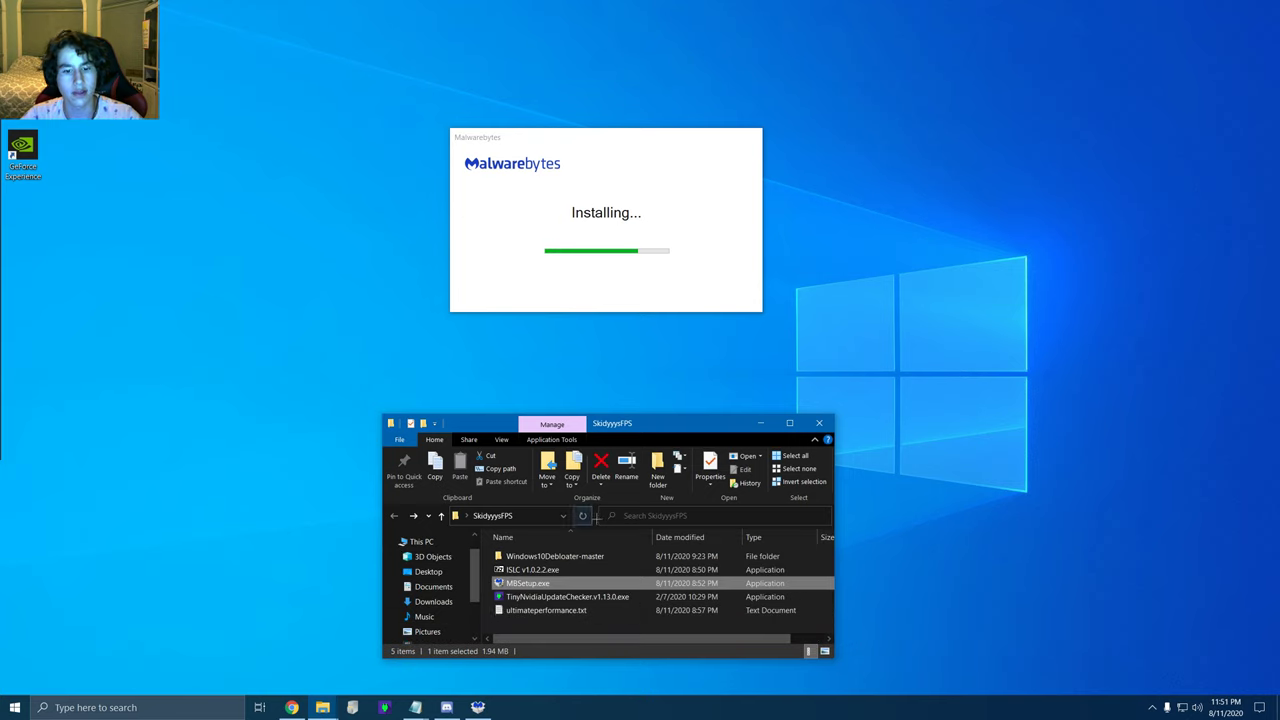
Step: Move the SkidyyysFPS folder window aside from the installer, and place it near the middle of the desktop
drag(629, 437, 277, 232)
click(666, 197)
mouse_move(669, 148)
mouse_down()
mouse_move(706, 138)
mouse_move(688, 146)
mouse_up()
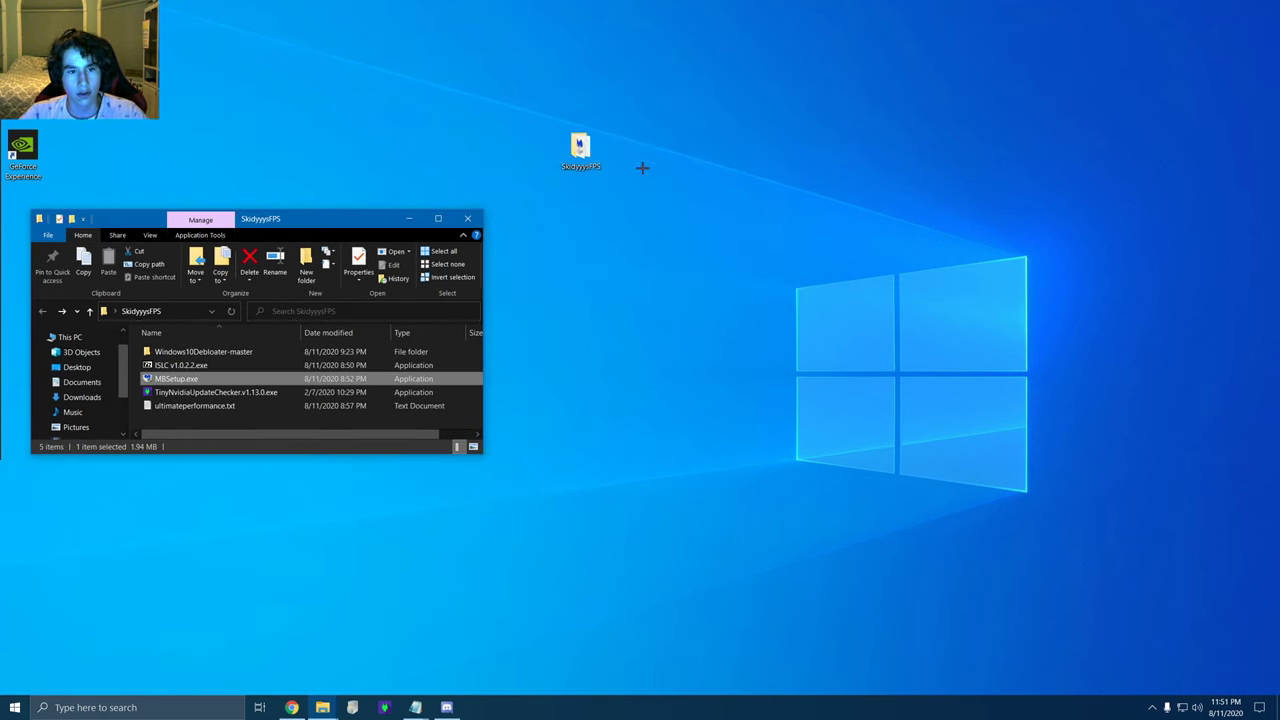
drag(430, 219, 738, 351)
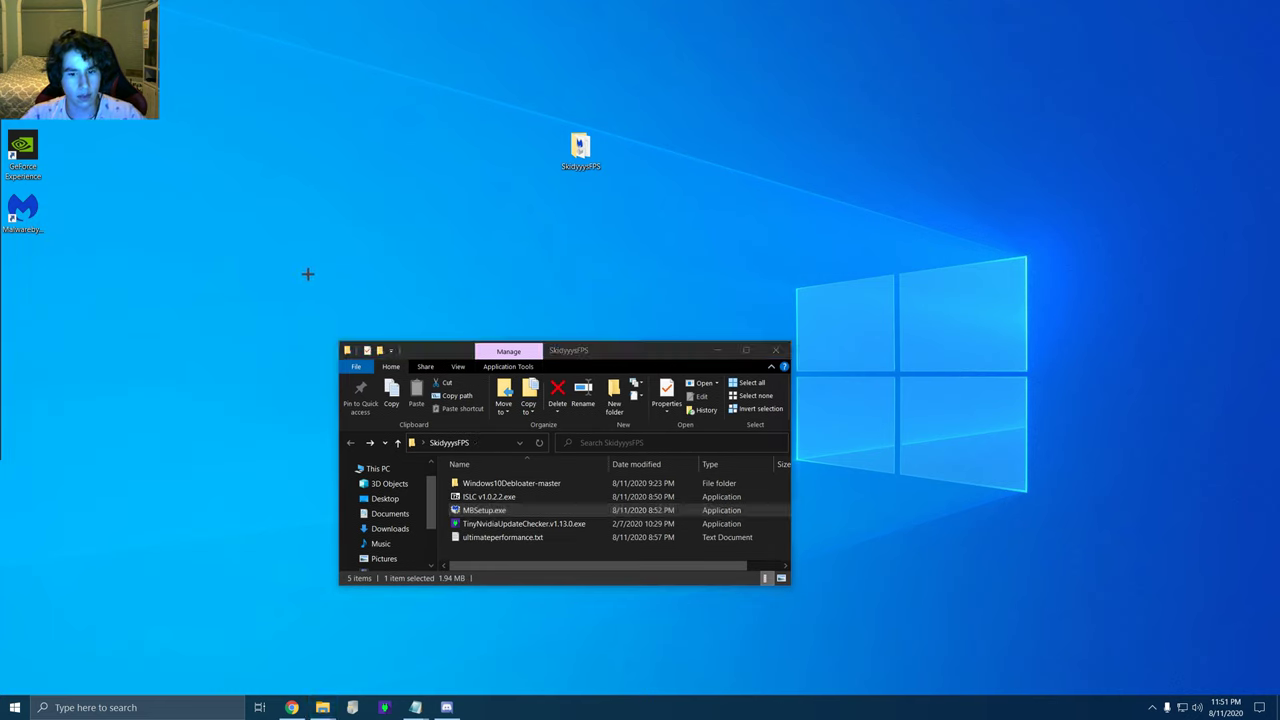
Step: Launch Malwarebytes from the desktop, decline the Premium offer, and open the free version without providing an email
double_click(22, 210)
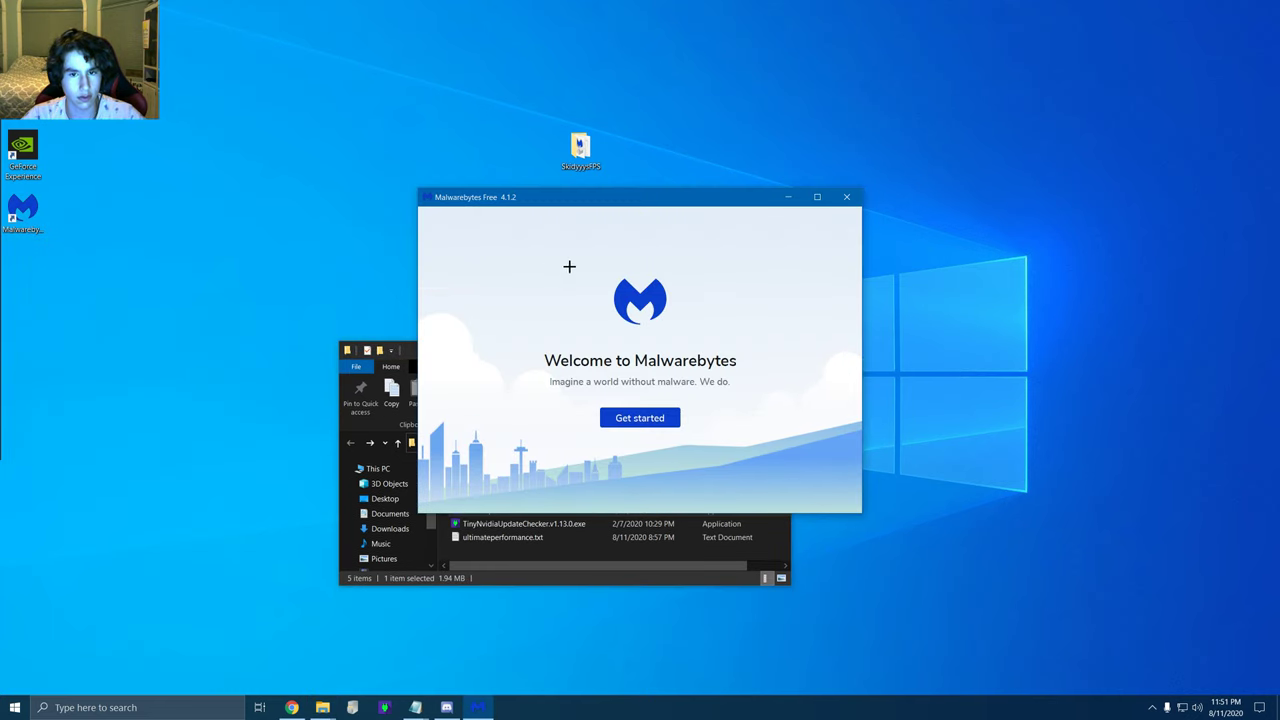
drag(634, 201, 640, 197)
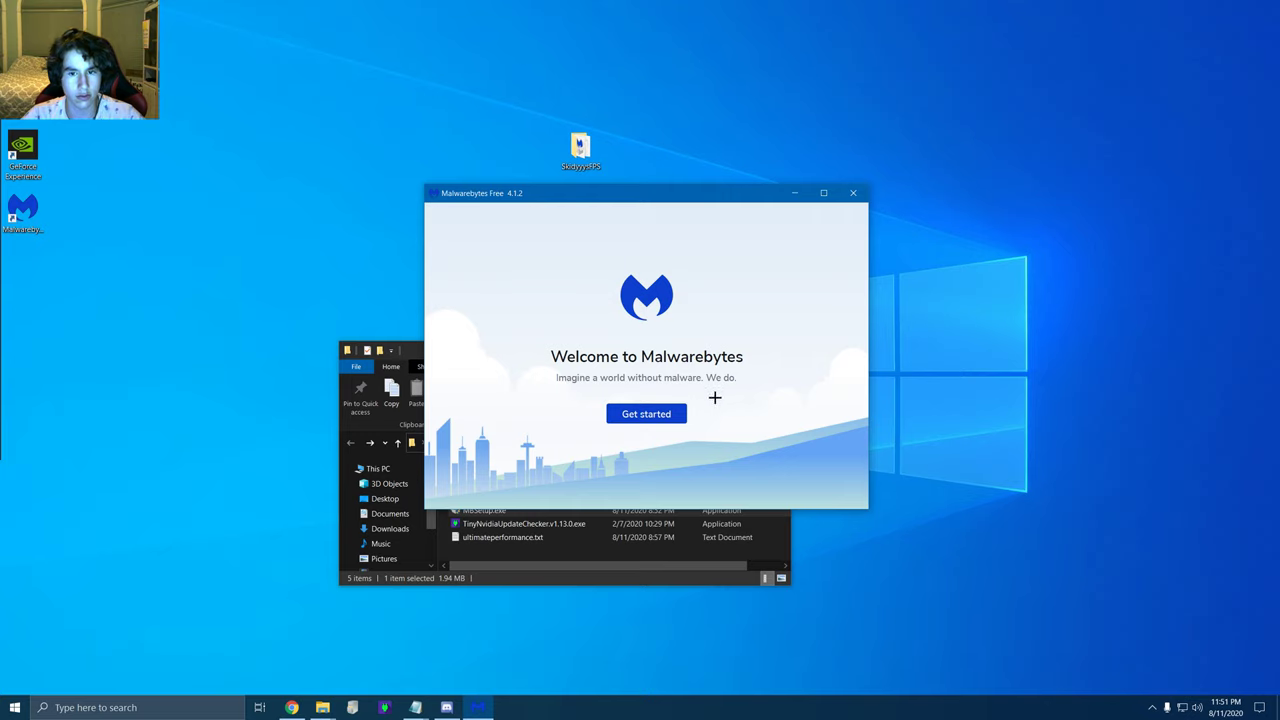
click(646, 413)
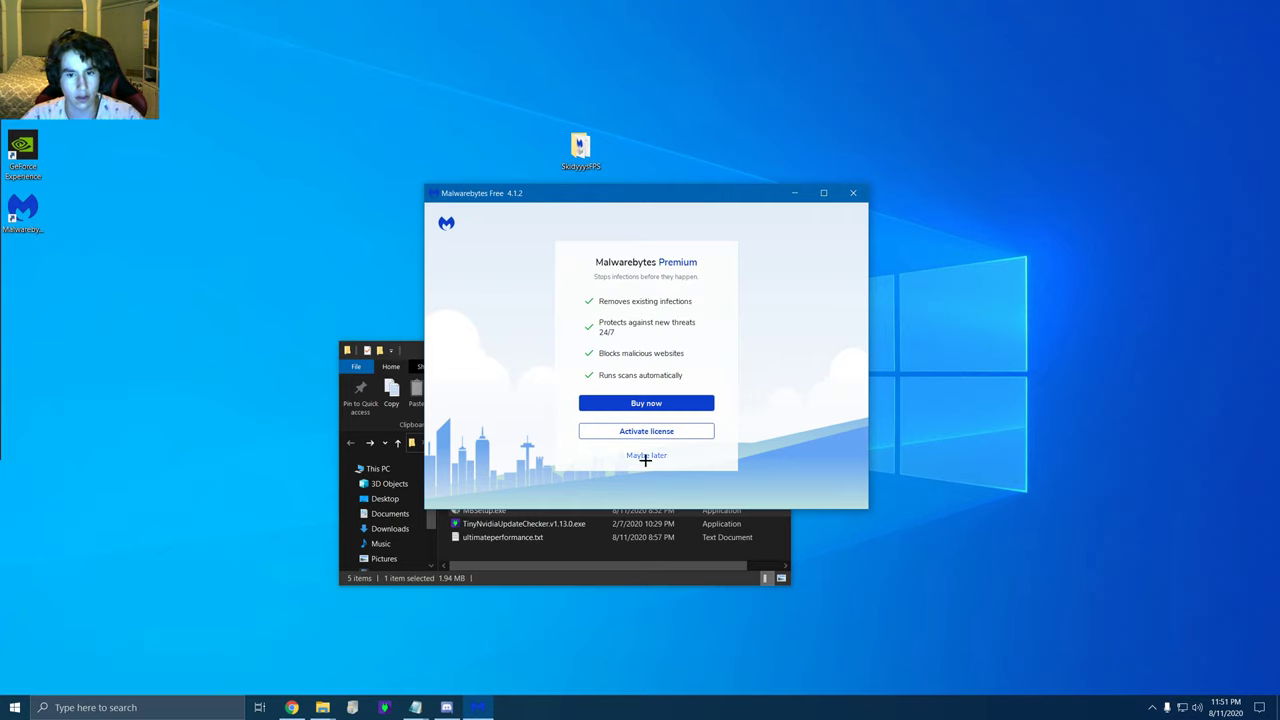
click(646, 431)
click(455, 228)
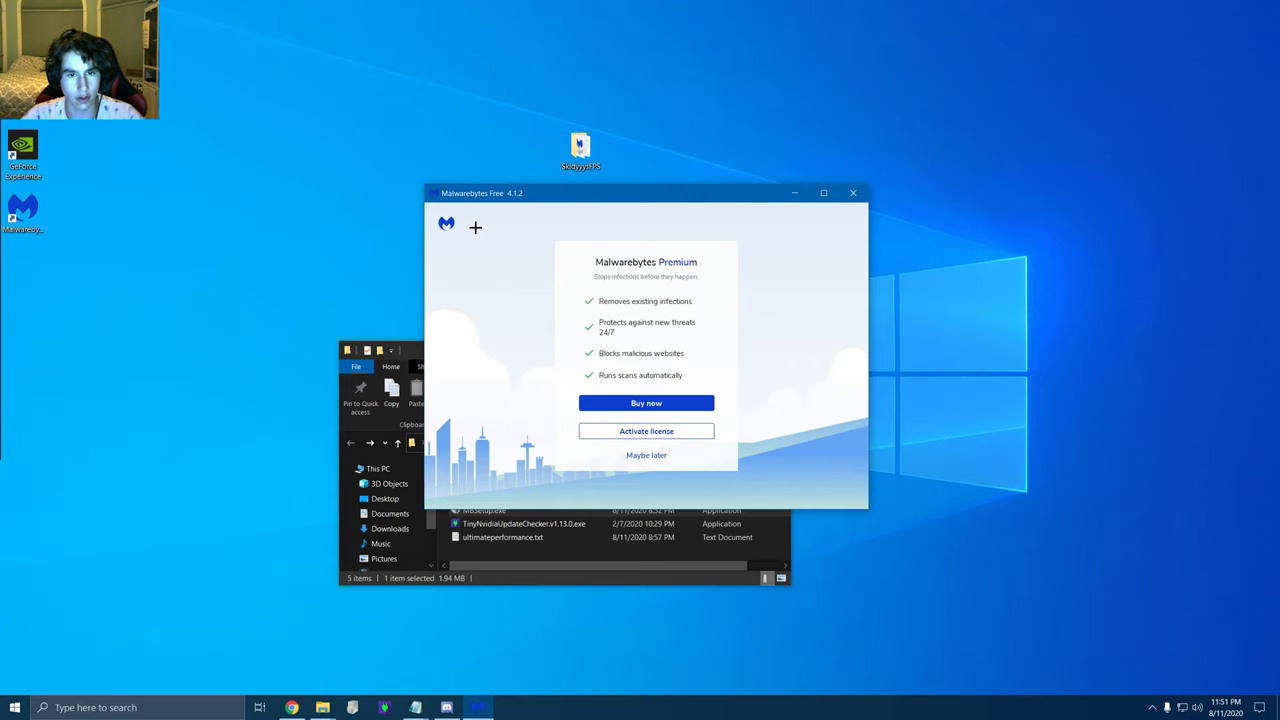
click(658, 457)
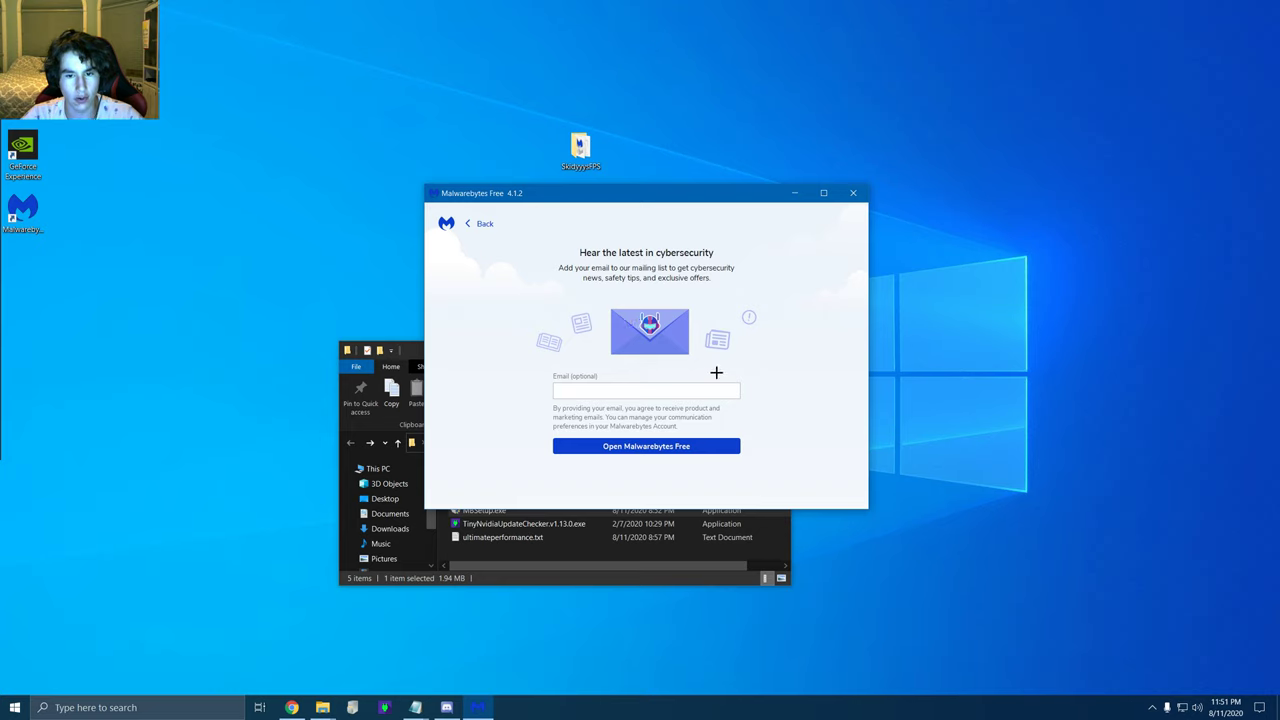
click(615, 450)
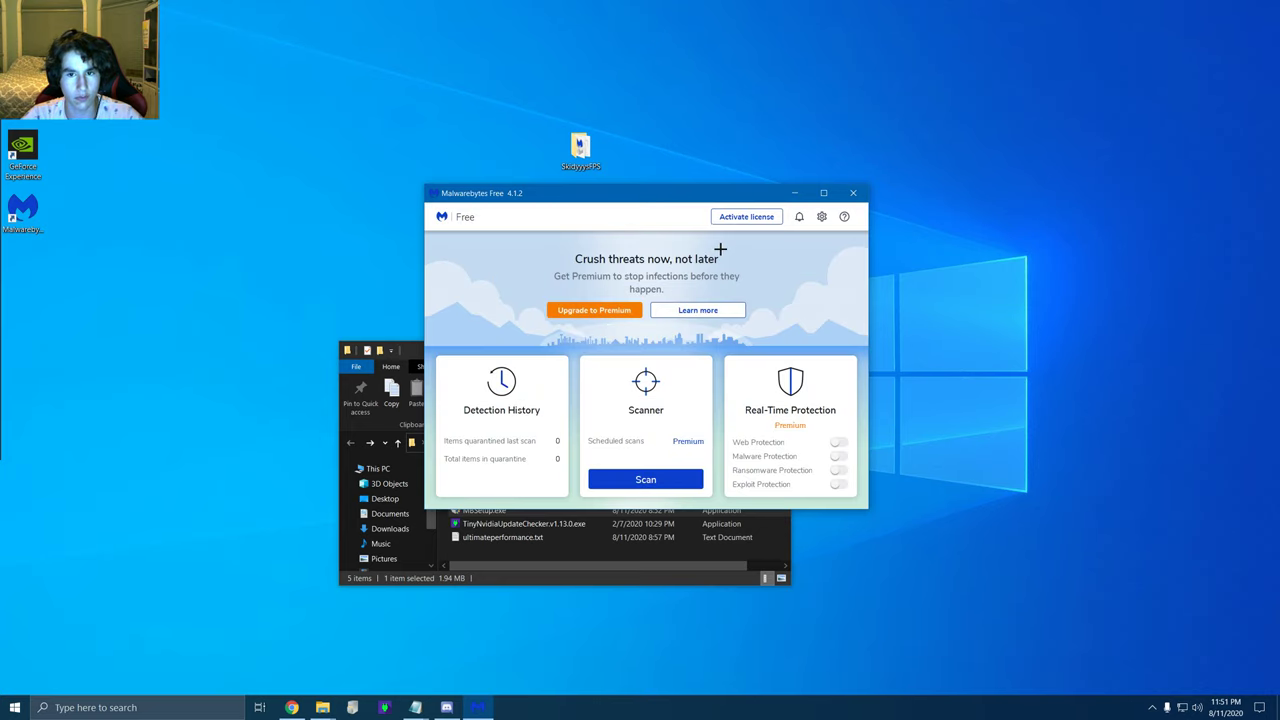
Step: Run a Malwarebytes threat scan and place its window beside the SkidyyysFPS folder window
click(736, 221)
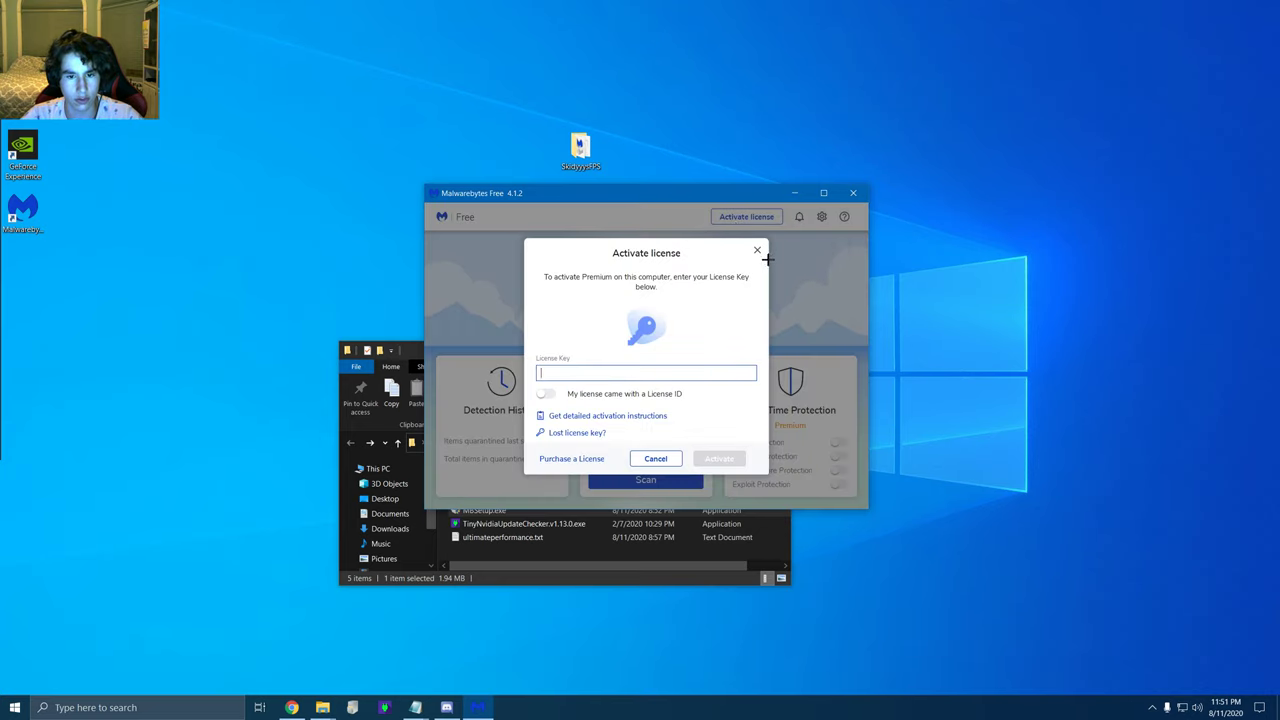
click(757, 250)
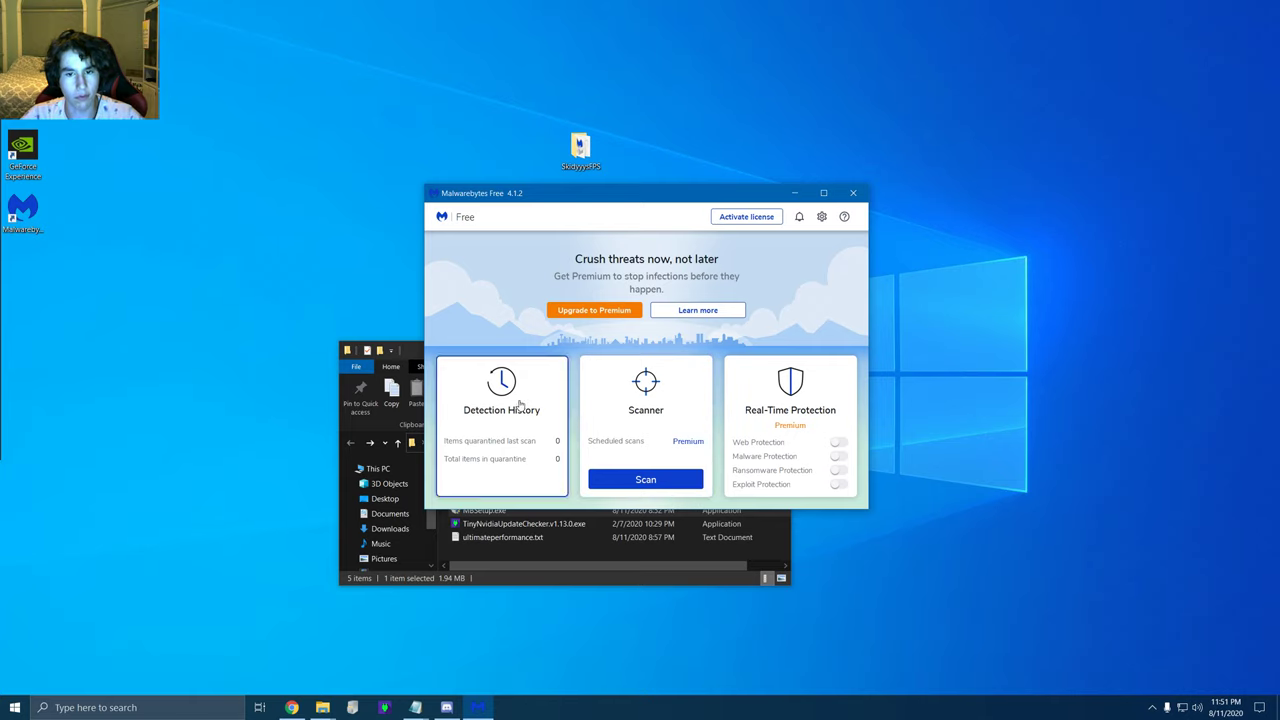
click(648, 481)
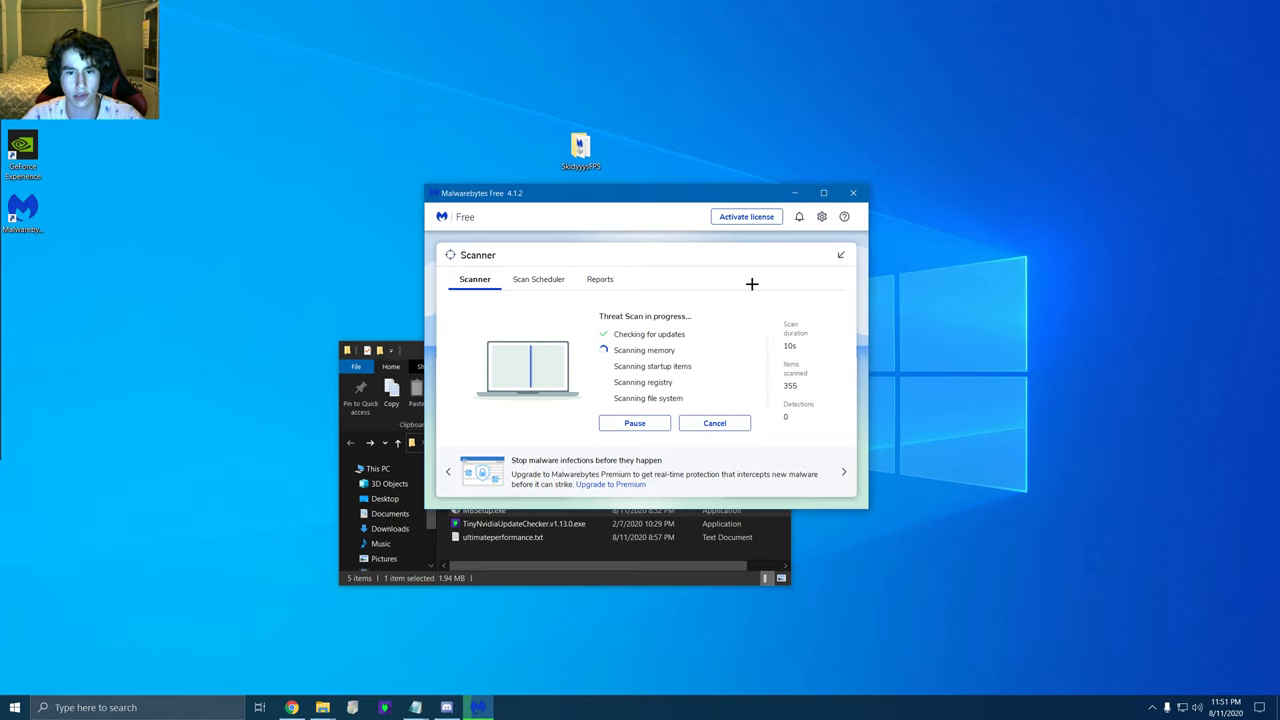
drag(634, 195, 899, 99)
drag(601, 350, 441, 308)
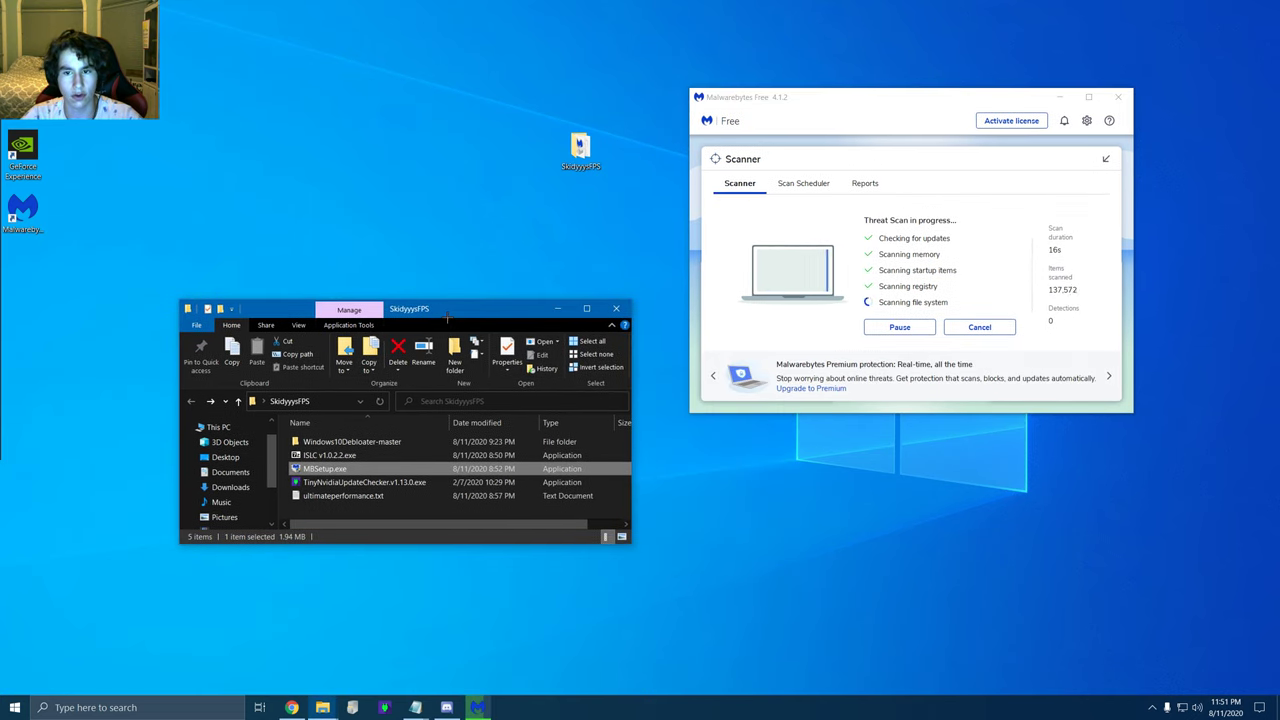
Step: View the Malwarebytes threat scan report, finish the scan summary, and close Malwarebytes
drag(892, 117, 861, 125)
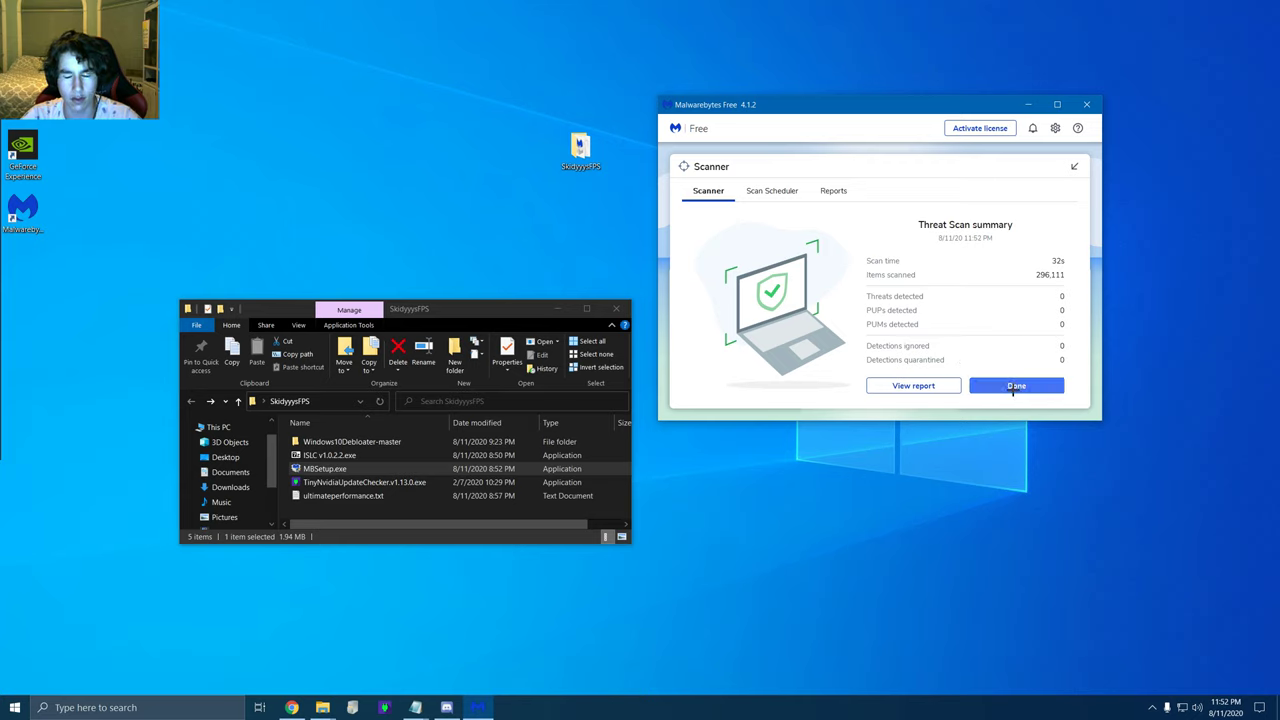
click(915, 386)
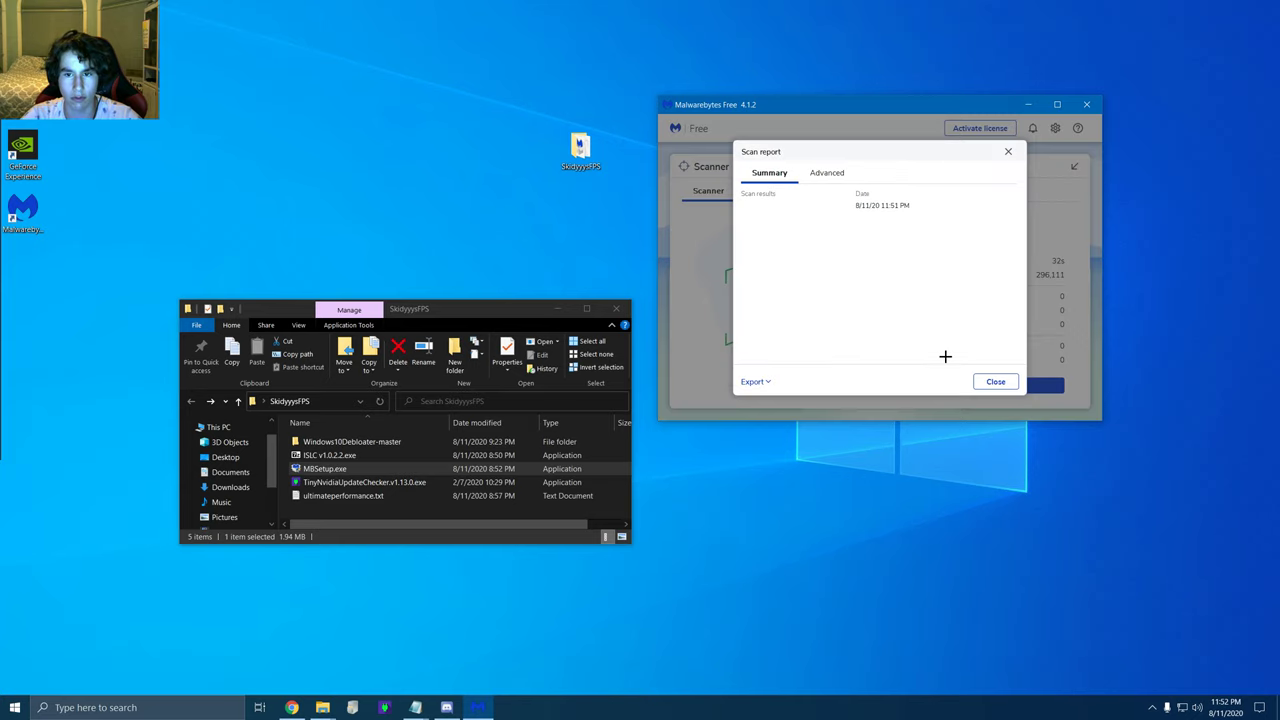
click(996, 383)
click(1012, 388)
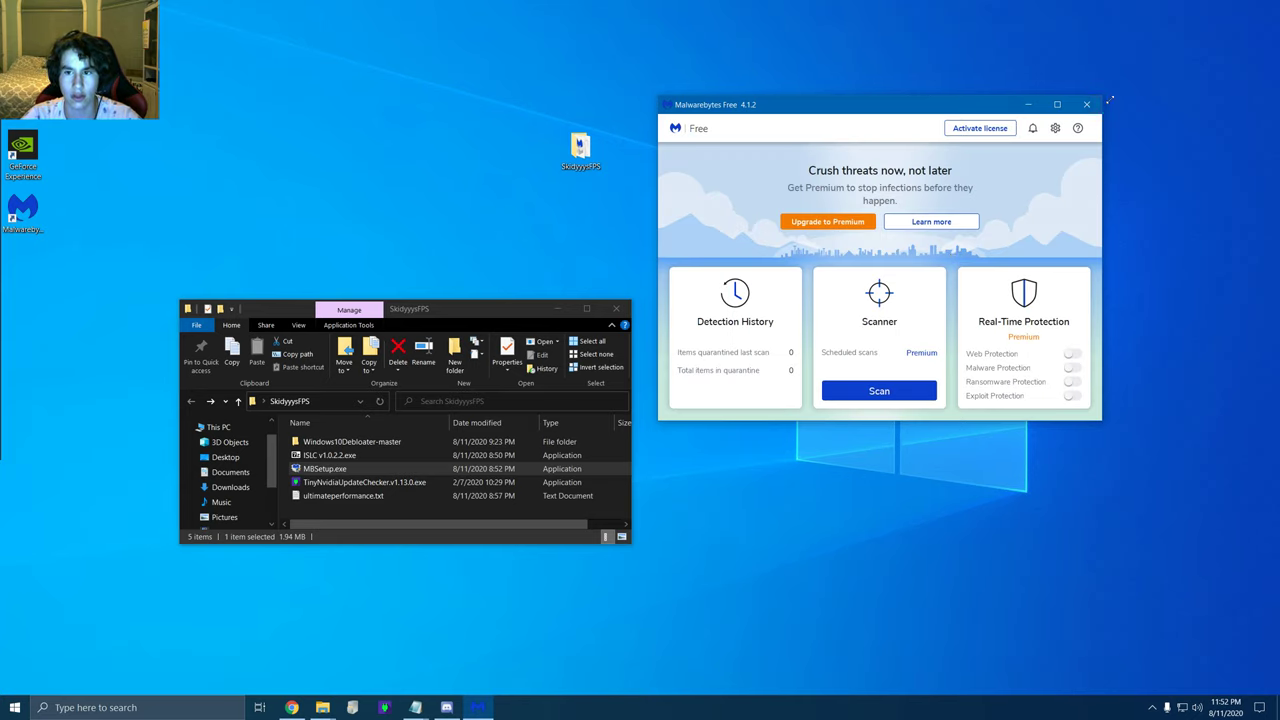
click(1086, 104)
Step: Run TinyNvidiaUpdateChecker.v1.13.0.exe from the SkidyyysFPS folder to check the GPU drivers, and exit it when the check finishes
drag(486, 313, 635, 245)
click(470, 414)
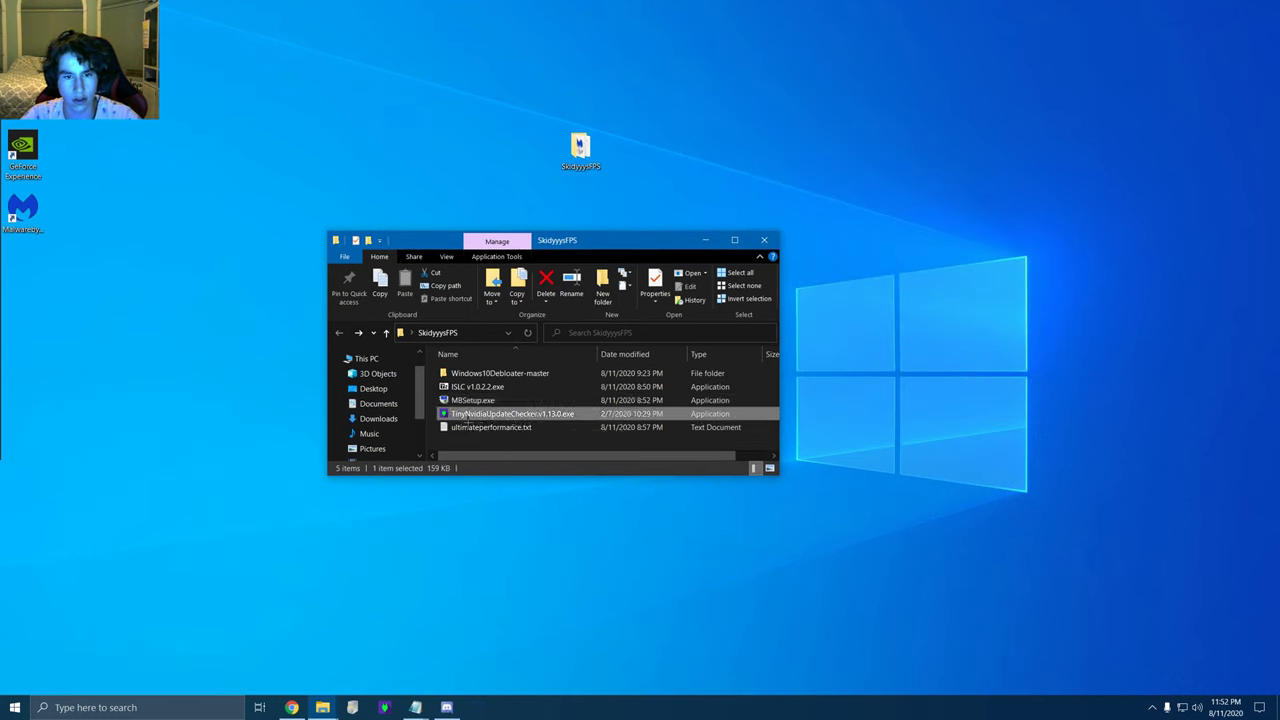
double_click(468, 416)
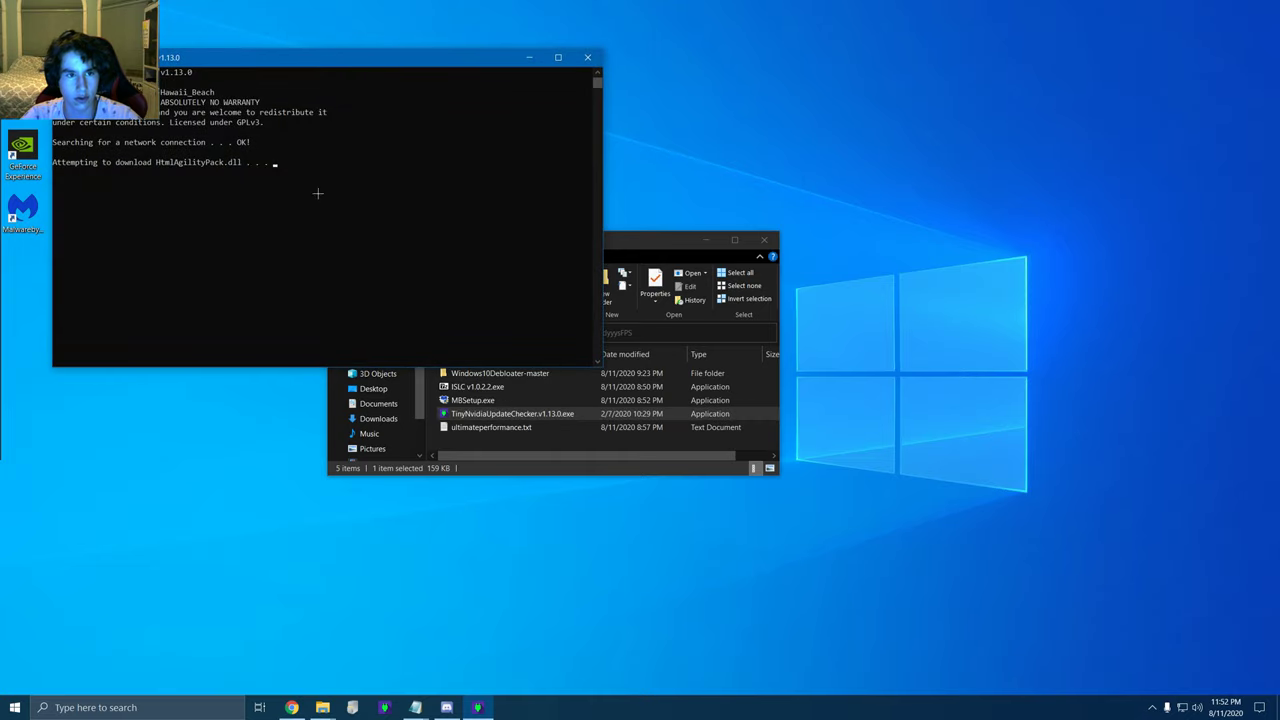
drag(393, 73, 711, 175)
drag(500, 164, 463, 232)
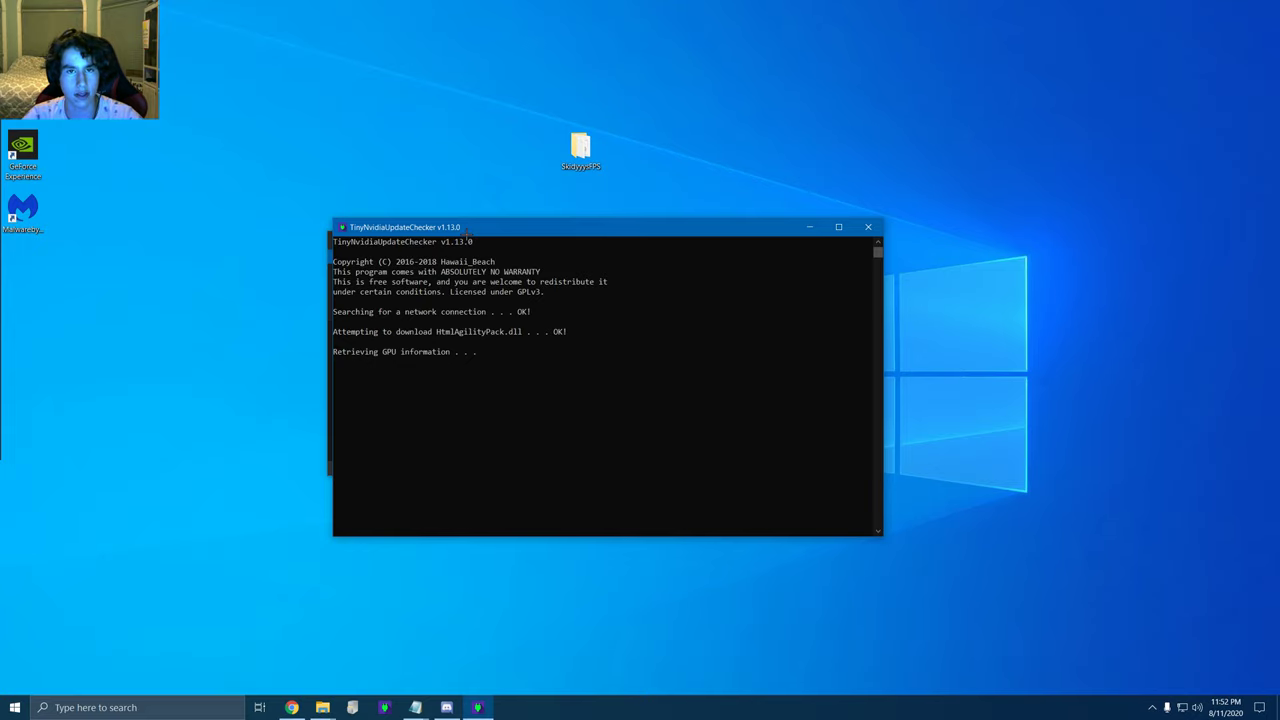
drag(466, 230, 570, 218)
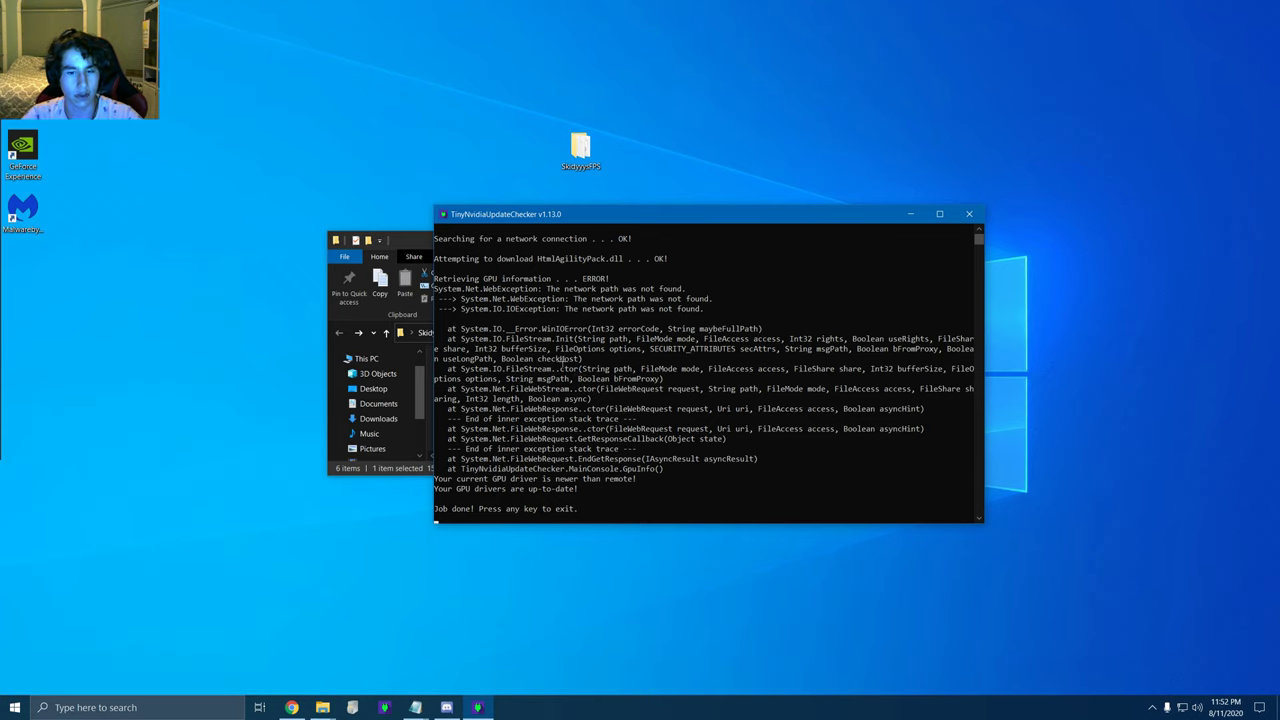
drag(540, 216, 497, 197)
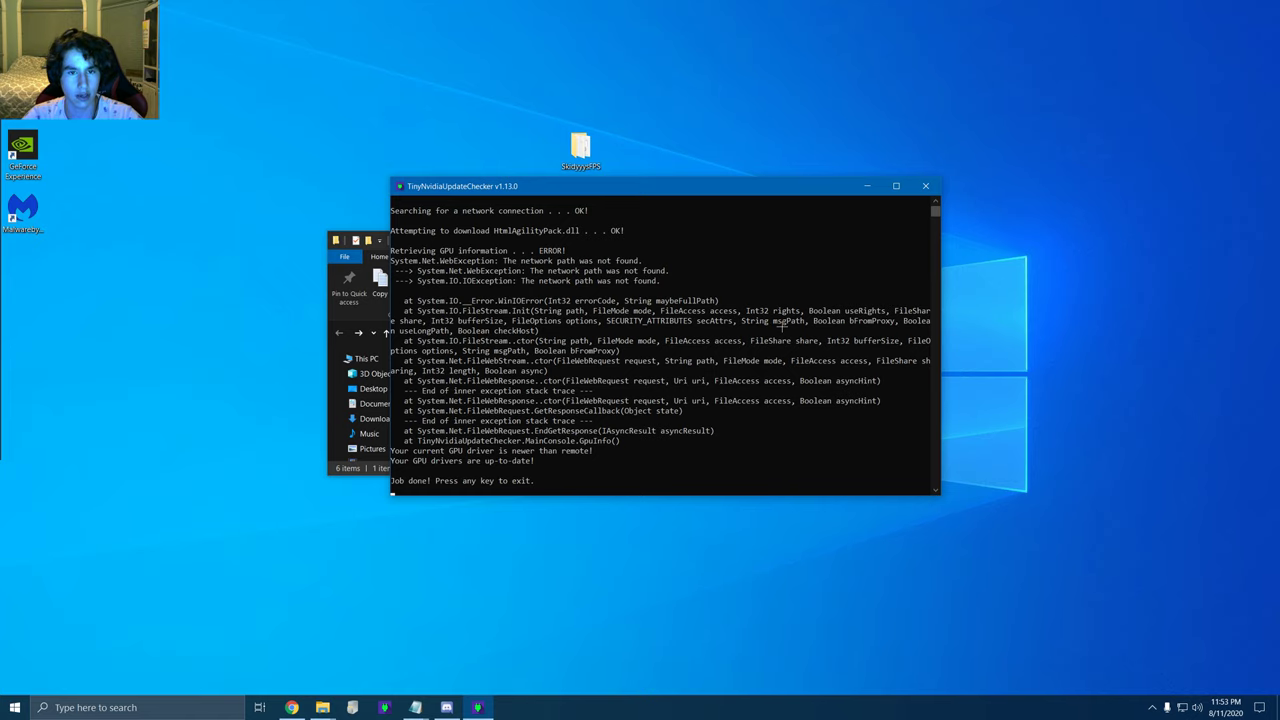
key(Return)
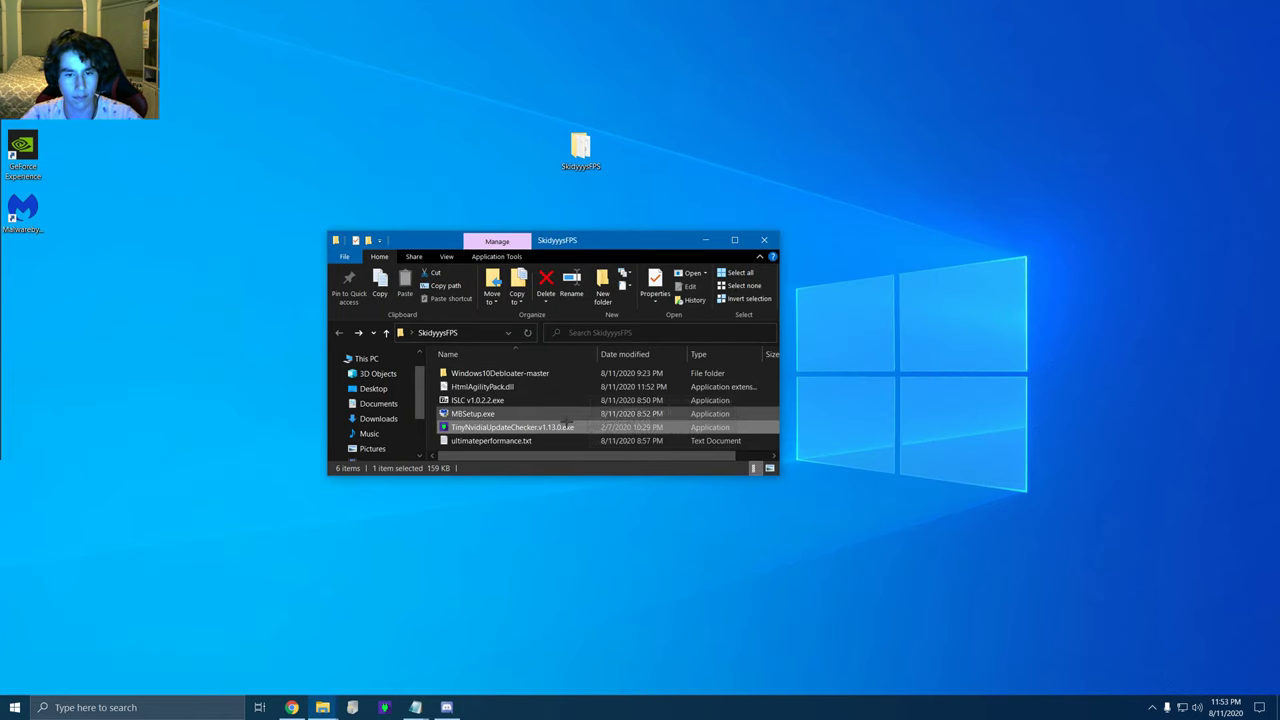
Step: Copy the powercfg command from ultimateperformance.txt in the SkidyyysFPS folder and close the file
click(505, 443)
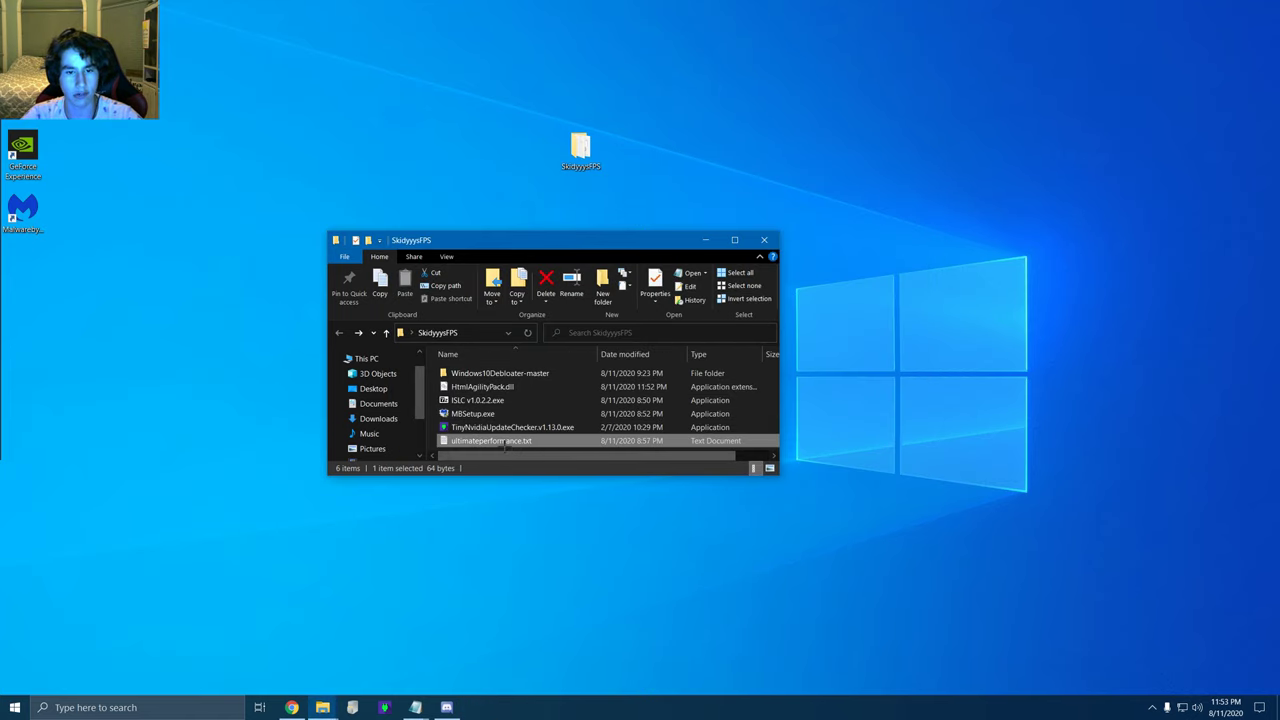
double_click(504, 442)
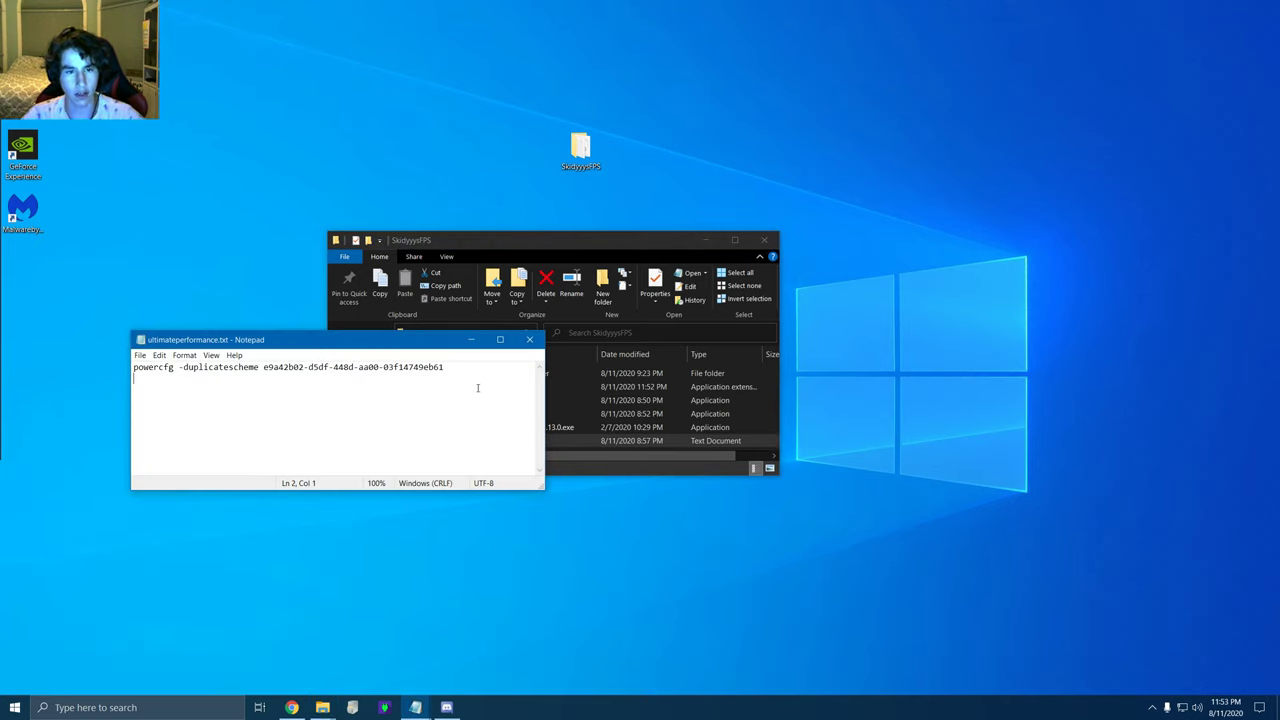
key(shift+Up)
key(ctrl+c)
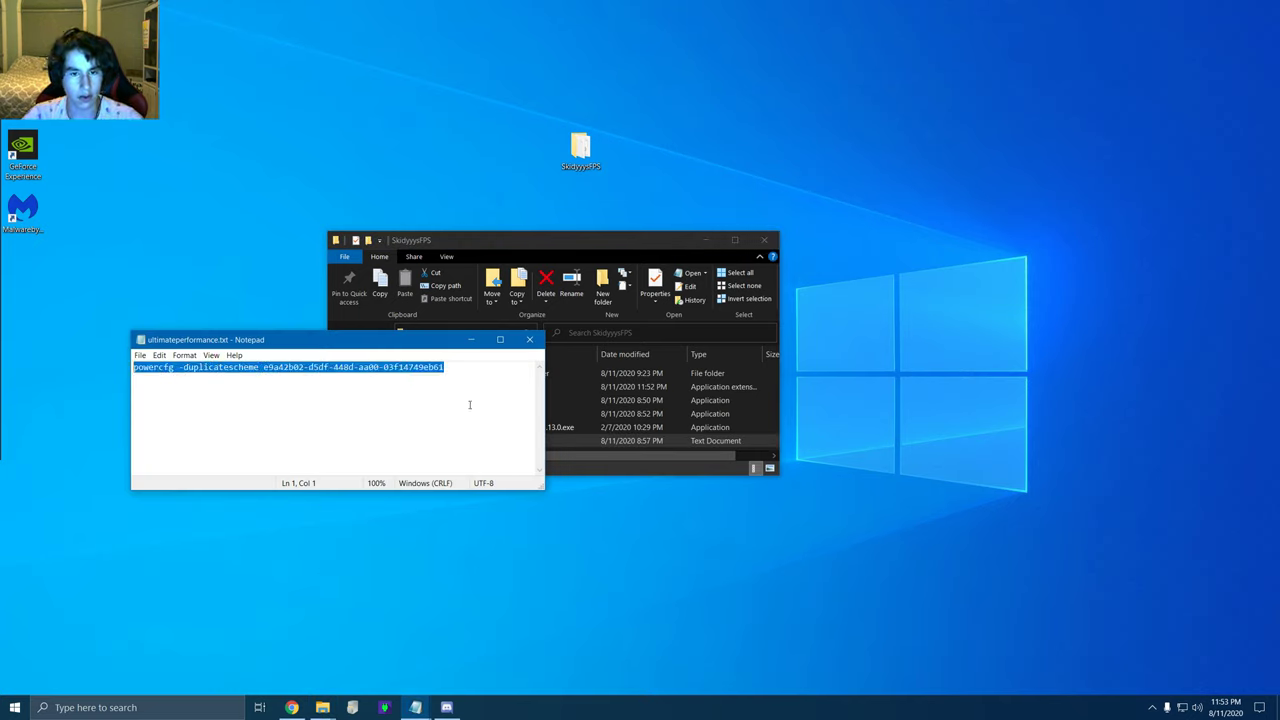
click(529, 339)
Step: Find Command Prompt with the search term "cmd" and run it as administrator
click(140, 707)
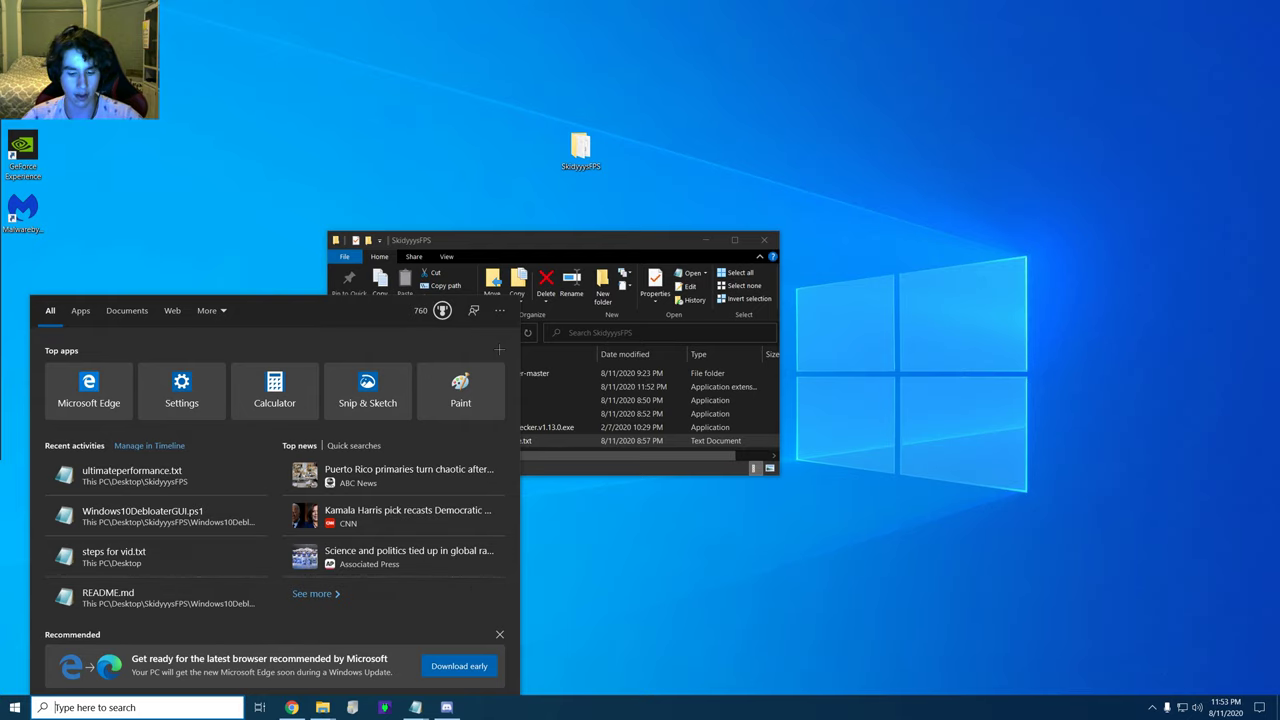
text(cmd)
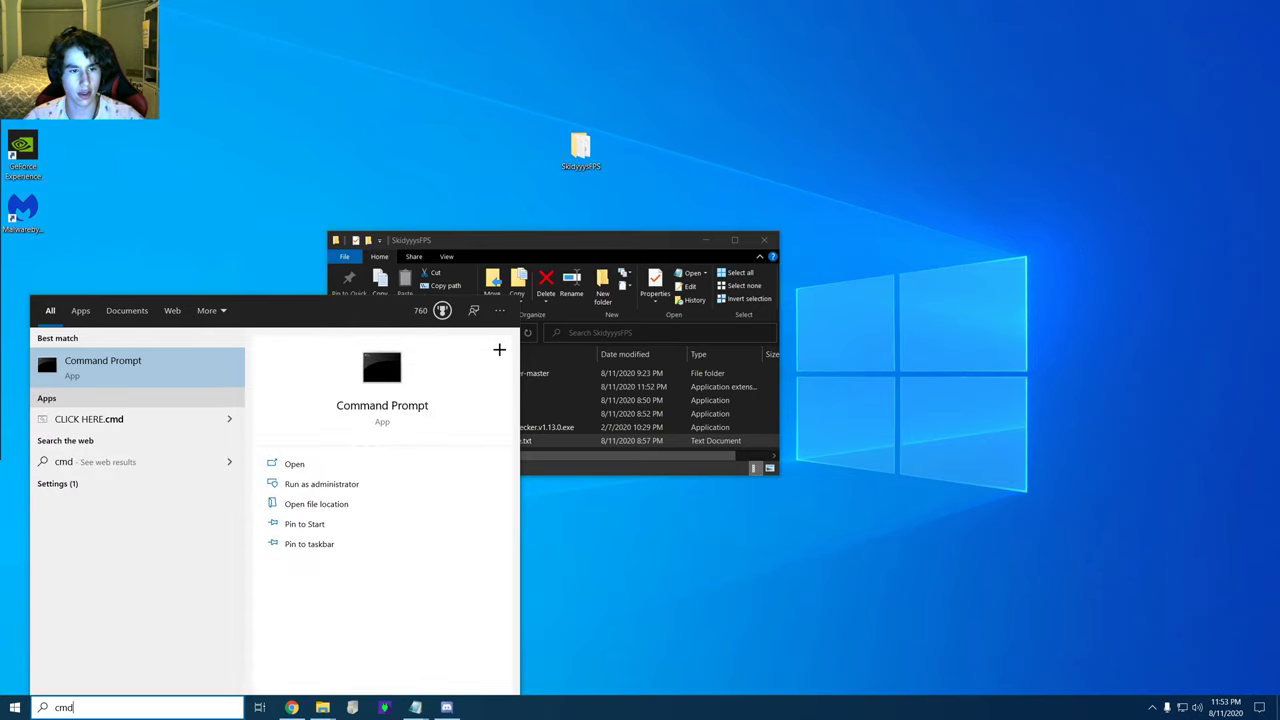
right_click(230, 376)
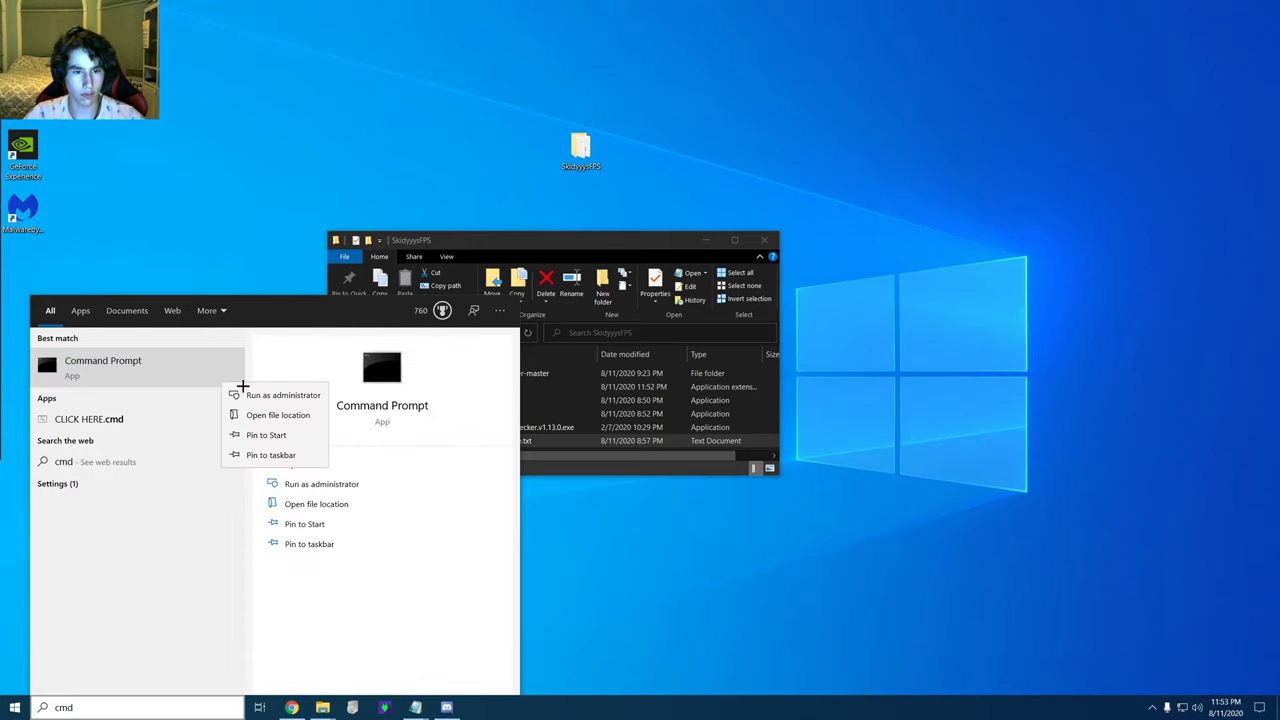
click(292, 398)
key(alt+y)
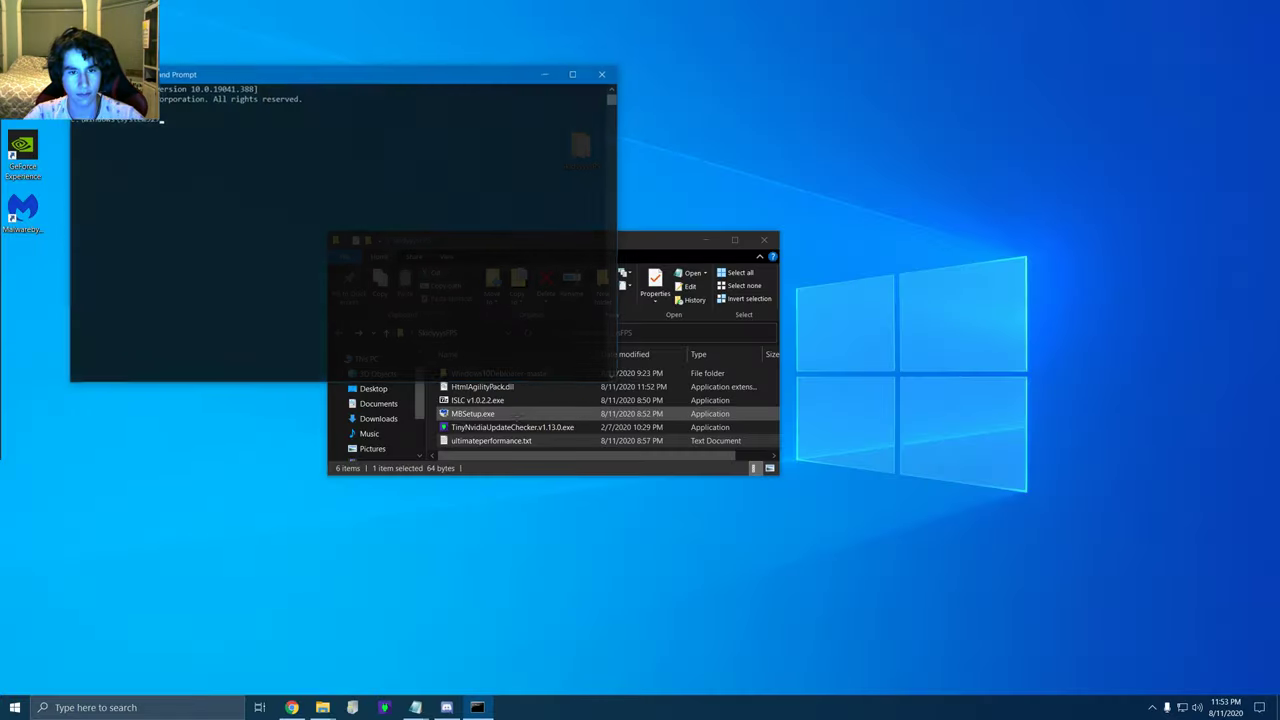
Step: Run "powercfg -duplicatescheme e9a42b02-d5df-448d-aa00-03f14749eb61" in Command Prompt and check the output for the Ultimate Performance scheme
drag(346, 74, 511, 128)
key(ctrl+v)
key(Return)
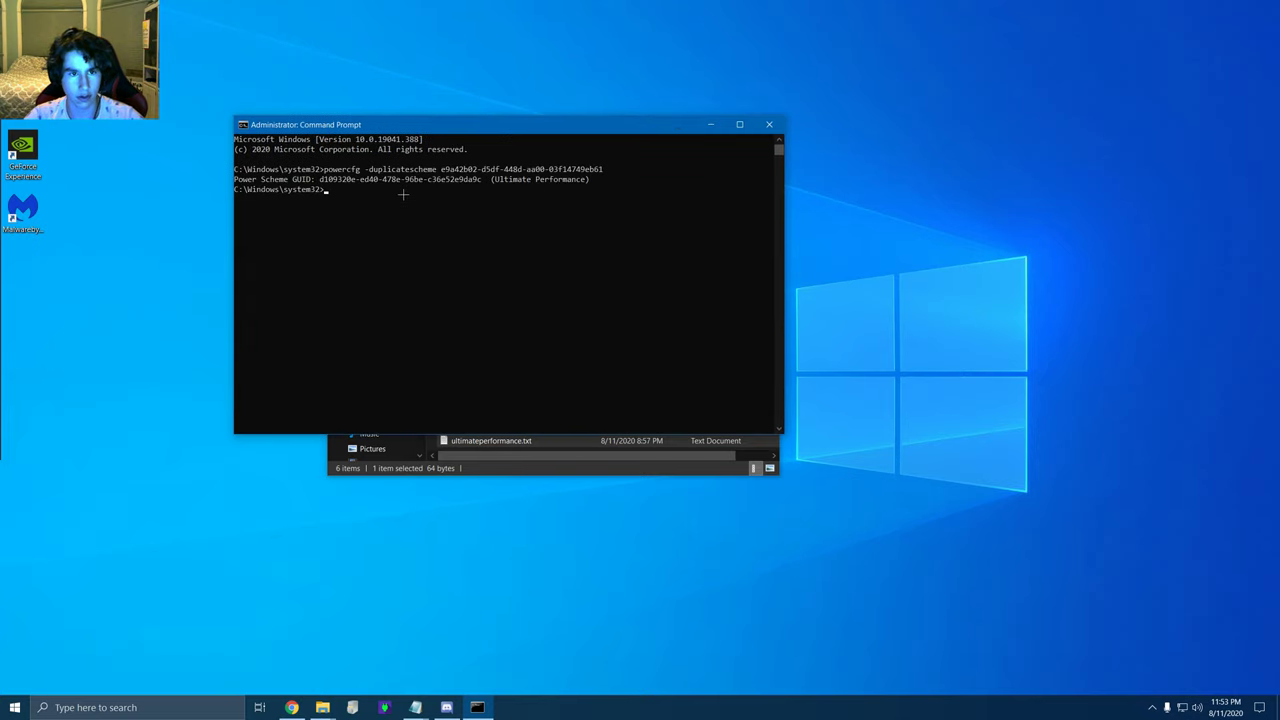
drag(245, 189, 586, 181)
click(587, 179)
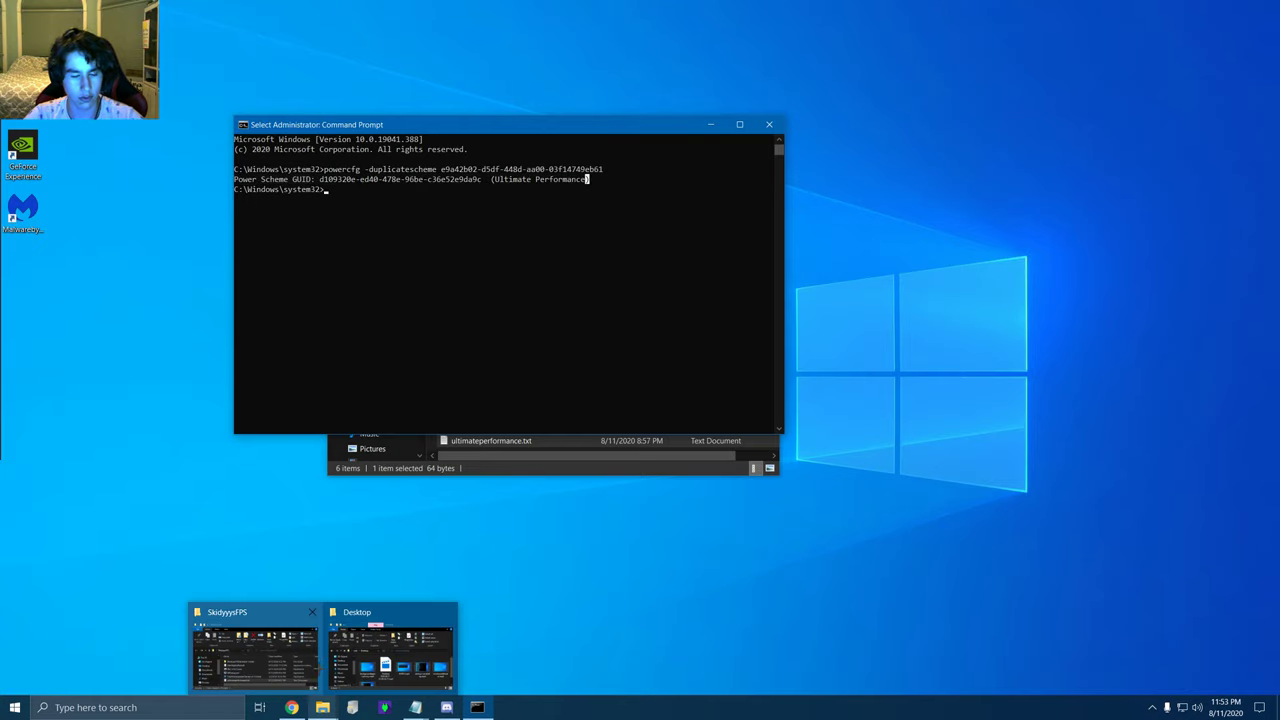
Step: Examine the available power plans in Power Options, and close both that window and Command Prompt
click(145, 712)
text(power)
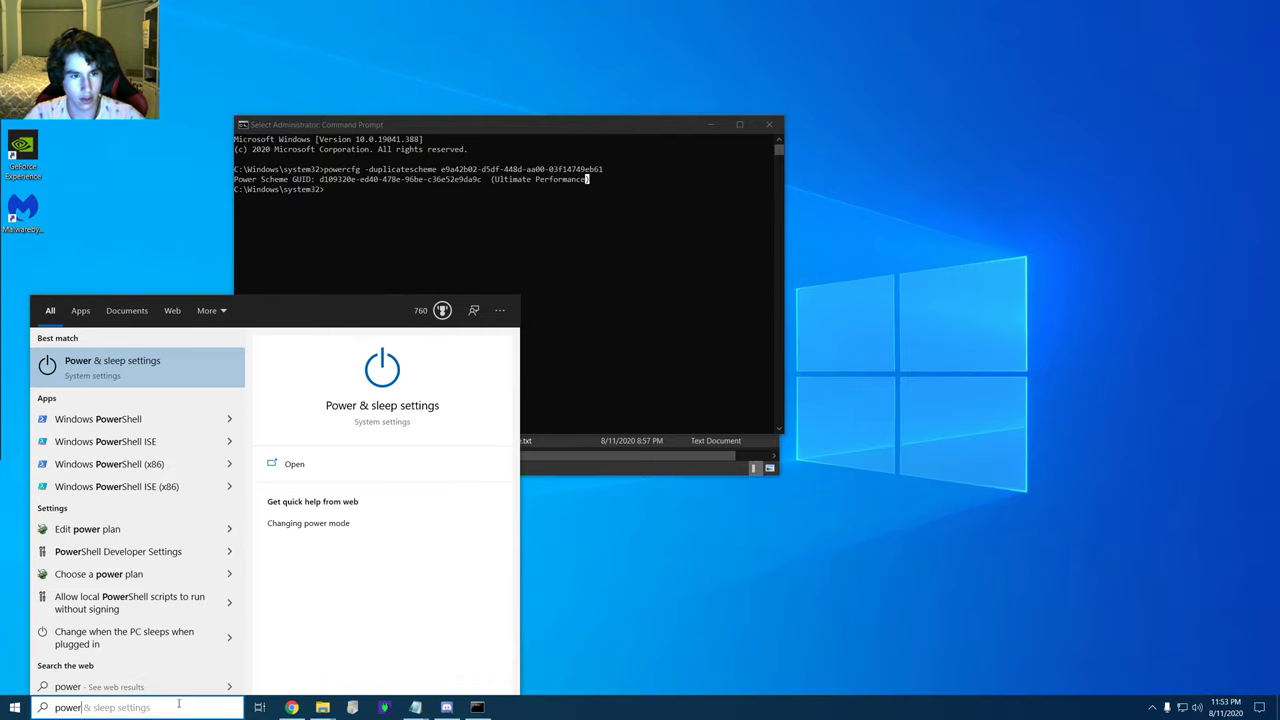
key(BackSpace)
key(BackSpace)
key(Escape)
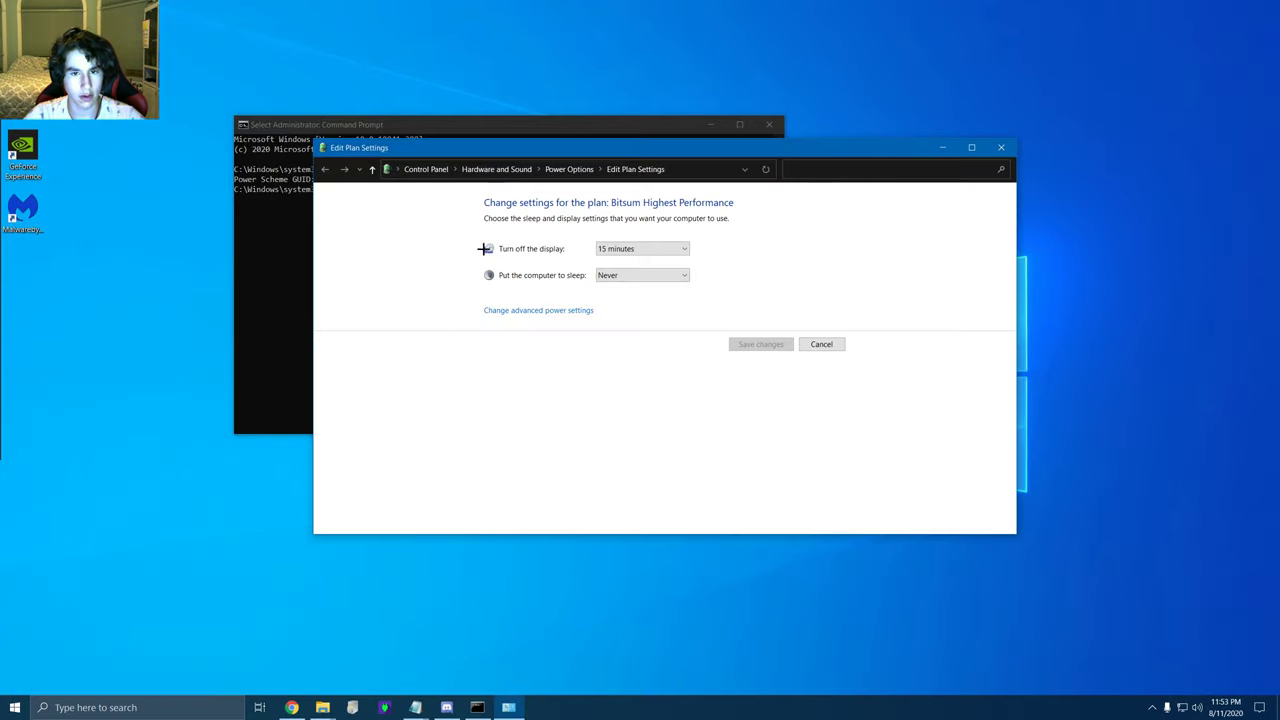
click(569, 169)
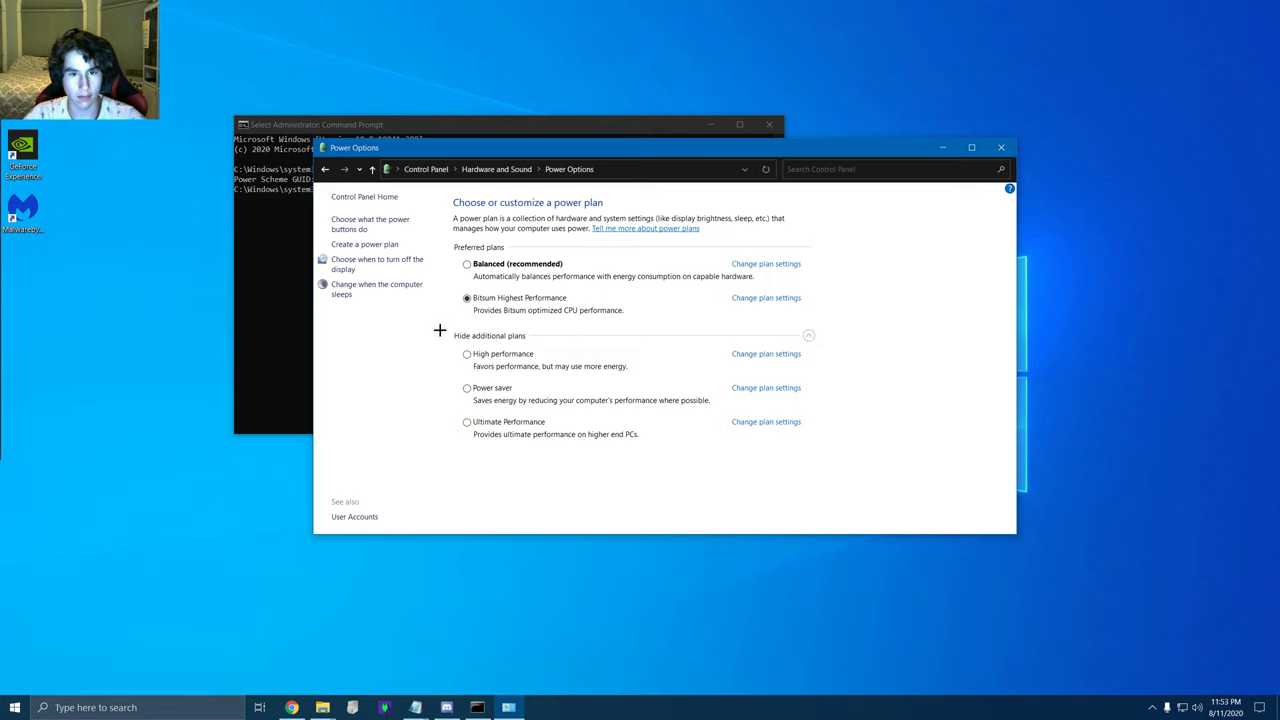
click(1001, 148)
click(769, 124)
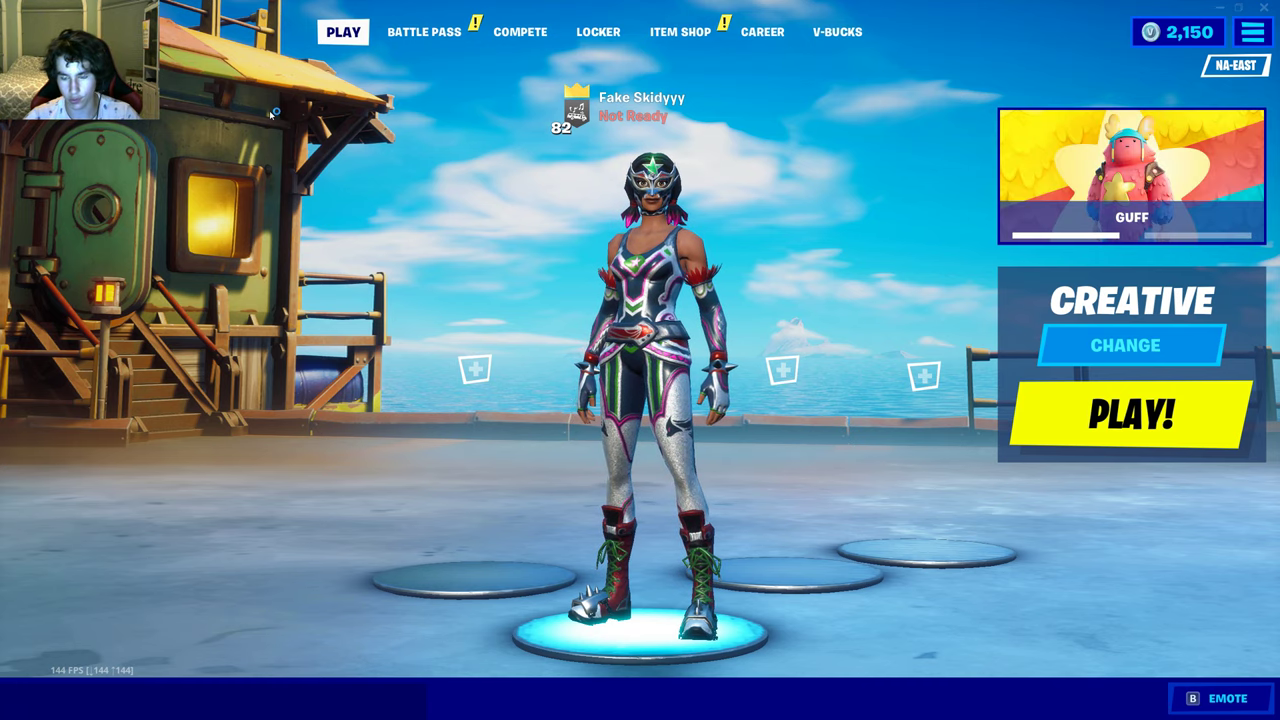
Step: Open Task Manager over Fortnite and go to the details of the Fortnite process
key(ctrl+alt+Delete)
key(Escape)
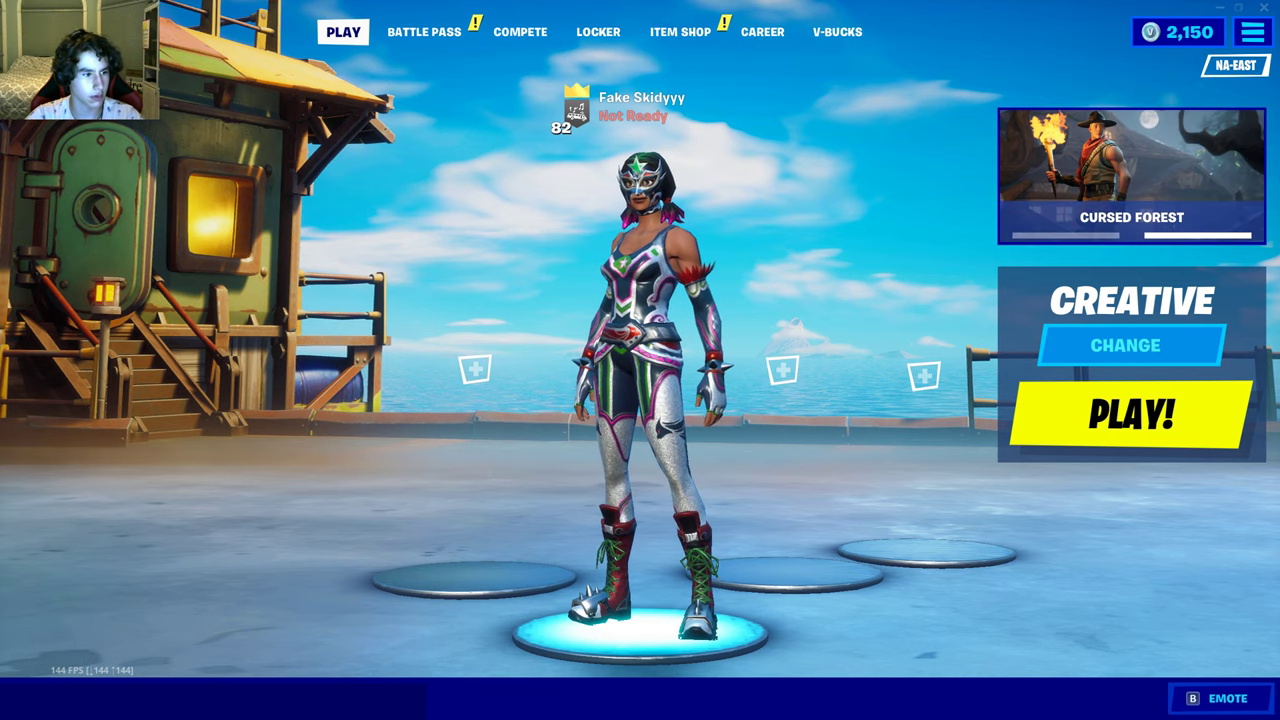
key(ctrl+shift+Escape)
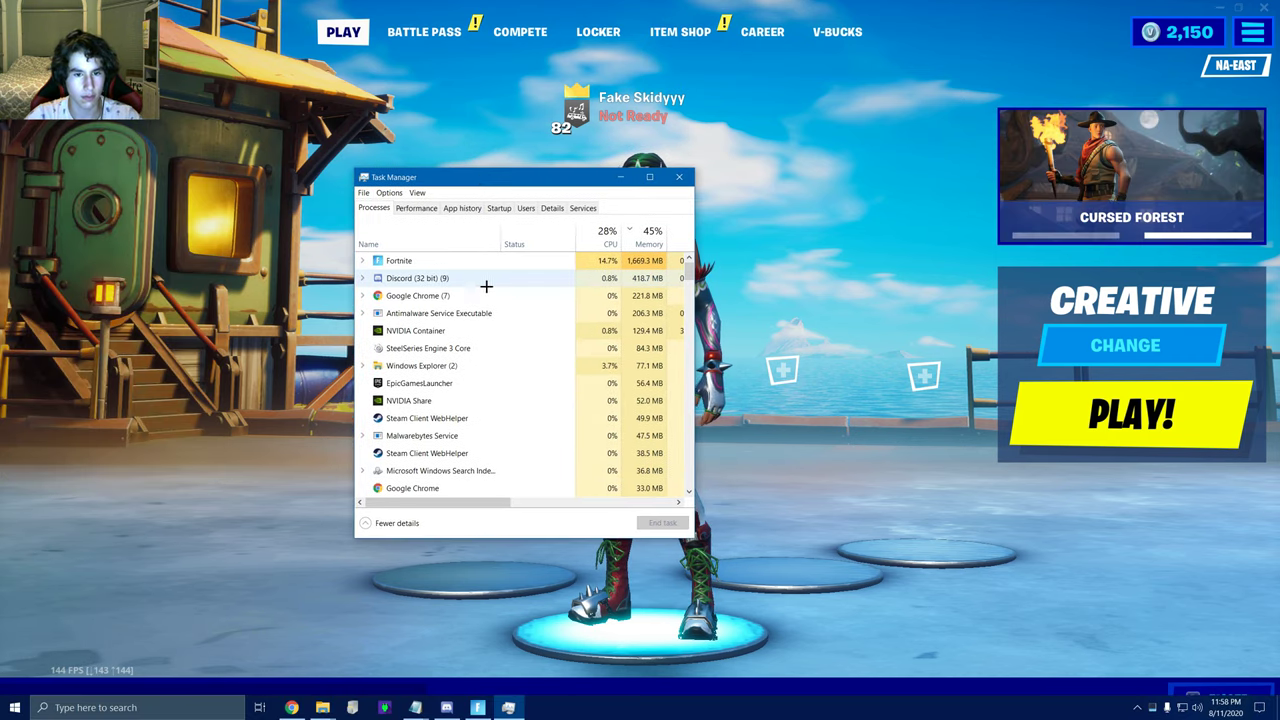
click(452, 262)
right_click(418, 262)
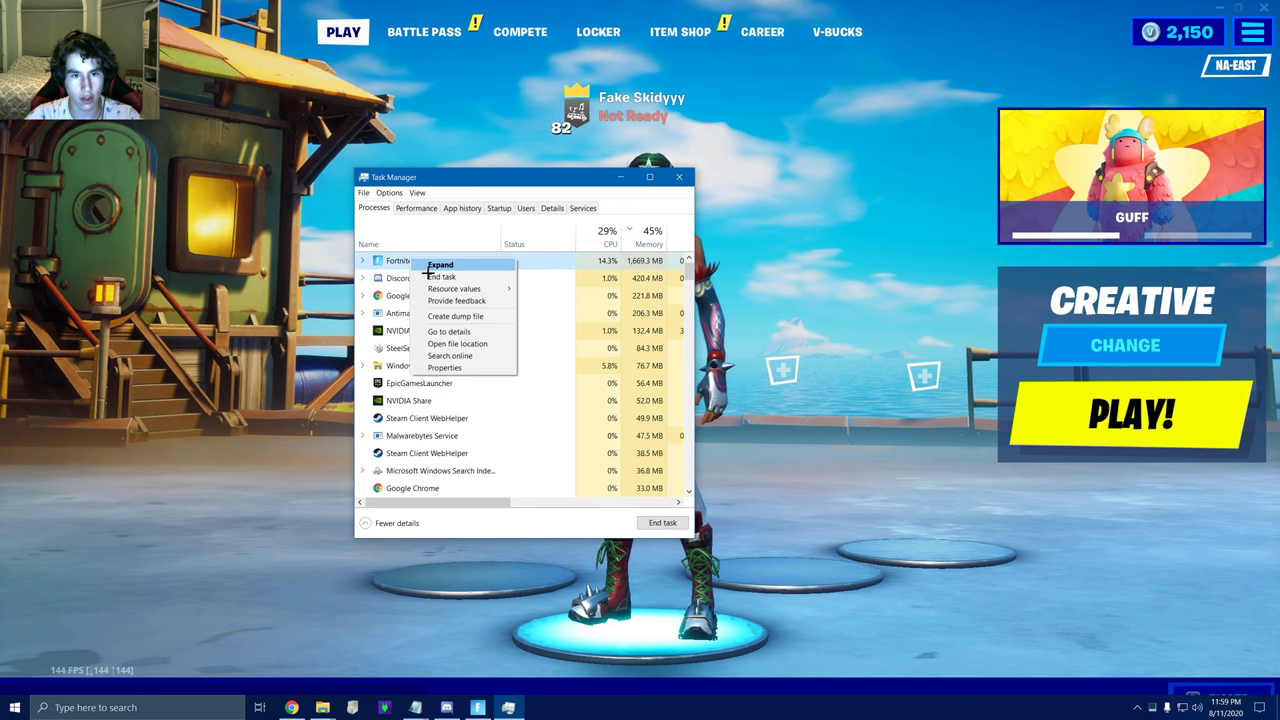
click(478, 331)
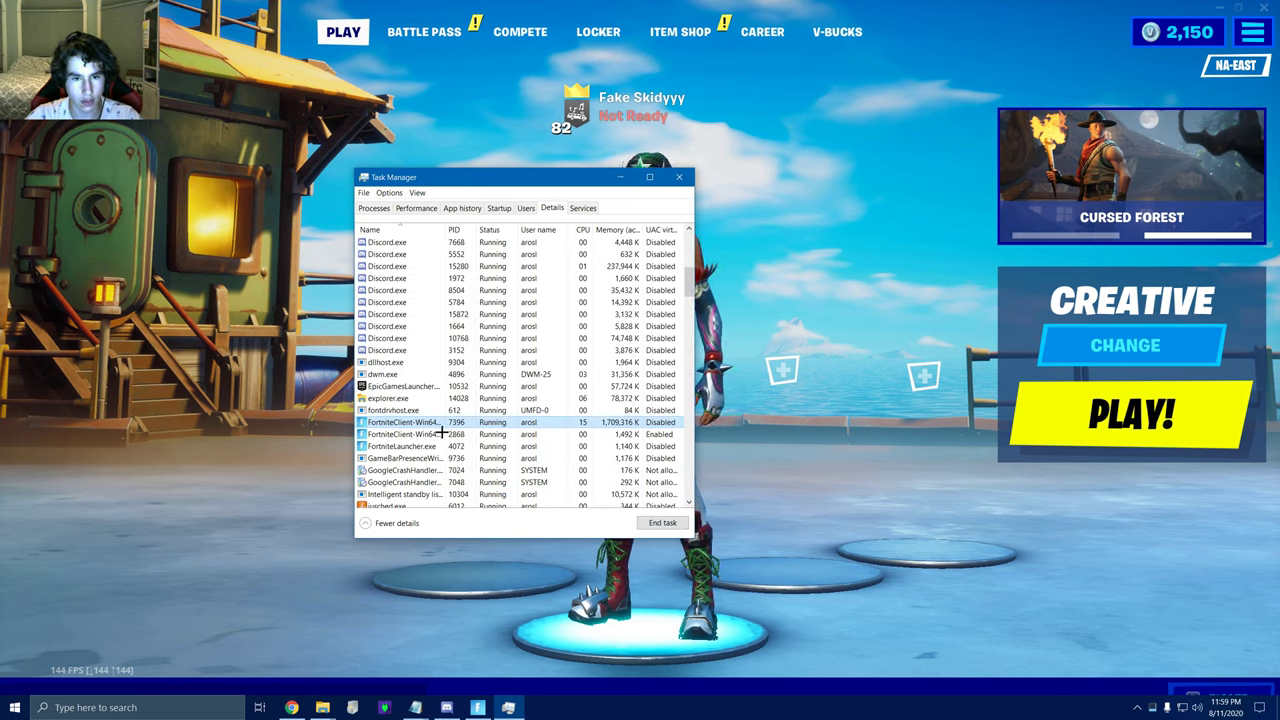
Step: Set the priority of the main FortniteClient-Win64 process to High and return to the game
right_click(453, 426)
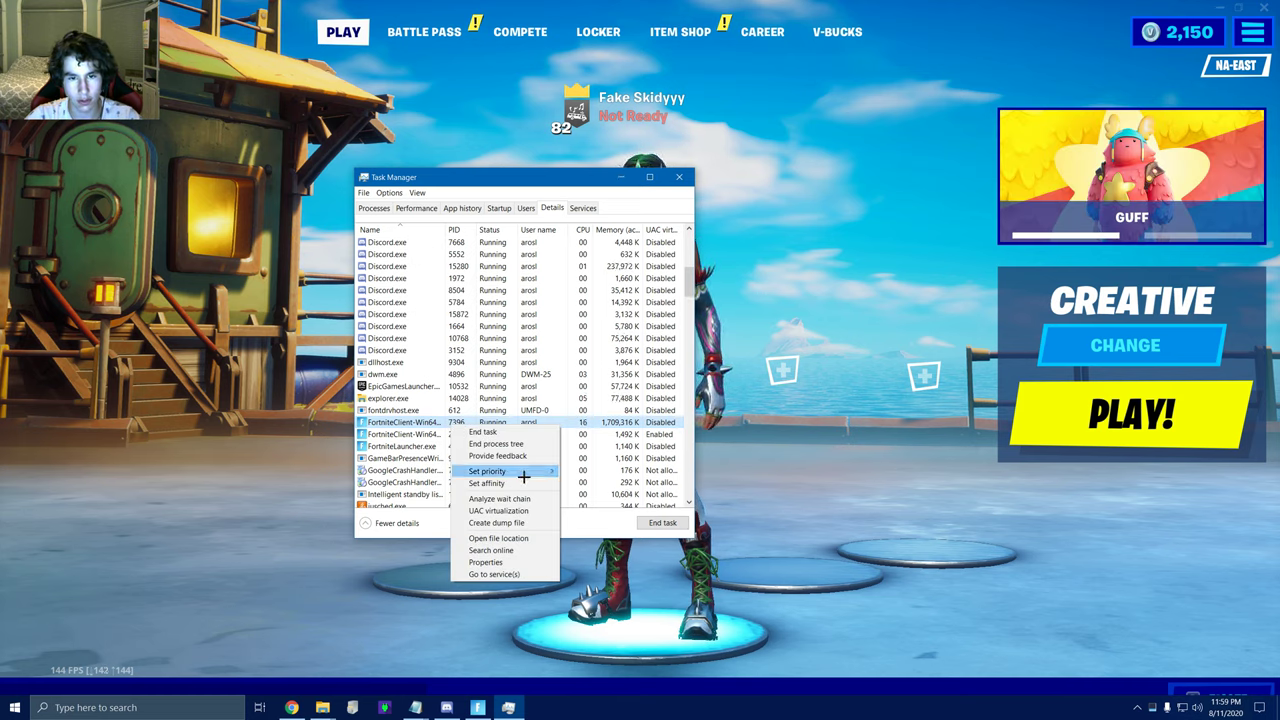
mouse_move(530, 472)
click(590, 490)
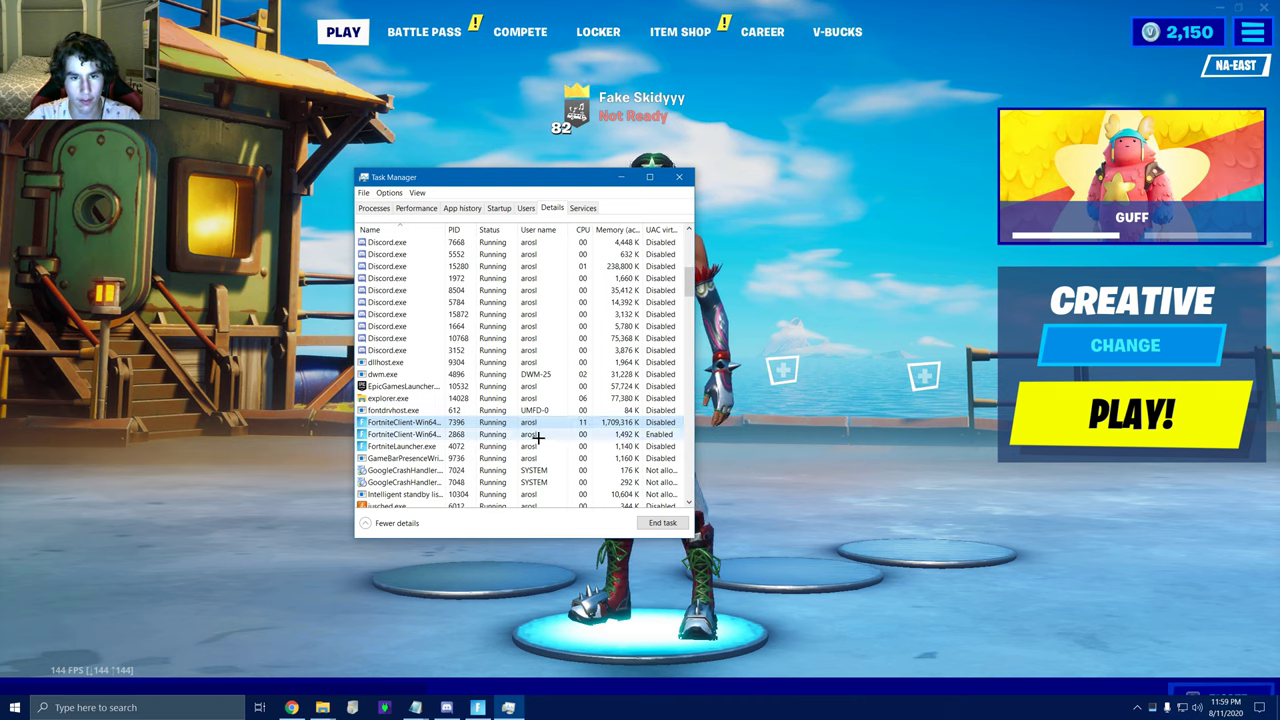
right_click(574, 423)
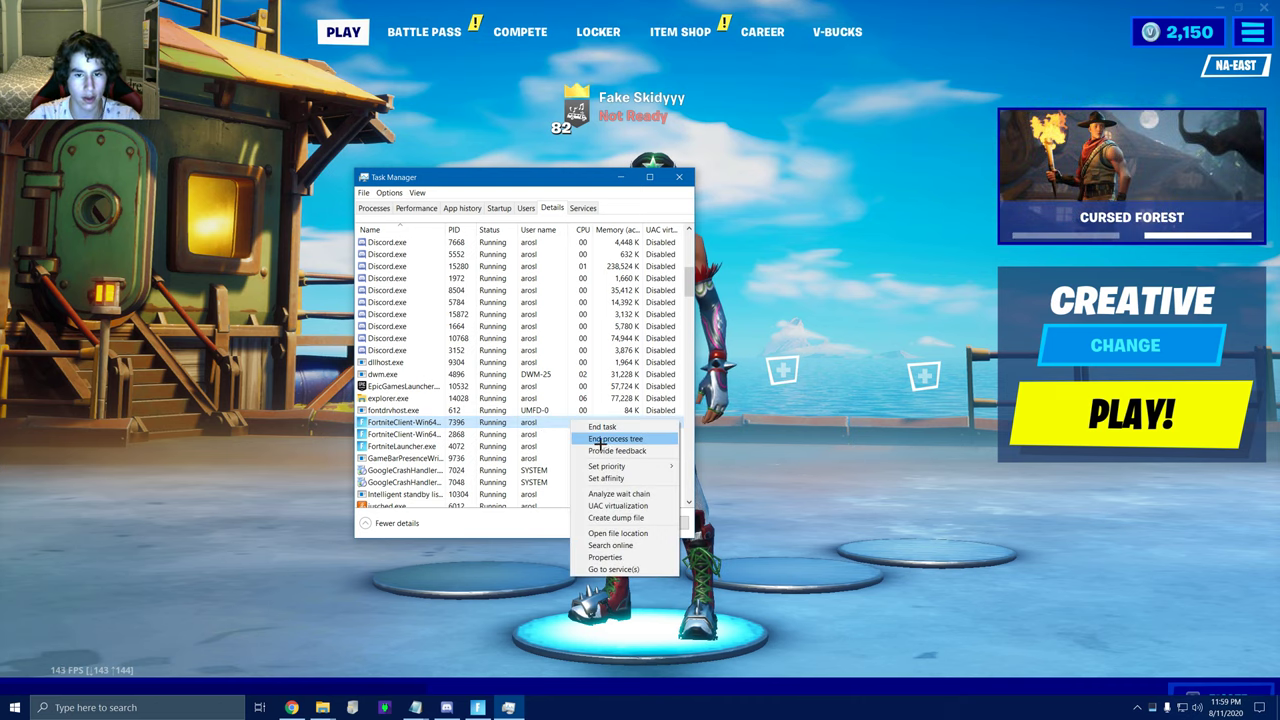
right_click(446, 427)
mouse_move(520, 473)
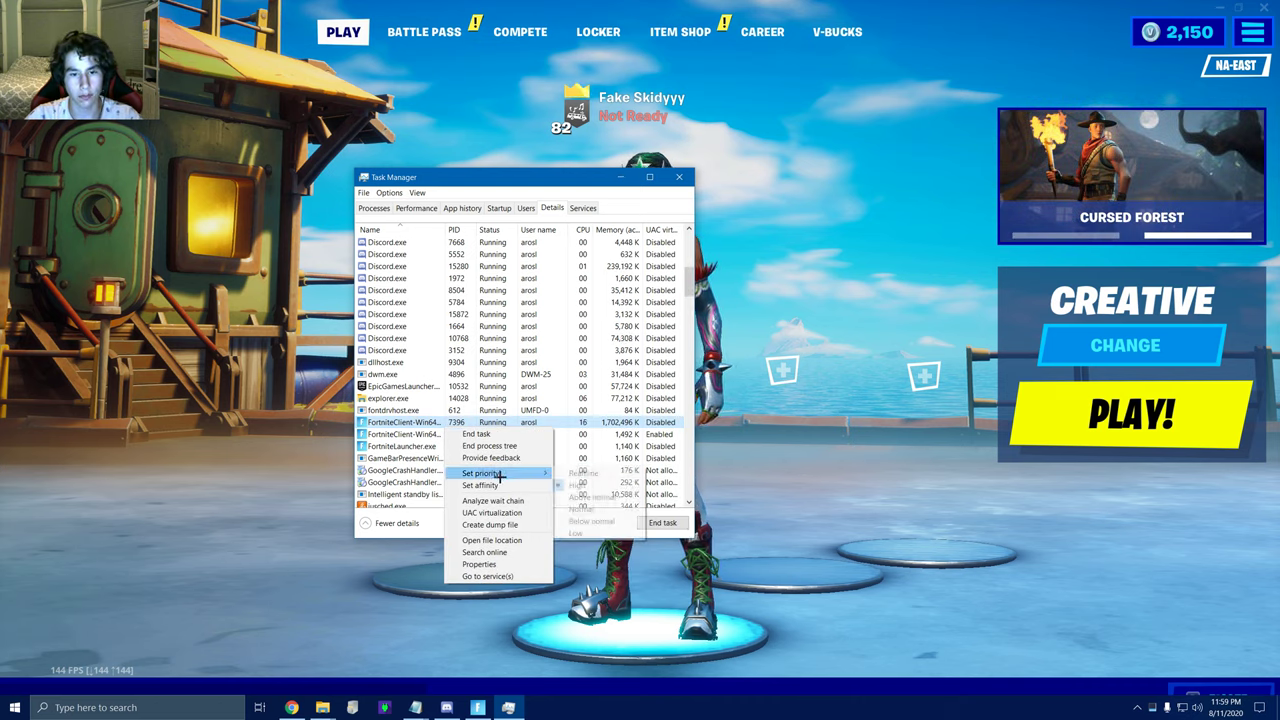
click(589, 489)
right_click(424, 422)
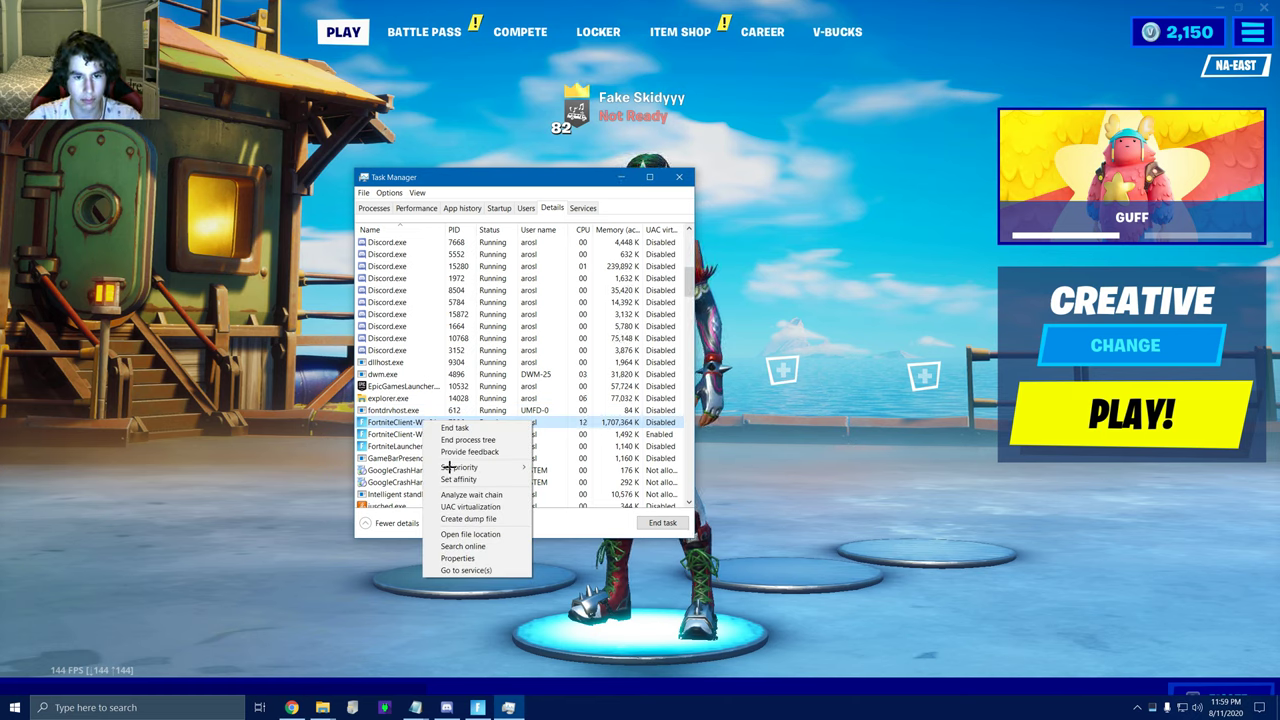
drag(588, 180, 560, 190)
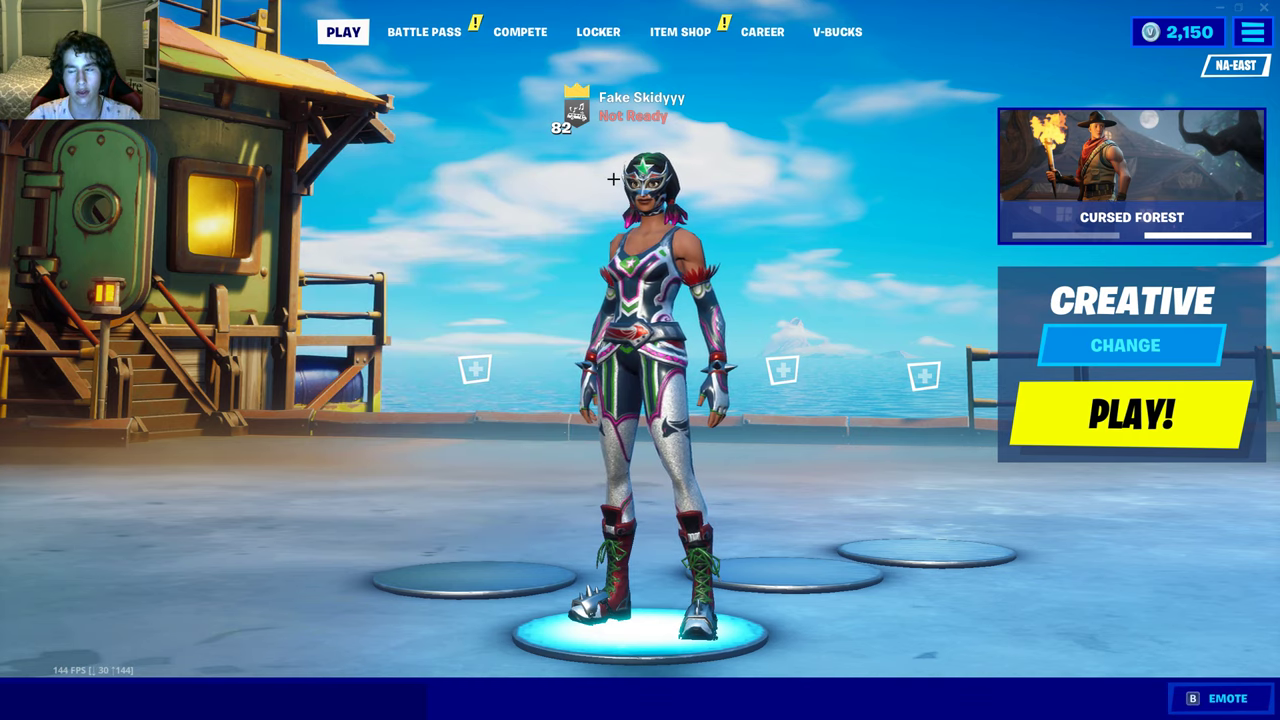
Step: Open Fortnite's video settings and set the display resolution to 1920 x 1080 16:9
click(1252, 32)
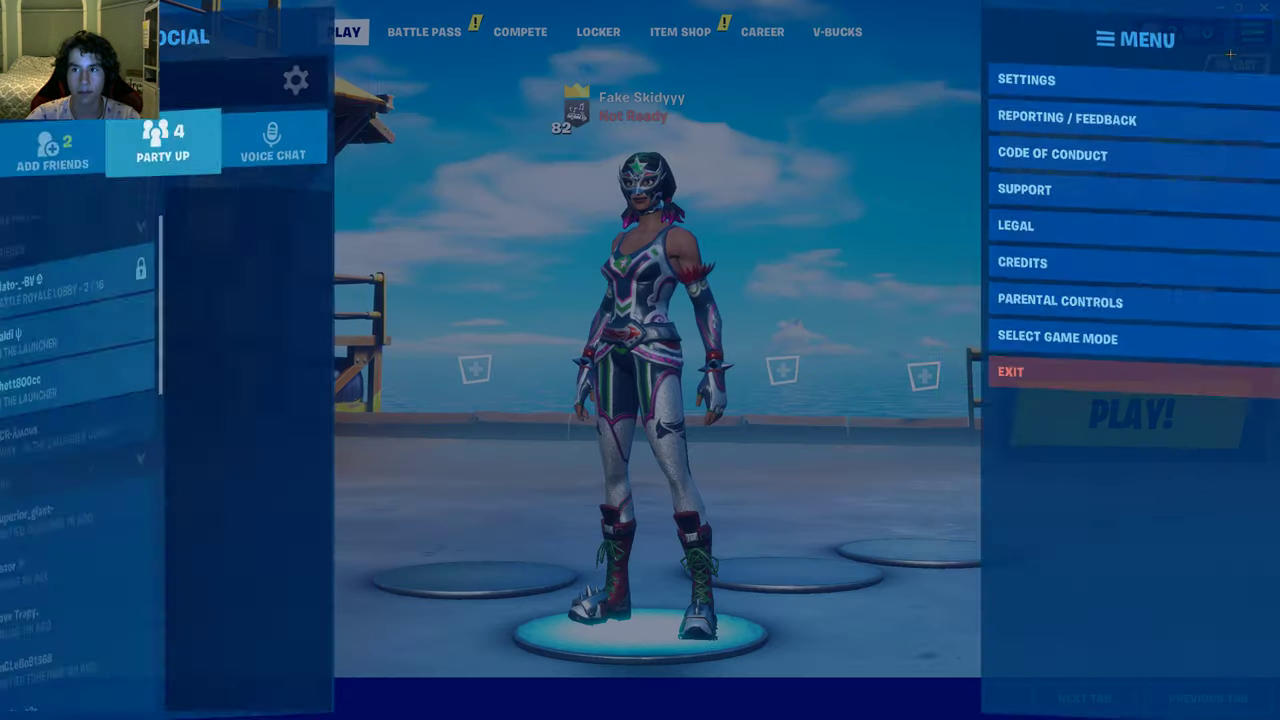
click(1127, 72)
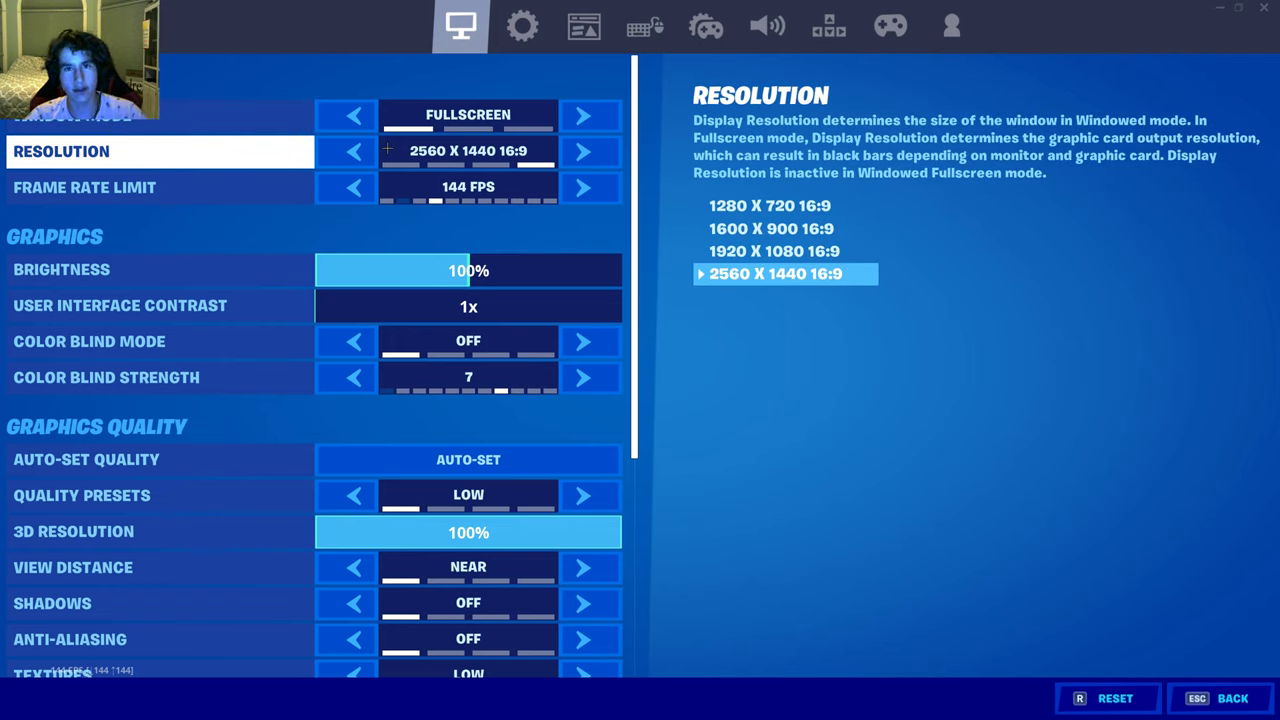
click(354, 151)
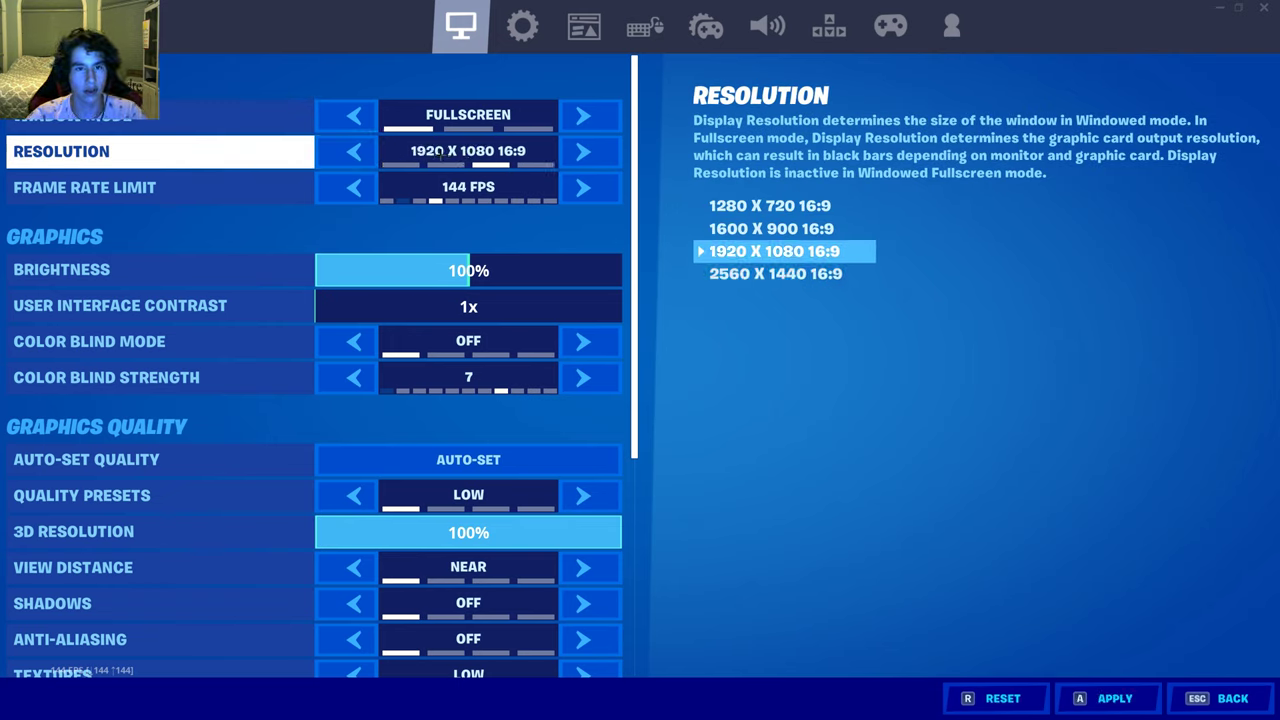
Step: Set the display resolution to 2560 x 1440 16:9 and raise the frame rate limit to Unlimited
click(602, 162)
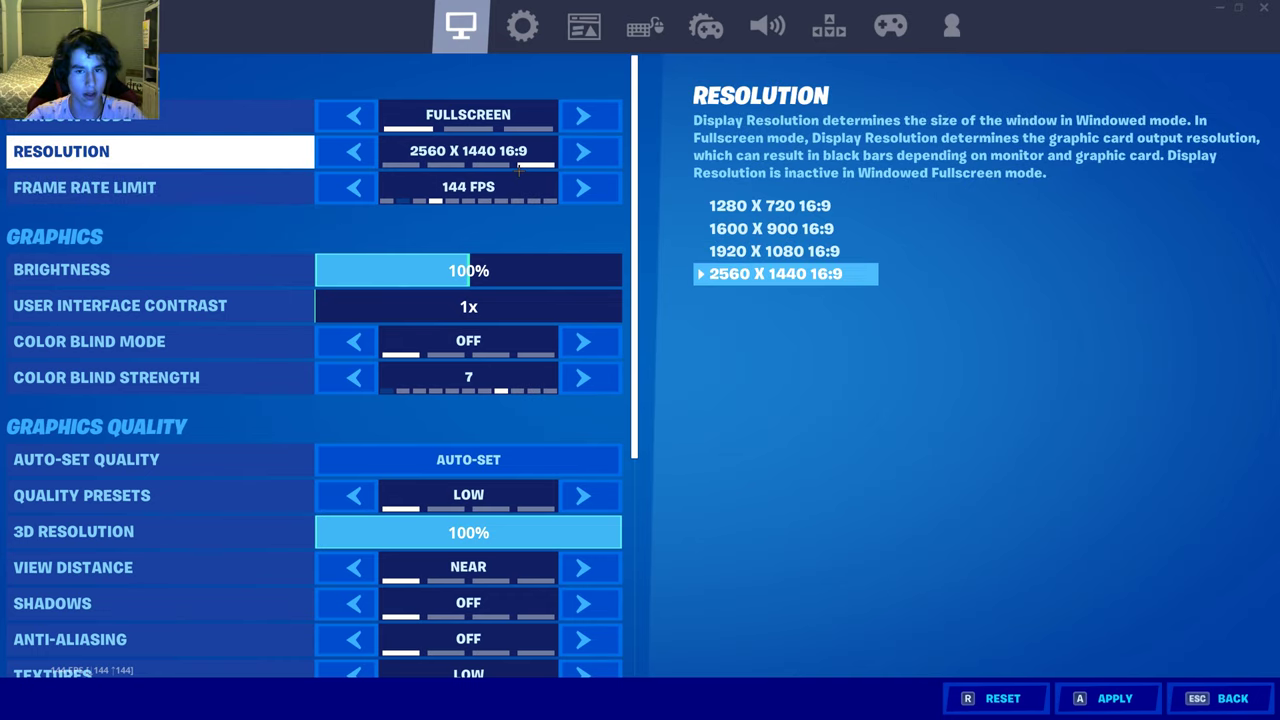
click(571, 191)
click(571, 191)
click(569, 194)
click(569, 194)
click(569, 195)
click(569, 195)
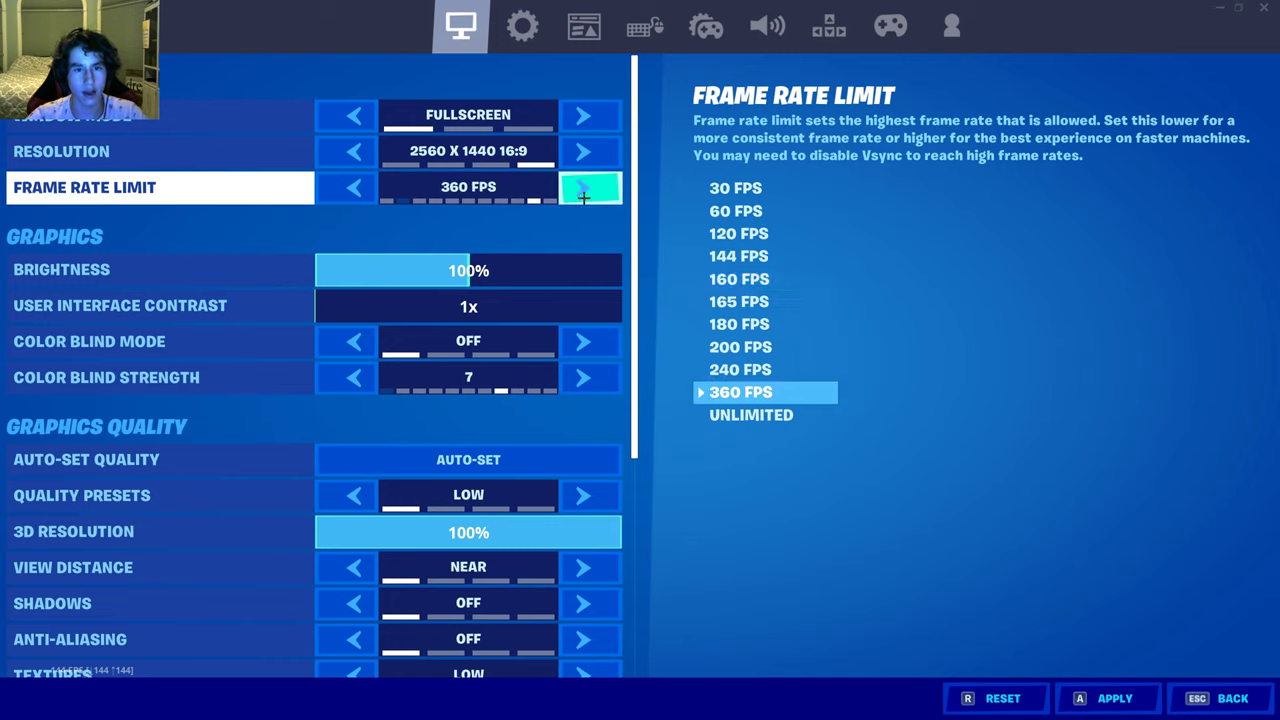
click(569, 195)
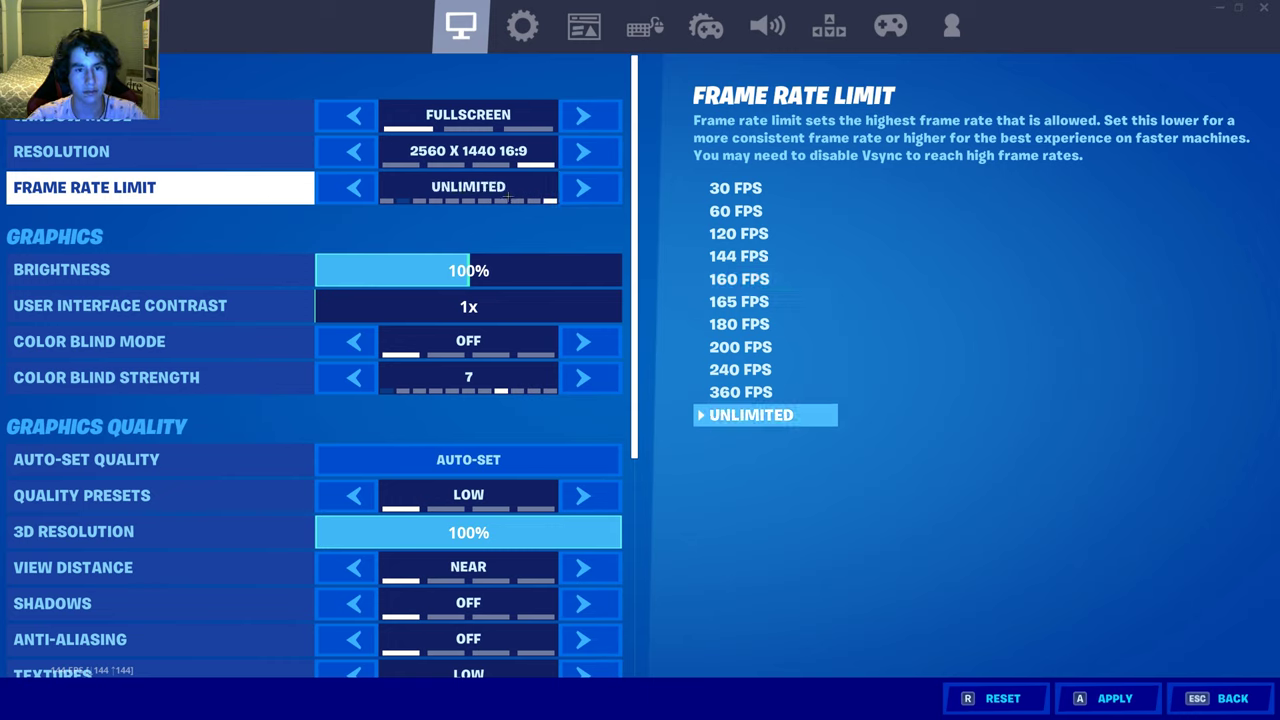
Step: Set the frame rate limit to 144 FPS
click(335, 190)
click(335, 190)
click(335, 195)
click(335, 195)
click(334, 196)
click(333, 197)
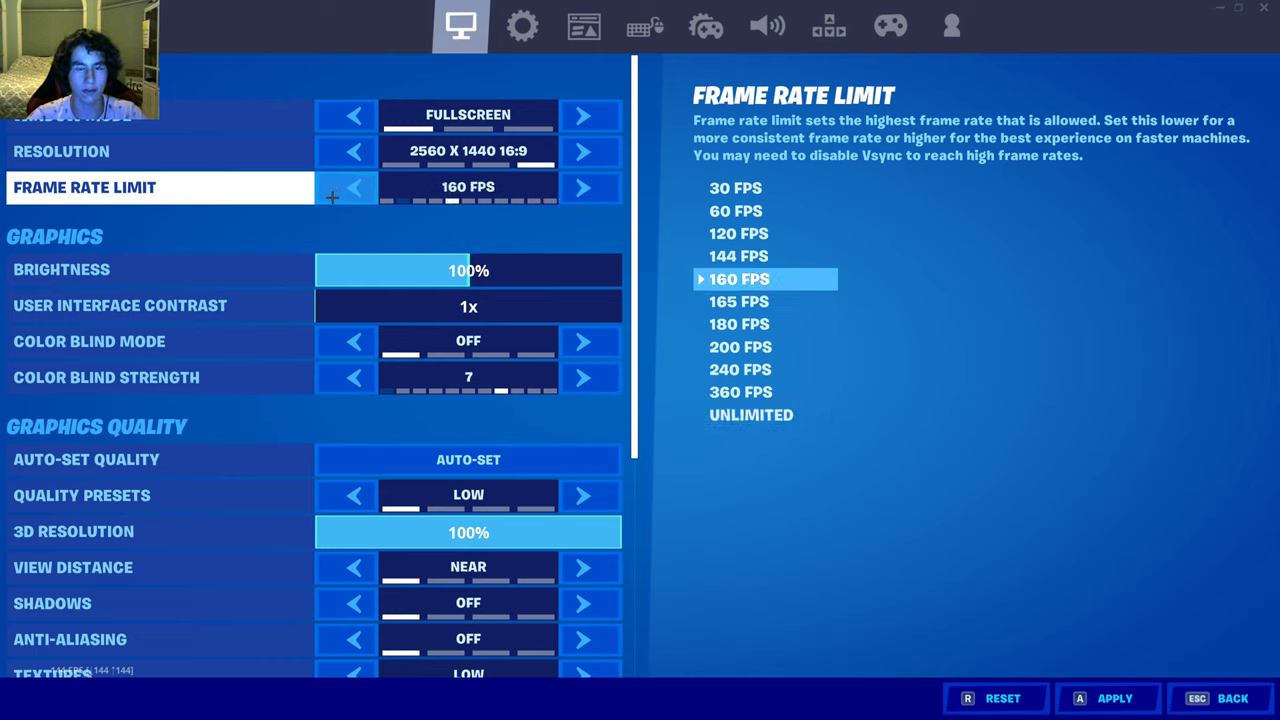
click(331, 197)
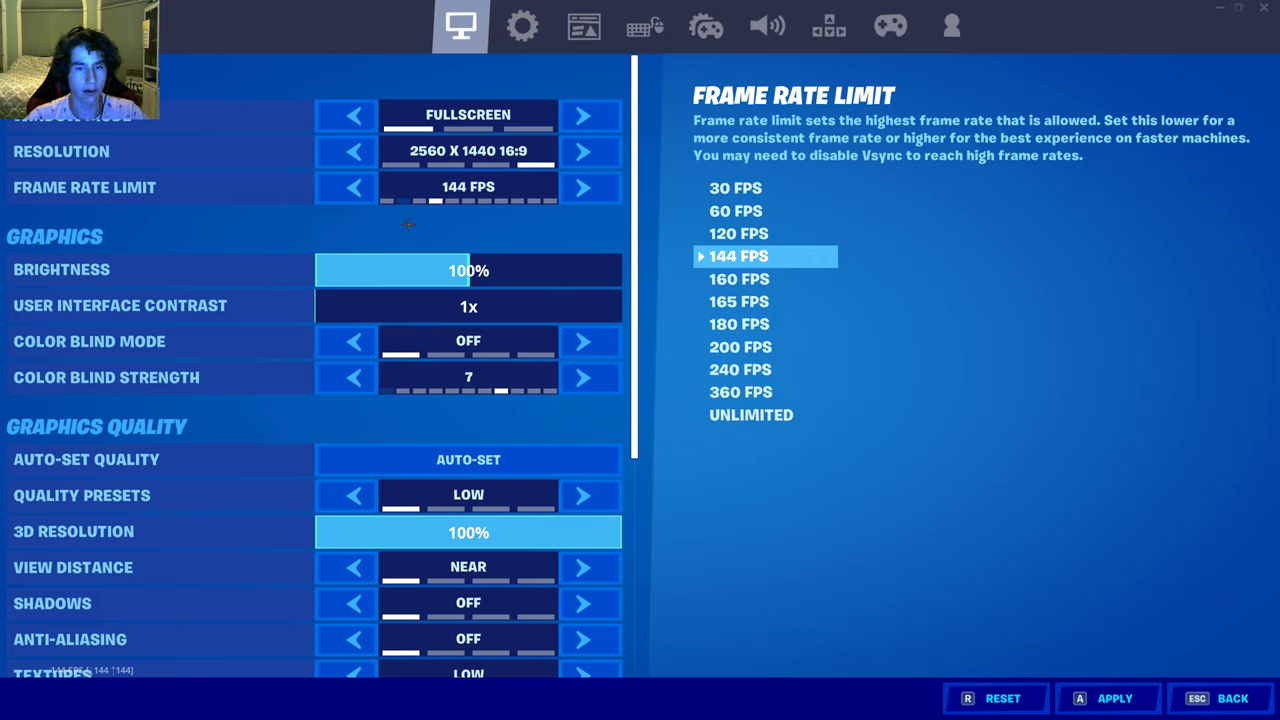
Step: Try the frame rate limit at Unlimited once more and step it back down to 144 FPS
click(614, 196)
click(614, 196)
click(614, 196)
click(614, 196)
click(614, 196)
click(614, 196)
click(614, 196)
click(366, 195)
click(366, 195)
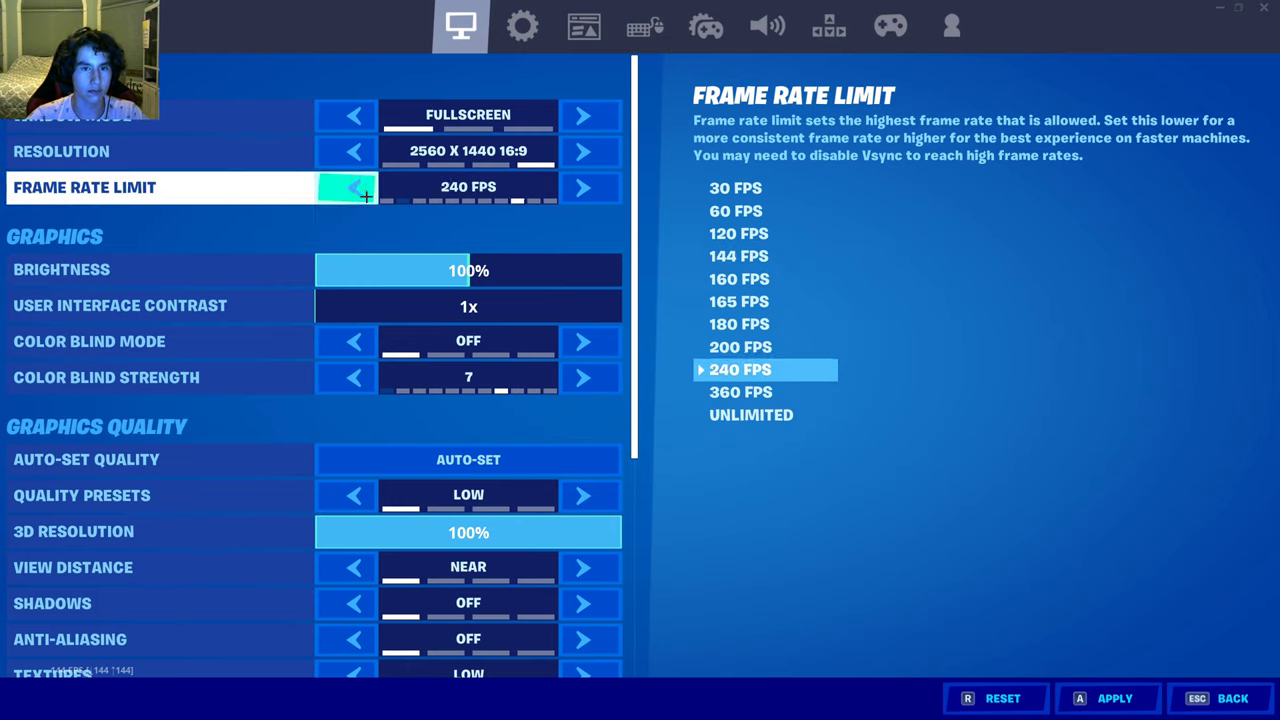
click(368, 196)
click(368, 196)
click(368, 196)
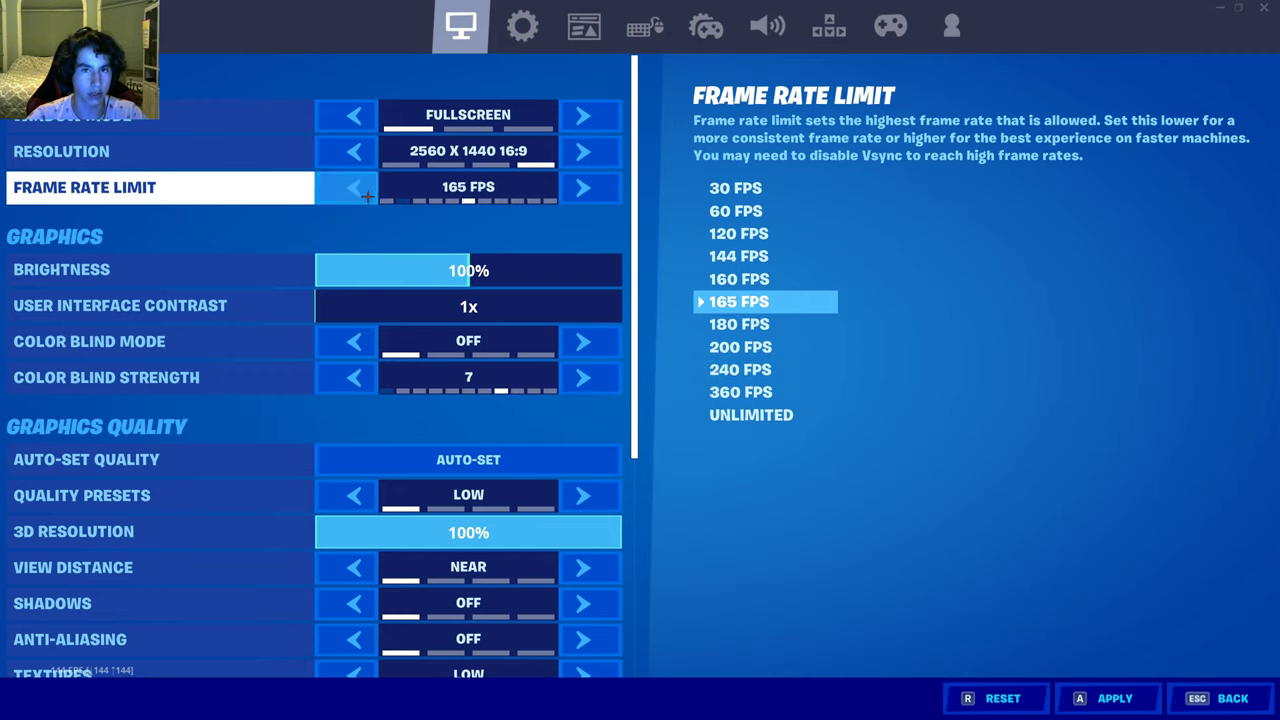
click(368, 196)
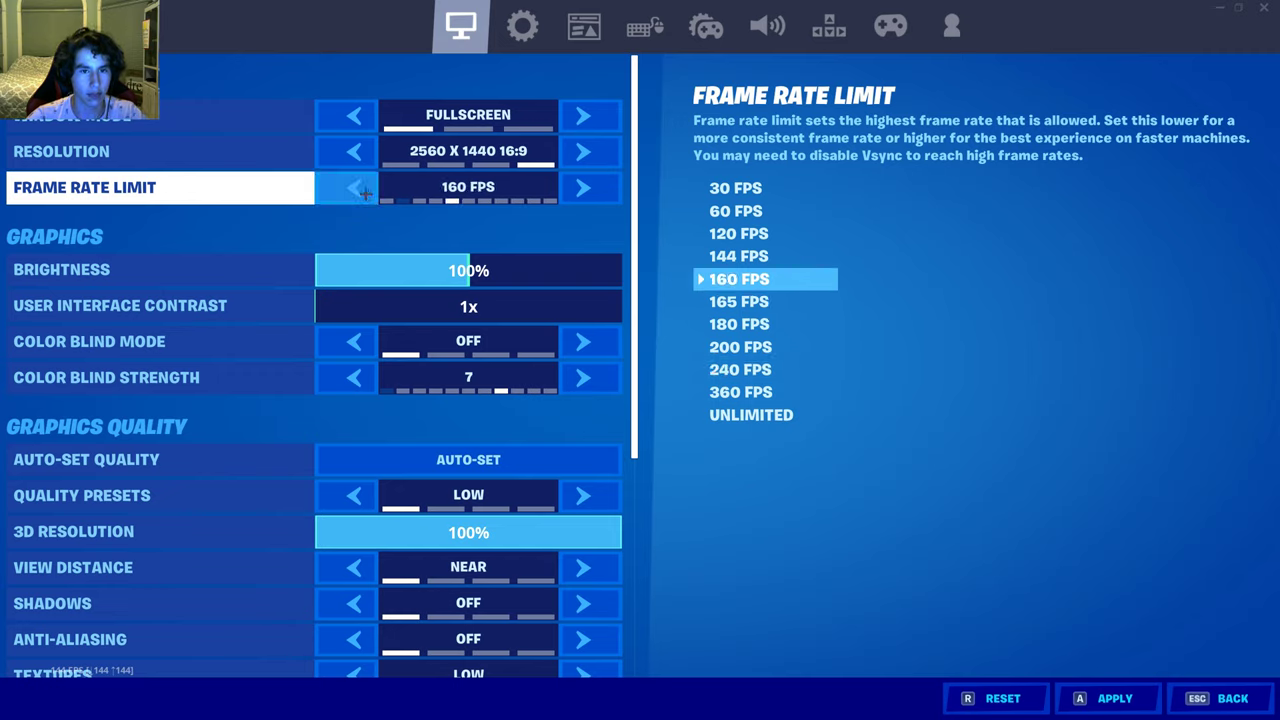
click(370, 197)
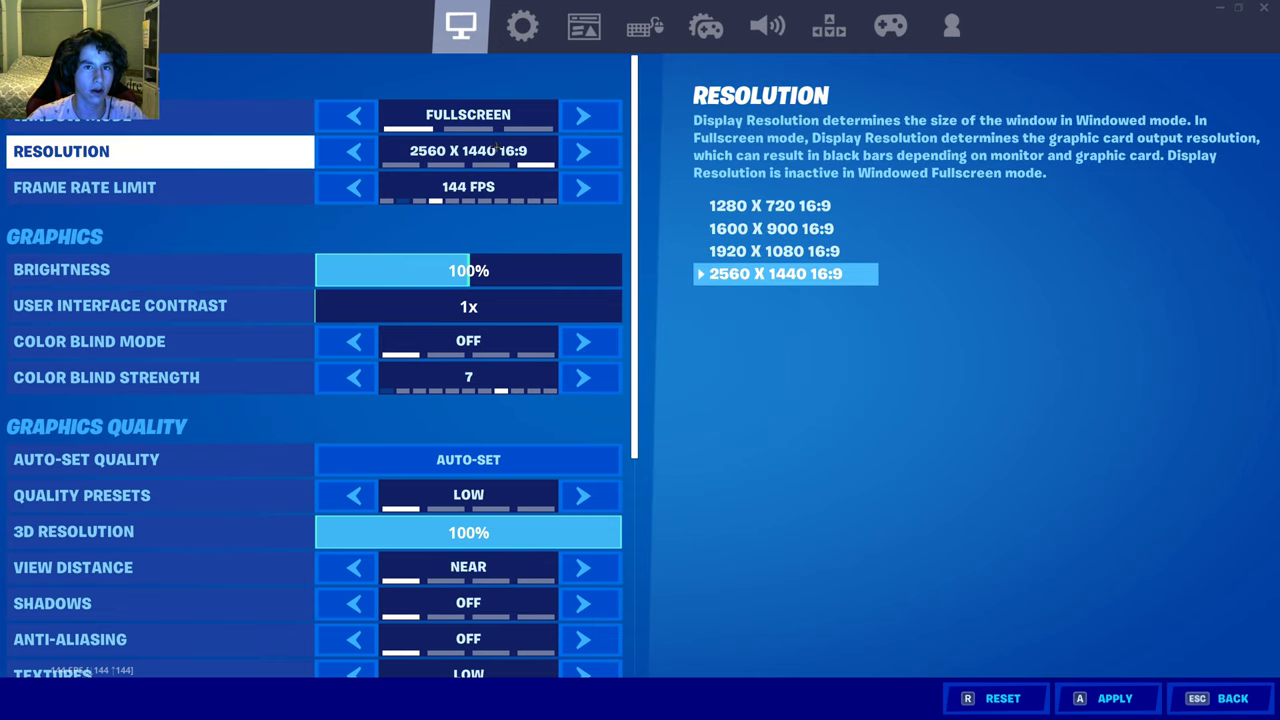
Step: Try frame rate limits below and above 144 FPS and return the limit to 144 FPS, keeping the 2560 x 1440 resolution
click(352, 188)
click(352, 188)
click(352, 188)
click(594, 195)
click(596, 197)
click(596, 197)
click(596, 197)
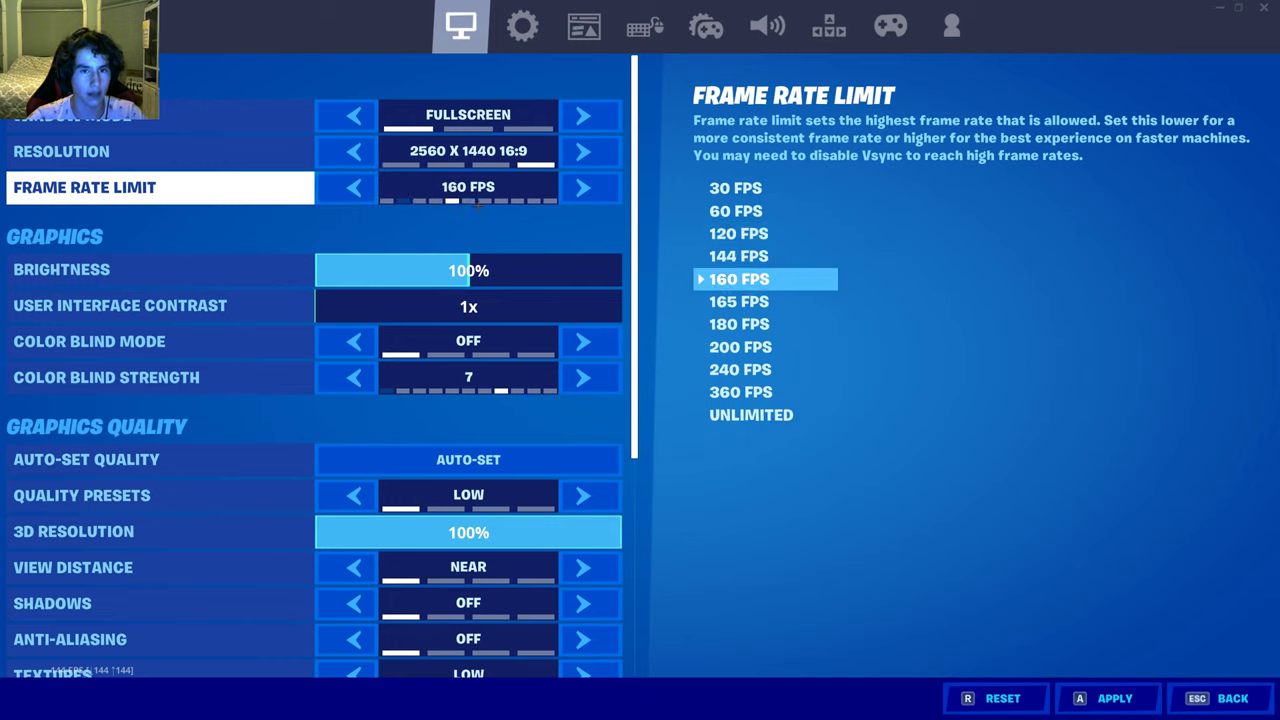
click(352, 188)
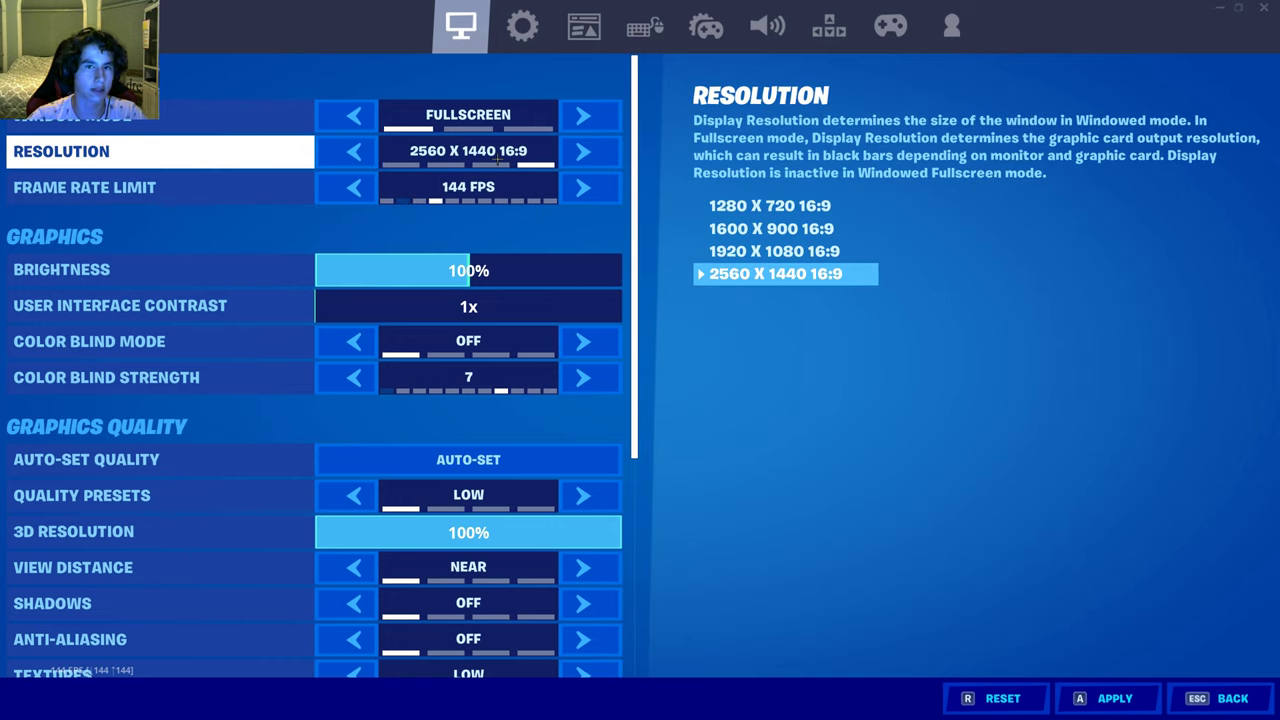
key(Left)
key(Right)
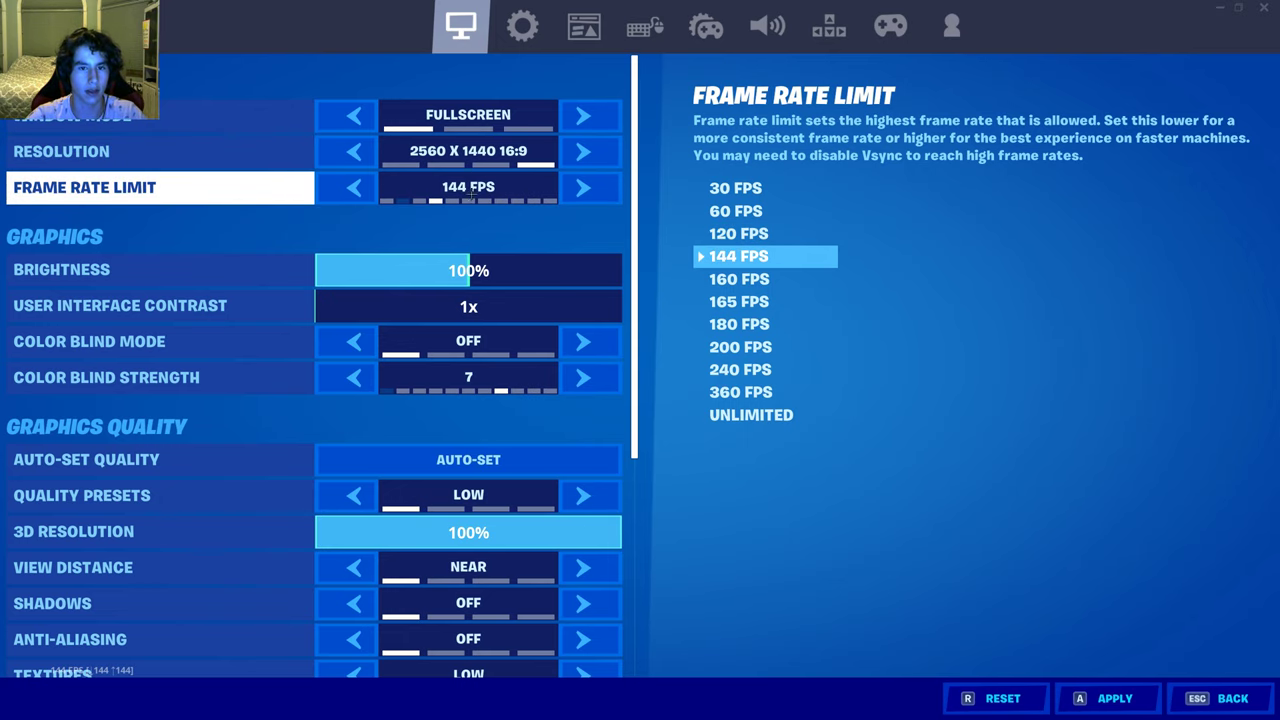
Step: Lower the 3D resolution to 18%, apply the change, and leave the settings to view the character in the lobby
scroll(214, 260, down, 1)
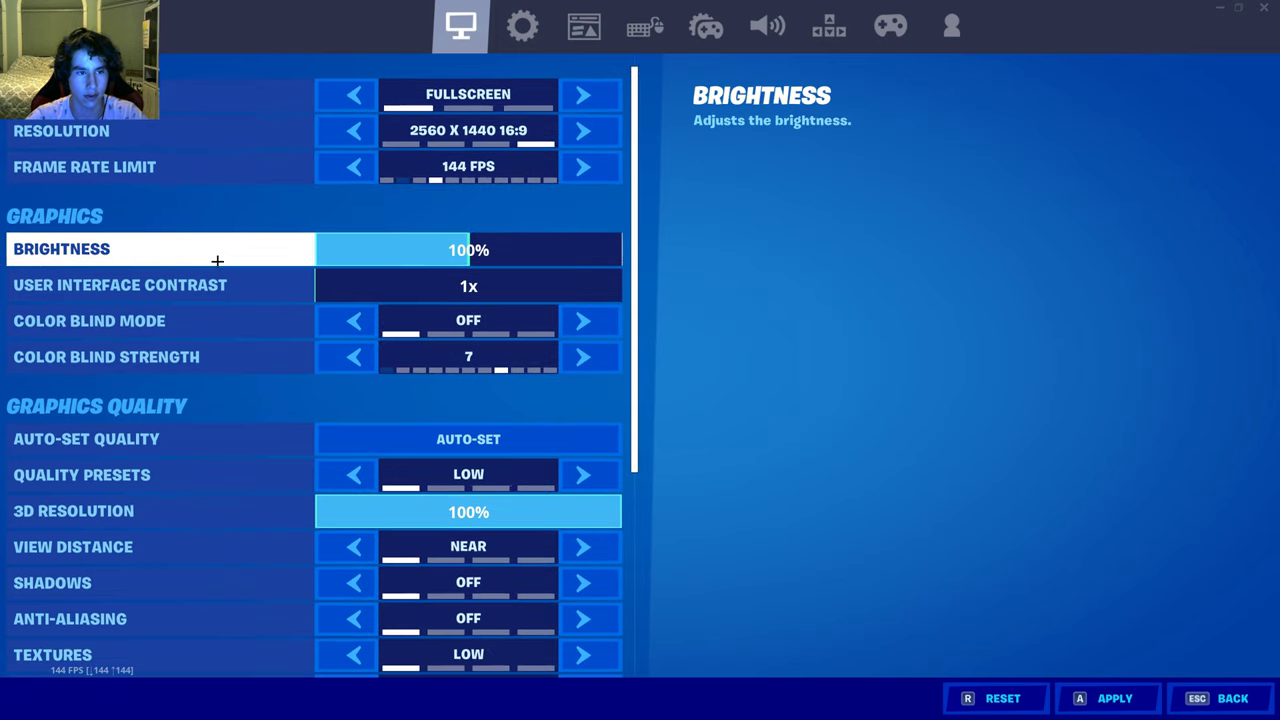
scroll(478, 240, down, 2)
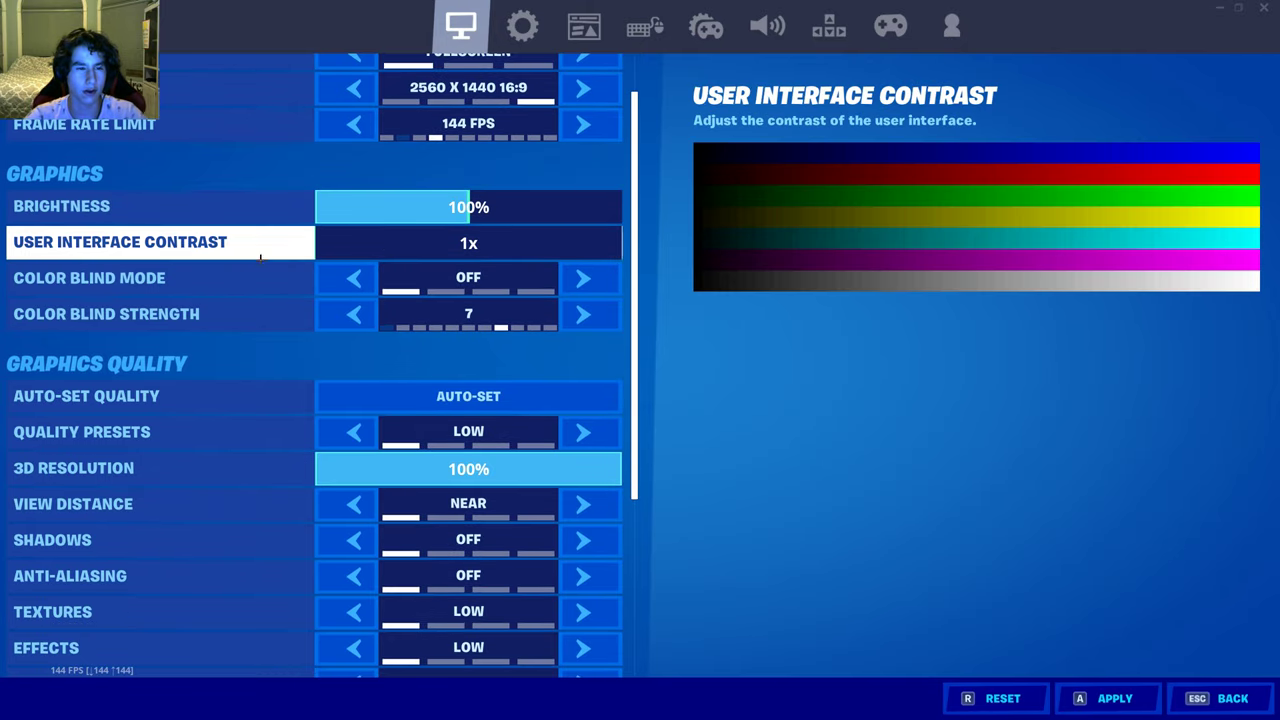
scroll(263, 257, down, 5)
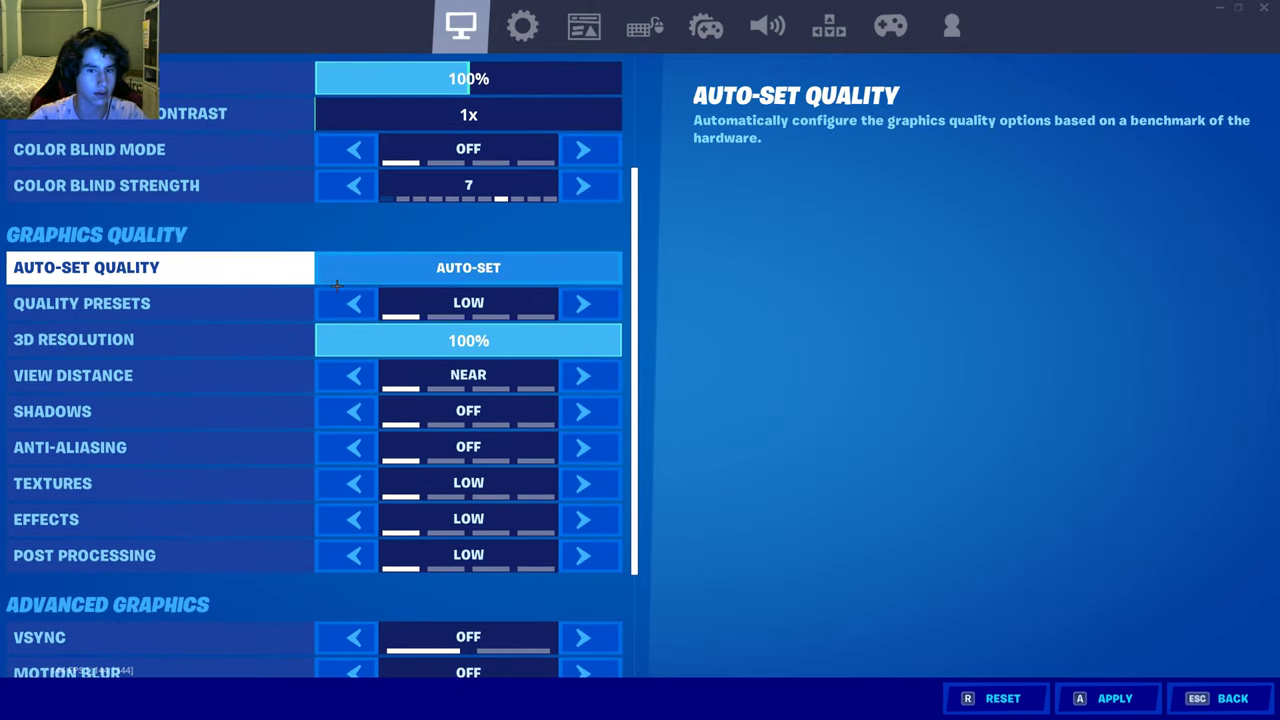
scroll(288, 262, up, 5)
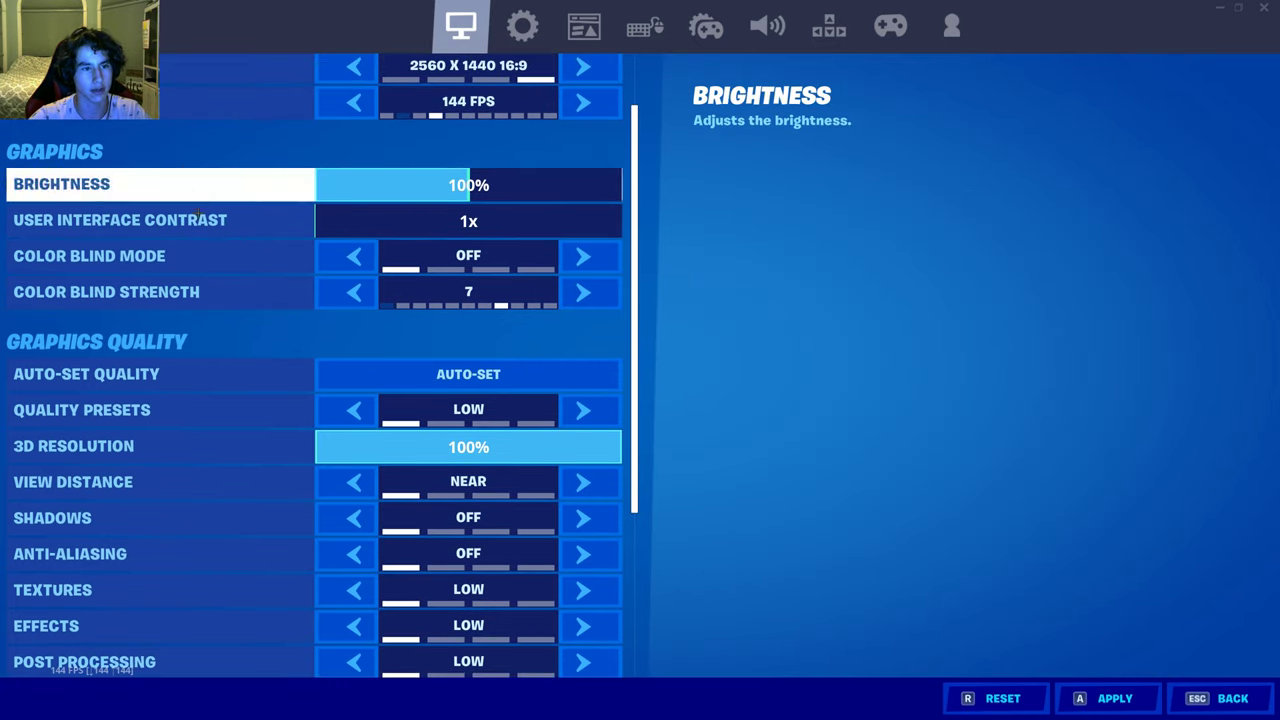
scroll(222, 310, up, 1)
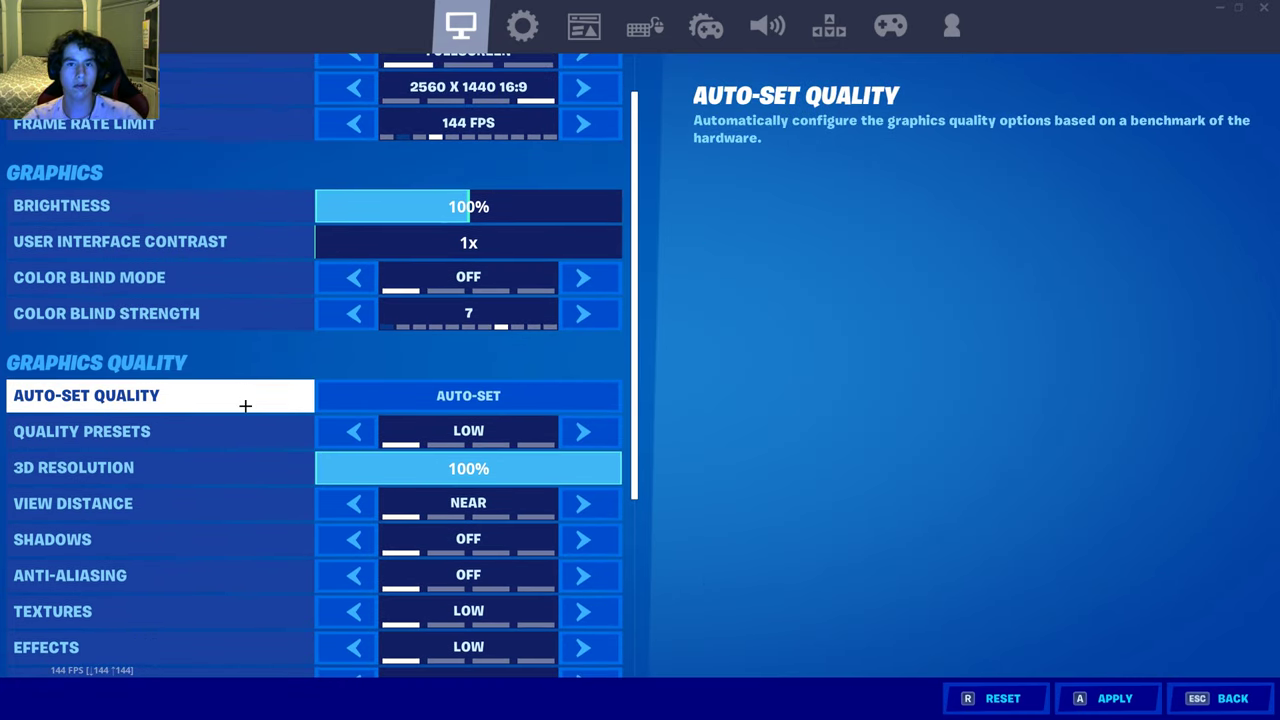
mouse_move(600, 468)
mouse_down()
mouse_move(545, 468)
mouse_move(600, 456)
mouse_move(612, 468)
mouse_up()
scroll(400, 437, up, 1)
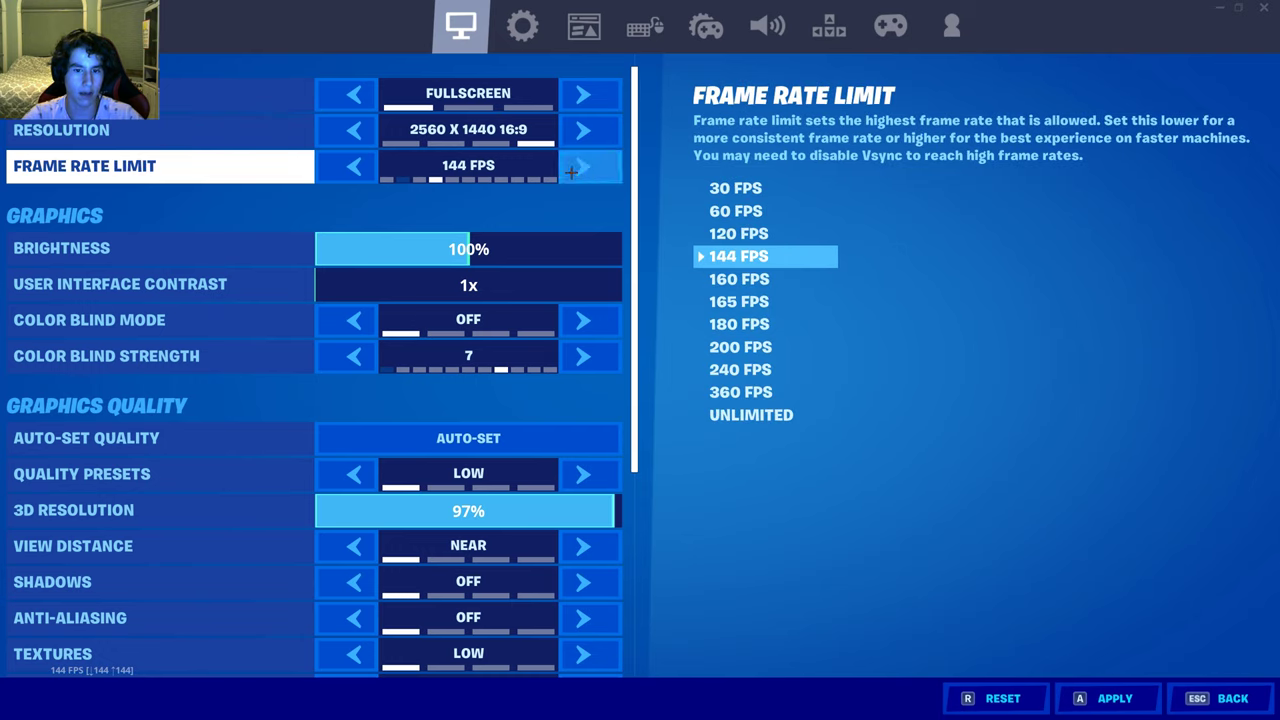
drag(560, 511, 371, 512)
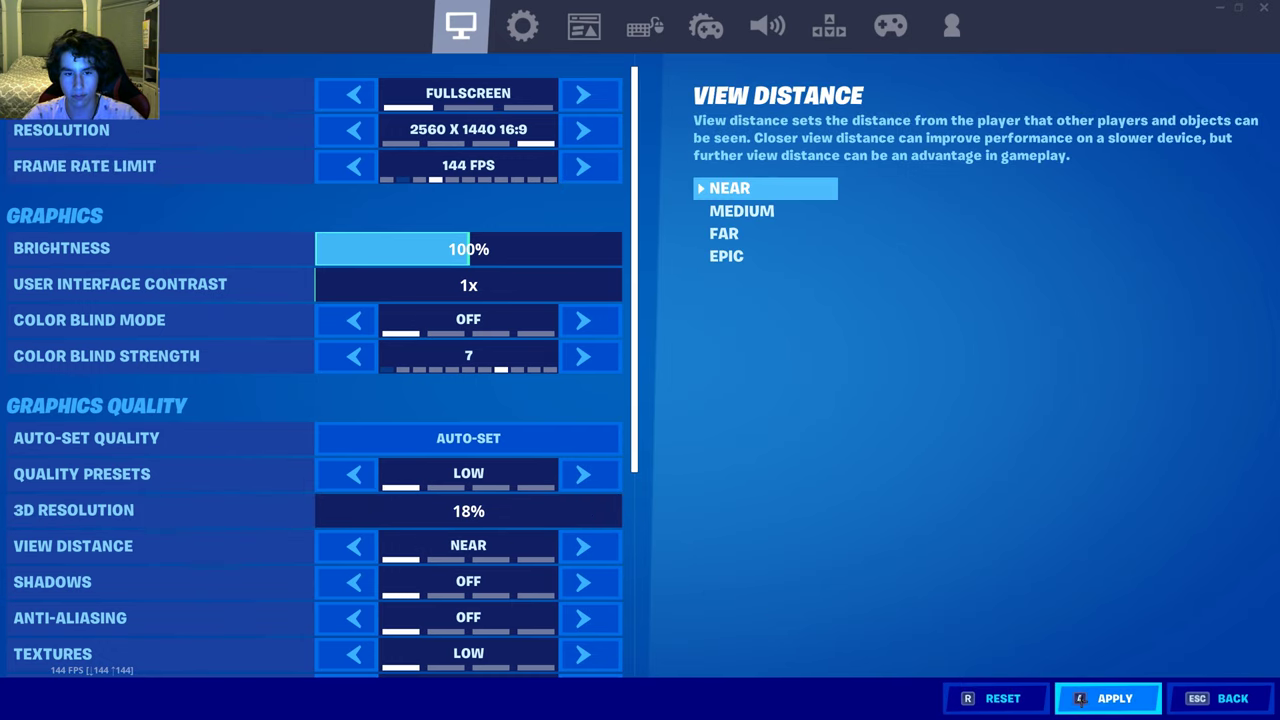
click(1220, 698)
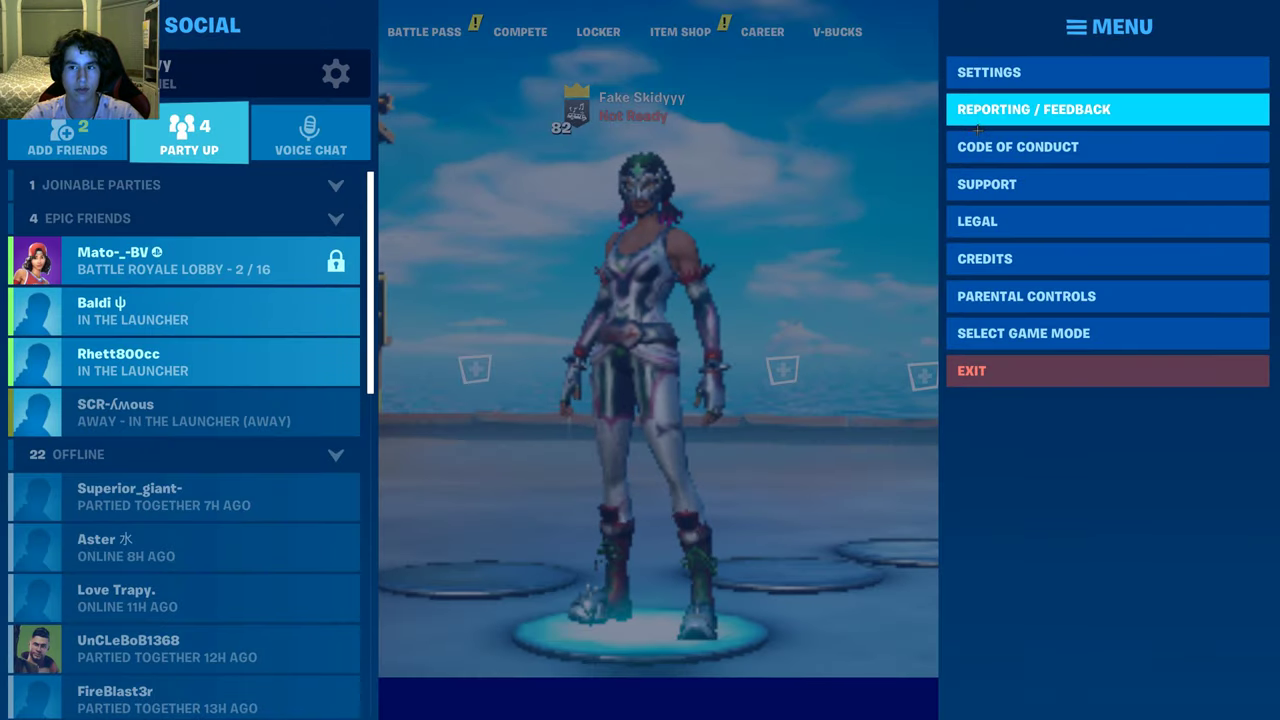
Step: Reopen the video settings, try the 3D resolution at 100%, and apply 82% instead
click(1000, 73)
drag(520, 532, 640, 530)
key(a)
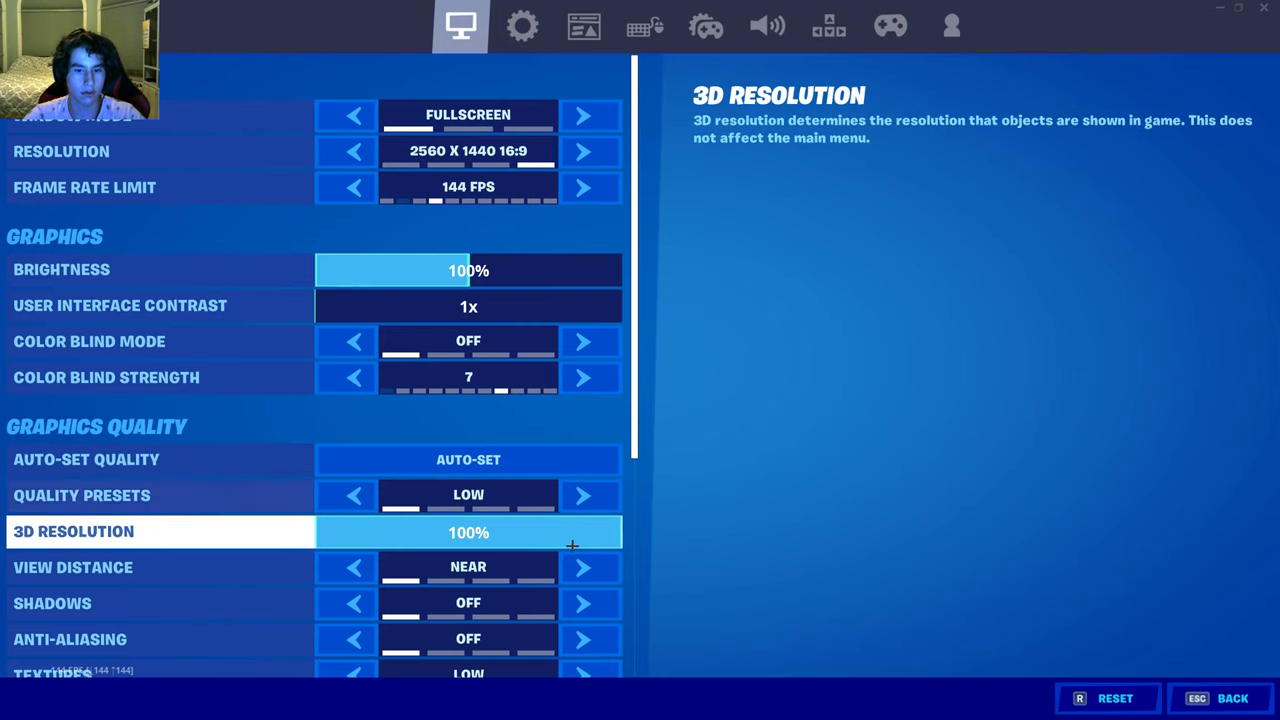
click(1083, 700)
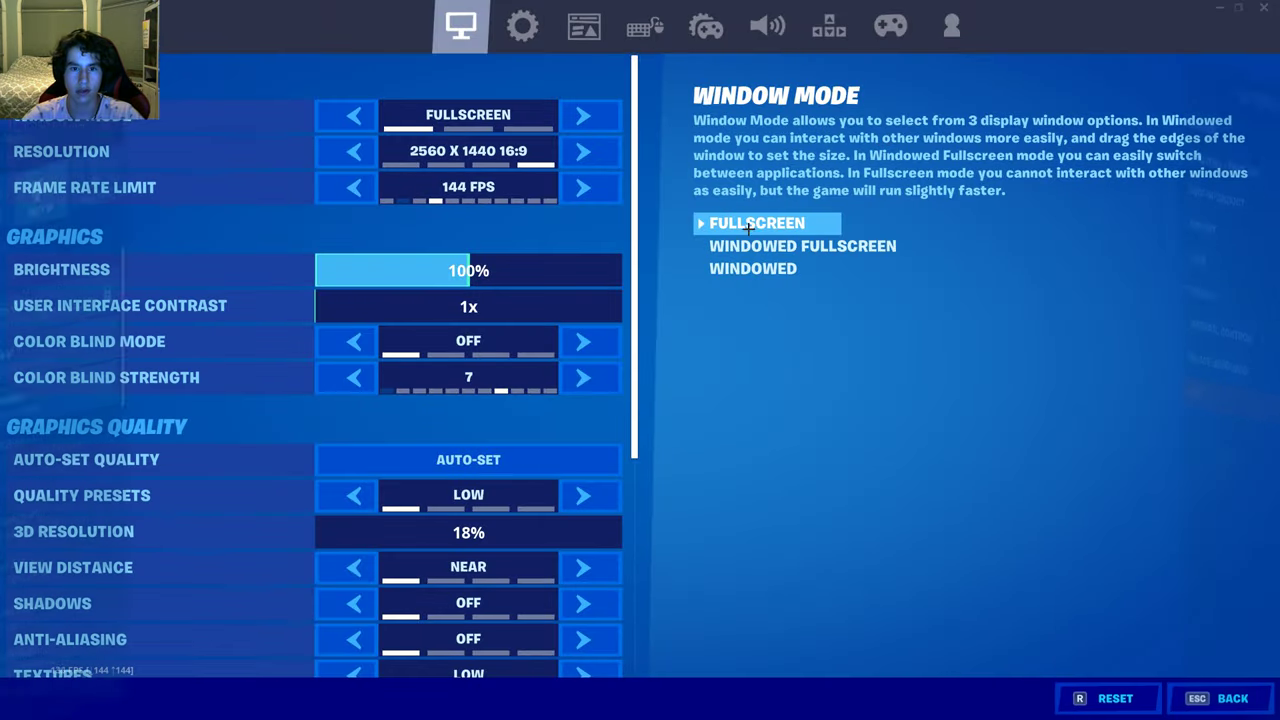
click(563, 537)
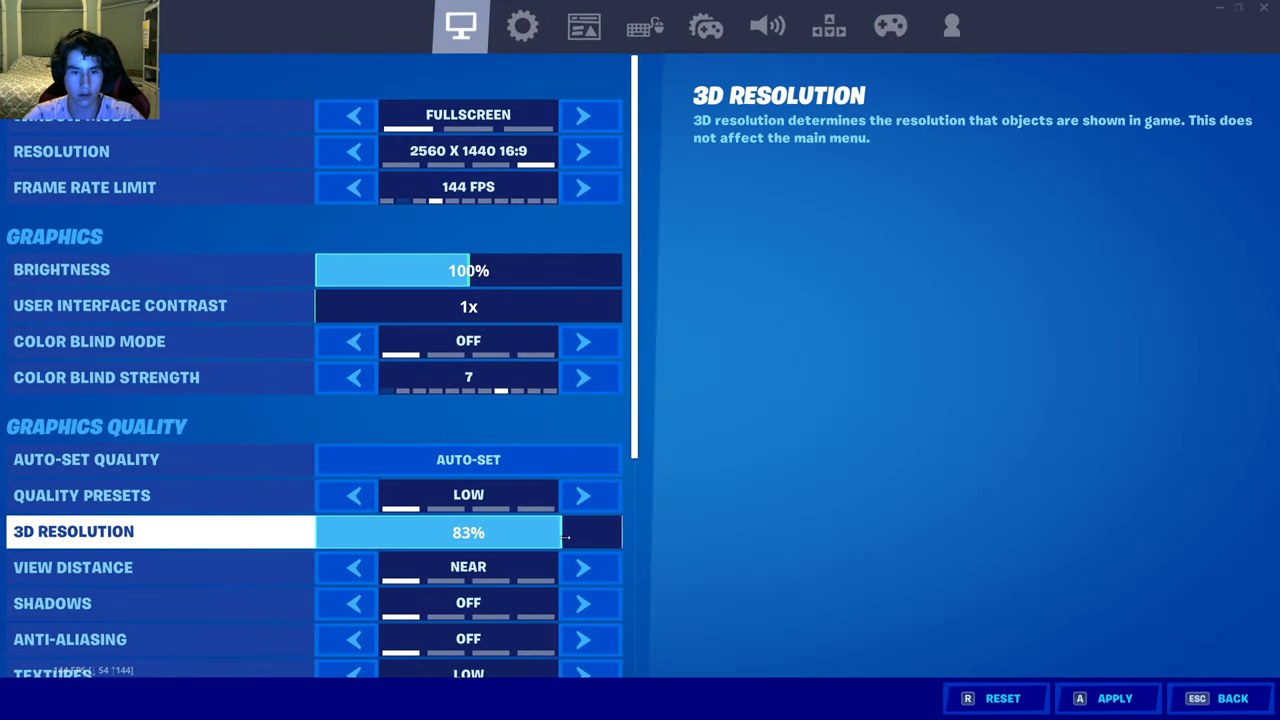
drag(563, 537, 560, 537)
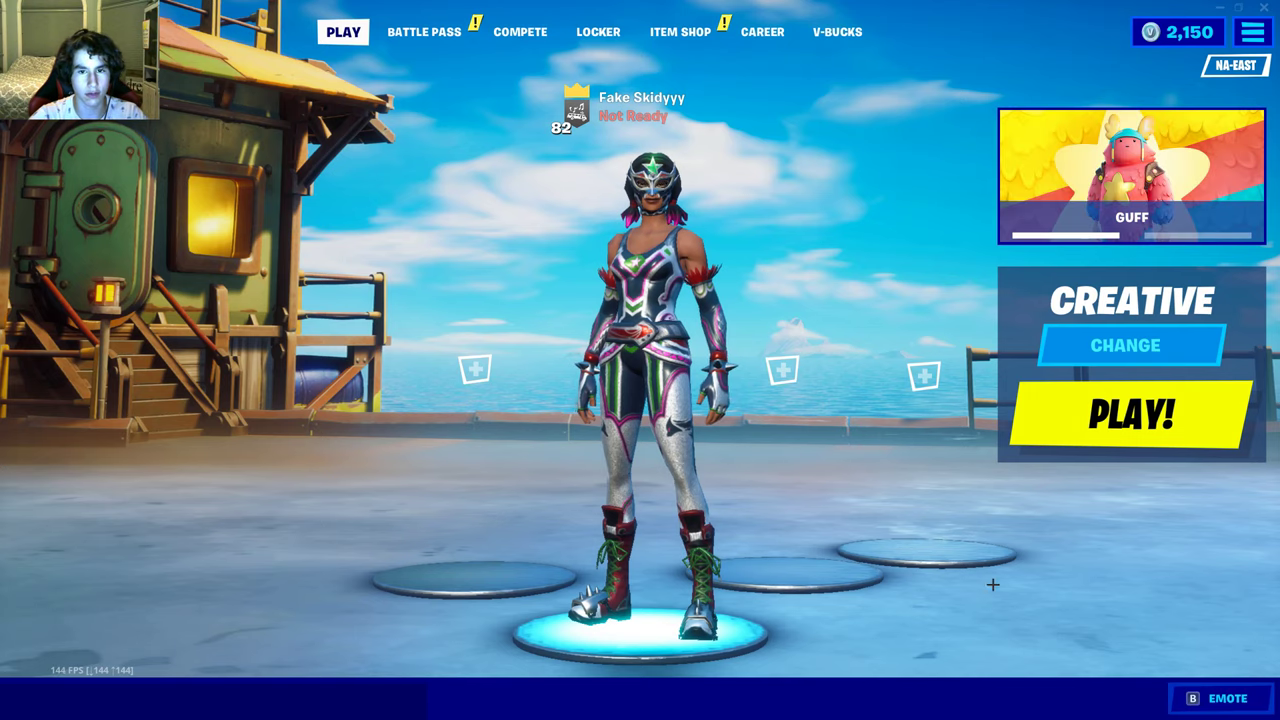
Step: Return to the video settings from the lobby and apply a 3D resolution of 100%
key(Escape)
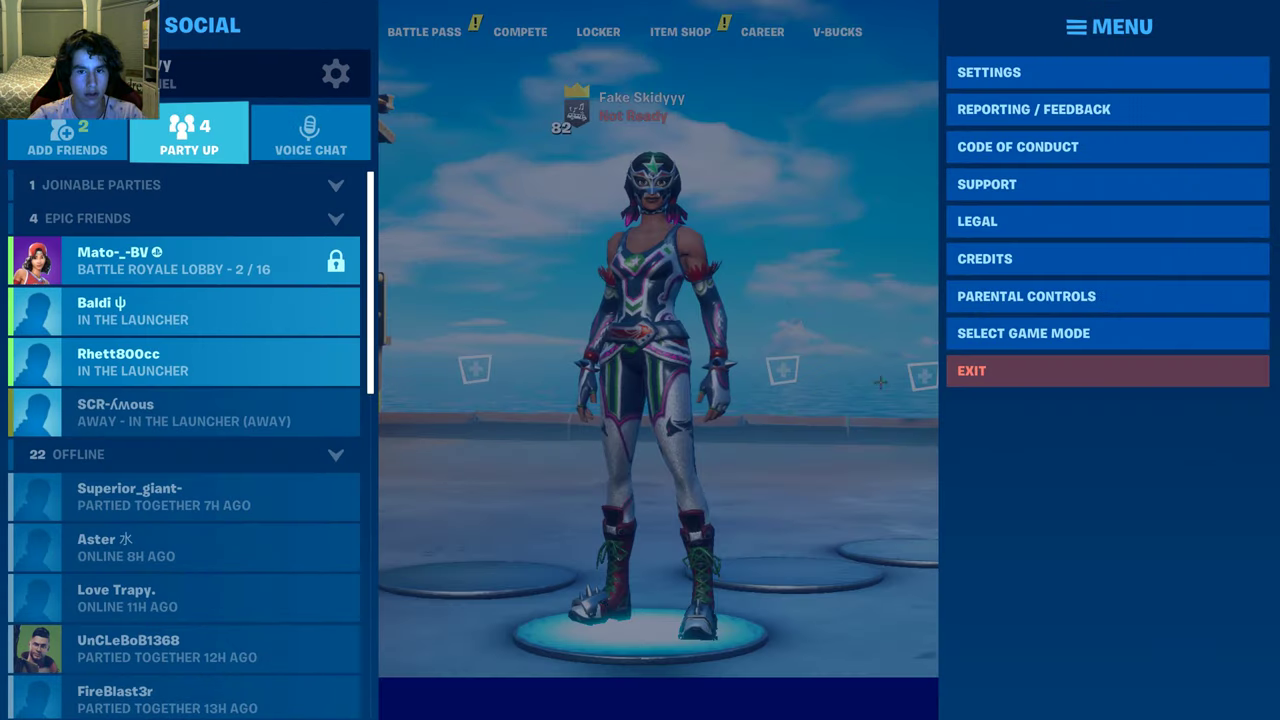
click(1000, 72)
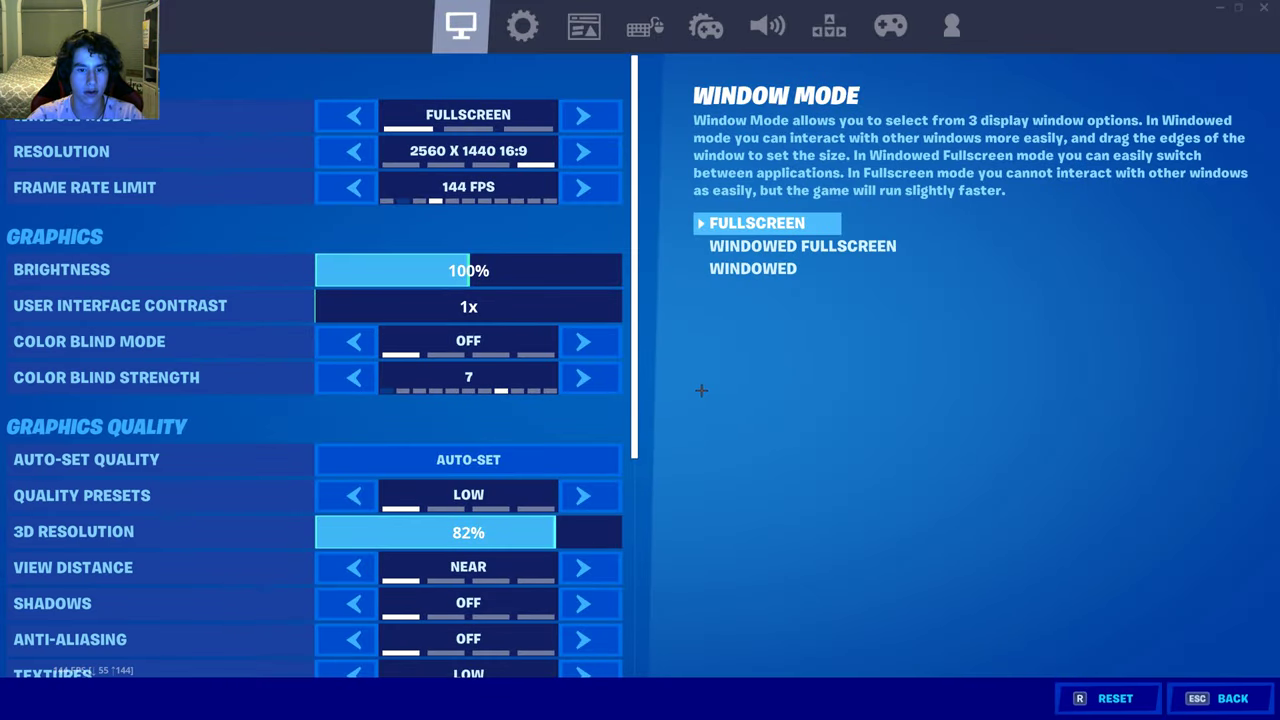
click(584, 531)
drag(584, 531, 622, 531)
click(1115, 698)
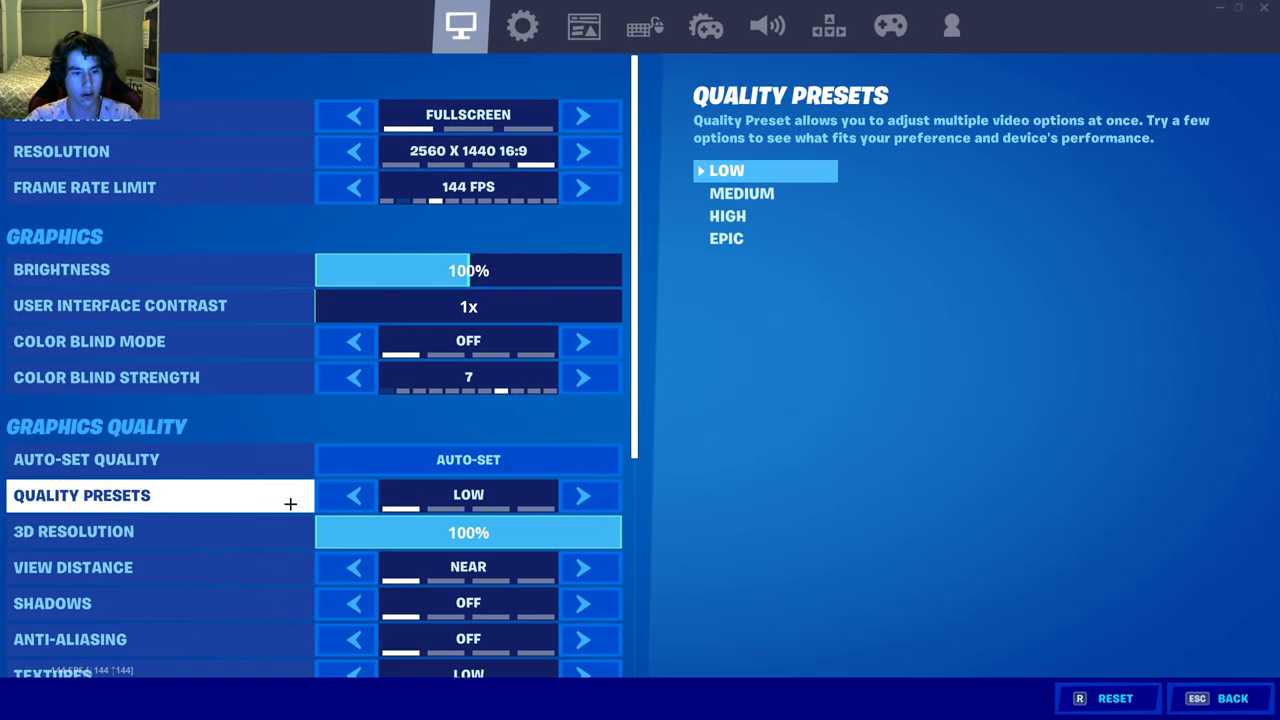
Step: Examine the graphics quality options from view distance to post processing and the advanced graphics options
scroll(334, 495, down, 1)
scroll(334, 499, down, 3)
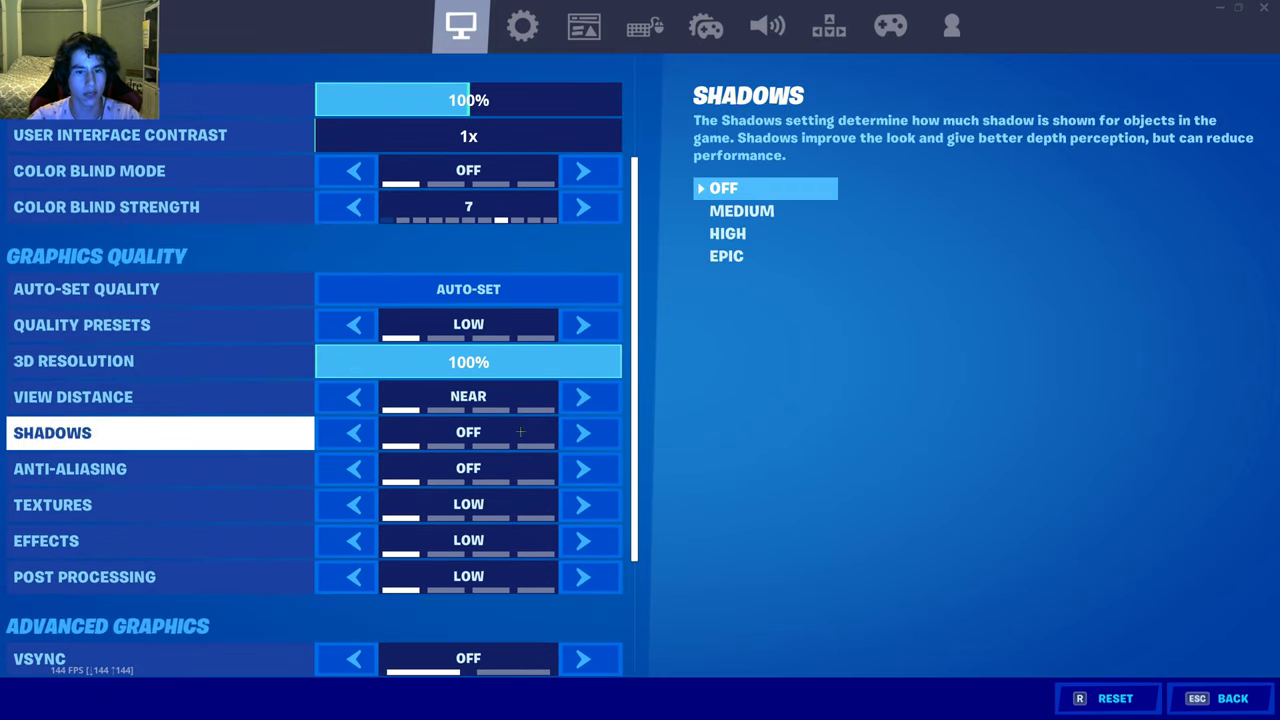
scroll(300, 475, down, 1)
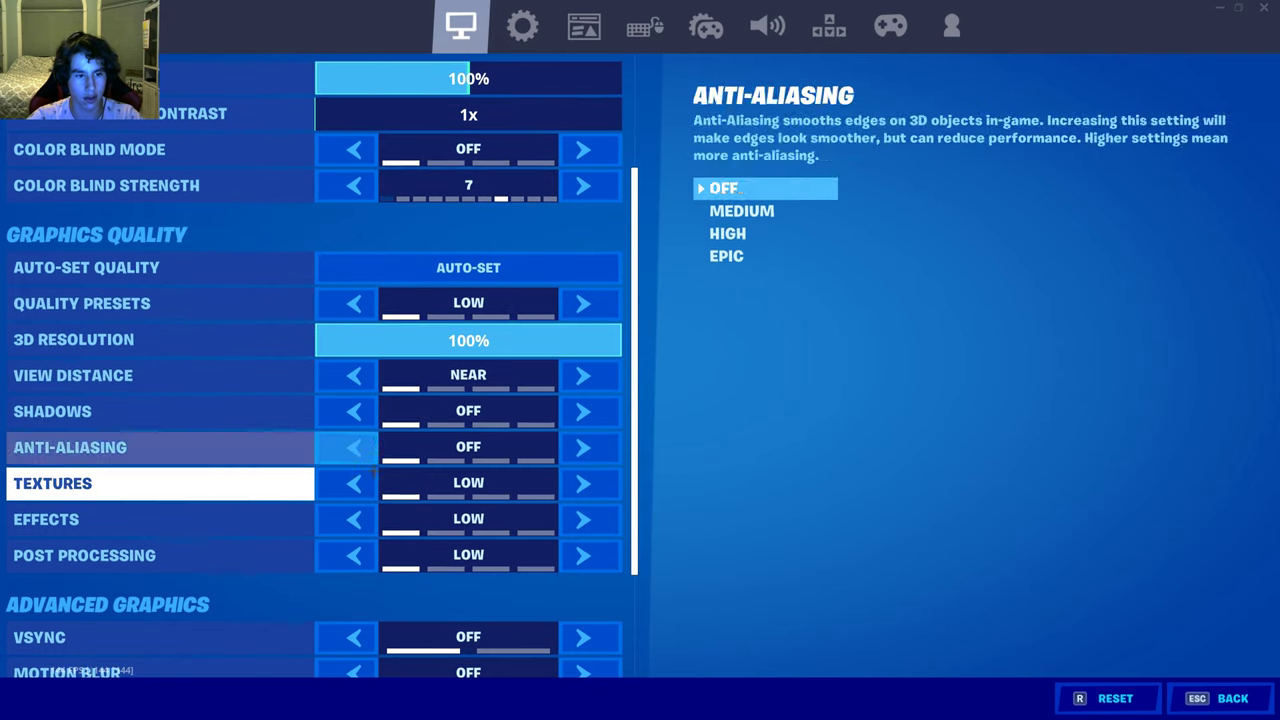
scroll(342, 450, down, 1)
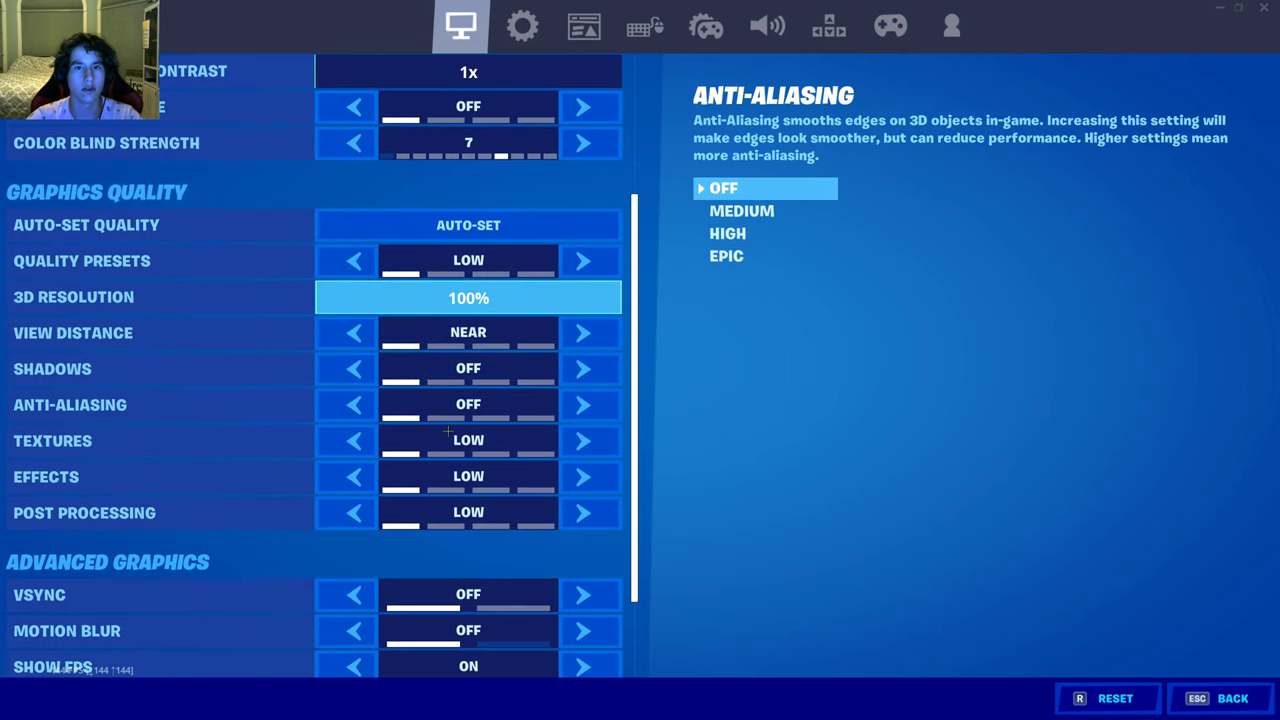
scroll(423, 455, down, 1)
scroll(423, 455, down, 1)
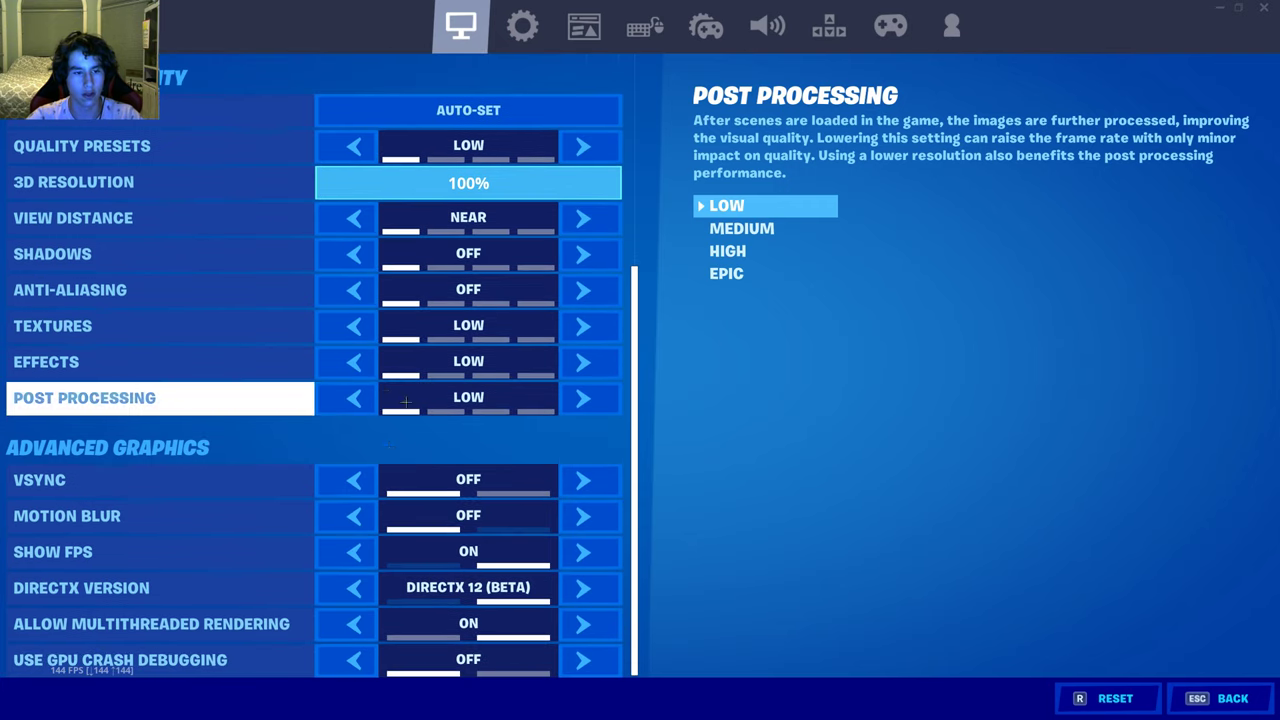
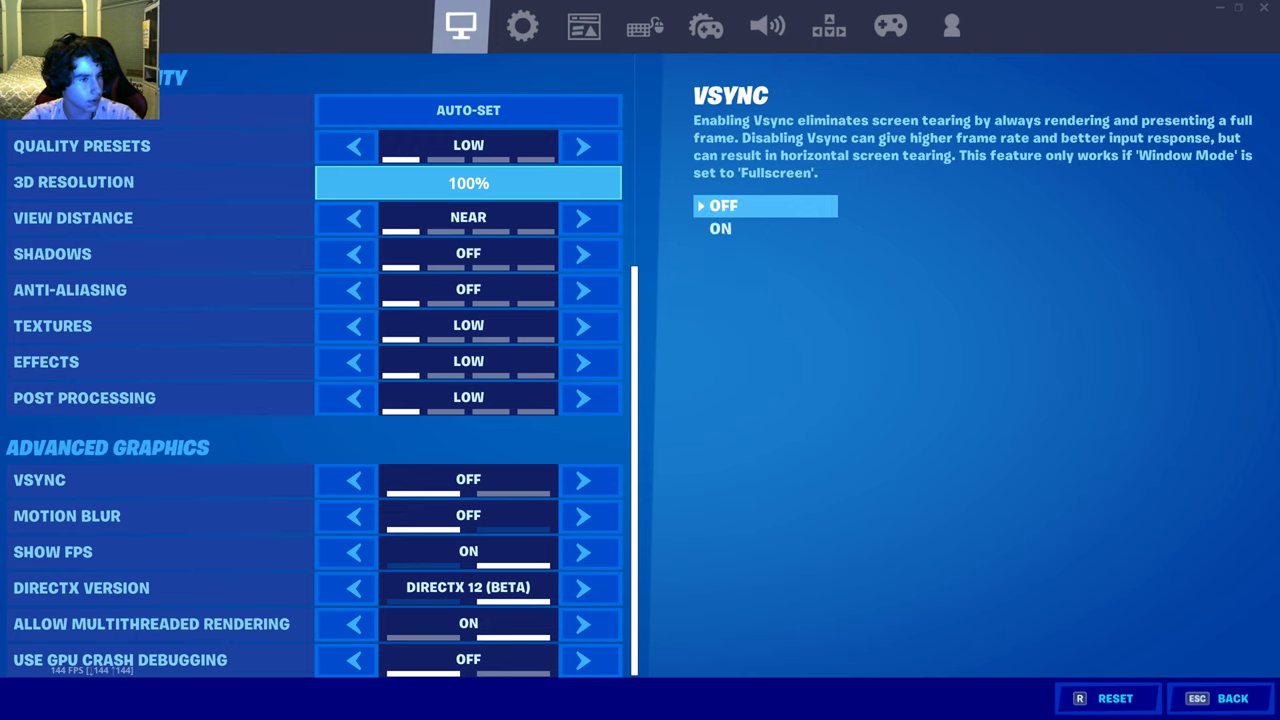
Step: Bring up Task Manager over Fortnite, show the CPU performance details, and widen the window to read them fully
drag(459, 187, 763, 196)
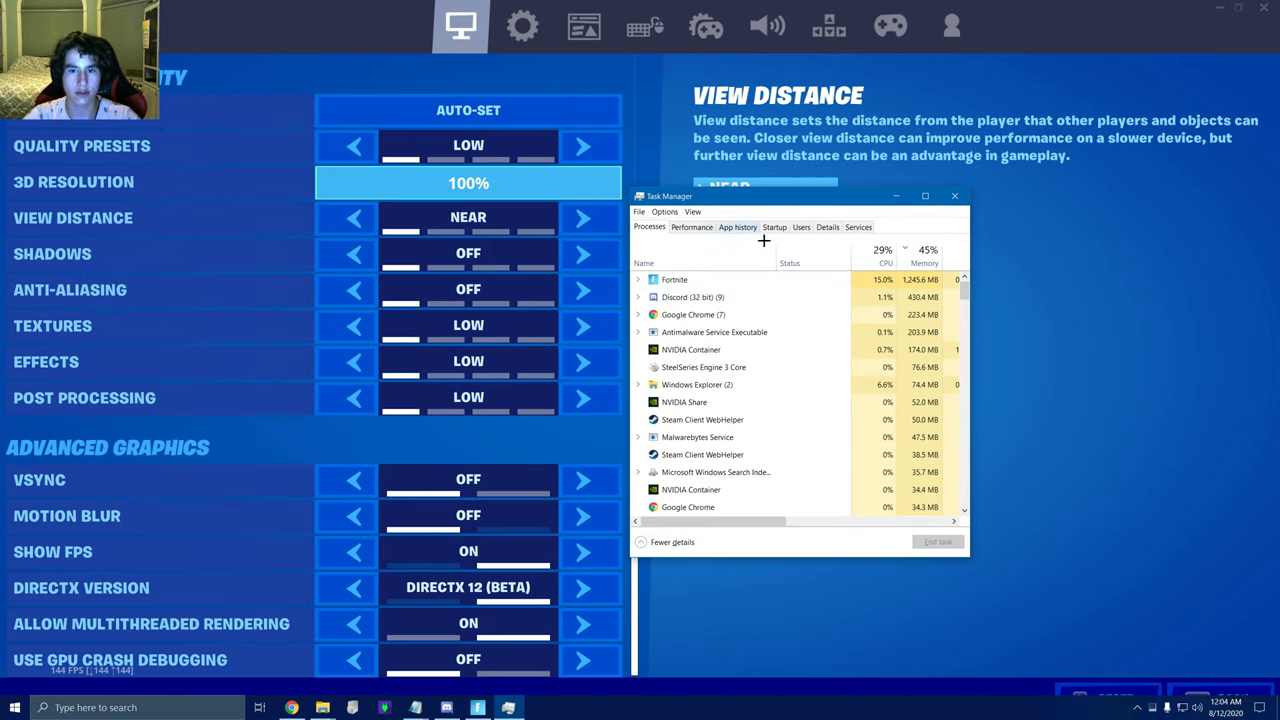
click(692, 227)
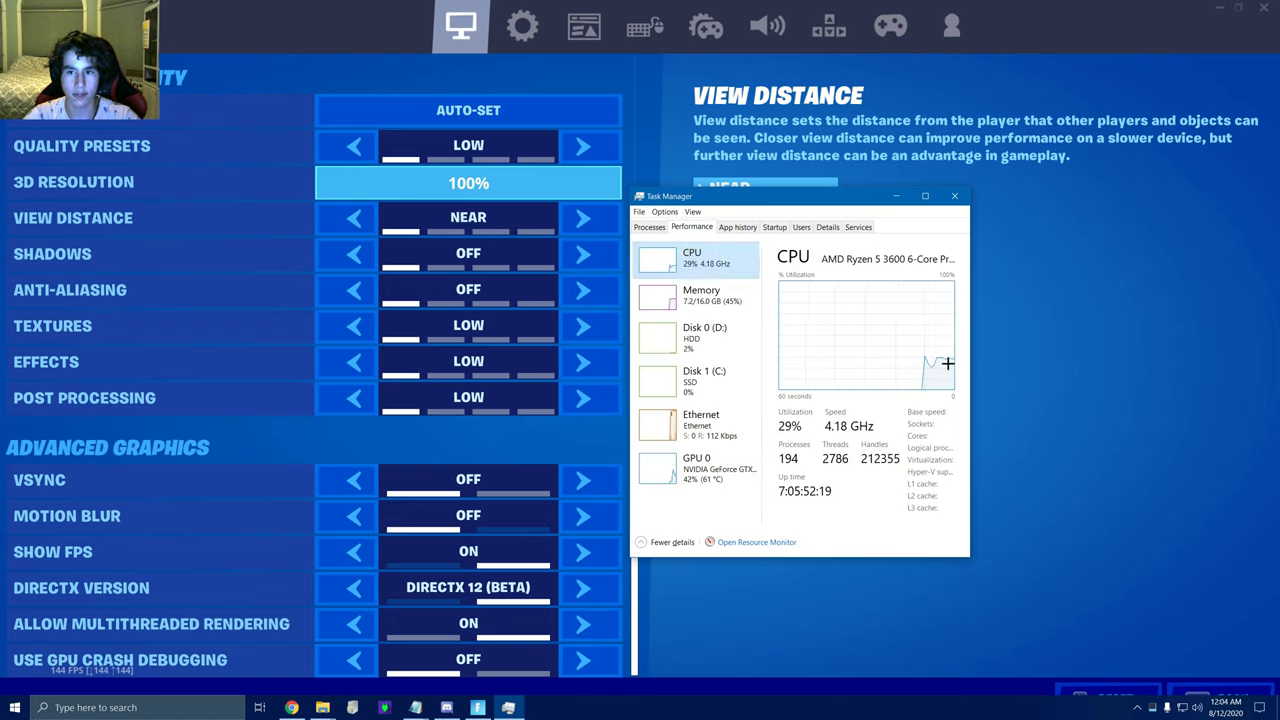
drag(977, 317, 1150, 316)
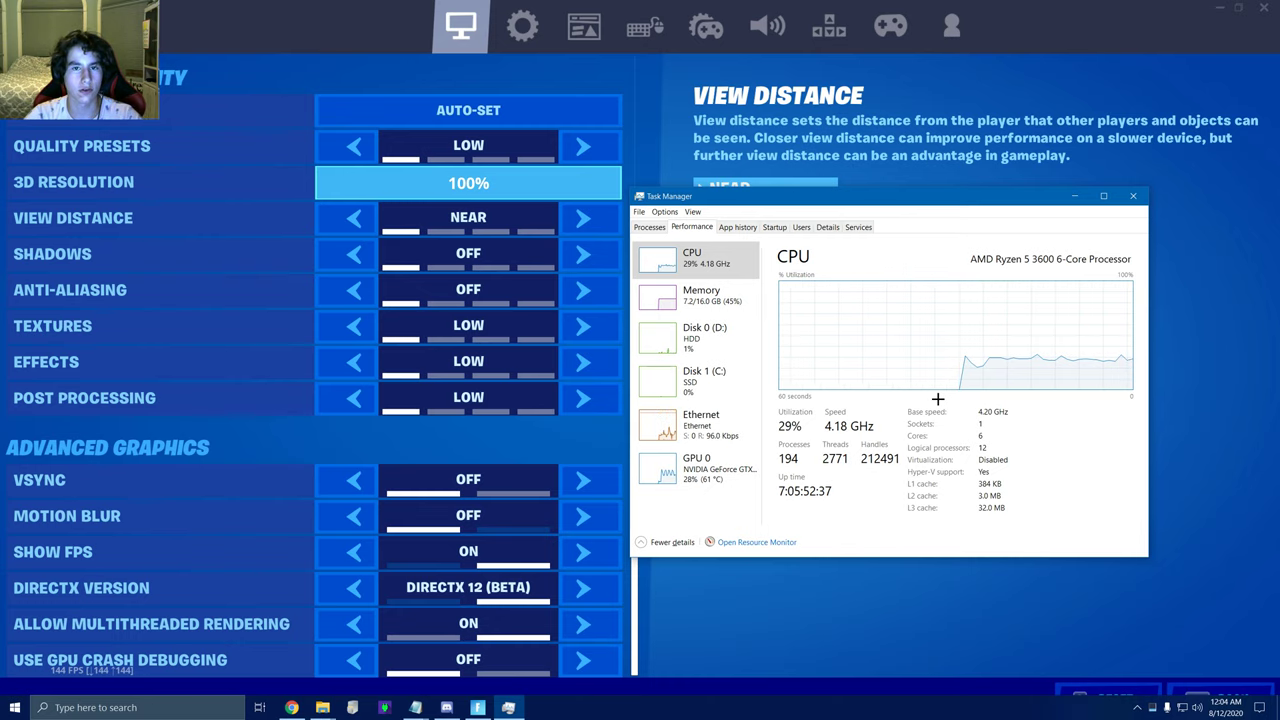
Step: Return to Fortnite and review the video settings from the advanced graphics options back to the window mode
key(alt+Tab)
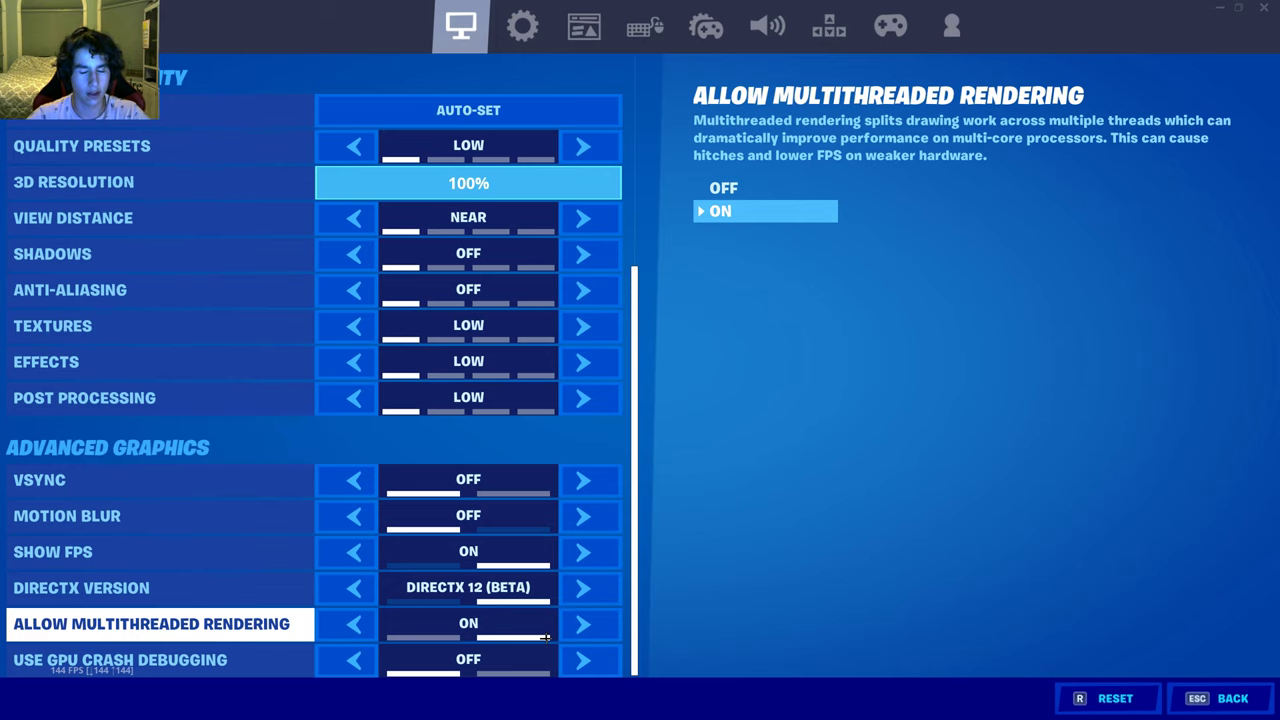
scroll(226, 480, up, 1)
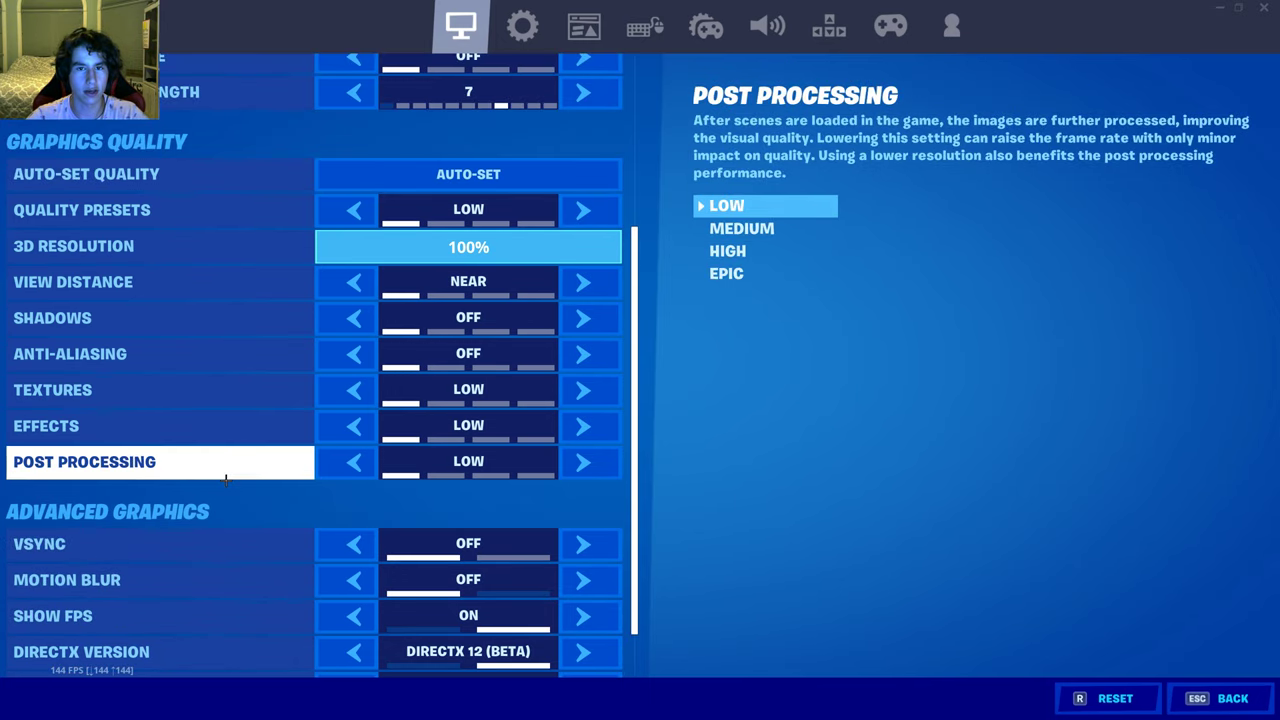
click(1208, 702)
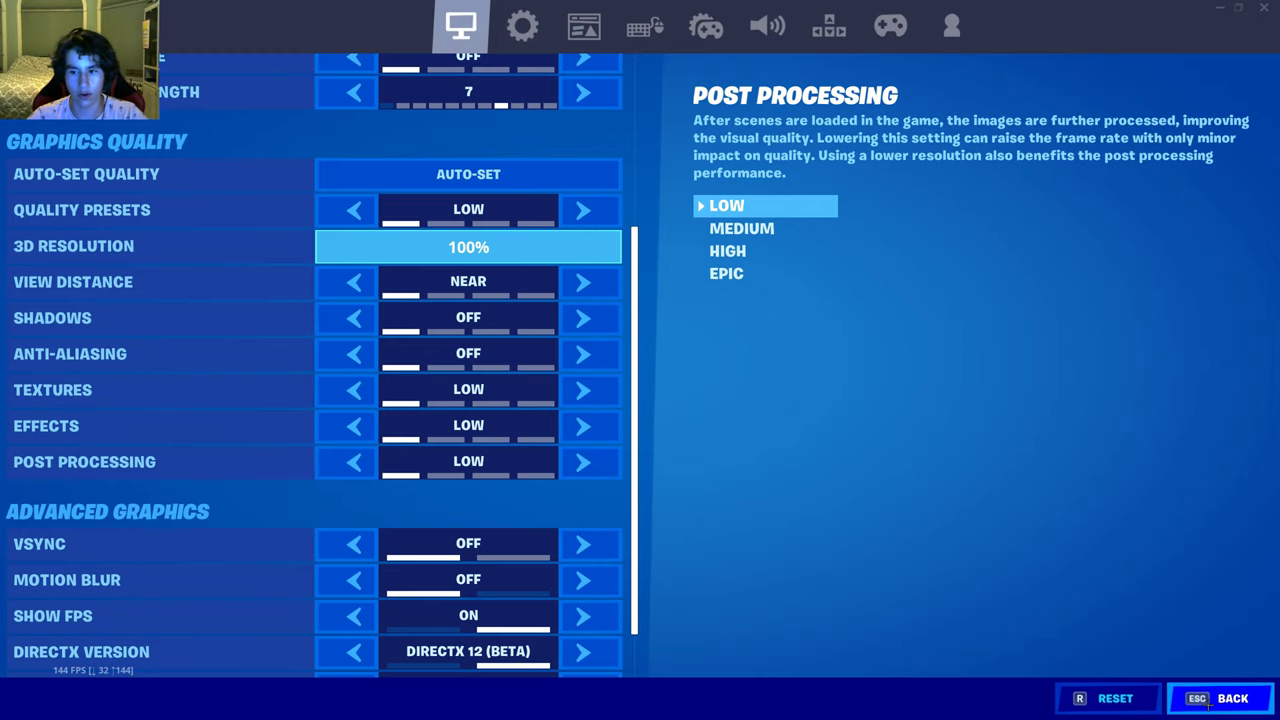
scroll(300, 465, up, 3)
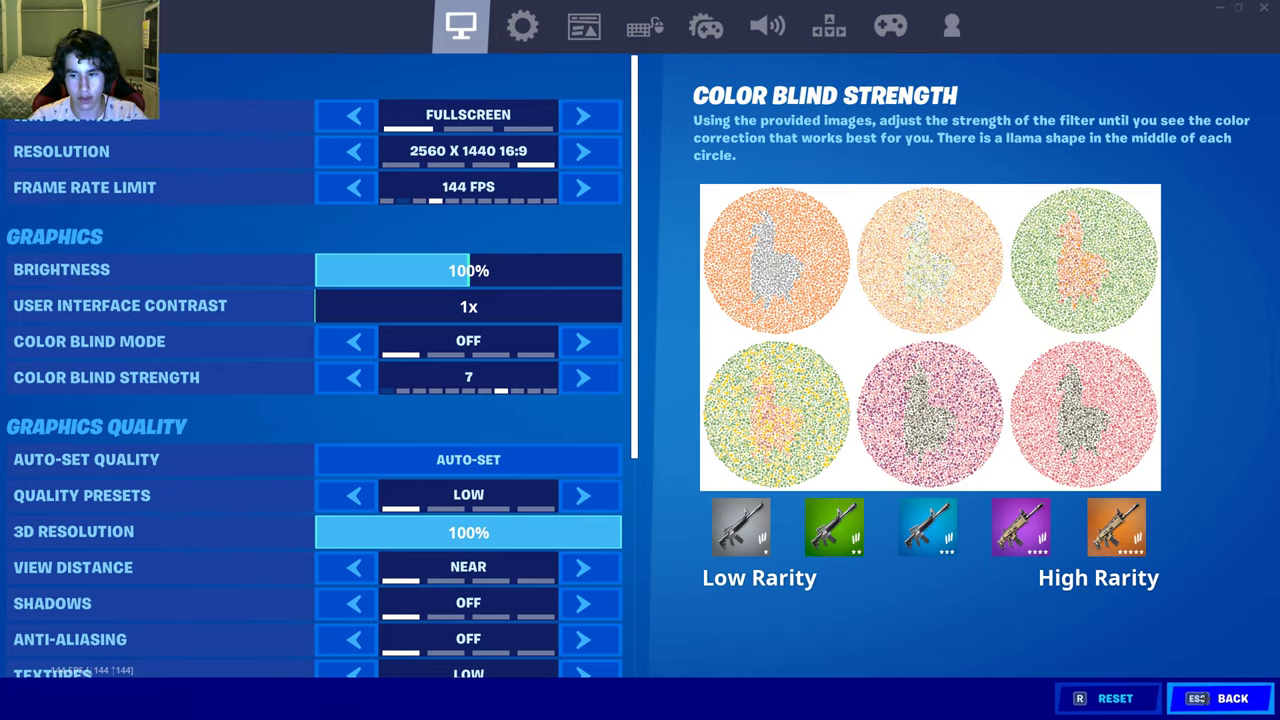
click(1215, 698)
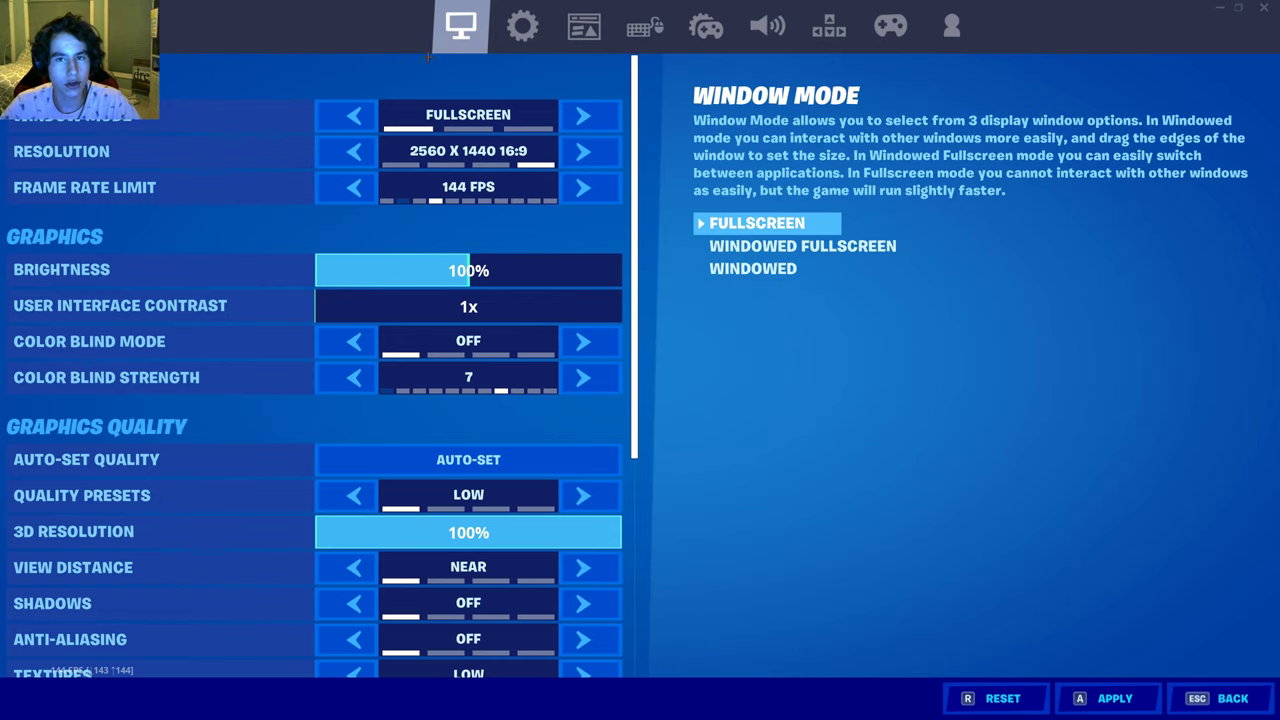
Step: Look through the mouse and keyboard, HUD, controller and audio settings categories for further performance options
click(645, 27)
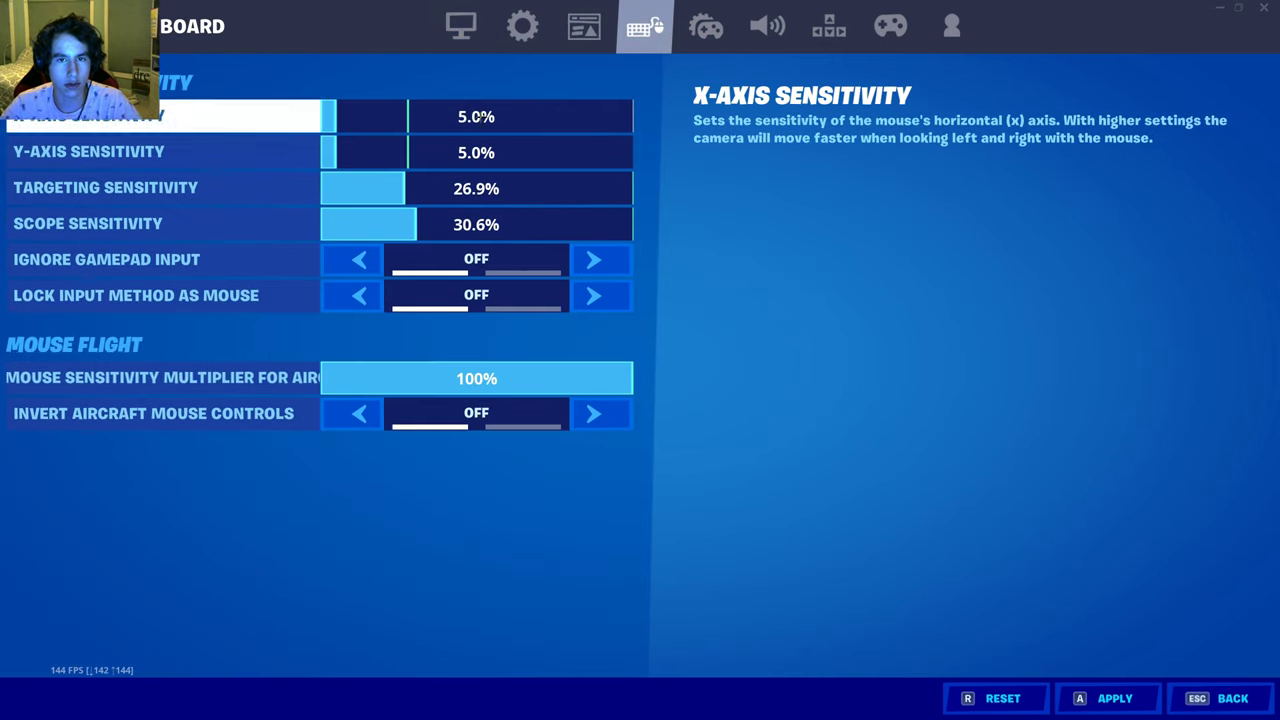
click(584, 30)
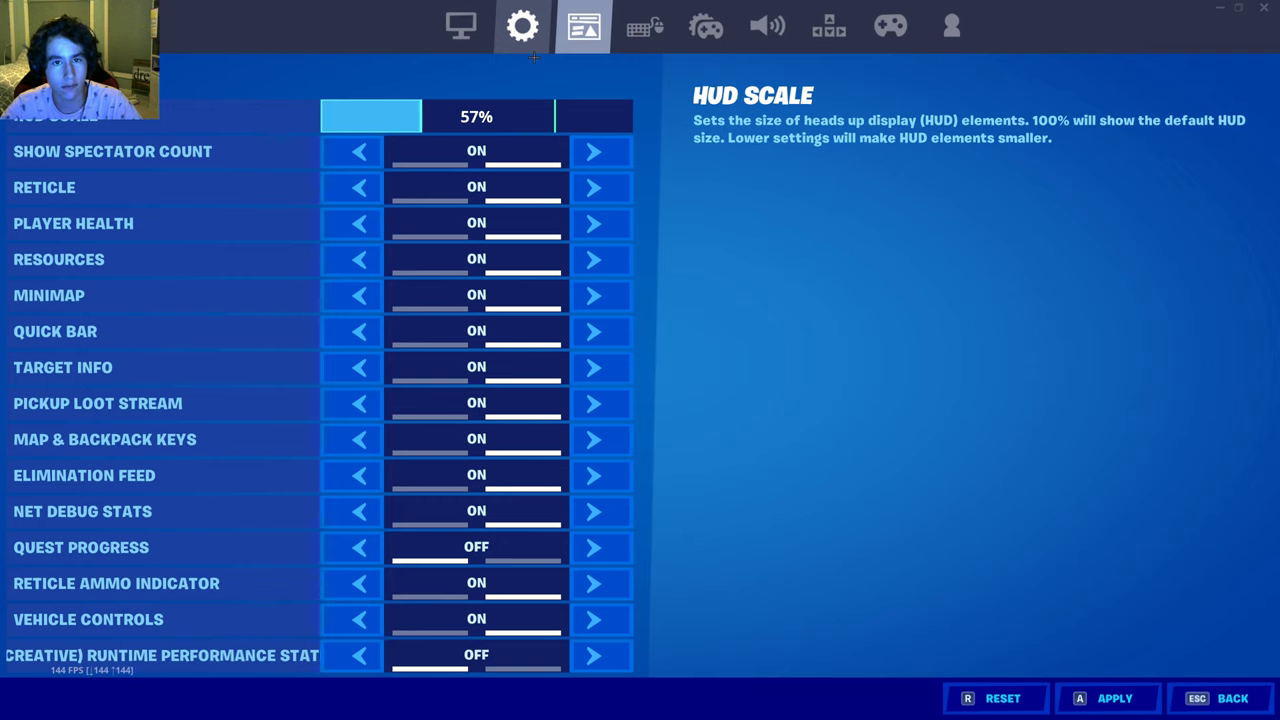
click(703, 28)
click(668, 28)
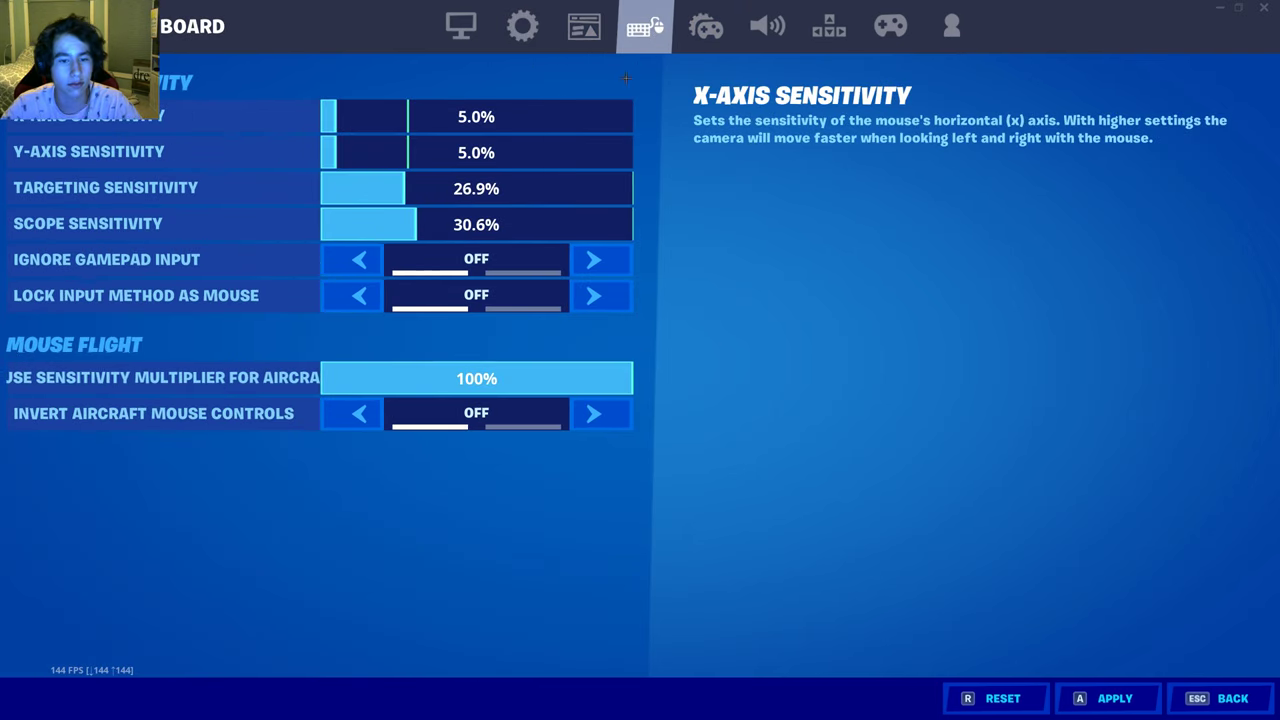
click(703, 24)
click(646, 22)
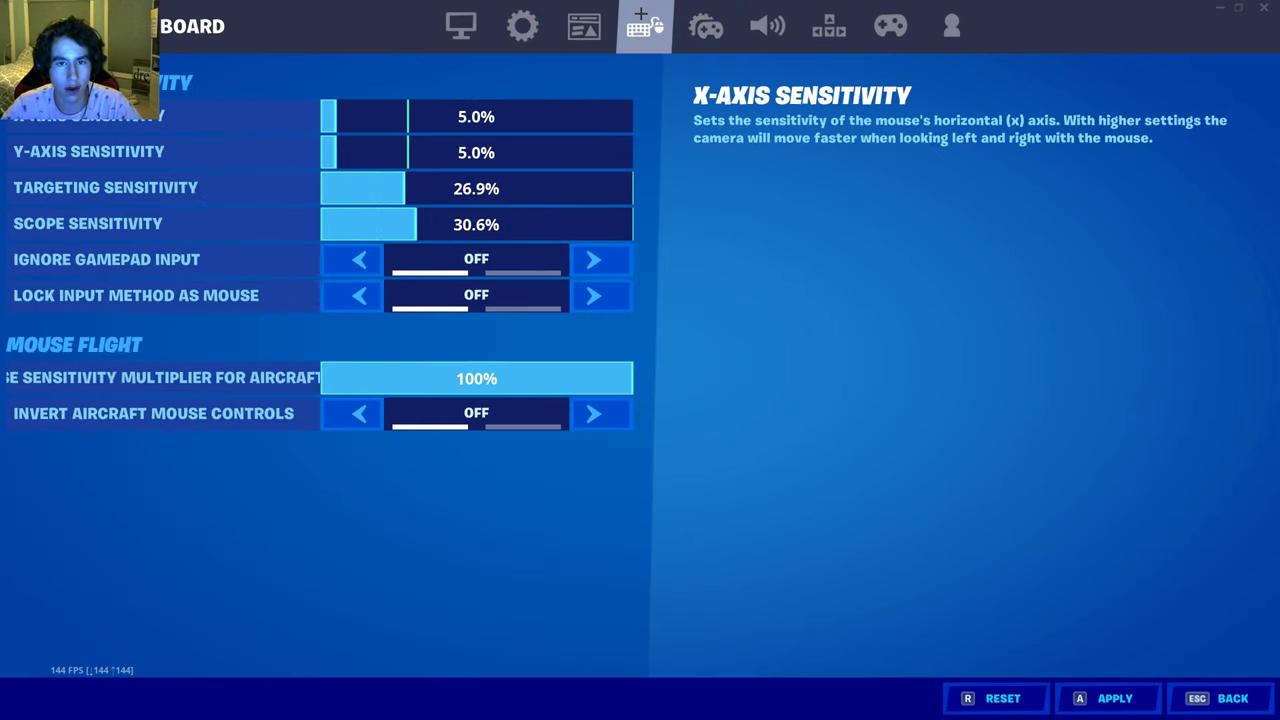
click(565, 15)
click(522, 25)
click(584, 25)
click(700, 38)
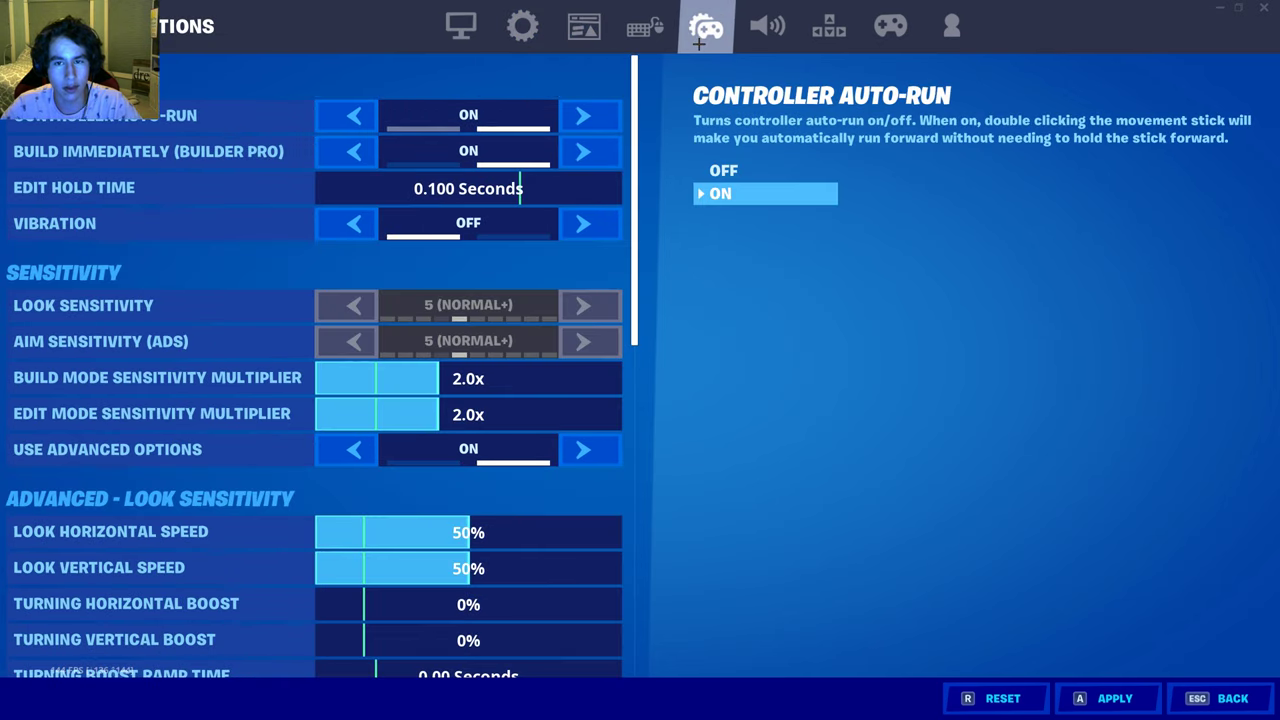
scroll(200, 230, down, 5)
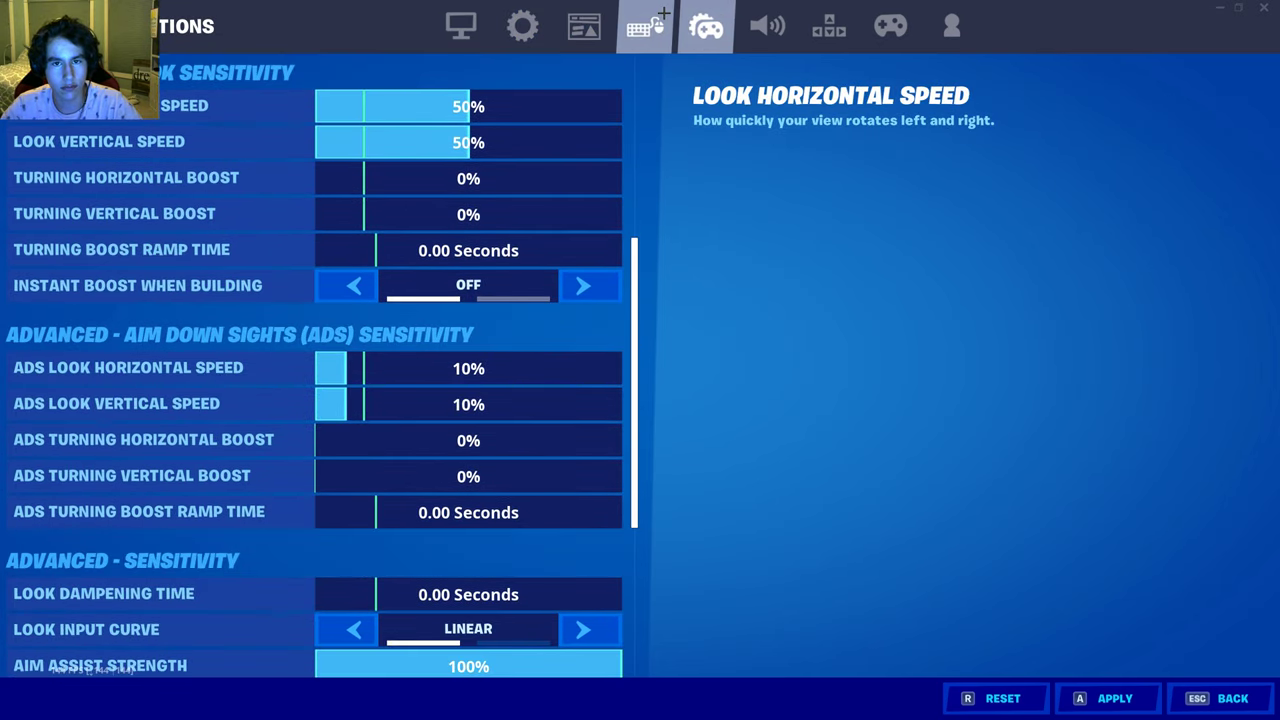
click(645, 25)
click(595, 22)
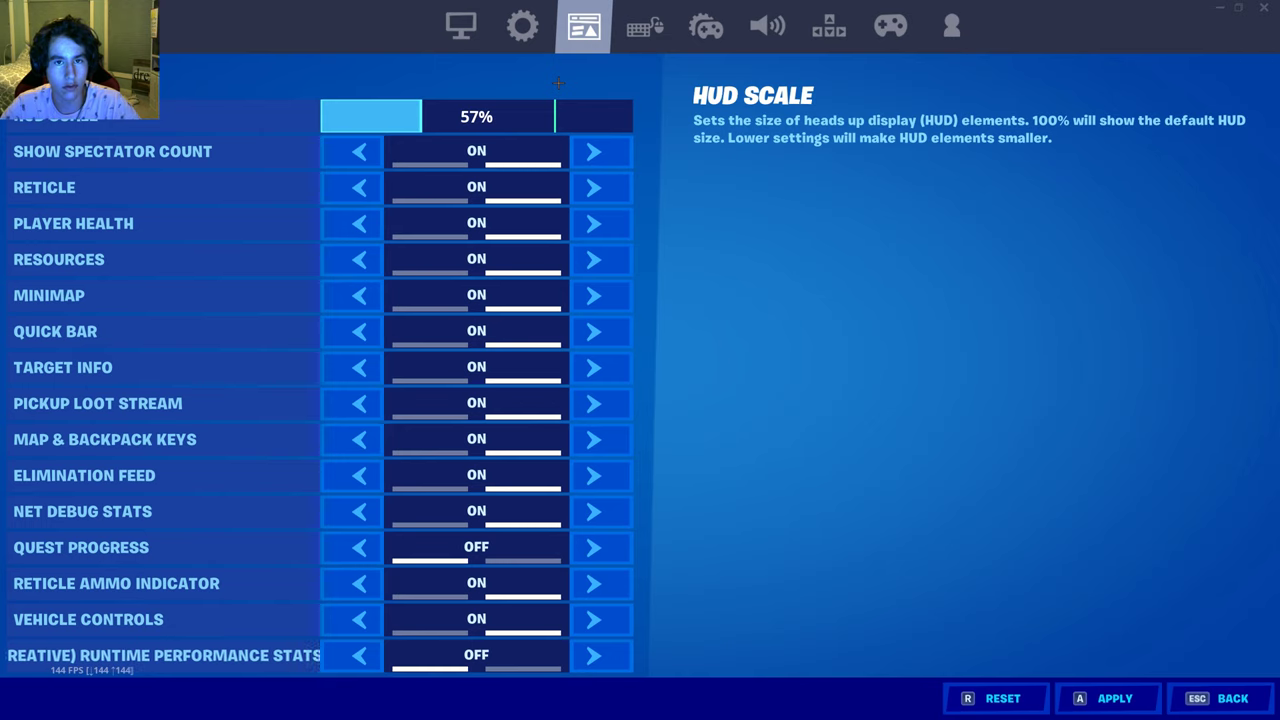
click(767, 28)
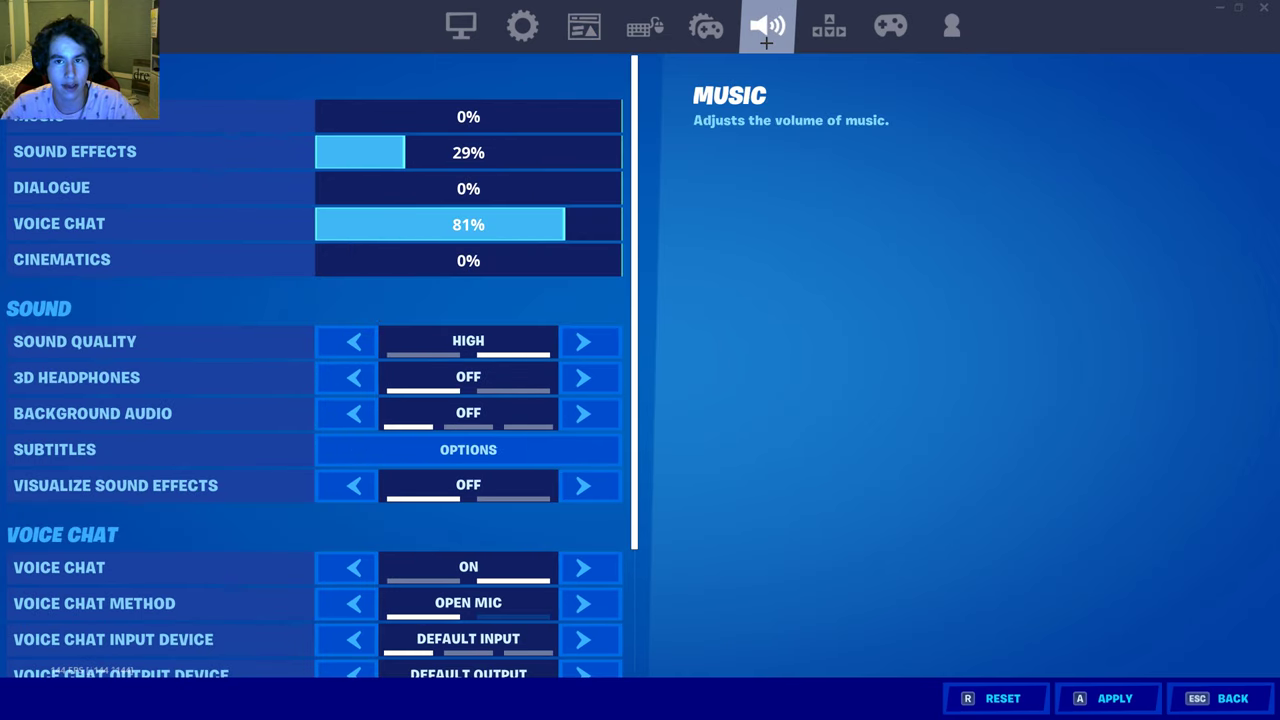
click(708, 30)
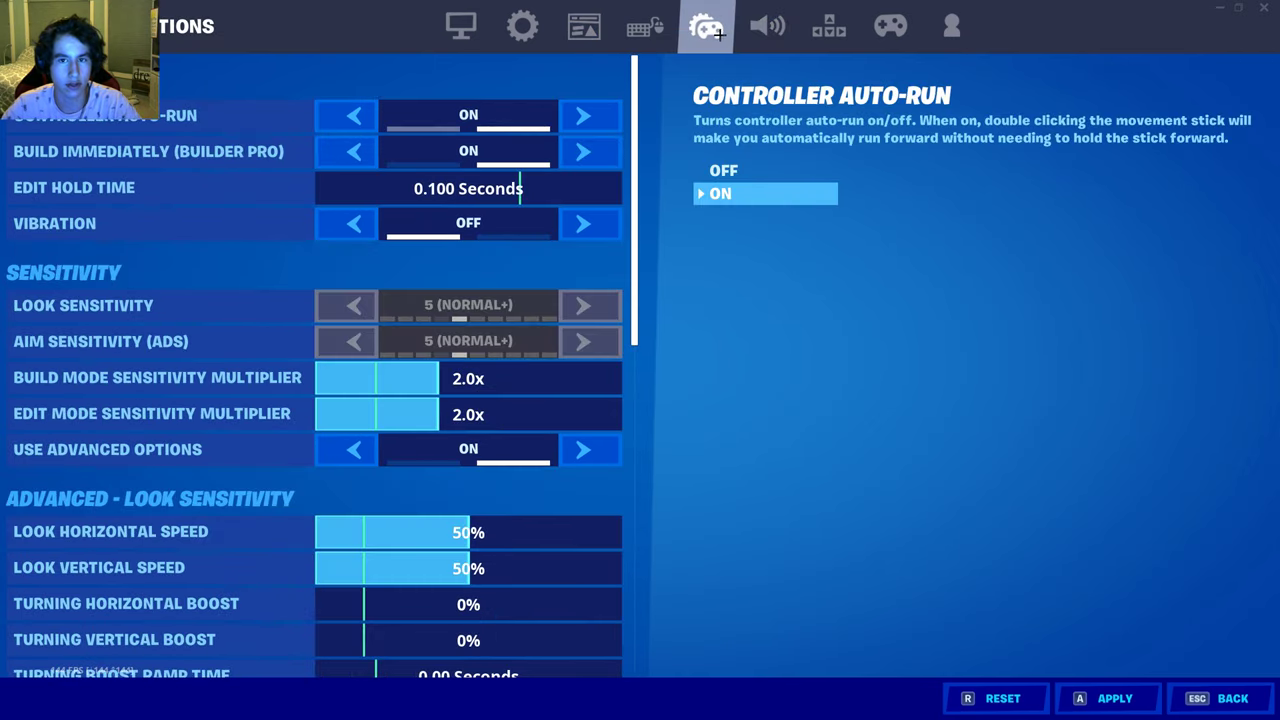
Step: Go to the Record Replays option in the game settings and apply the settings
click(522, 25)
scroll(225, 403, down, 5)
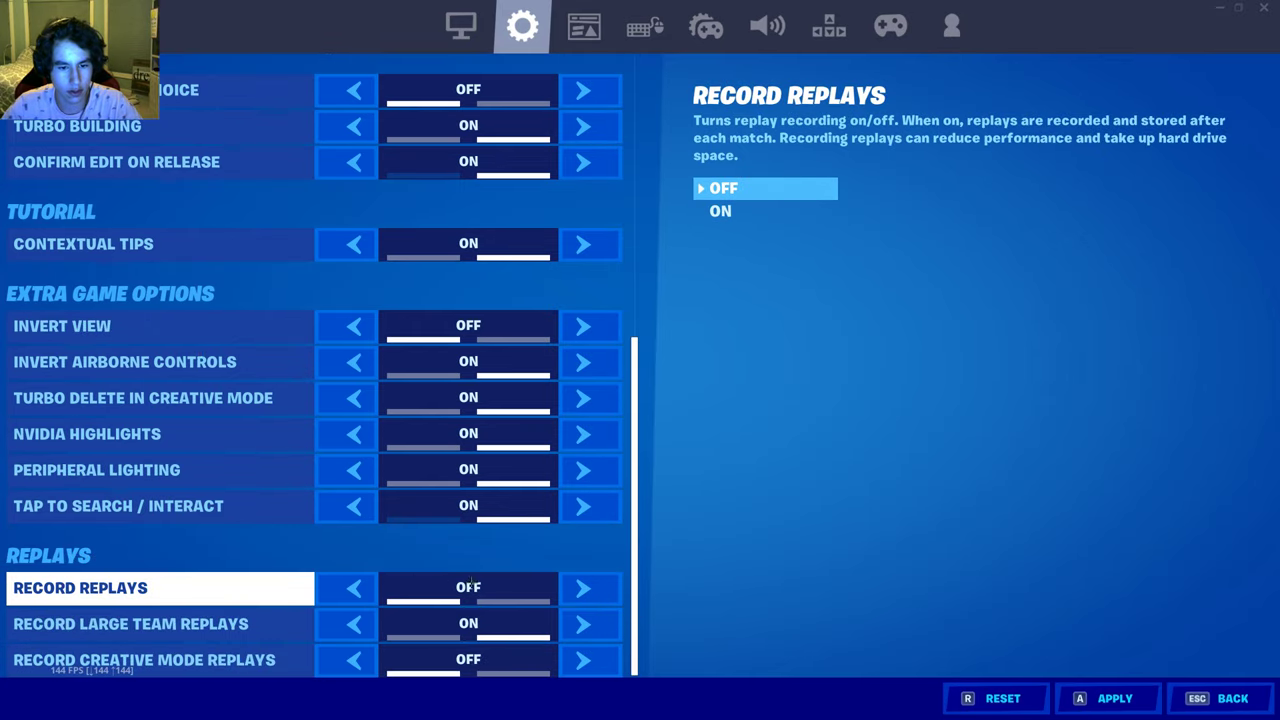
click(1115, 698)
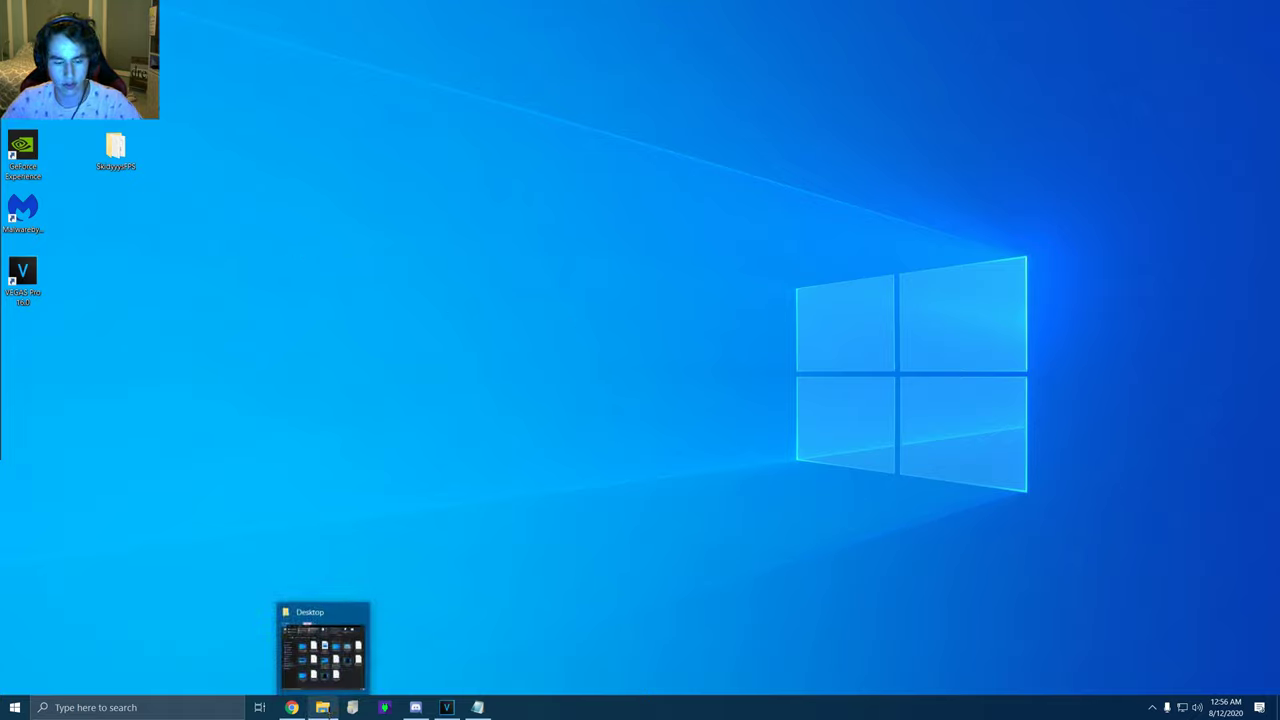
Step: Open a maximized File Explorer window and bring up the system properties of This PC
right_click(322, 707)
key(Escape)
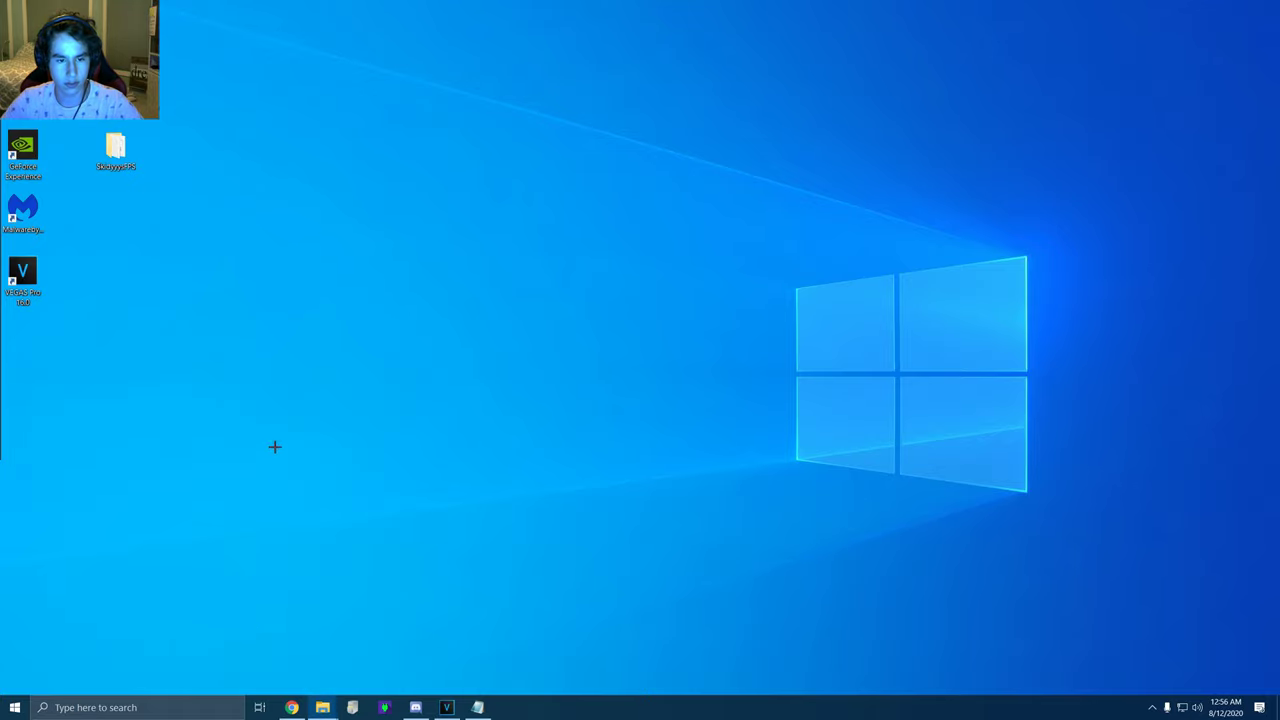
key(super+e)
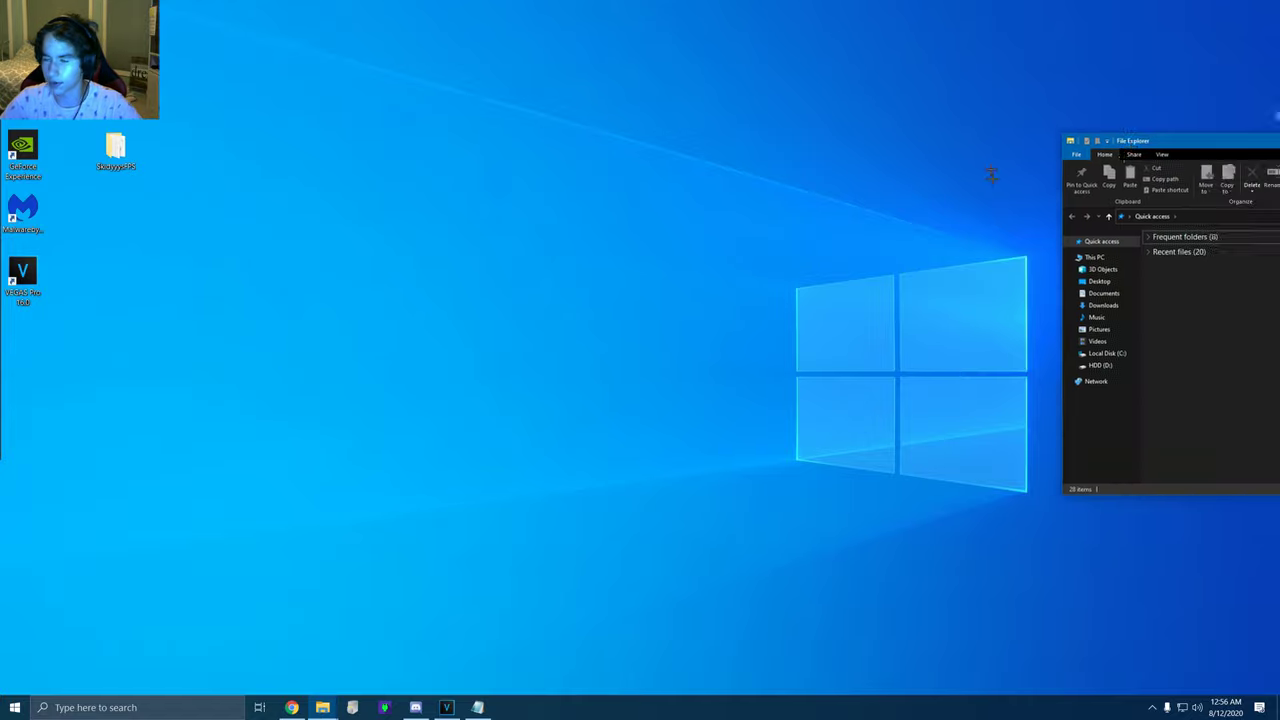
key(super+Up)
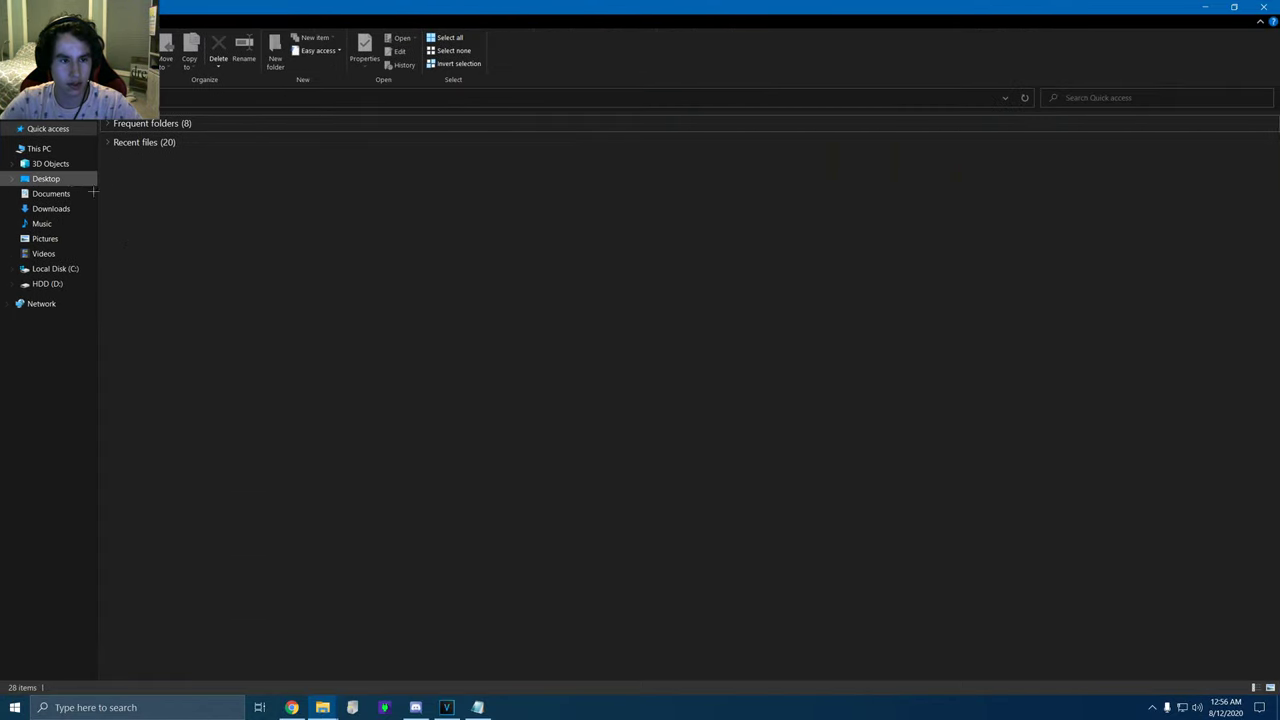
right_click(53, 151)
click(90, 319)
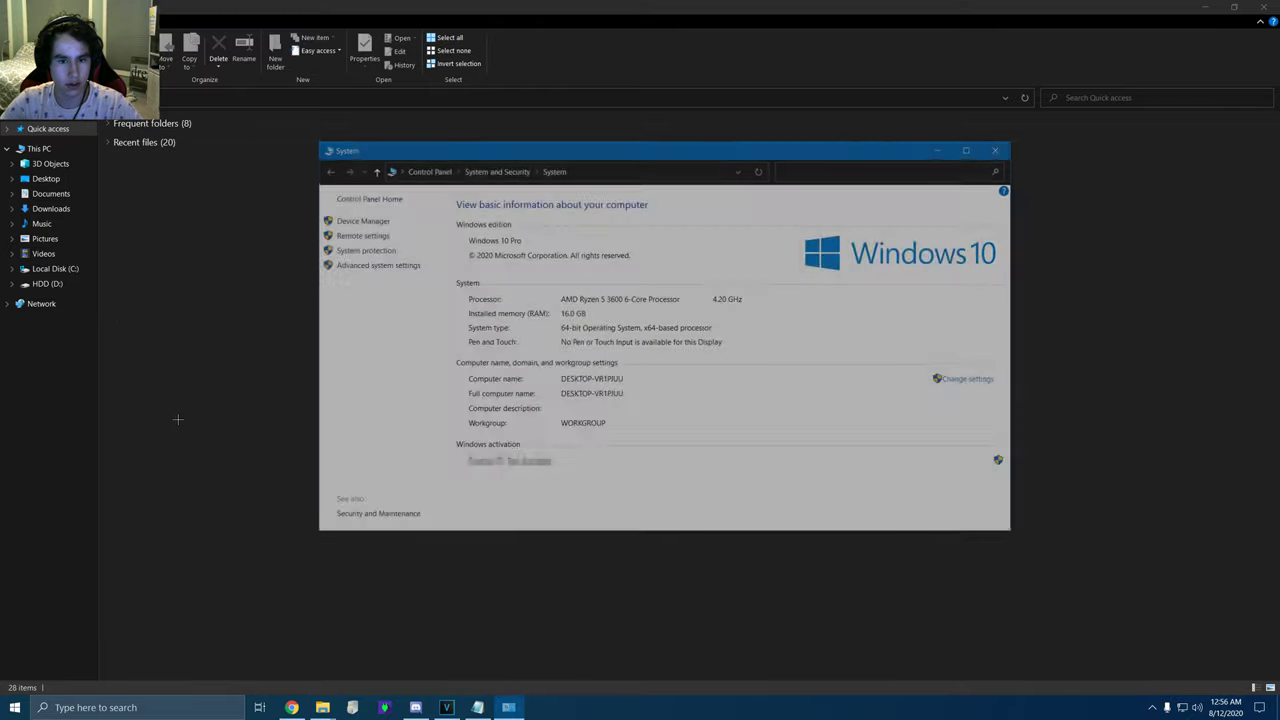
Step: Open the advanced system settings, center the dialog, and open the Performance Options
click(373, 264)
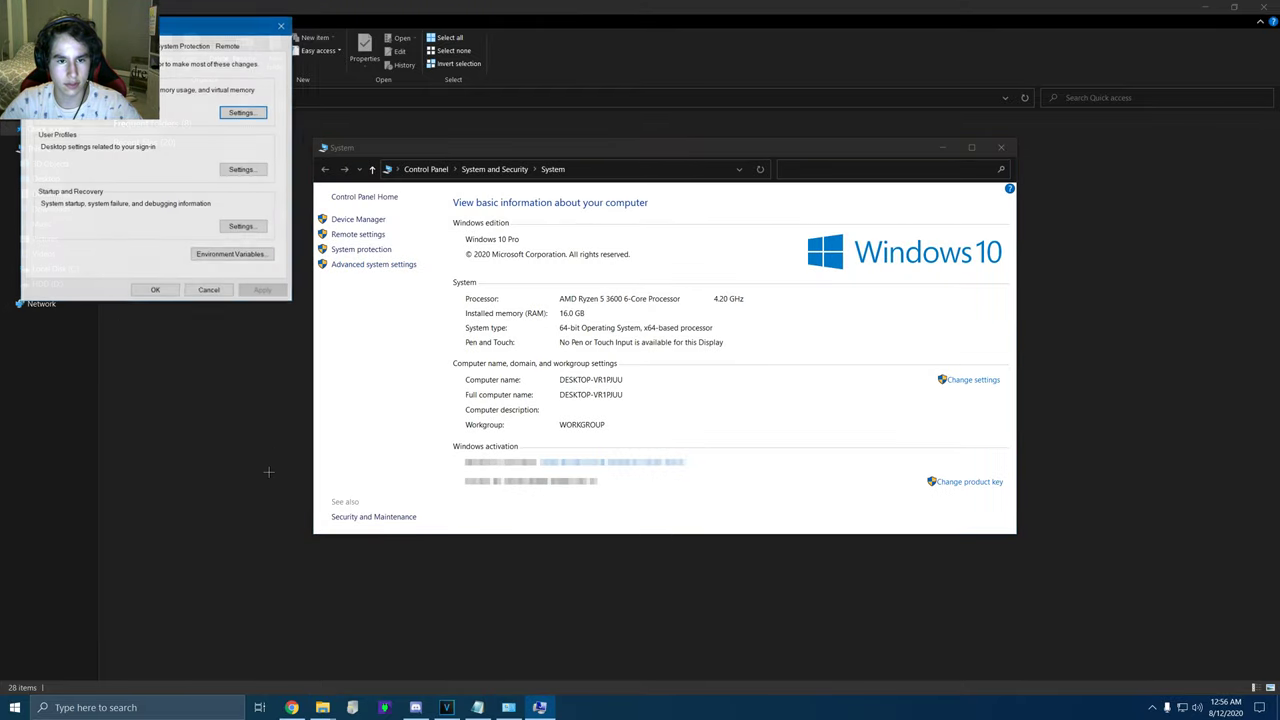
drag(206, 36, 650, 216)
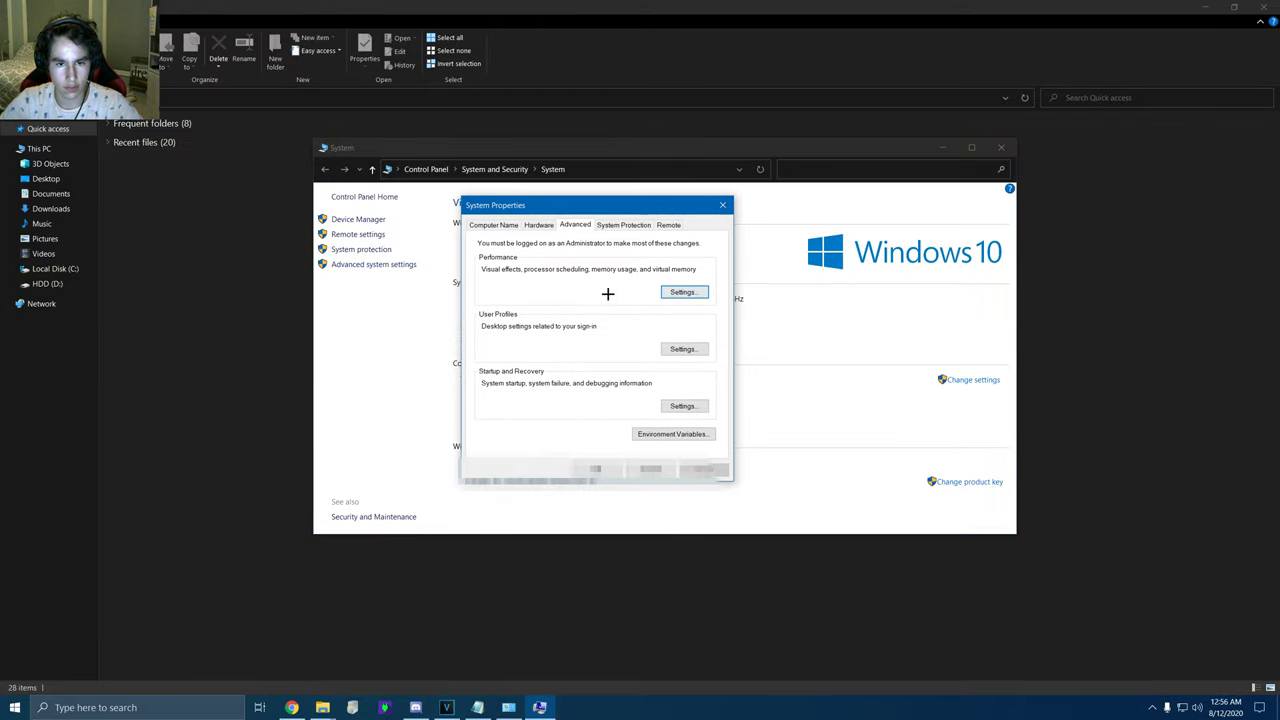
click(683, 292)
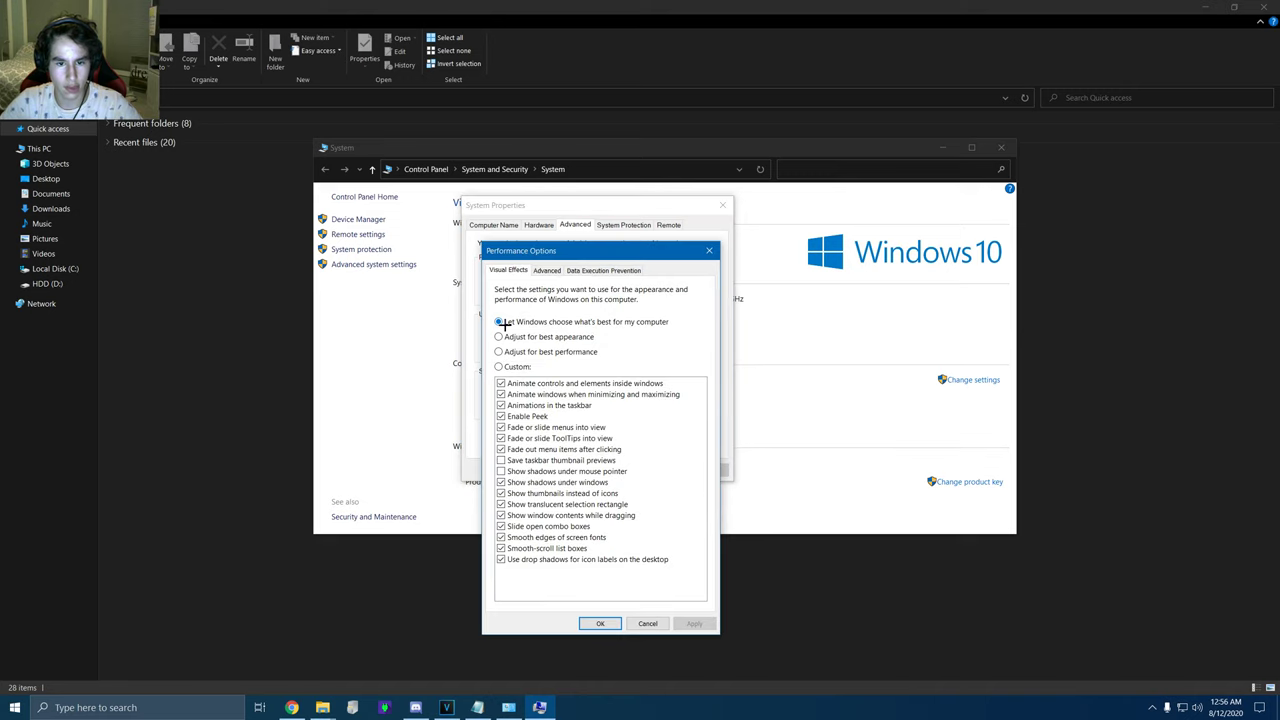
Step: Set the visual effects to "Adjust for best performance", confirm the dialogs, and close the System window
click(516, 353)
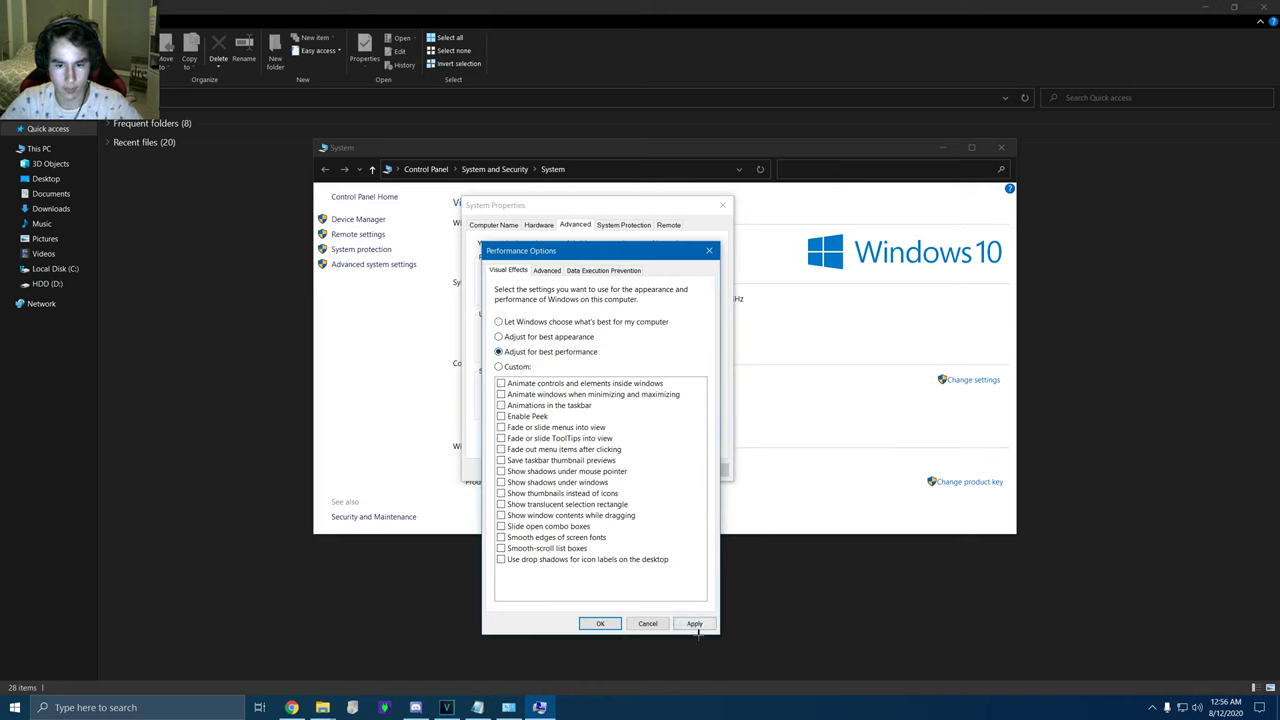
click(601, 623)
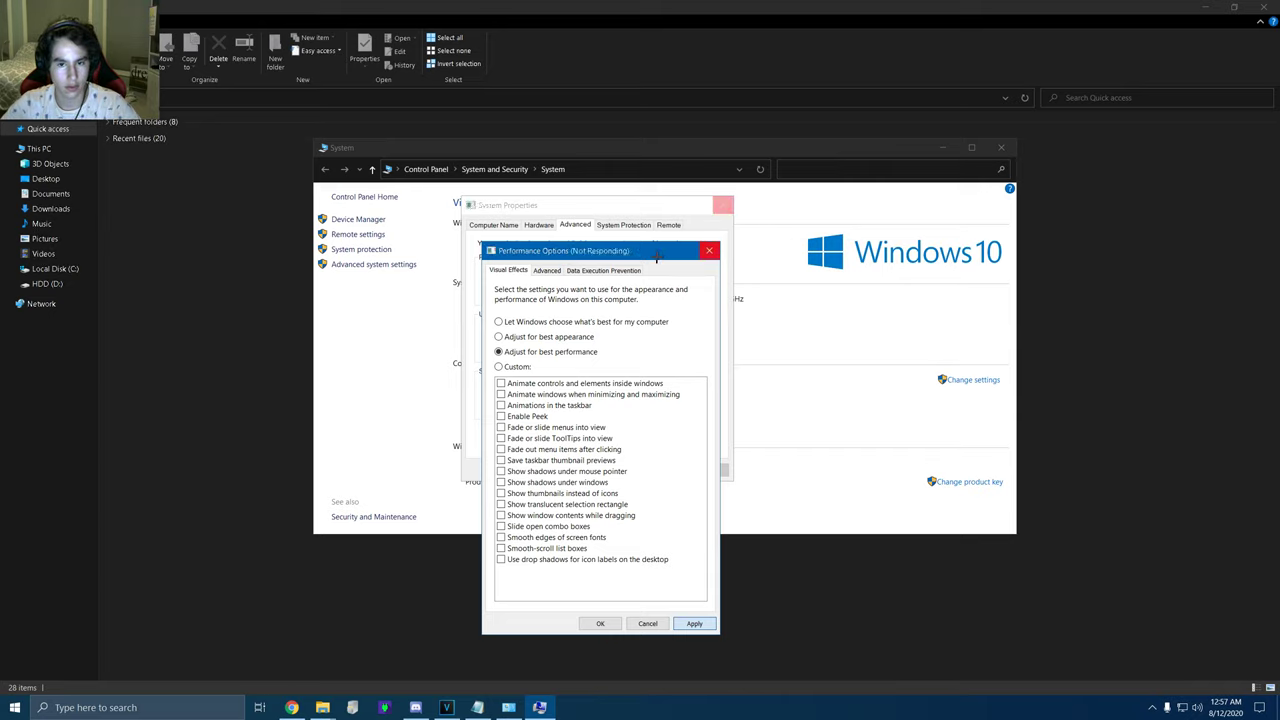
drag(658, 255, 673, 254)
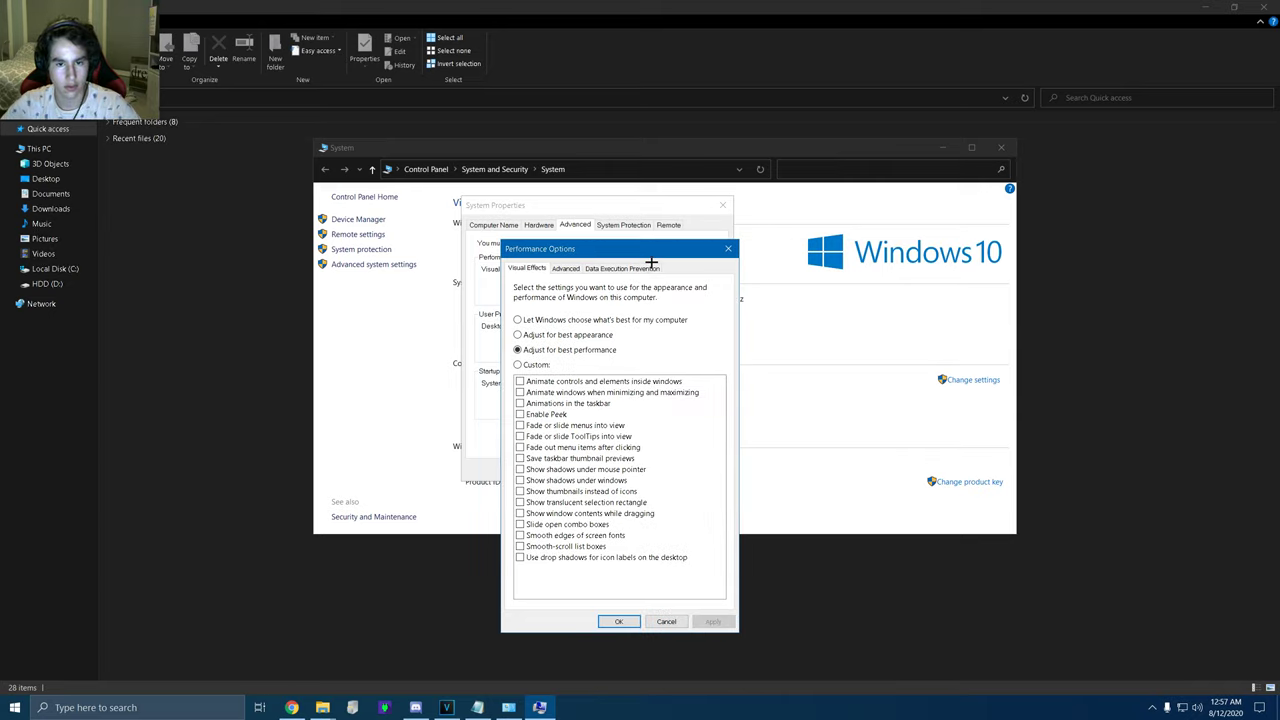
click(641, 613)
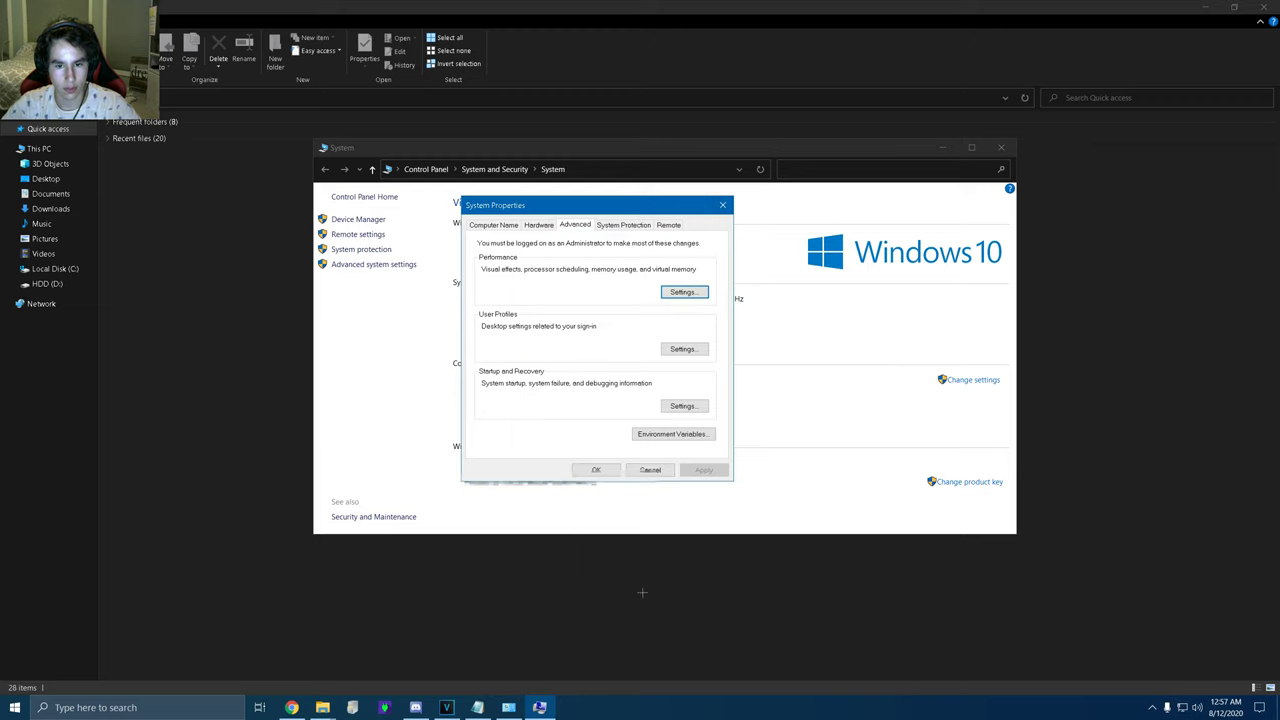
click(594, 470)
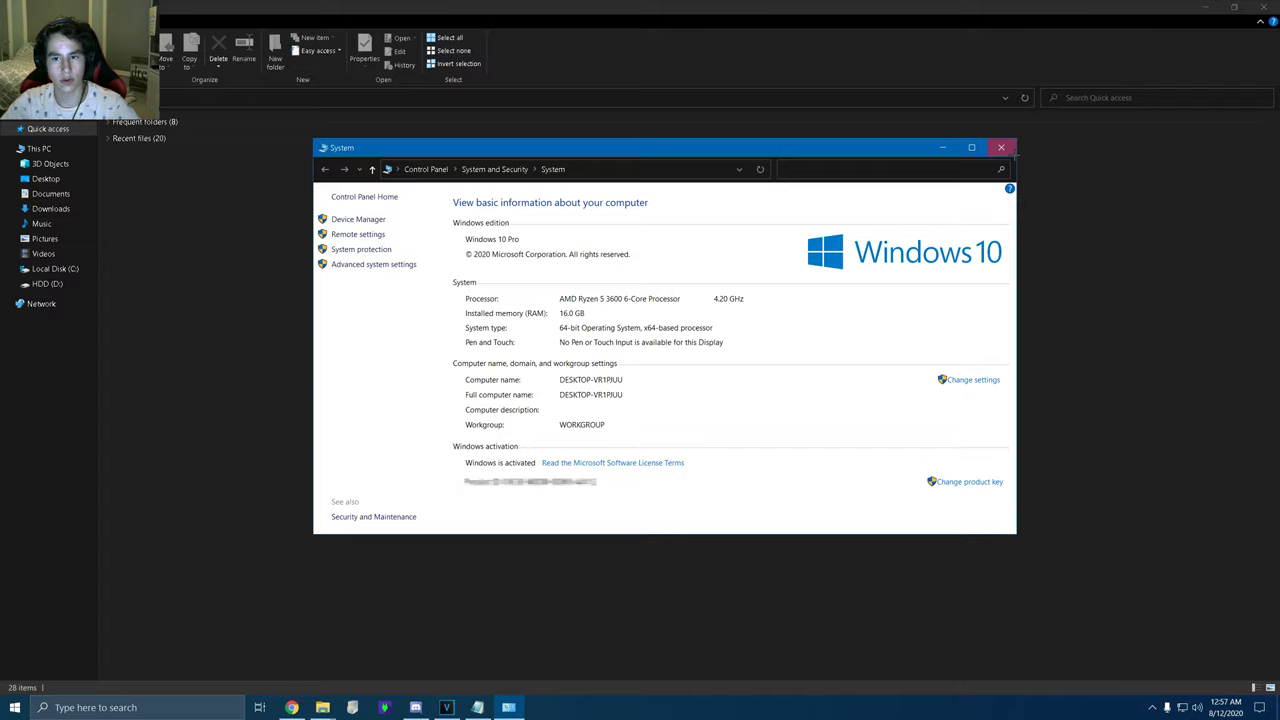
click(1005, 148)
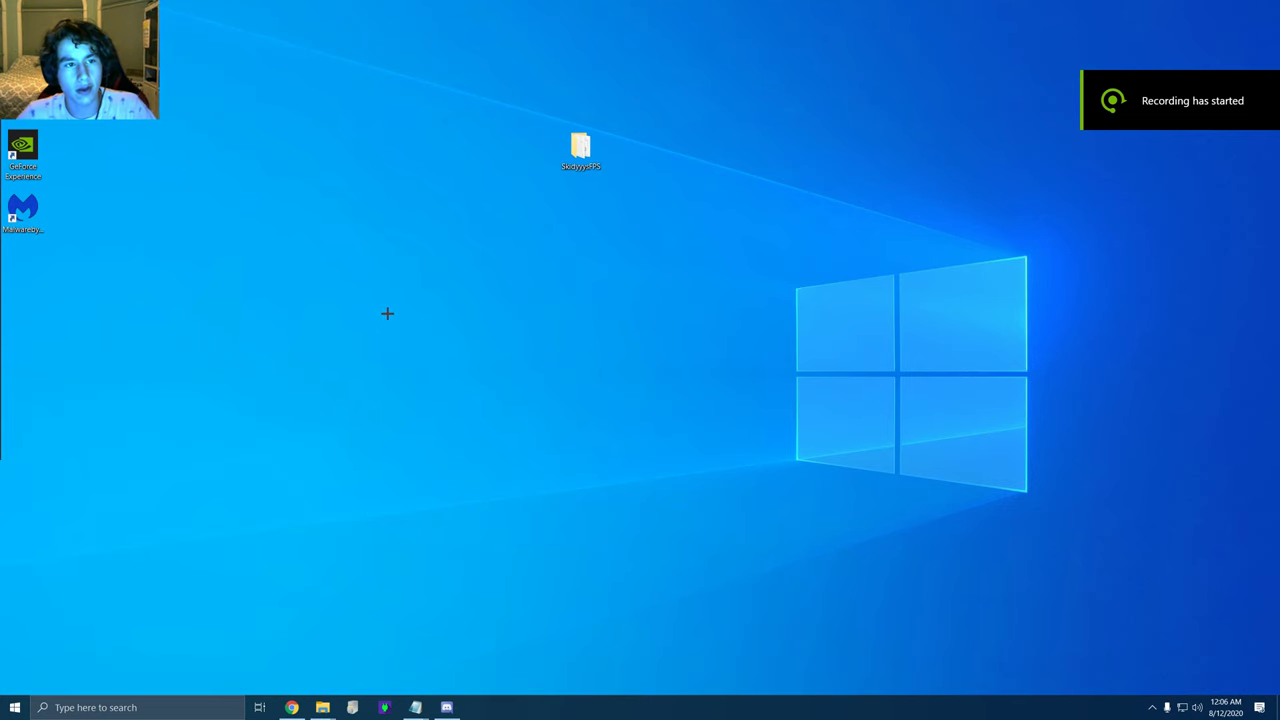
Step: Open the NVIDIA Control Panel from the desktop and select "Adjust image settings with preview" under 3D Settings
right_click(391, 311)
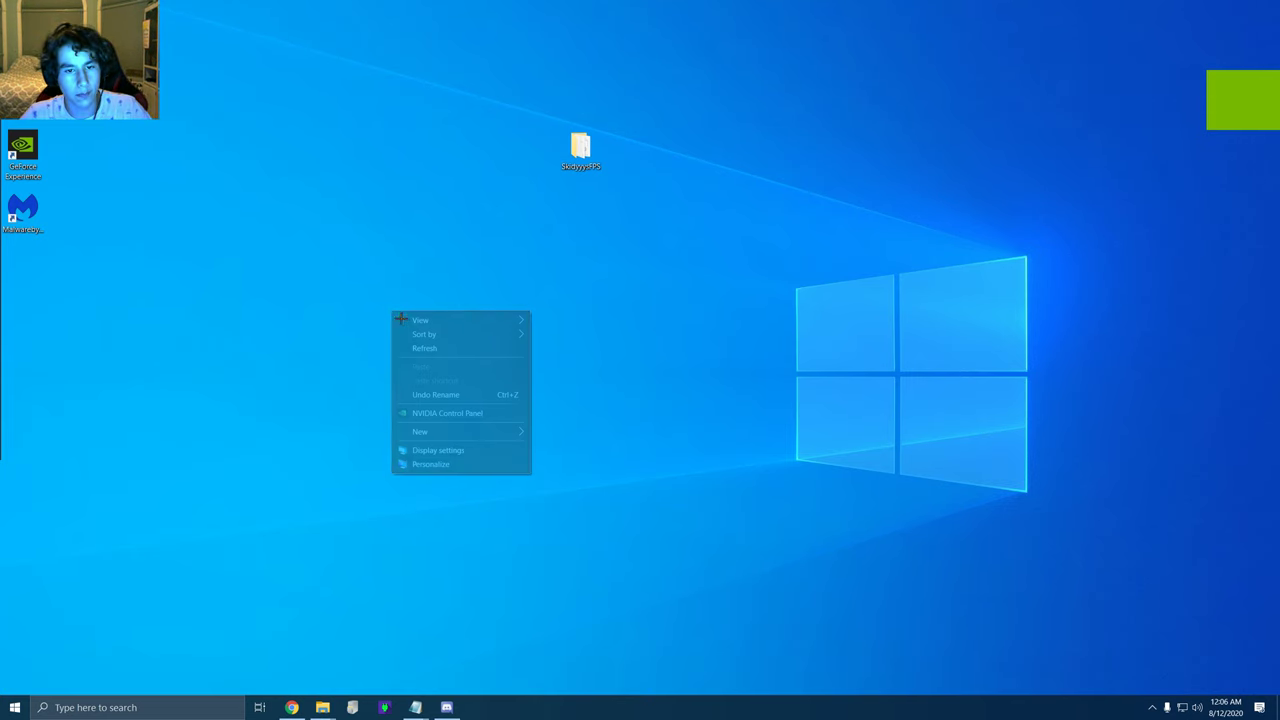
click(433, 395)
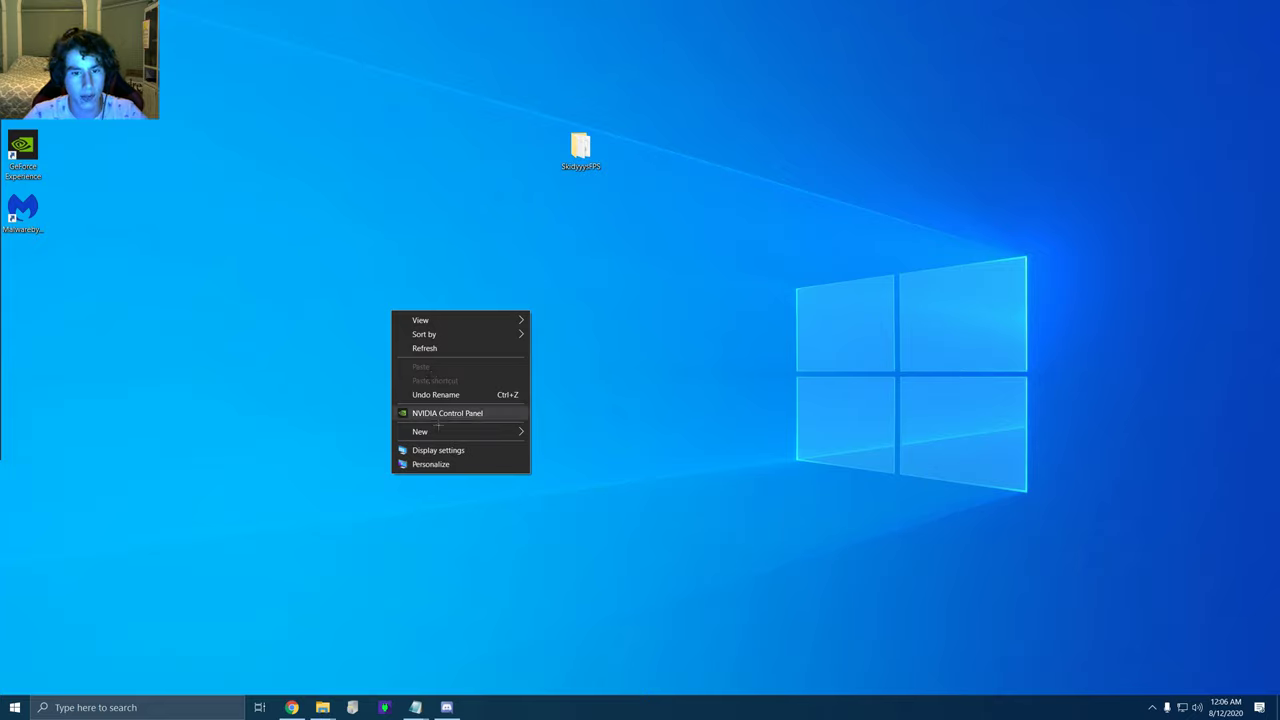
click(432, 418)
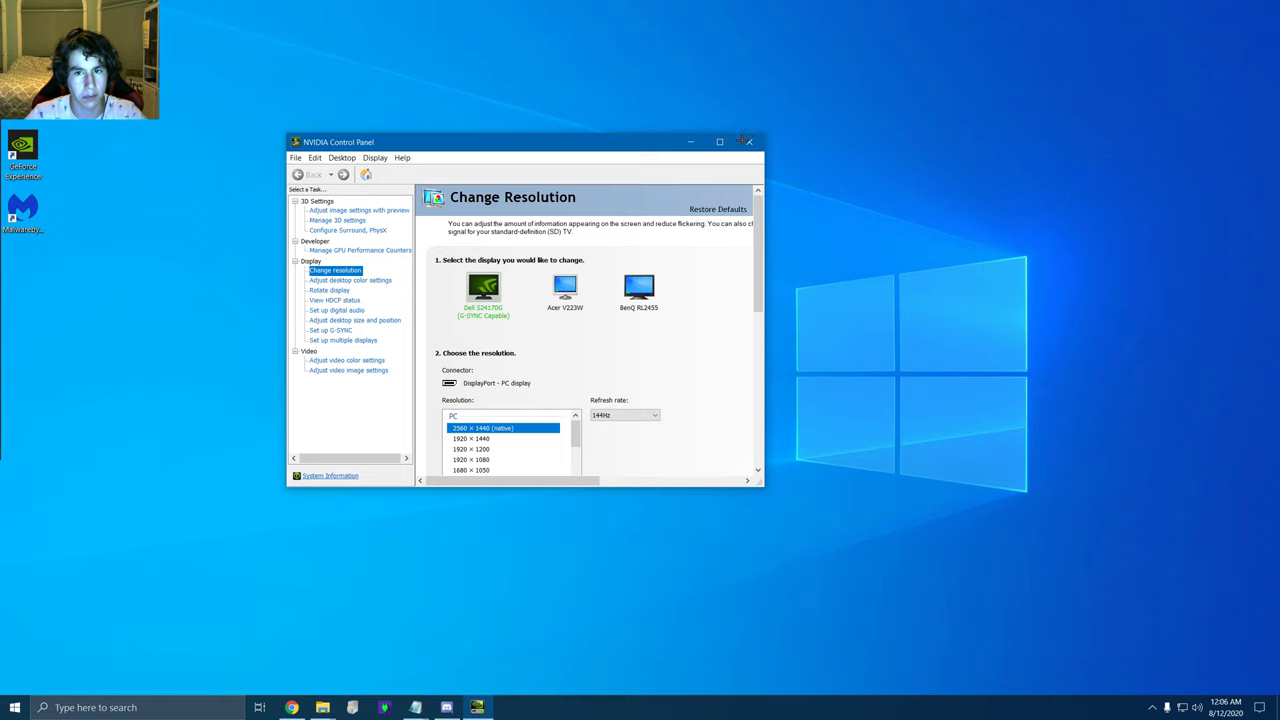
click(720, 142)
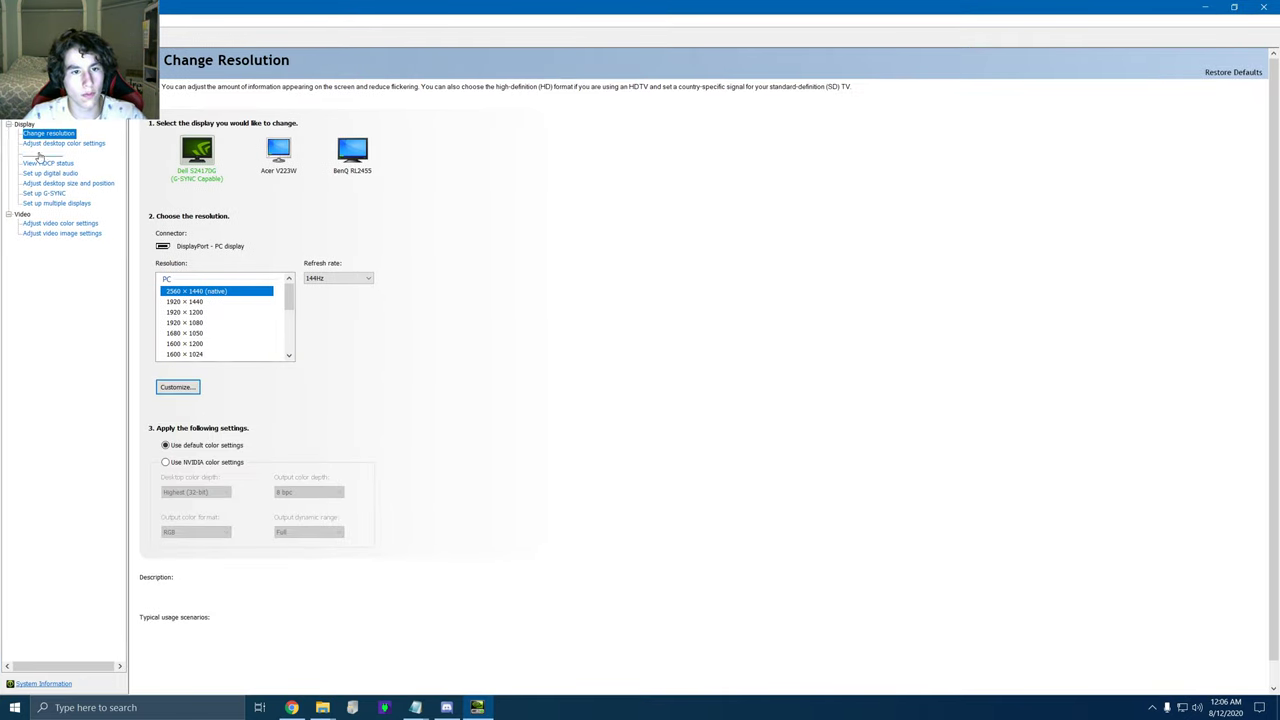
key(super+Down)
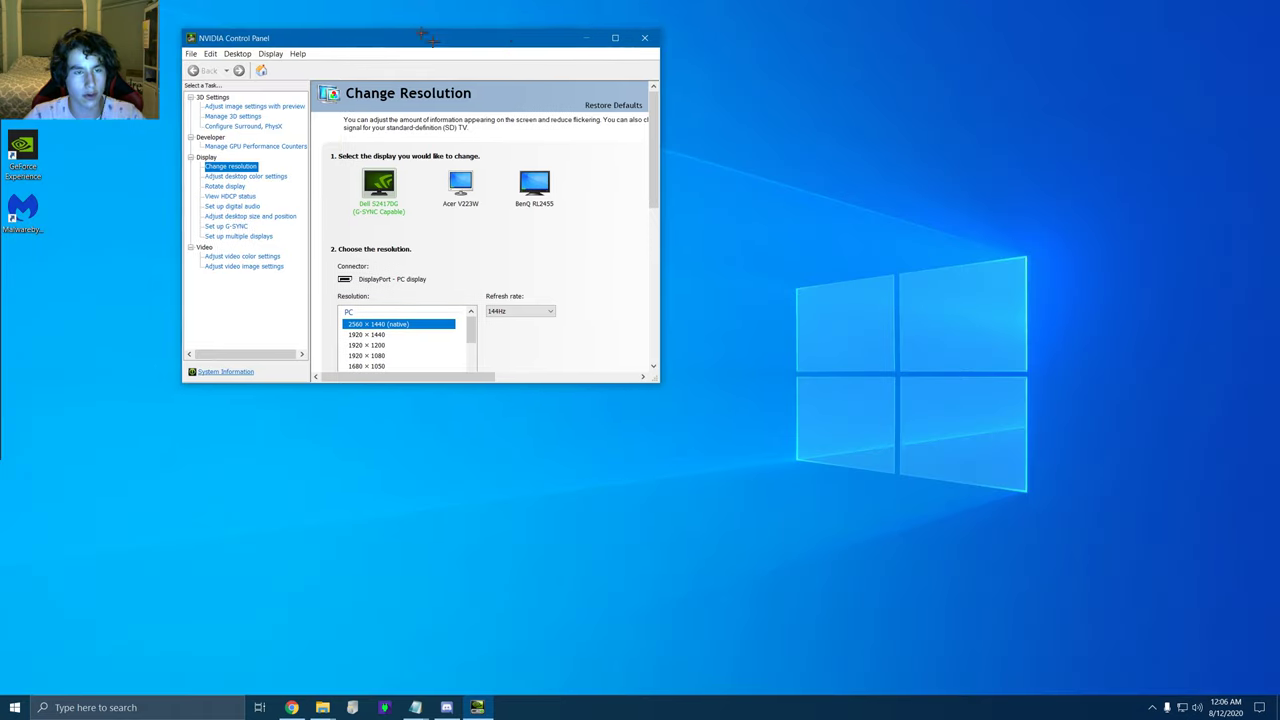
click(337, 132)
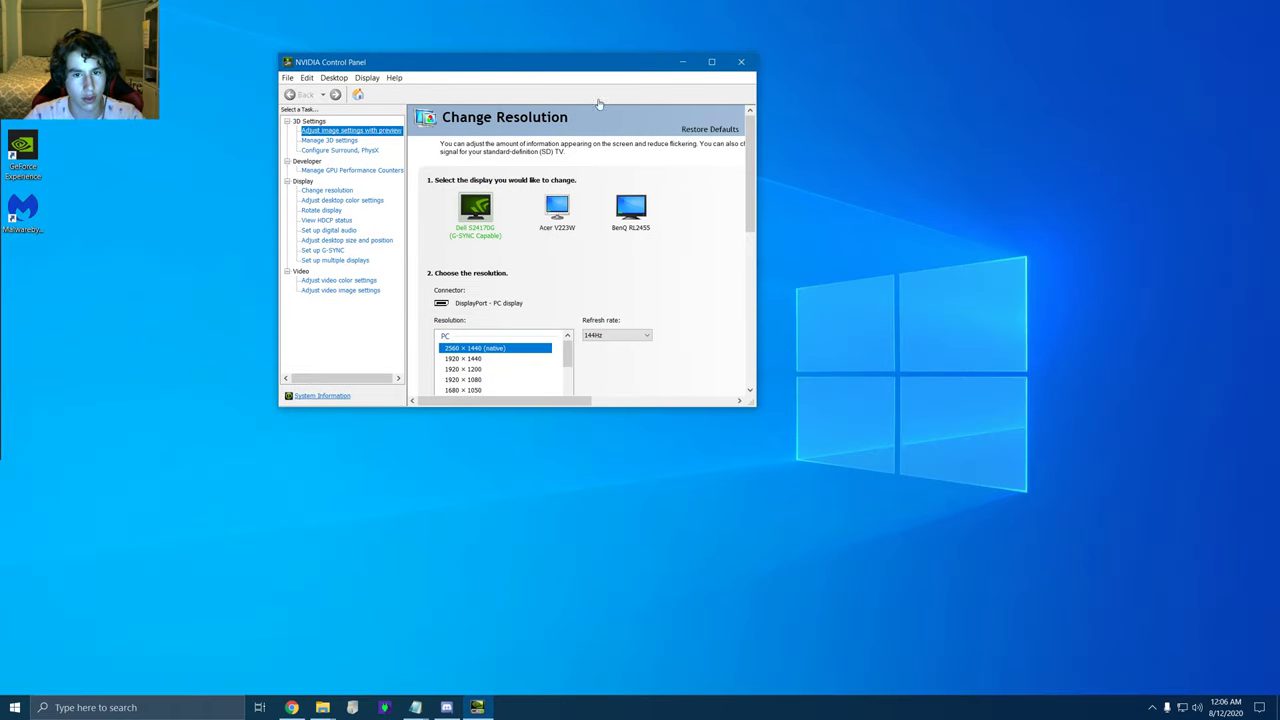
Step: Keep the image settings preview on "Use the advanced 3D image settings" and restore the maximized window to a smaller size on the desktop
click(711, 62)
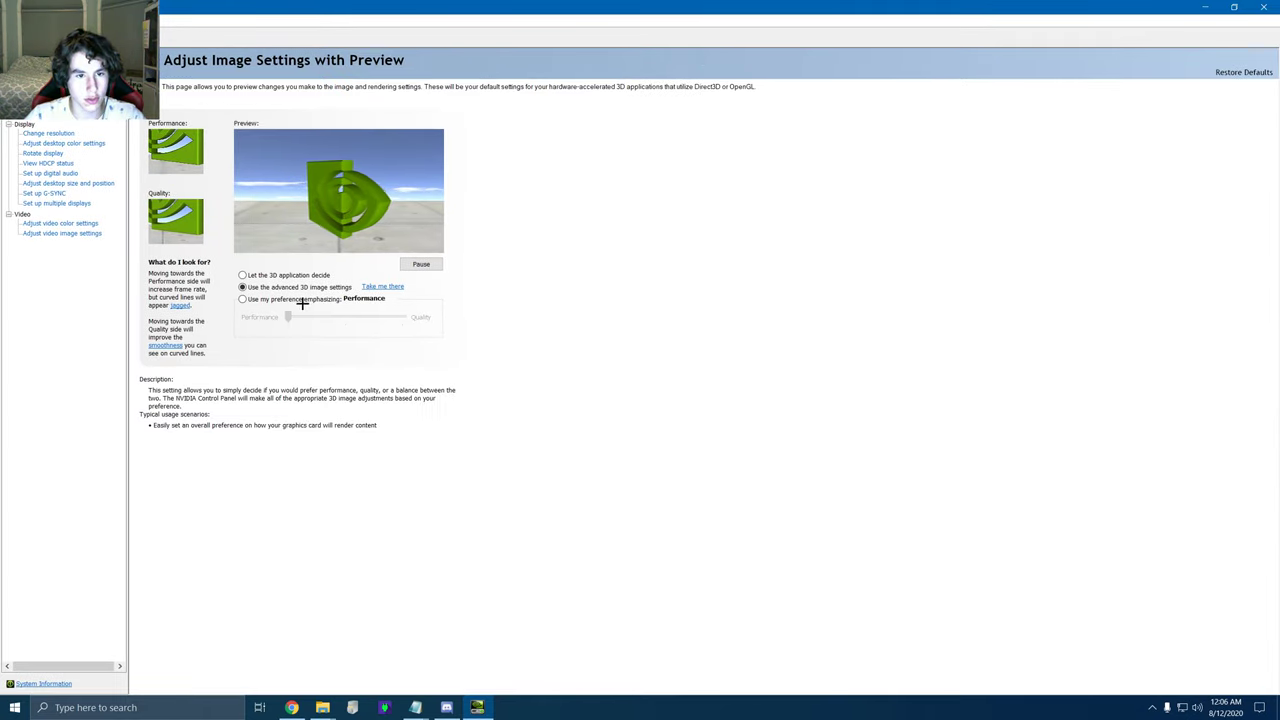
click(291, 298)
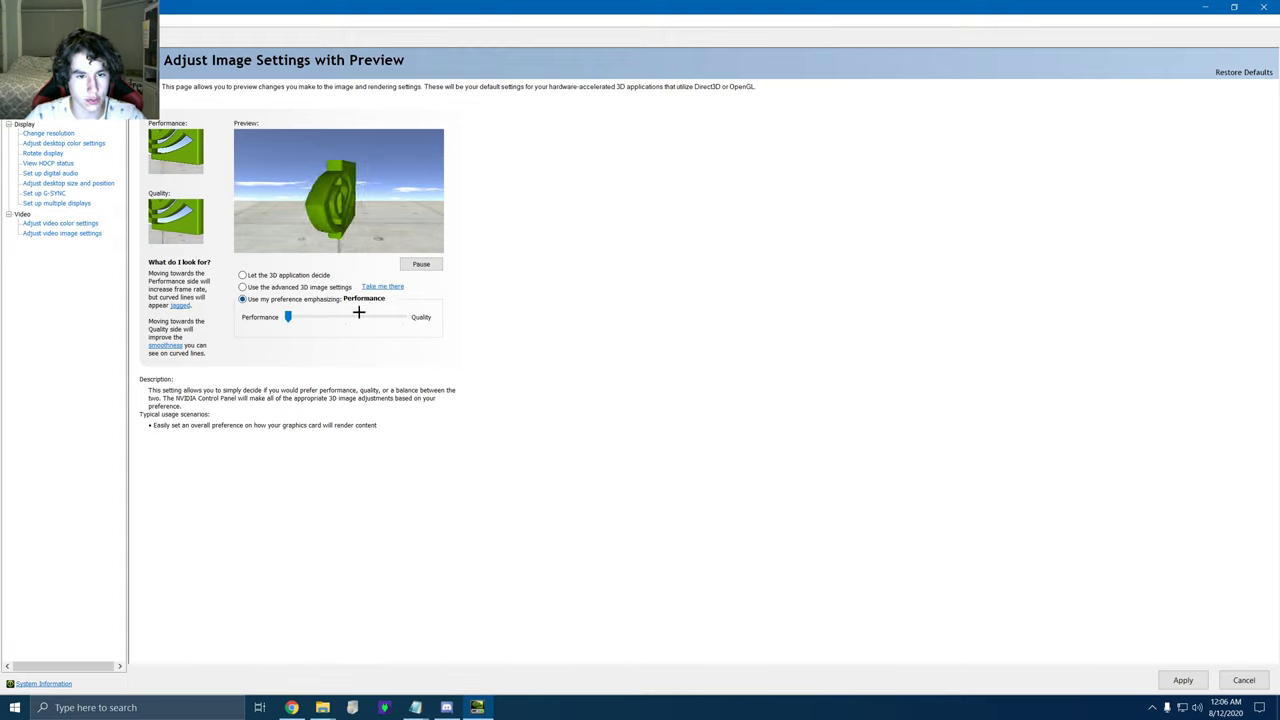
click(275, 287)
drag(349, 19, 626, 3)
drag(206, 20, 613, 52)
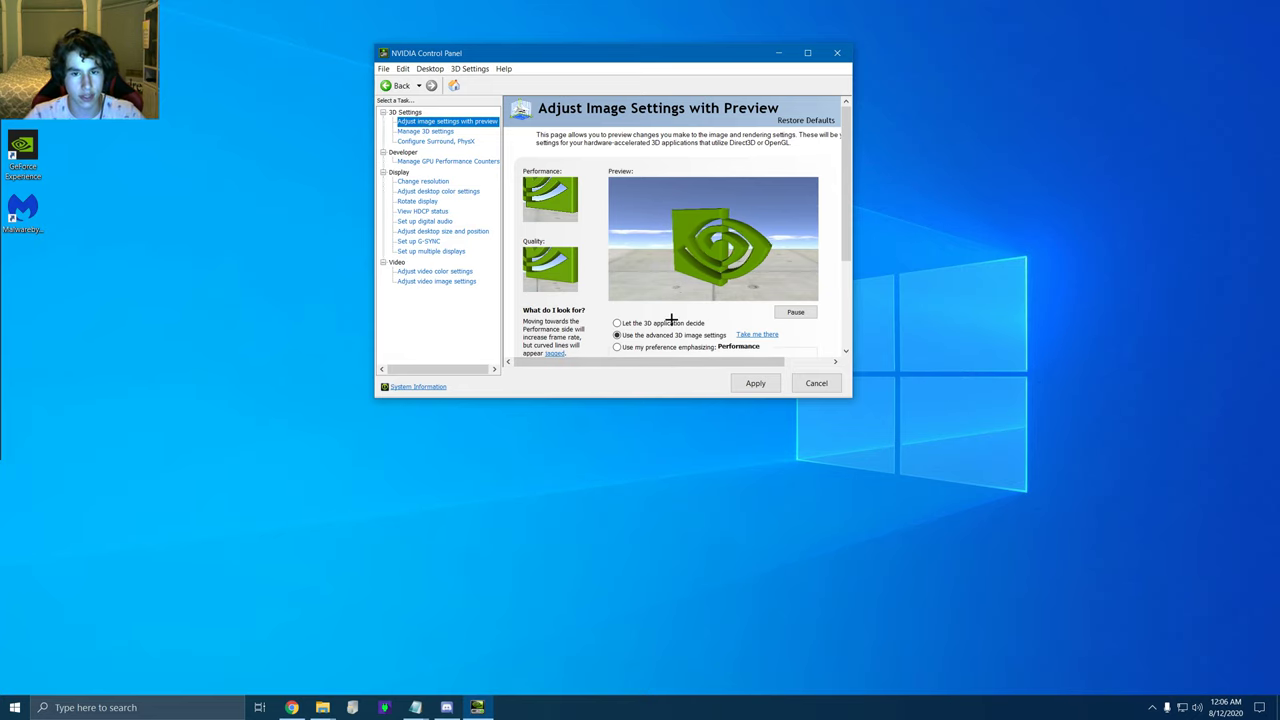
scroll(671, 320, down, 1)
Step: Open Manage 3D settings and enlarge the window in both directions so the global settings area fits
click(453, 133)
drag(571, 58, 577, 33)
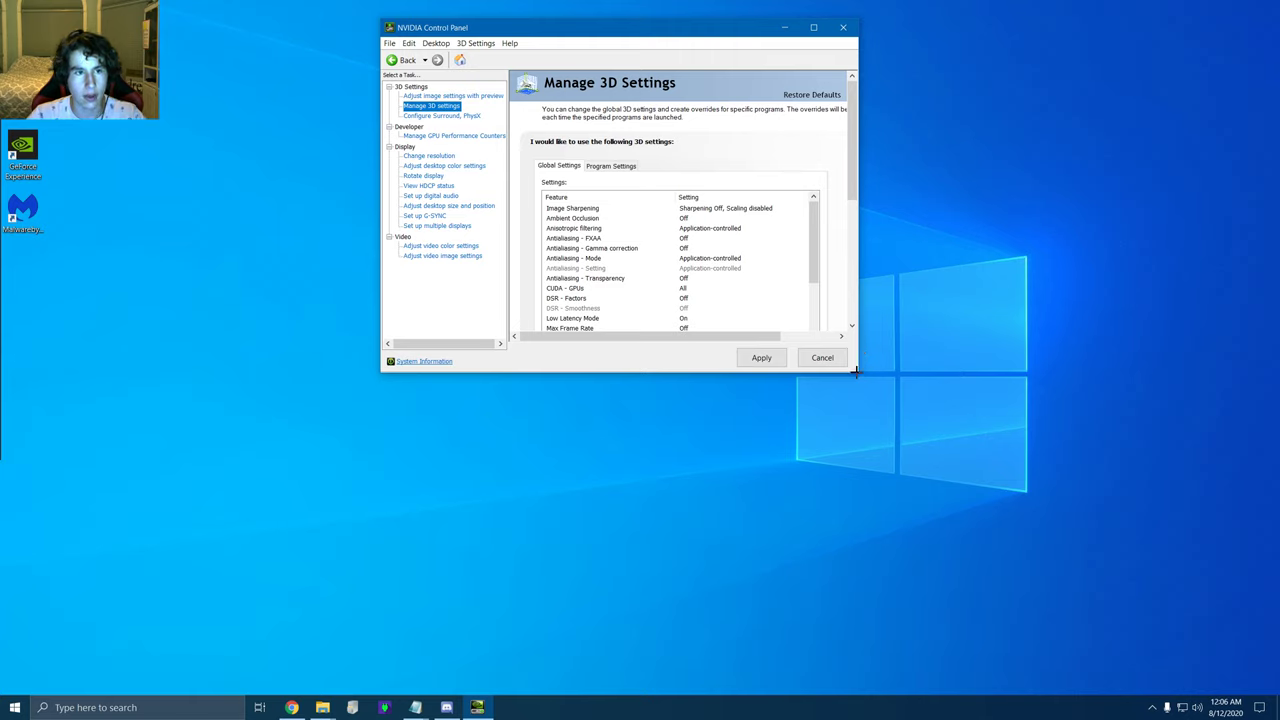
drag(853, 378, 855, 510)
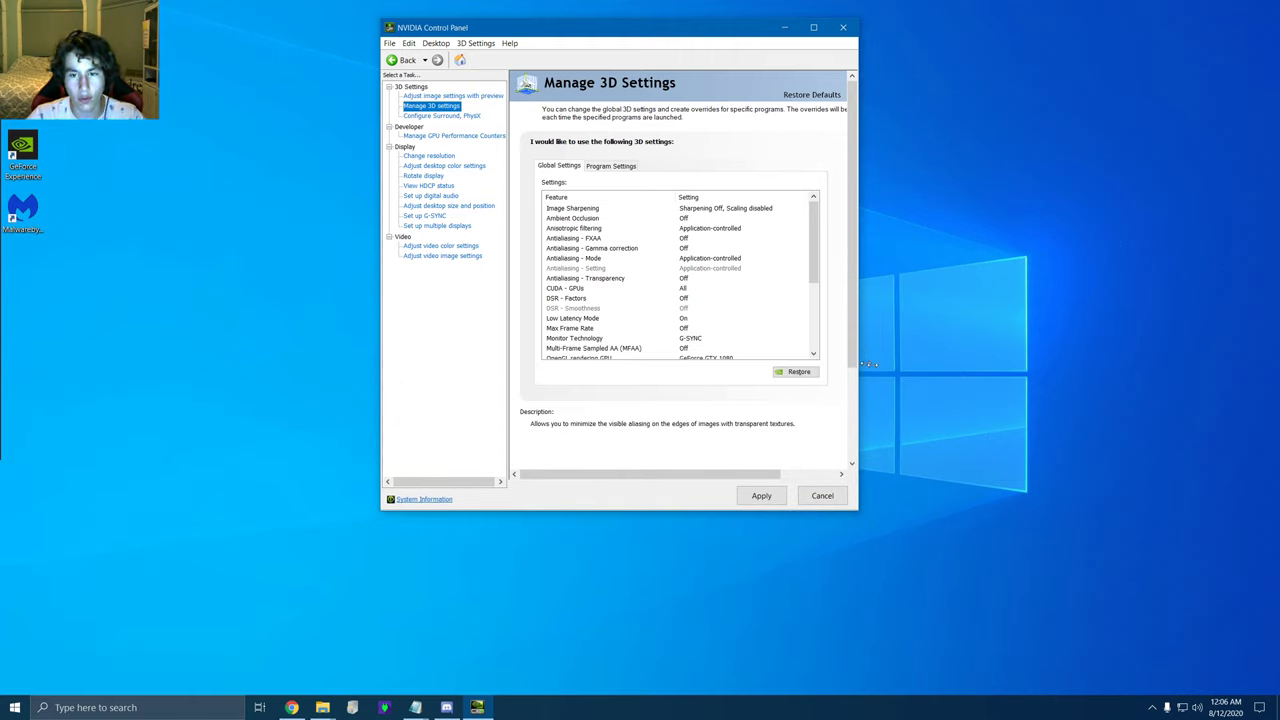
drag(864, 364, 1036, 364)
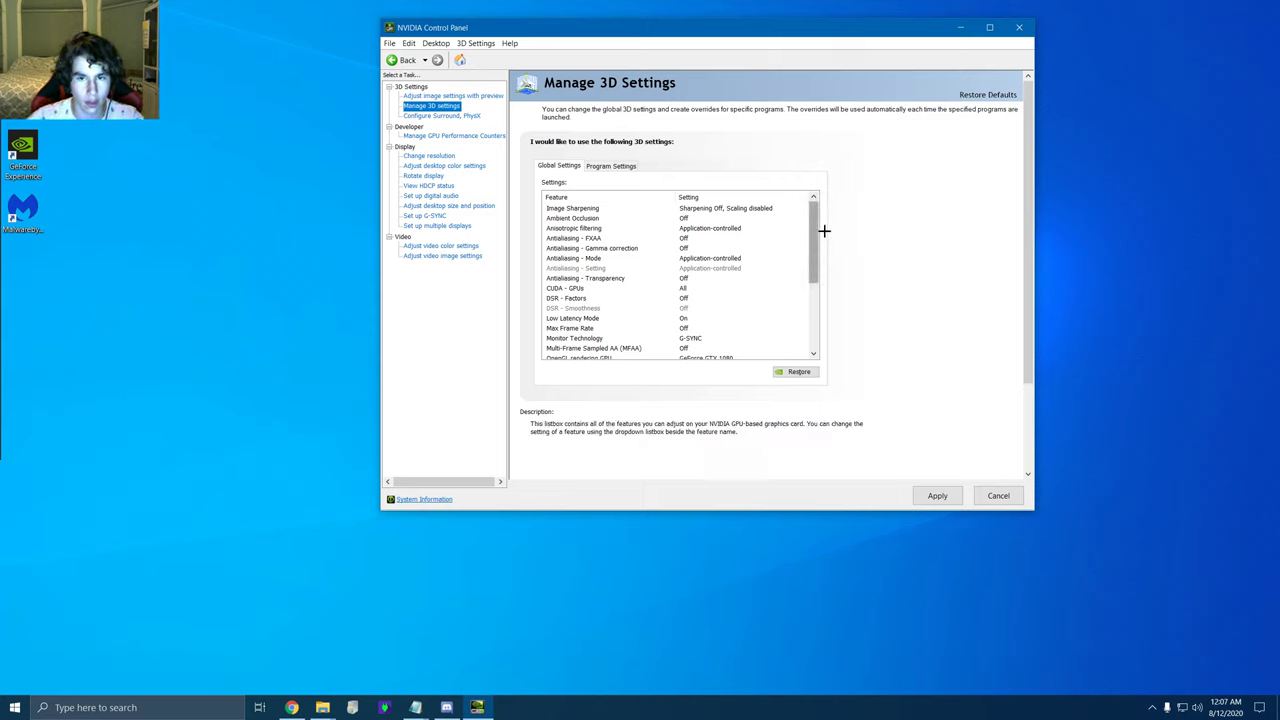
Step: Examine the global 3D settings, including antialiasing, low latency mode, power management, shader cache, texture filtering and vertical sync
drag(824, 232, 824, 234)
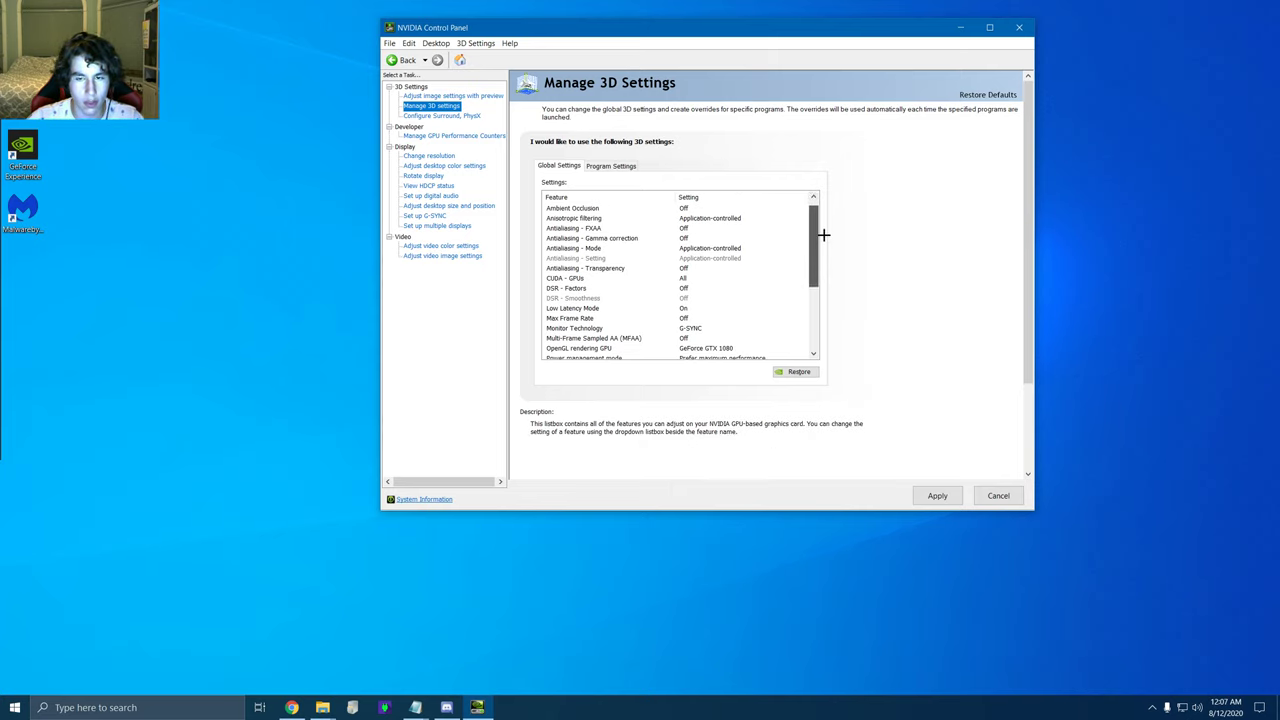
drag(824, 238, 824, 241)
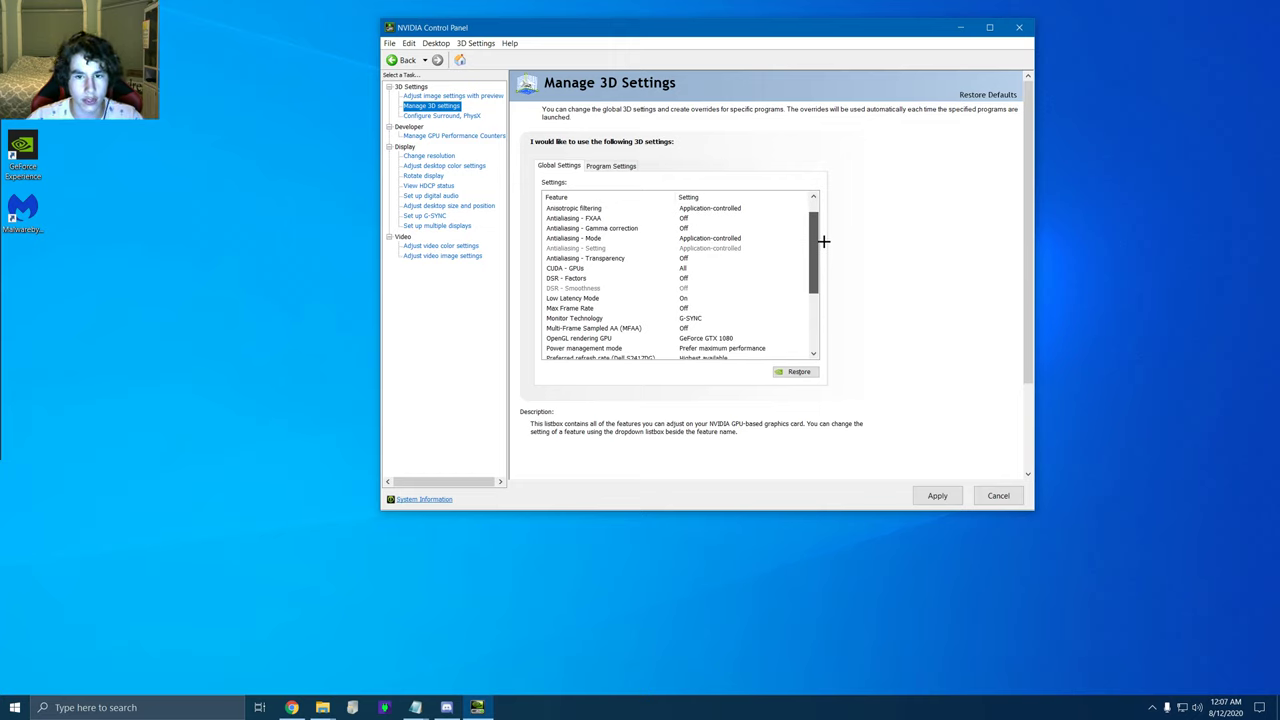
drag(824, 243, 824, 252)
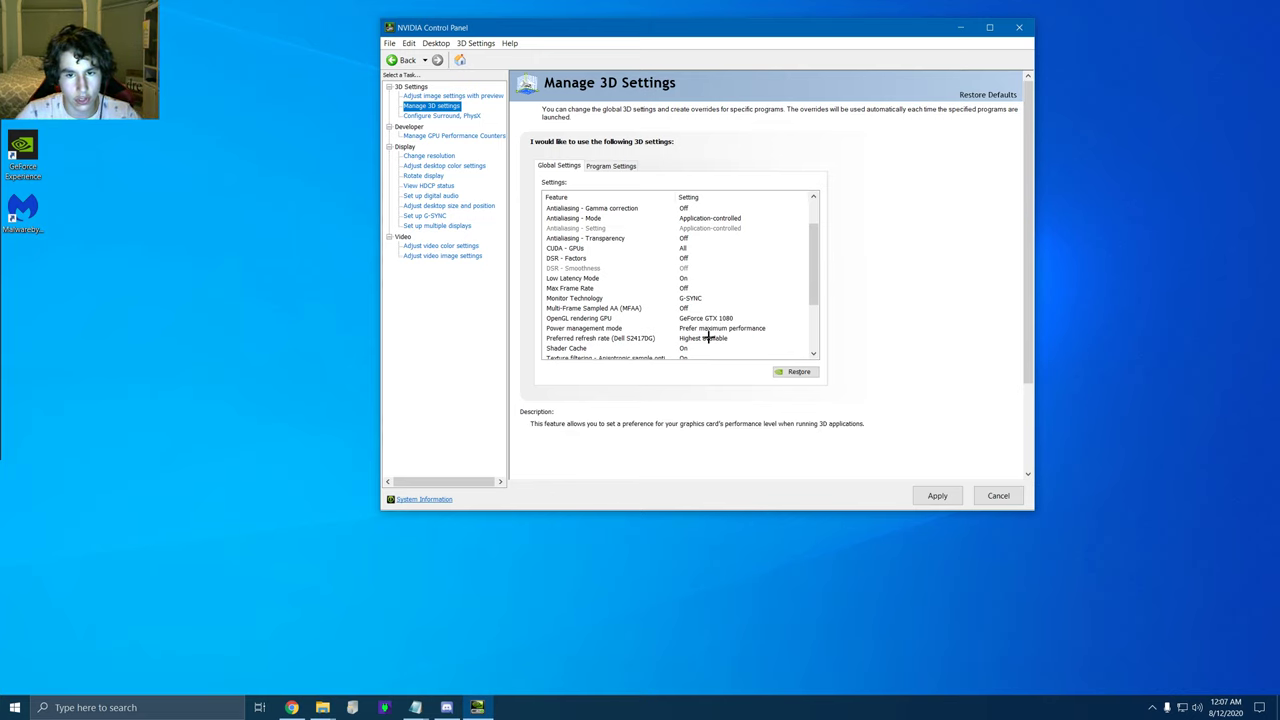
scroll(707, 338, down, 1)
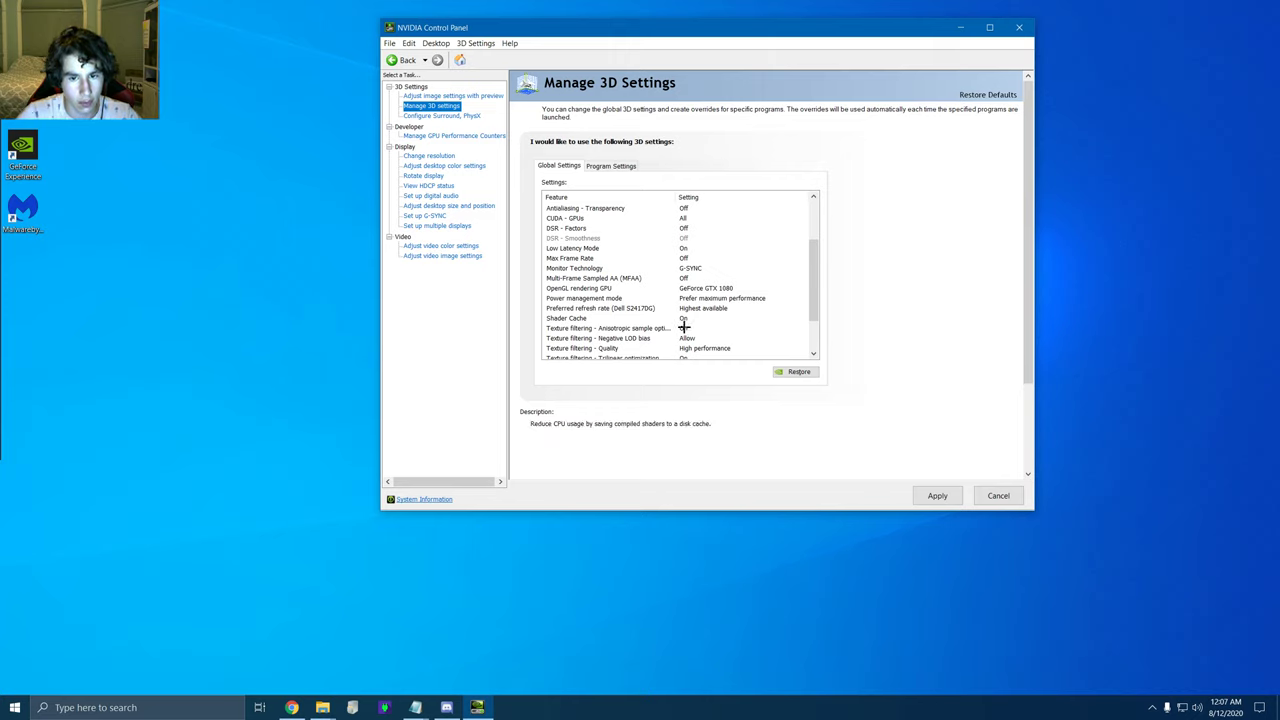
scroll(684, 326, down, 1)
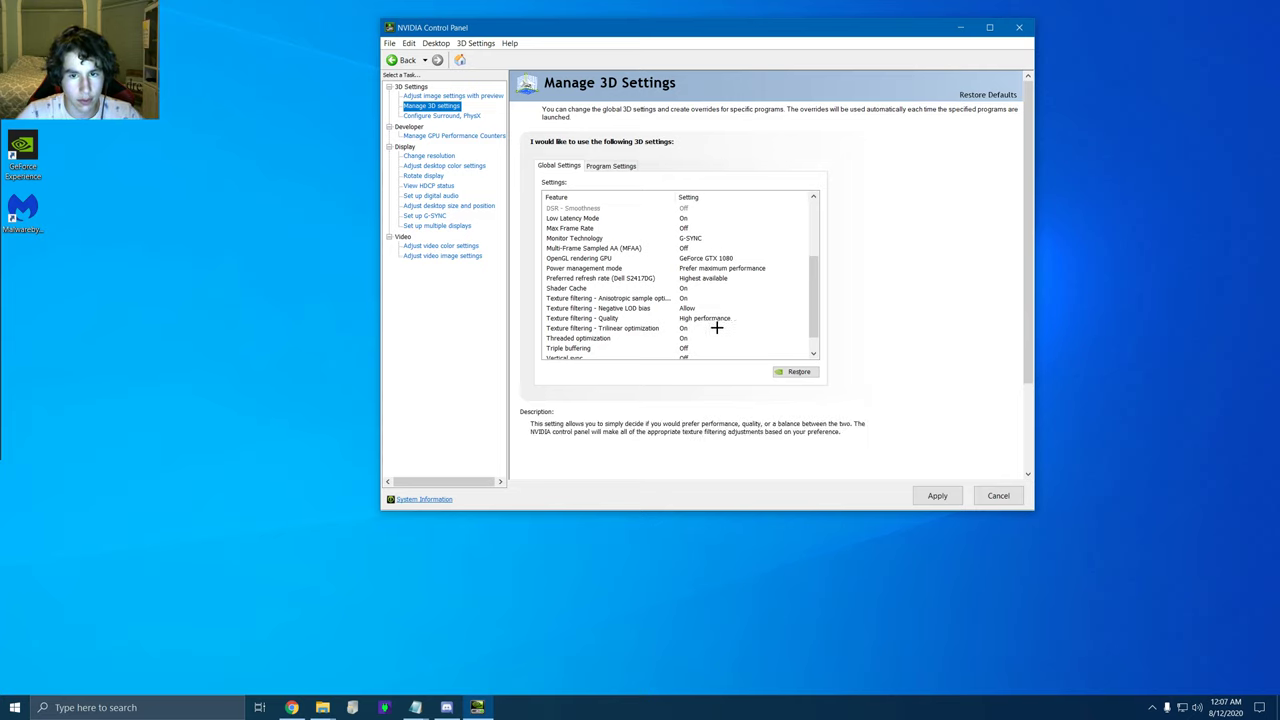
scroll(714, 328, down, 1)
scroll(705, 326, up, 4)
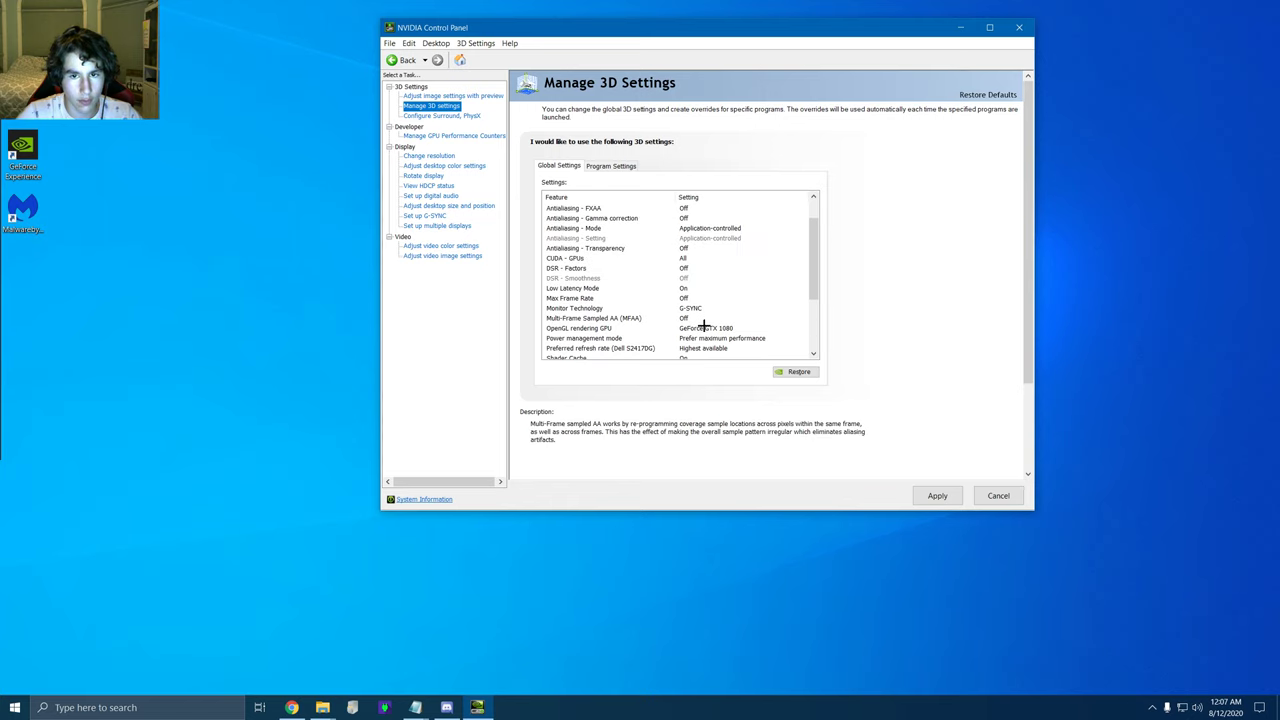
scroll(696, 324, down, 3)
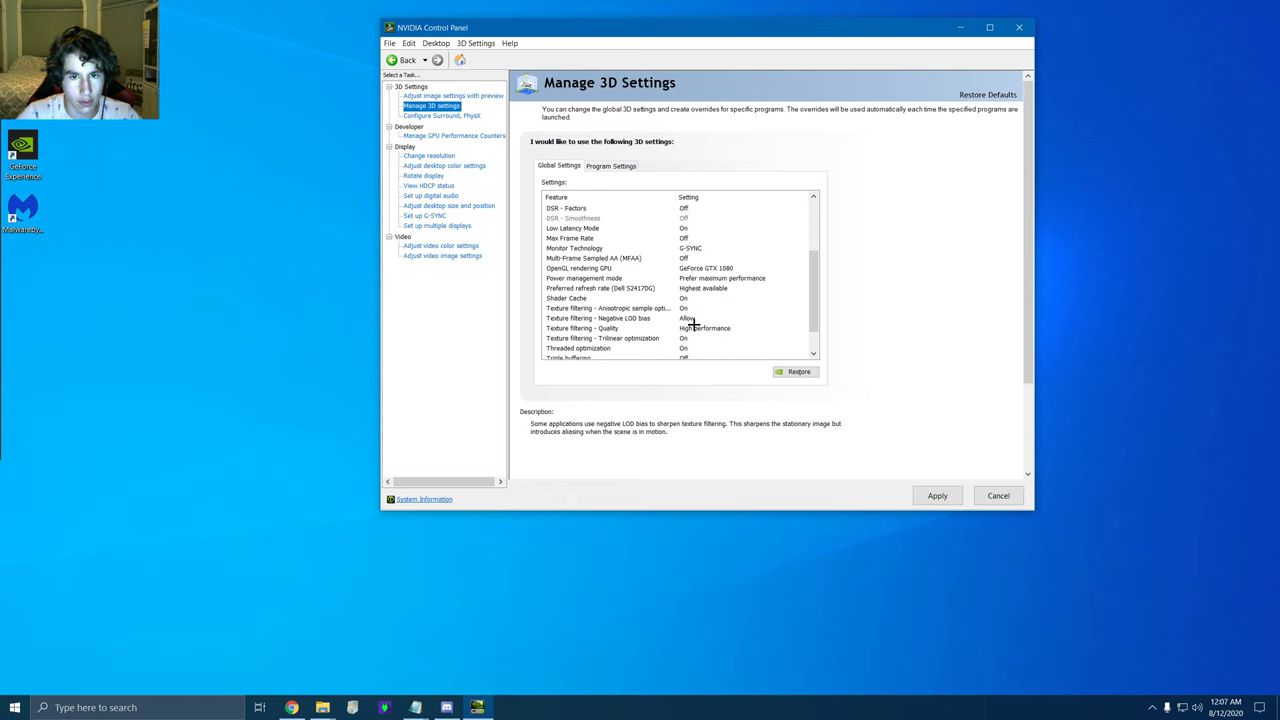
scroll(678, 300, up, 1)
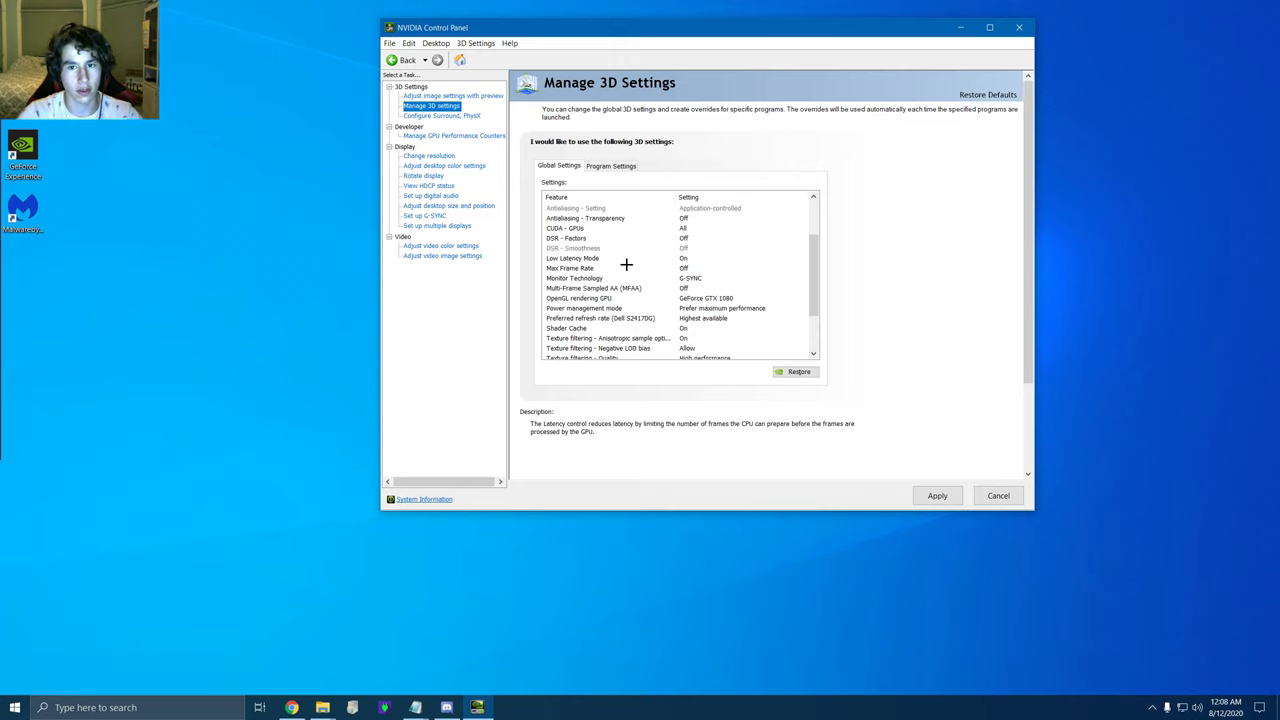
scroll(667, 274, down, 2)
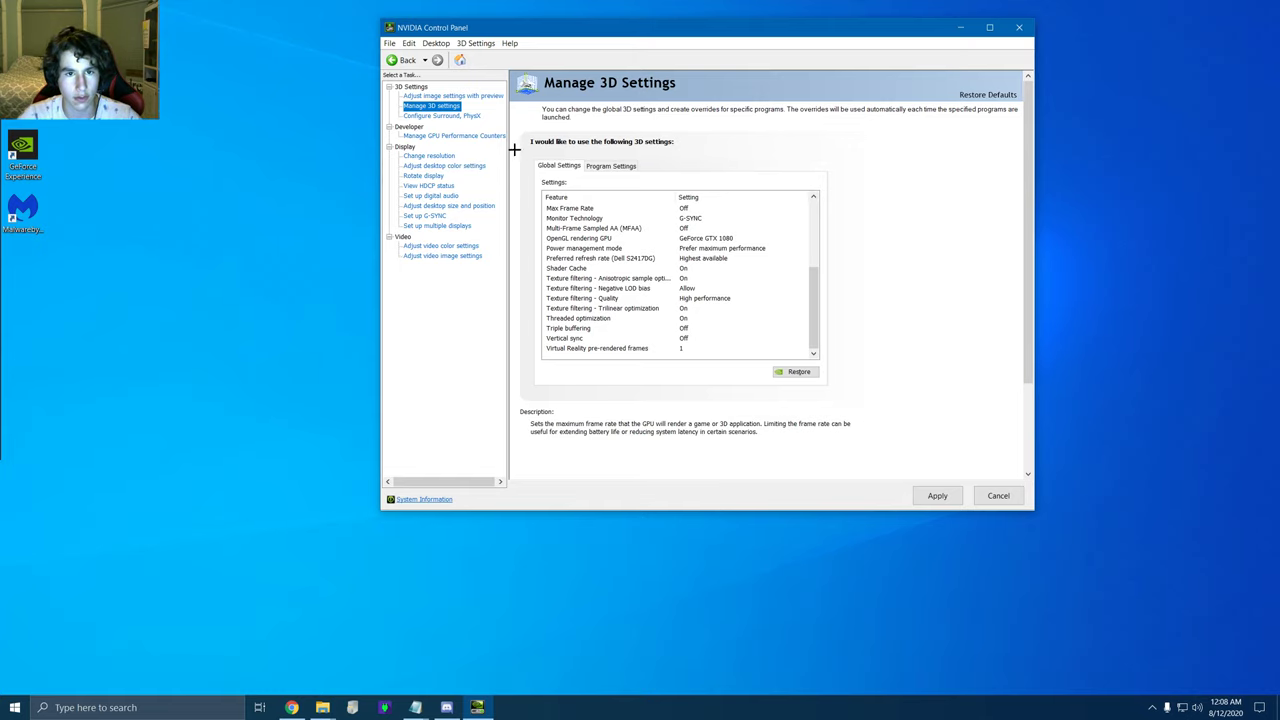
Step: Discard the pending 3D settings changes and check the PhysX processor choices under Configure Surround, PhysX
click(450, 117)
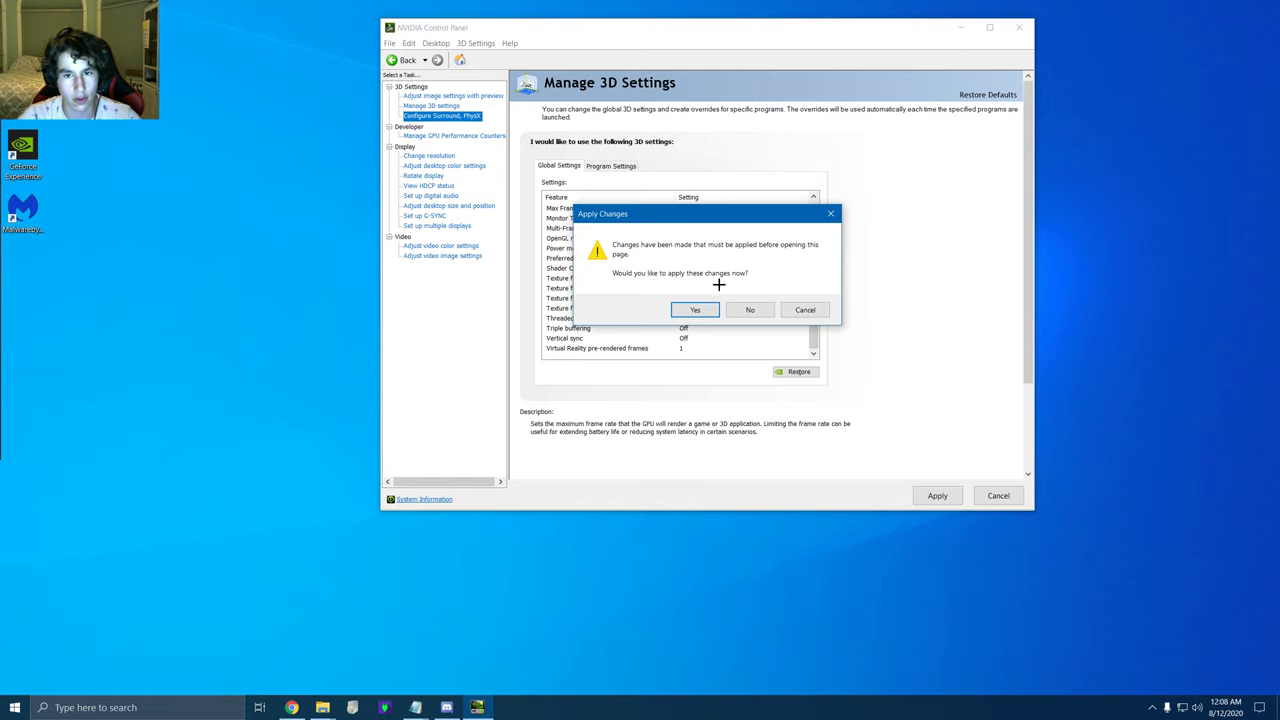
click(829, 214)
click(1008, 499)
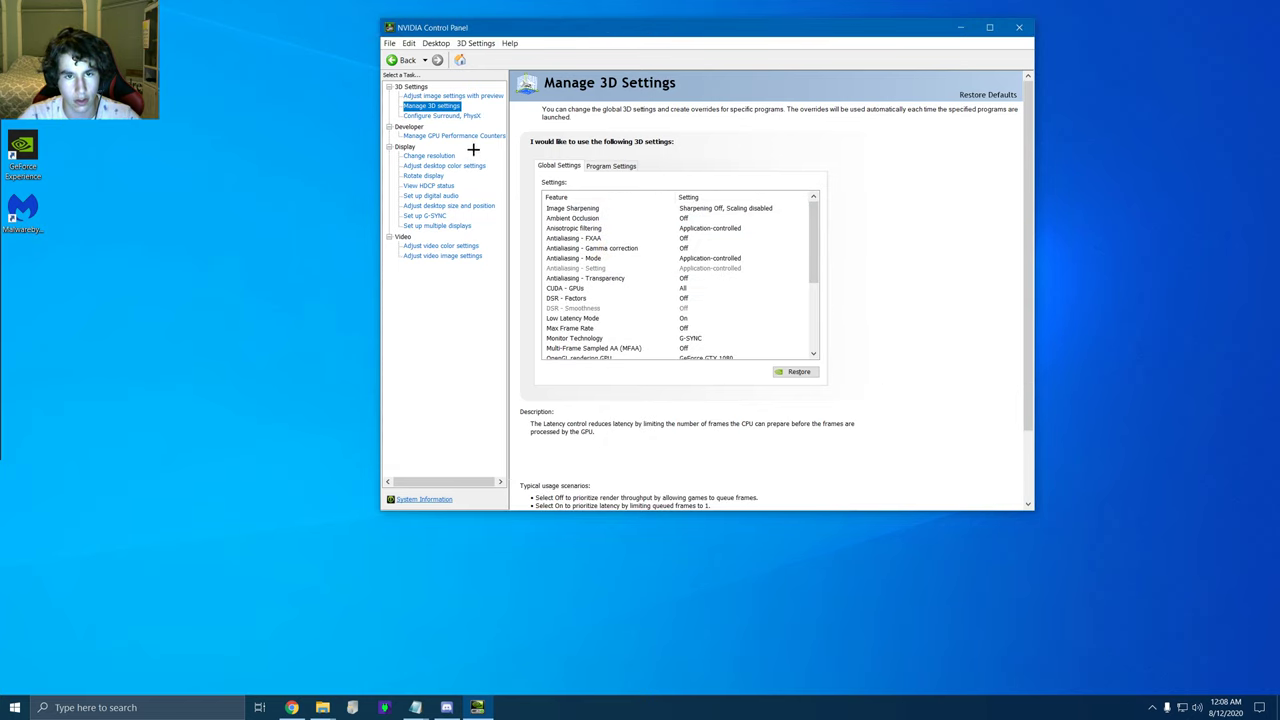
click(441, 117)
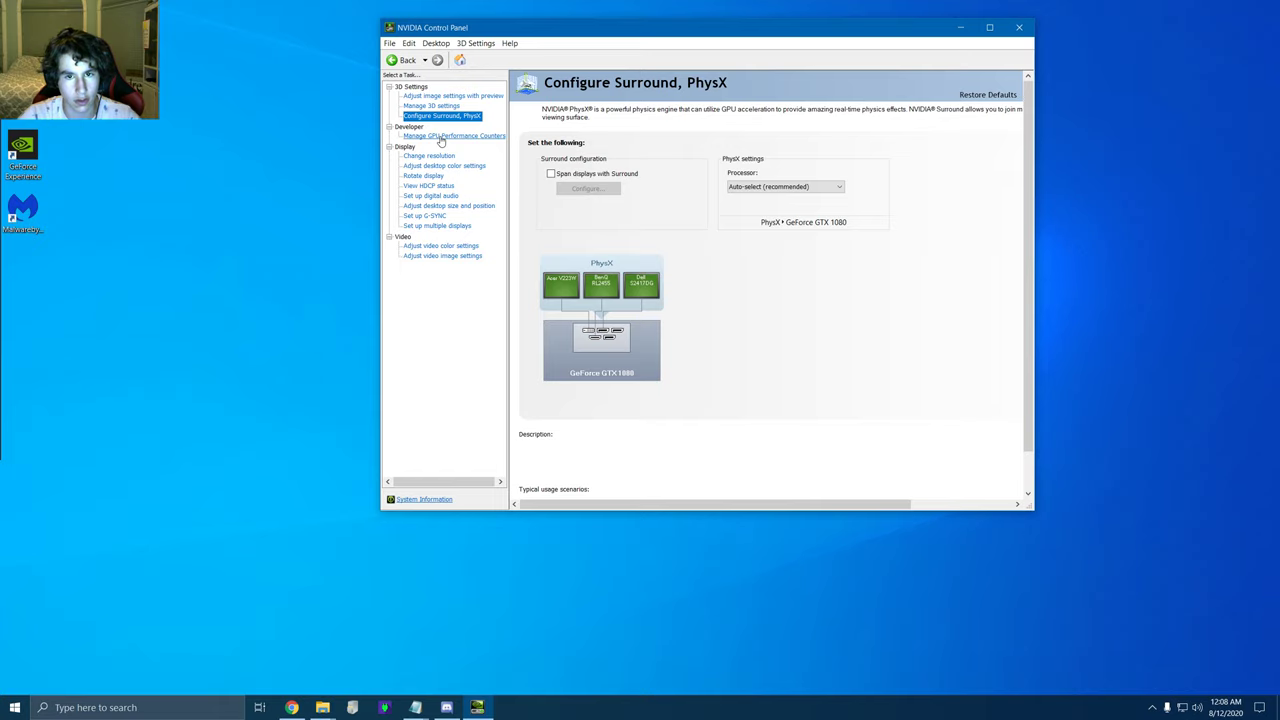
click(765, 187)
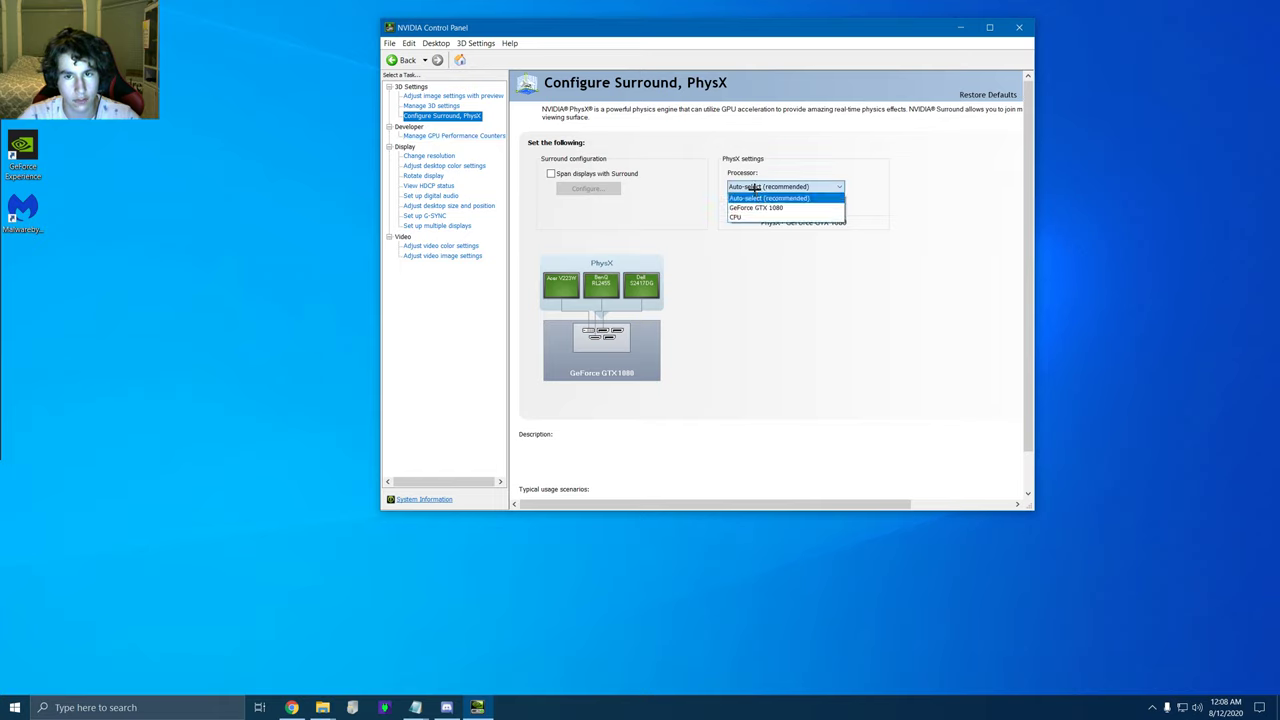
click(780, 208)
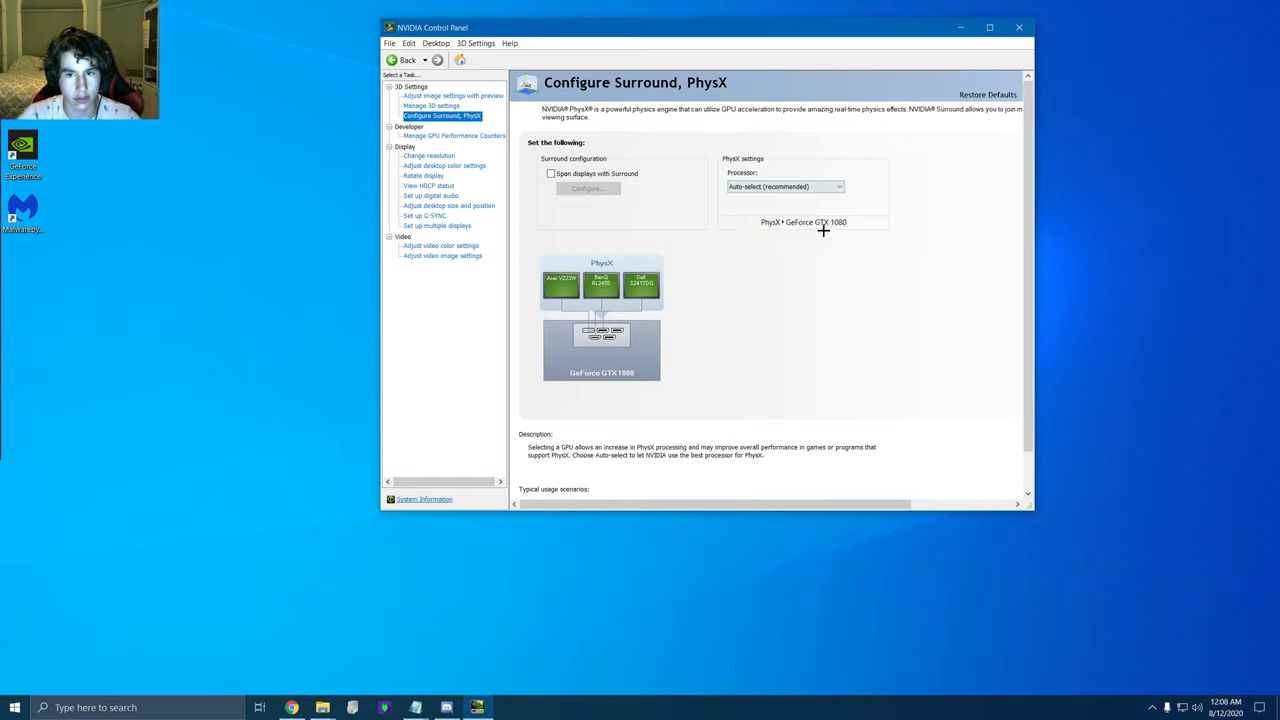
Step: Check the GPU performance counter access page and the Dell display's resolution and refresh rate options
click(421, 138)
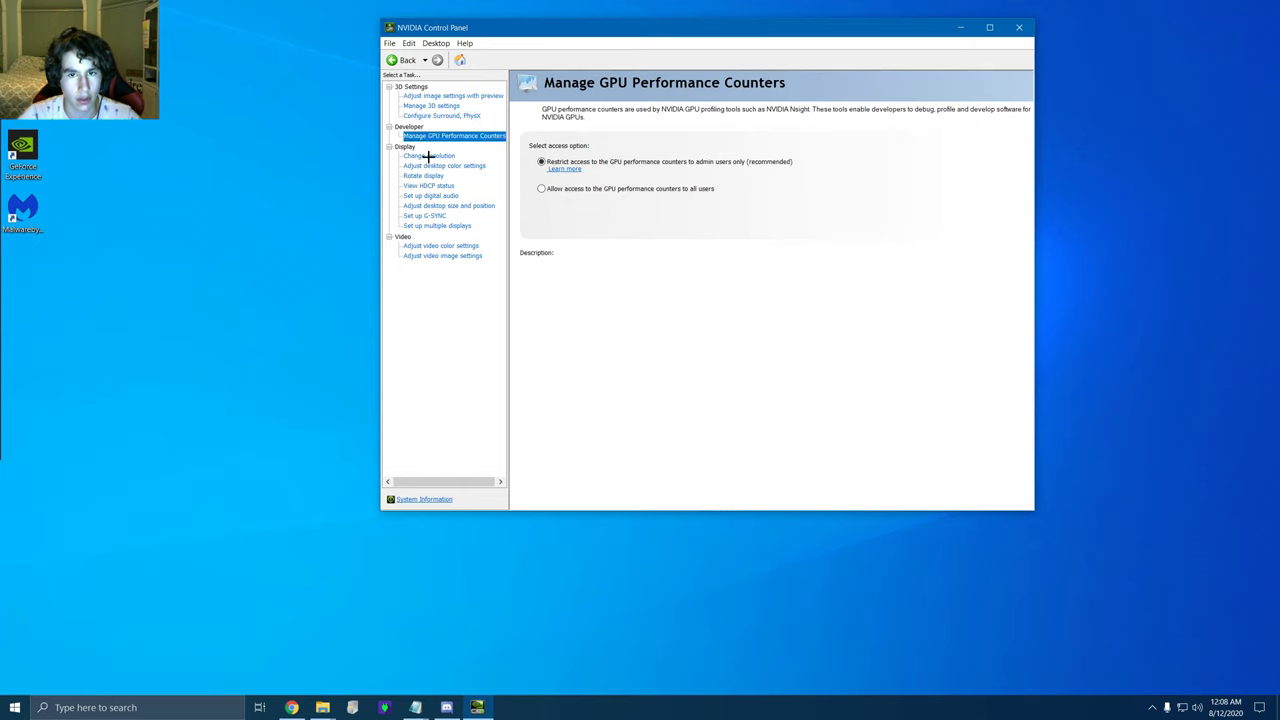
click(416, 159)
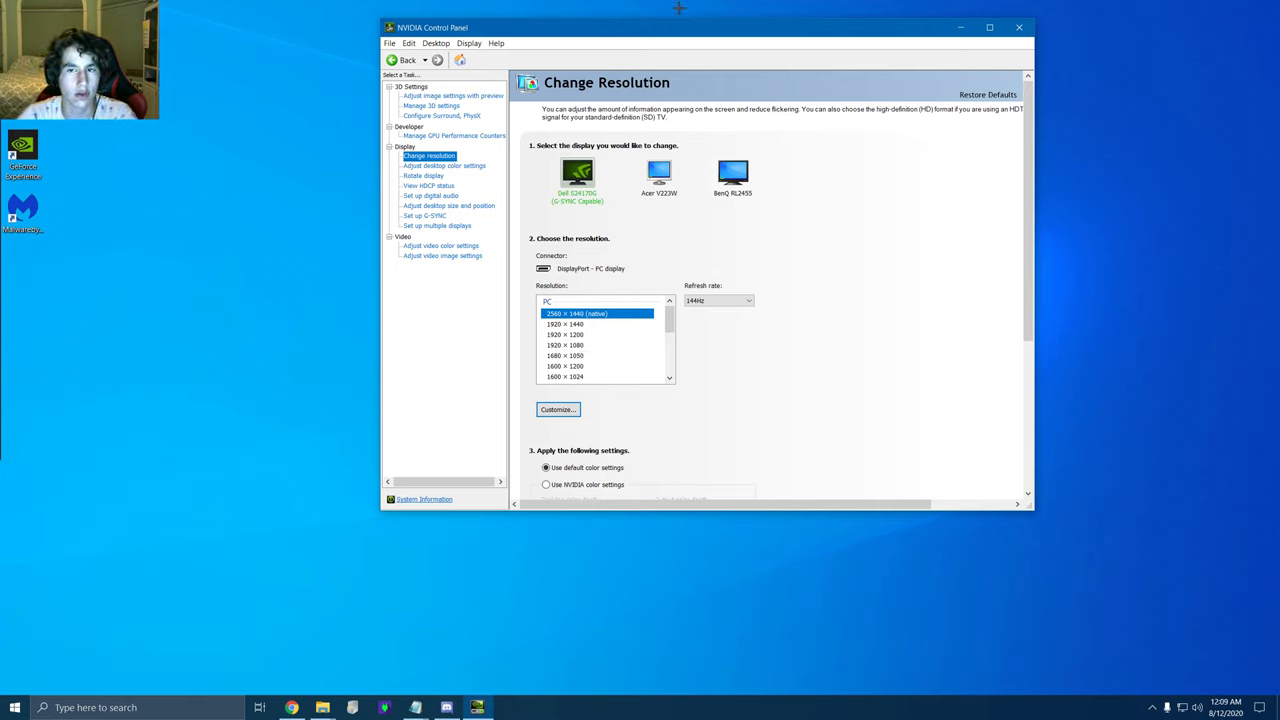
drag(621, 33, 556, 41)
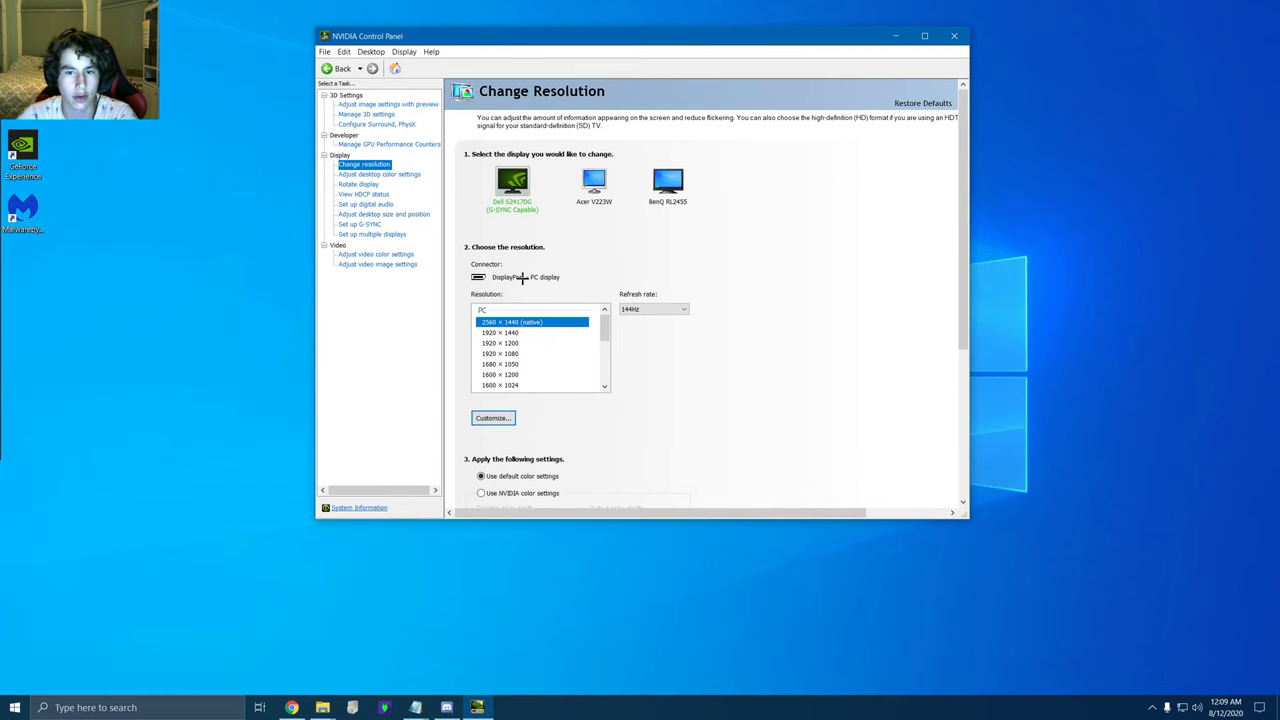
click(660, 309)
click(655, 312)
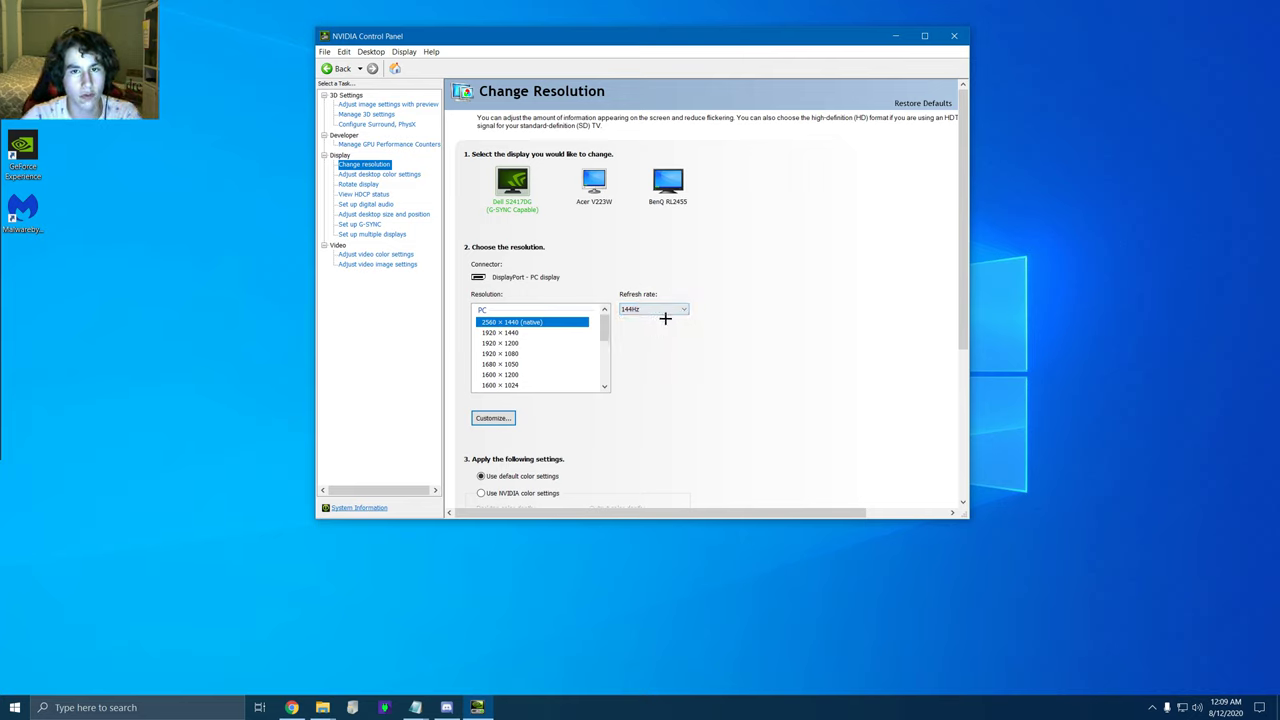
Step: Look through the remaining display pages, from desktop color, rotation and digital audio to GPU scaling, G-SYNC and multiple displays
click(362, 174)
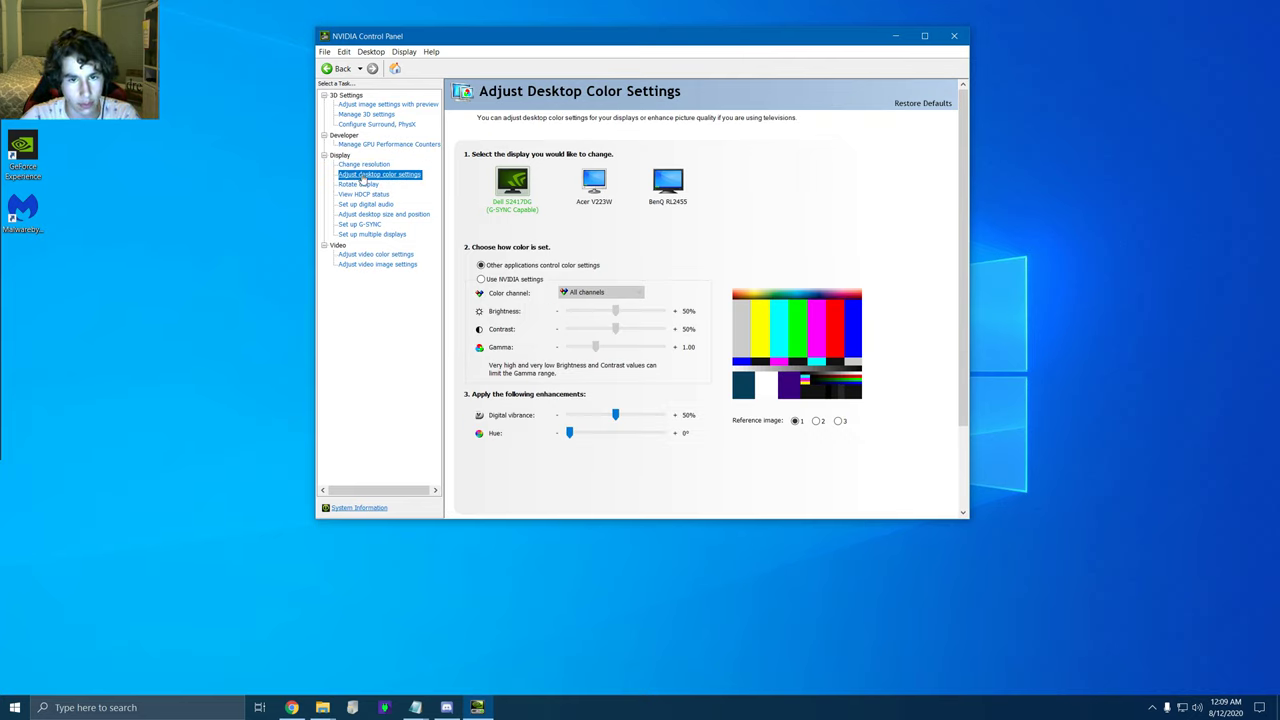
click(357, 184)
click(363, 194)
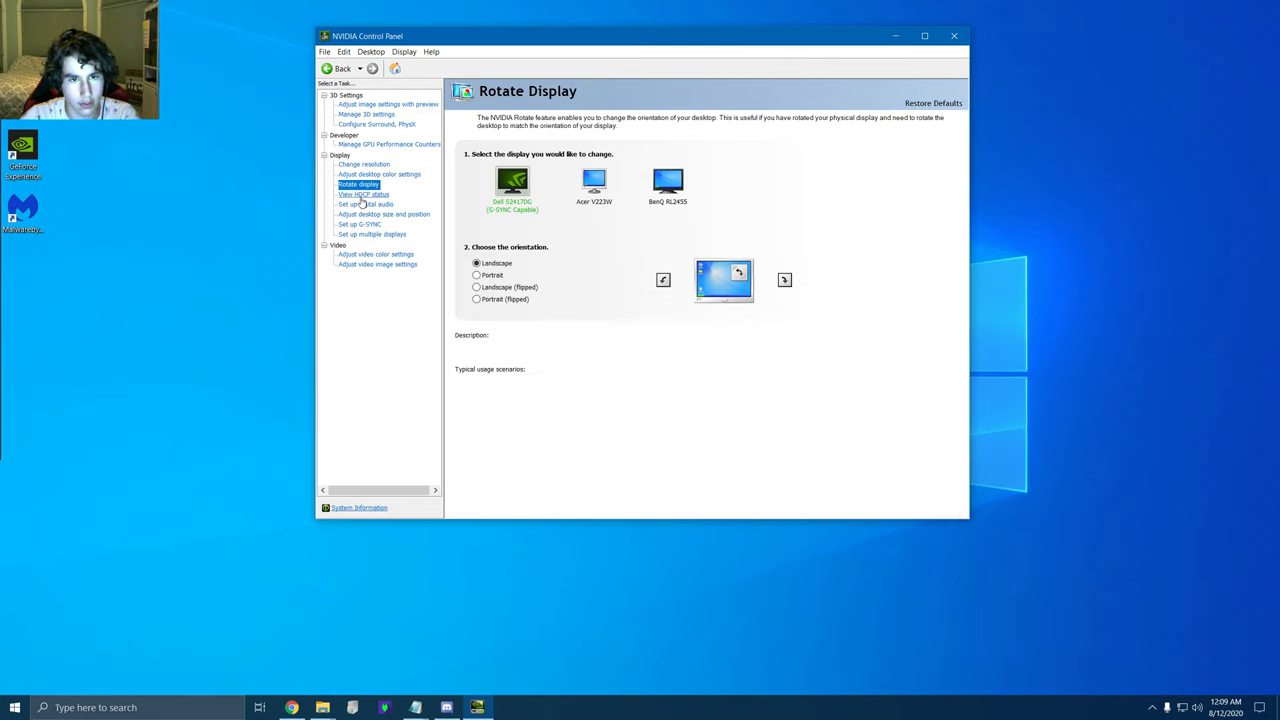
click(363, 204)
click(364, 215)
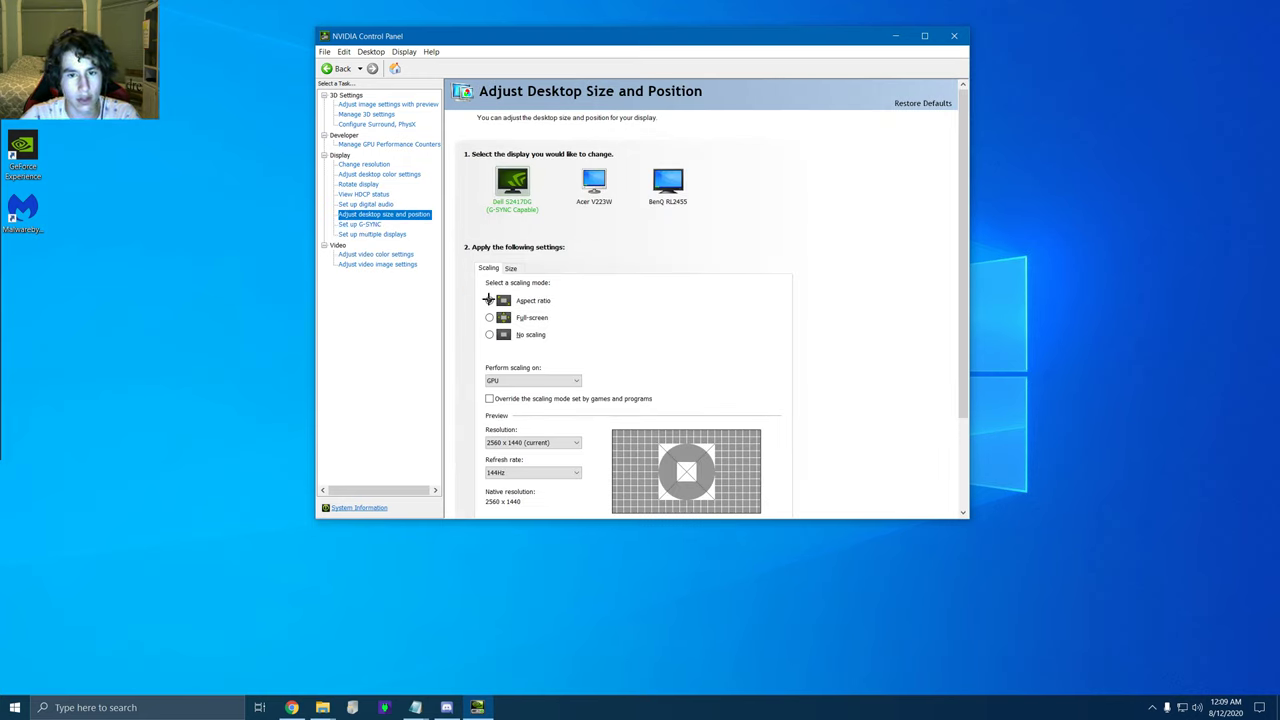
click(543, 380)
click(595, 363)
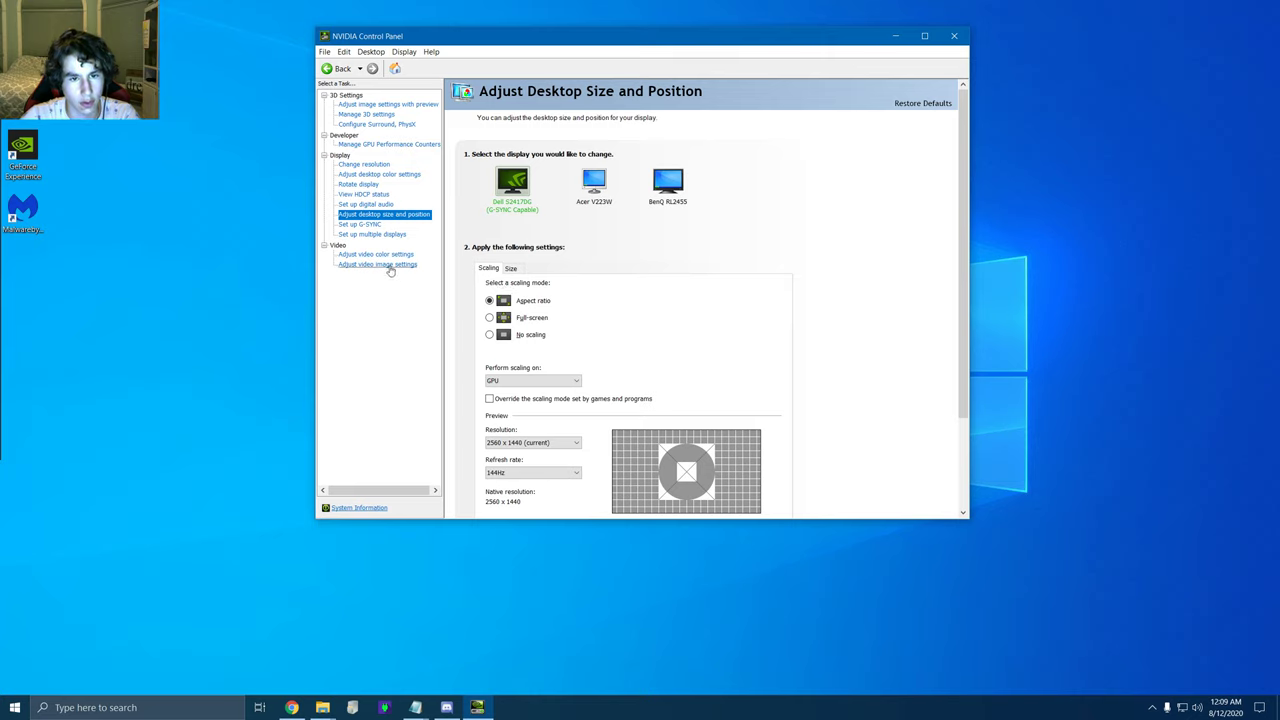
click(362, 225)
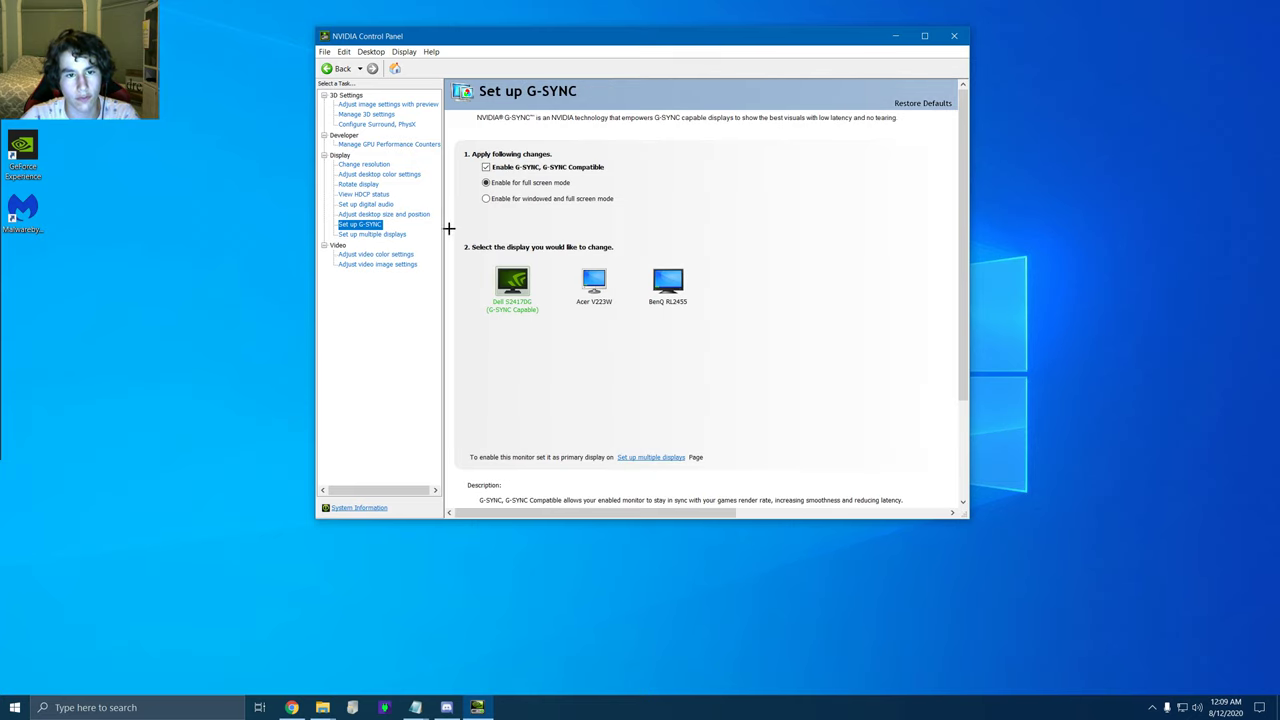
click(384, 236)
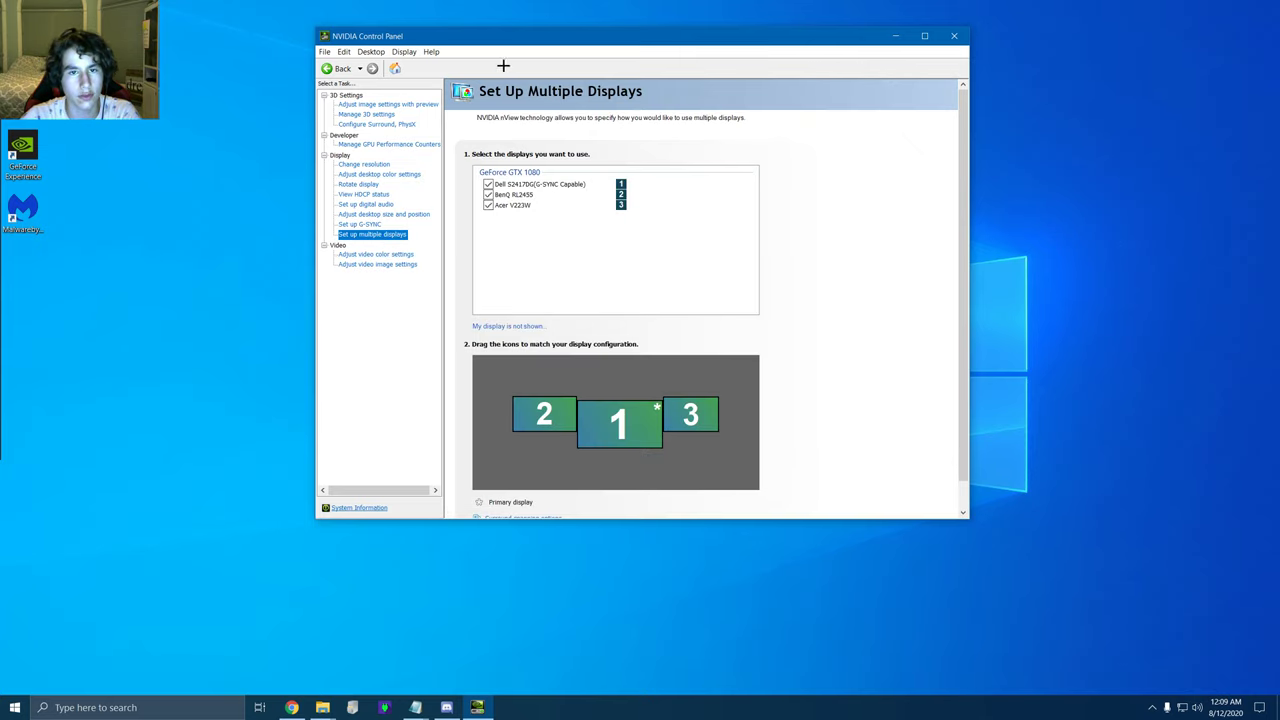
Step: Close the NVIDIA Control Panel and move the desktop folder beside the GeForce Experience shortcut
click(952, 38)
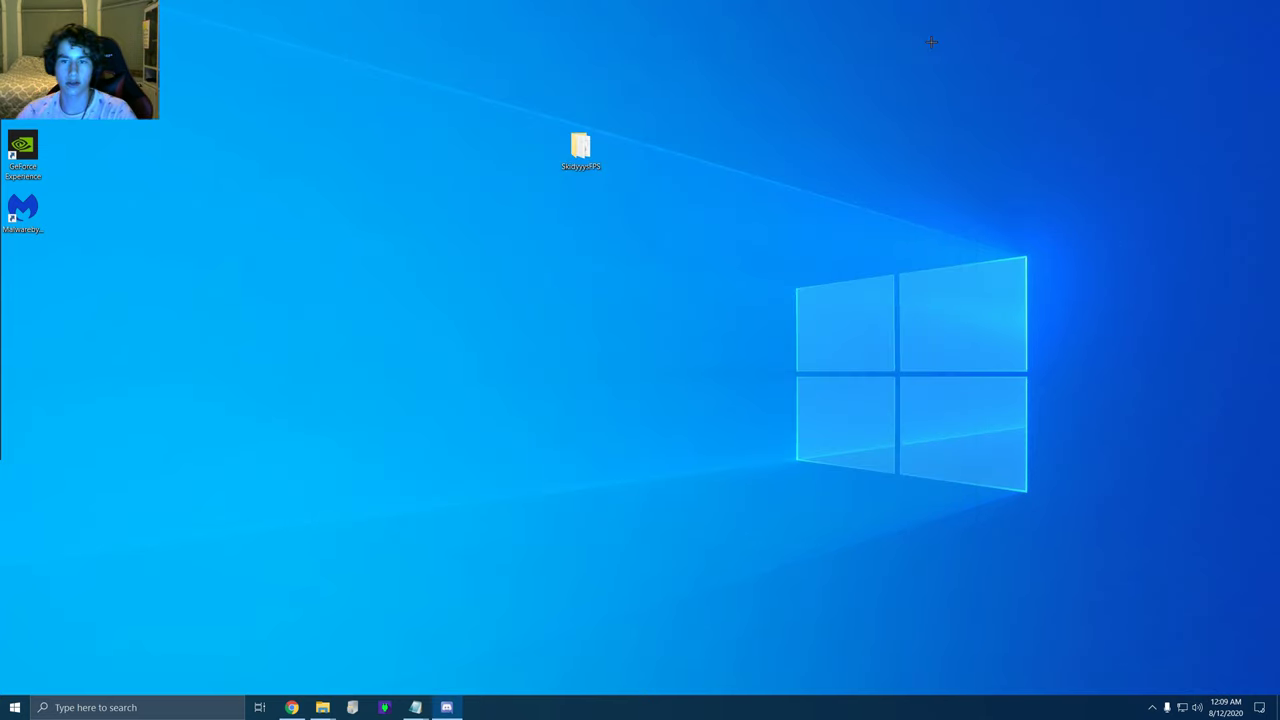
drag(584, 140, 111, 133)
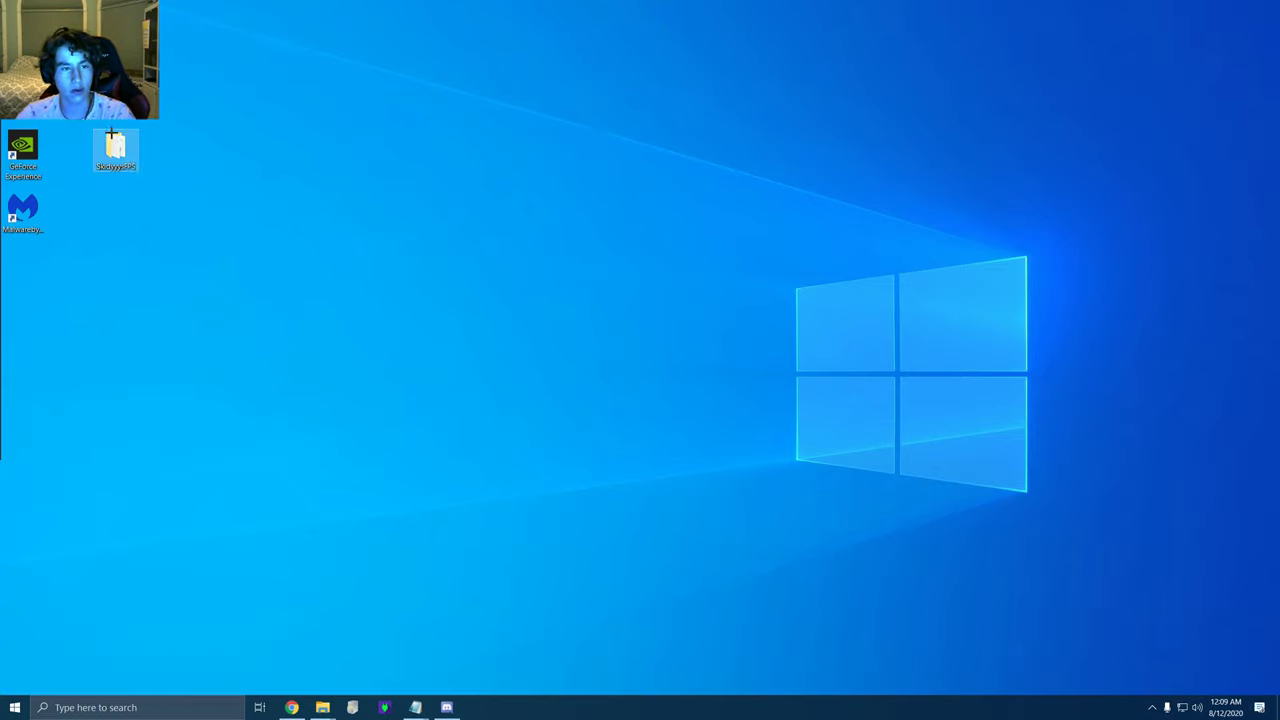